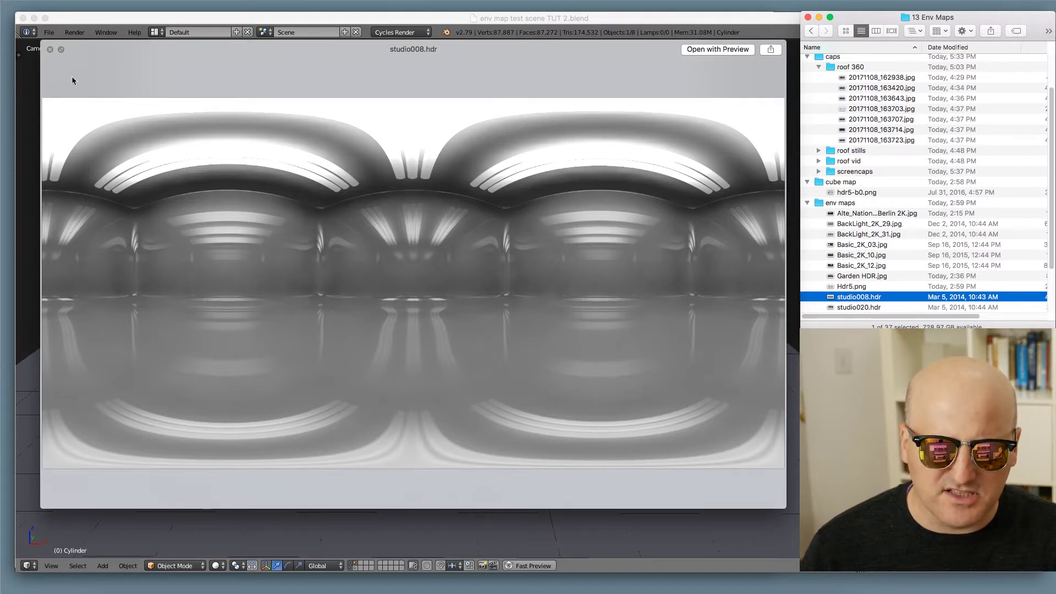
Preview the Alte_Nationalgalerie Berlin 2K.jpg environment map, close the preview and switch to Blender.
{"action": "left_click", "coordinate": [895, 217]}
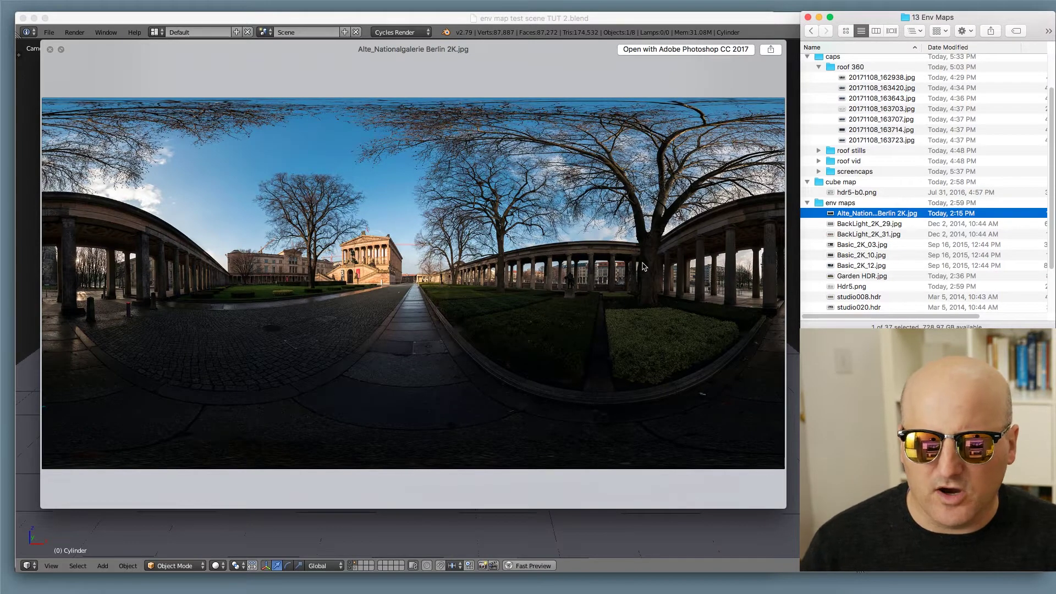
{"action": "key", "text": "space"}
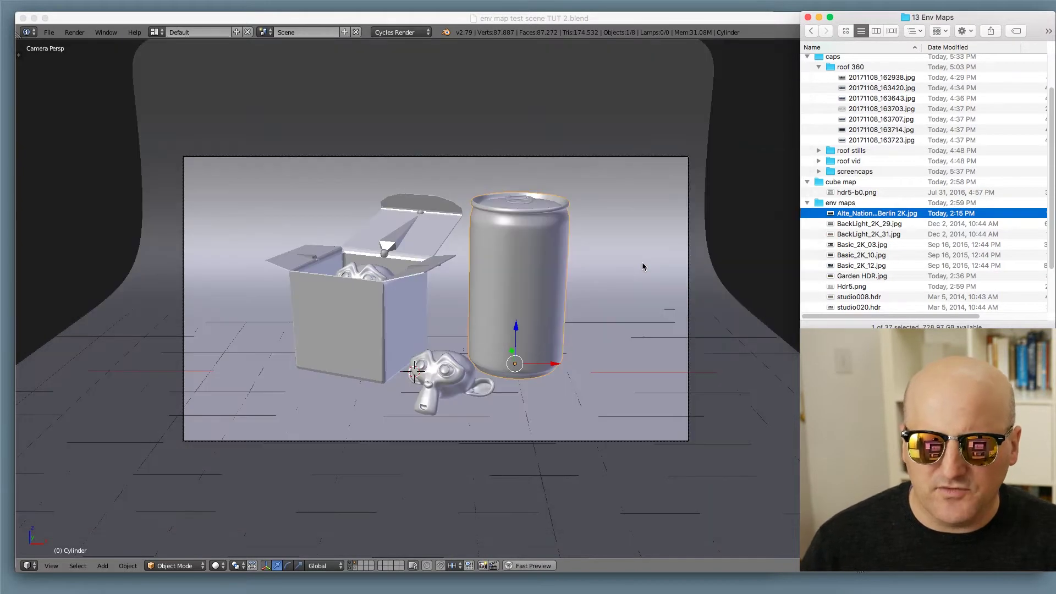
{"action": "left_click", "coordinate": [775, 448]}
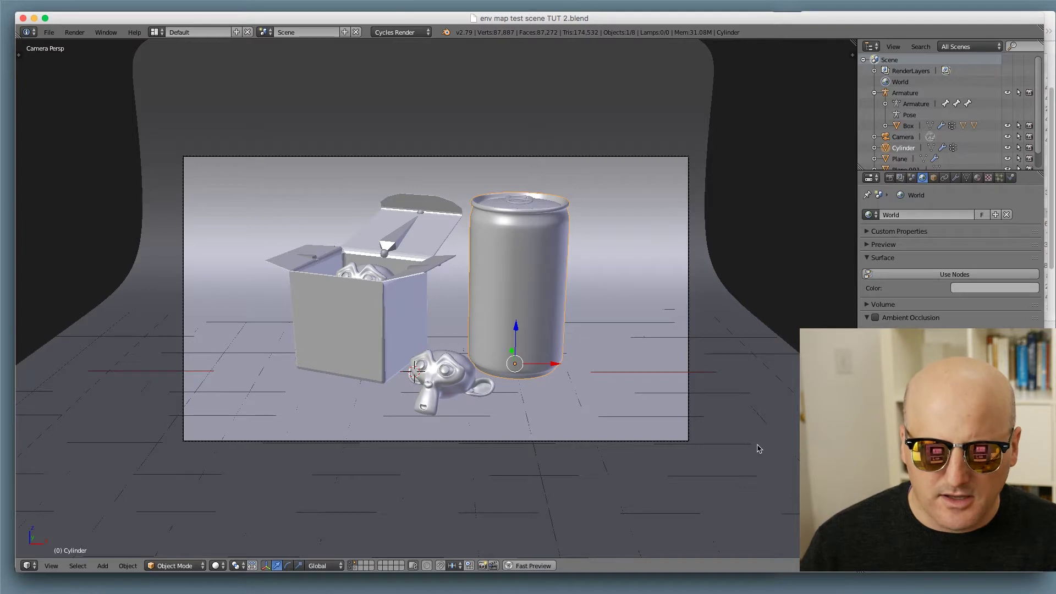
Select the box, the can and the small monkey head in front of them one after another.
{"action": "right_click", "coordinate": [300, 306]}
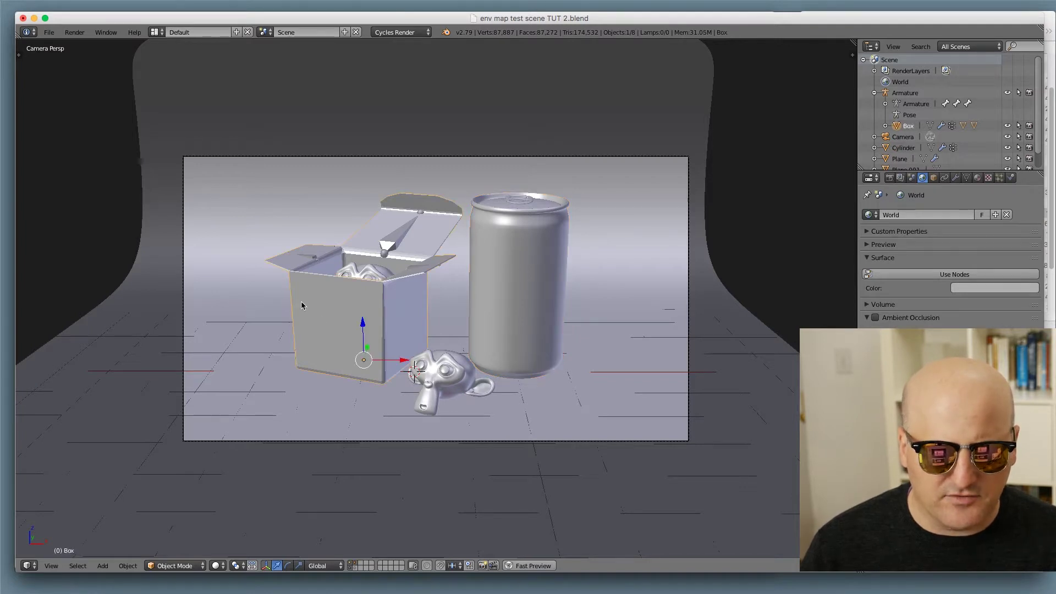
{"action": "right_click", "coordinate": [533, 290]}
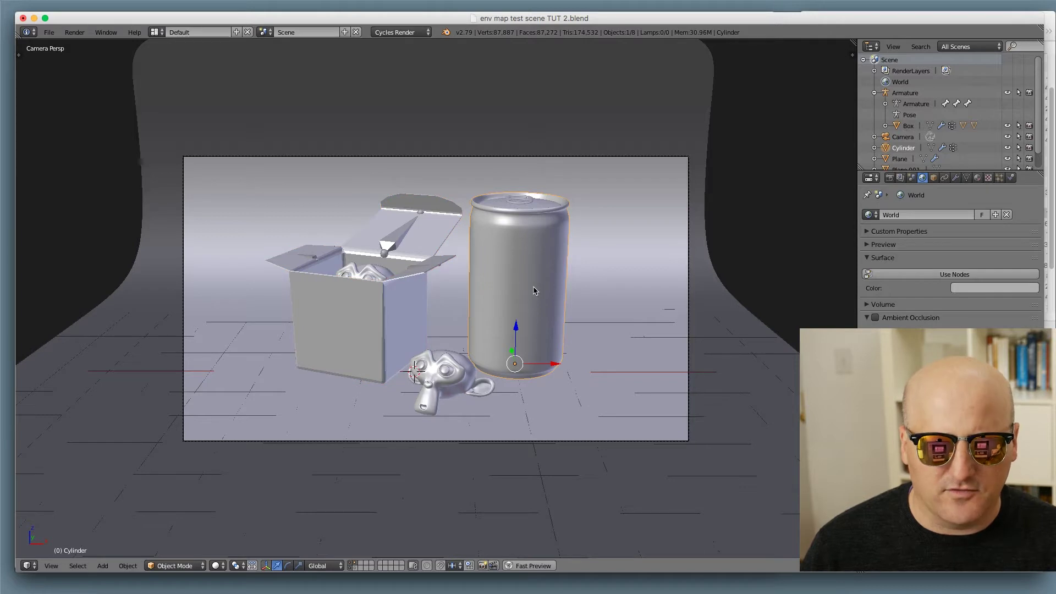
{"action": "right_click", "coordinate": [459, 379]}
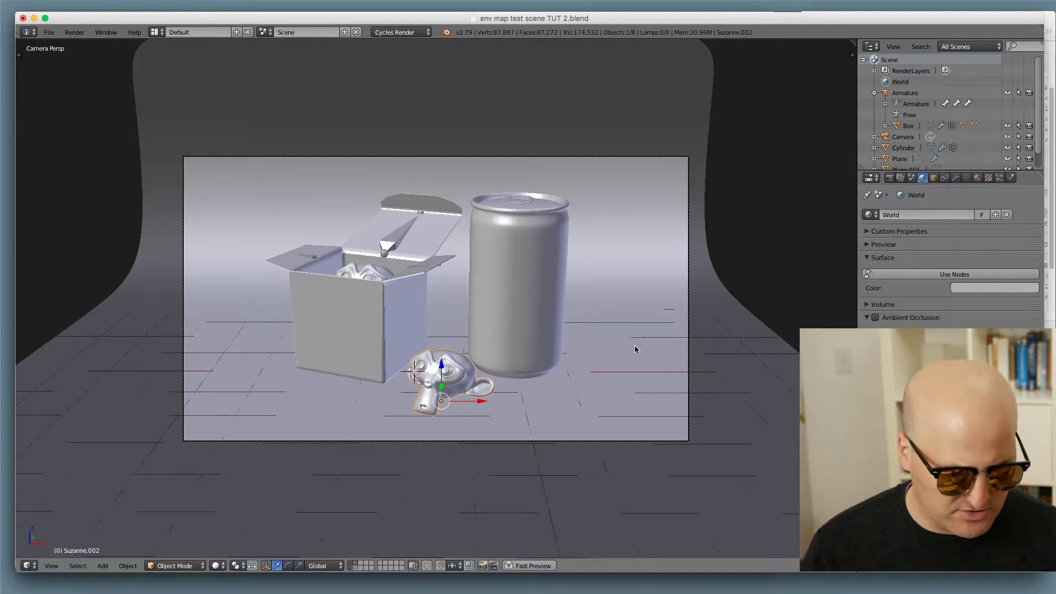
Show the camera view in rendered shading and brighten the world surface color to a lighter grey.
{"action": "key", "text": "shift+z"}
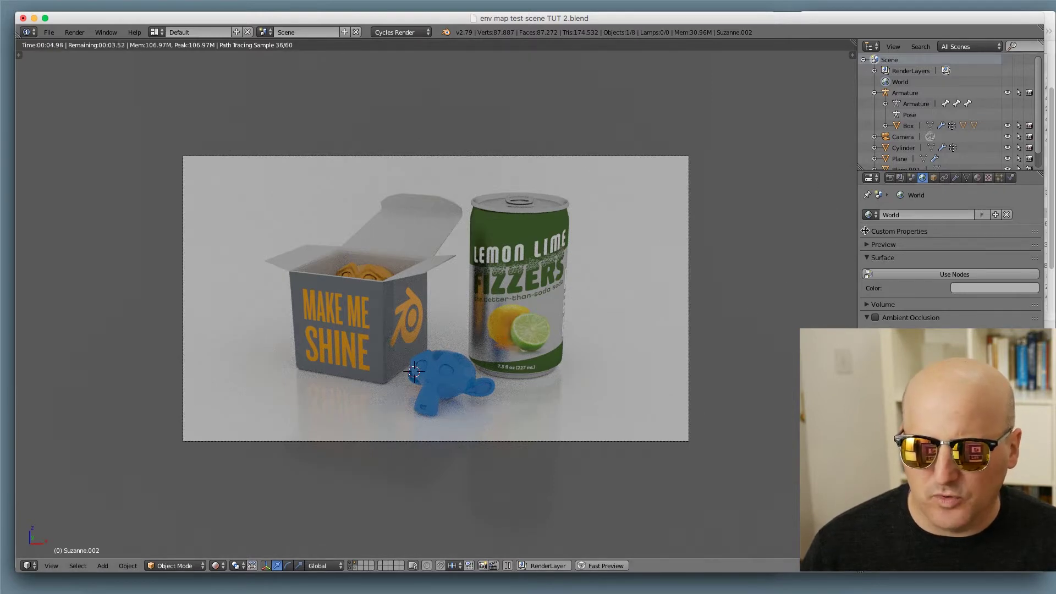
{"action": "left_click", "coordinate": [964, 289]}
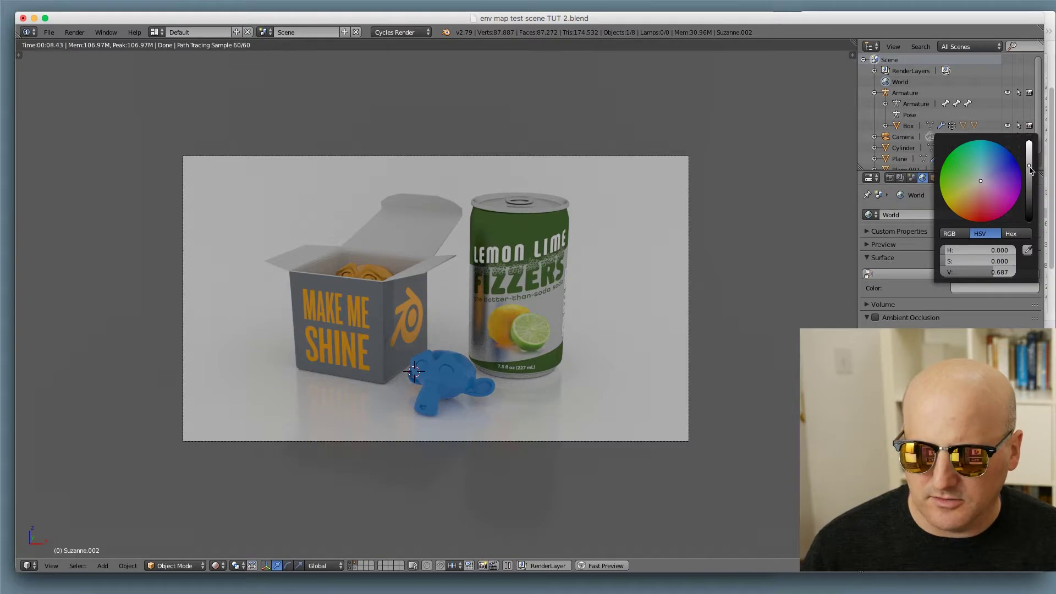
{"action": "left_click_drag", "start_coordinate": [1031, 170], "coordinate": [1030, 168]}
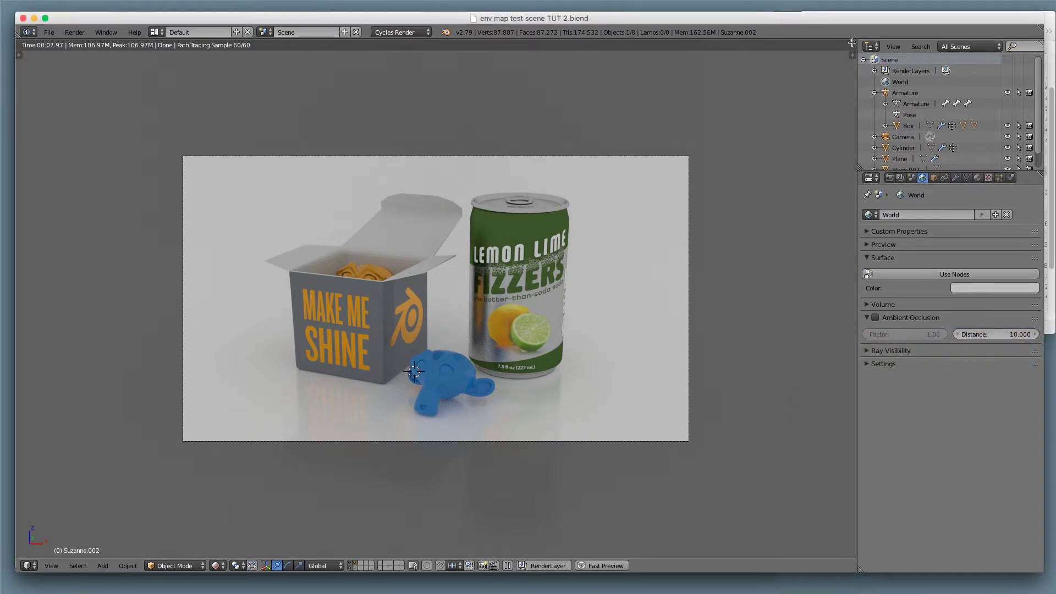
Split the 3D view into two side-by-side areas, one in rendered shading and the other a Node Editor with its properties sidebar hidden.
{"action": "left_click_drag", "start_coordinate": [851, 43], "coordinate": [454, 220]}
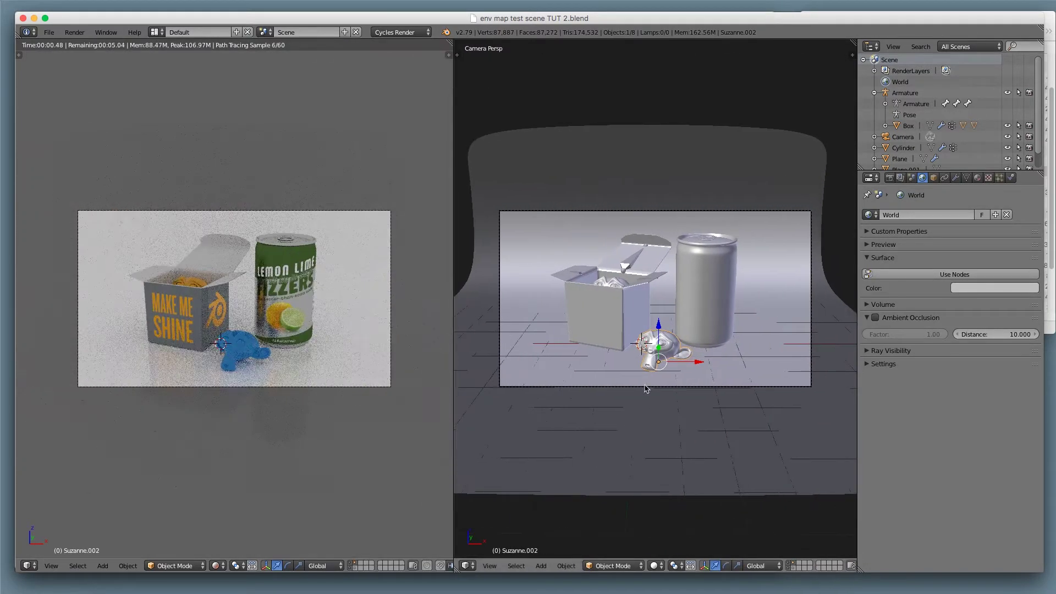
{"action": "key", "text": "shift+z"}
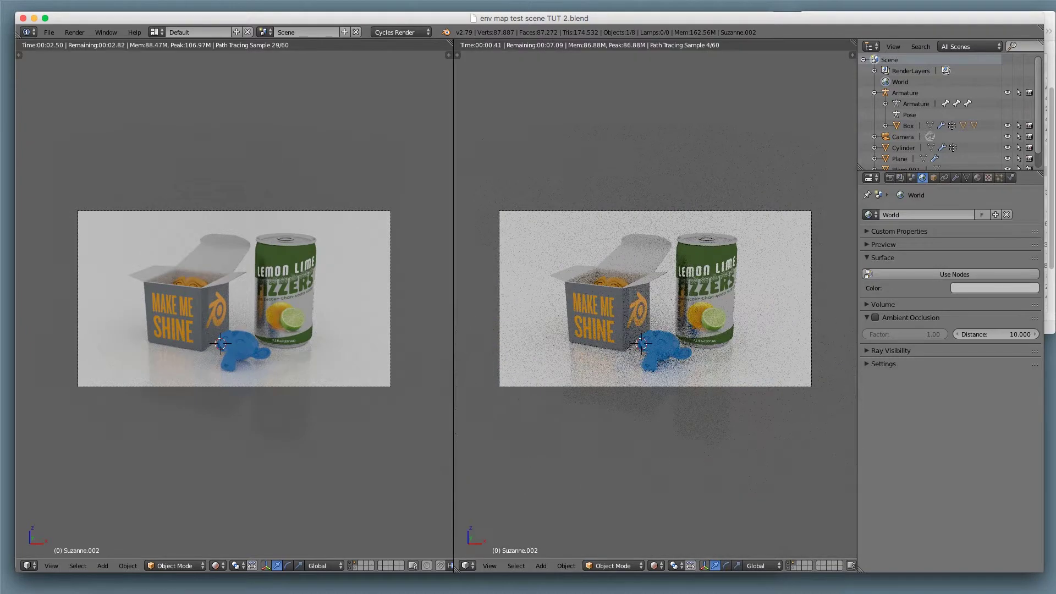
{"action": "left_click", "coordinate": [28, 566]}
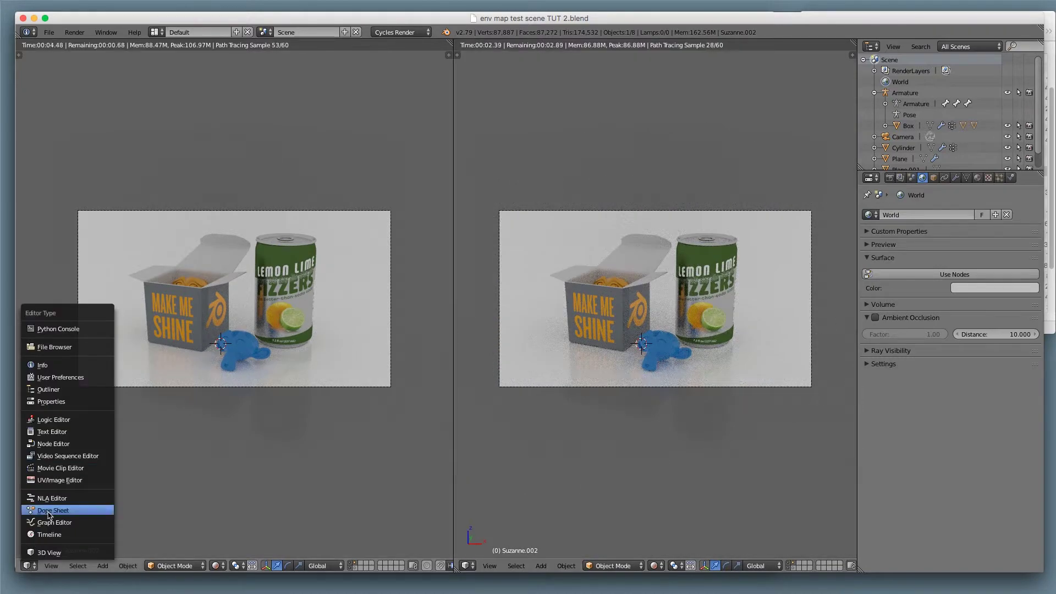
{"action": "left_click", "coordinate": [55, 444]}
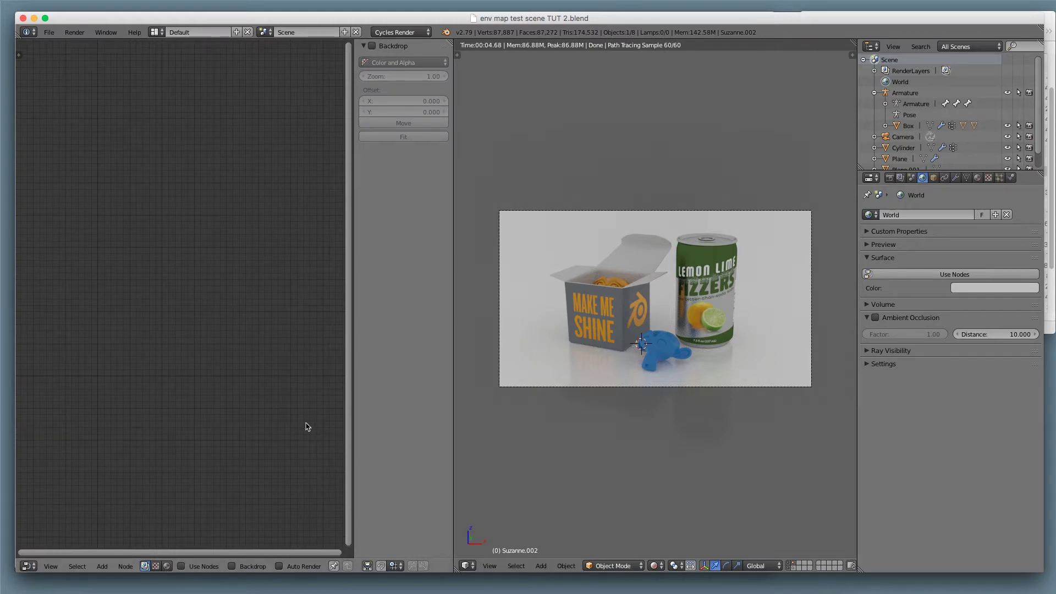
{"action": "key", "text": "n"}
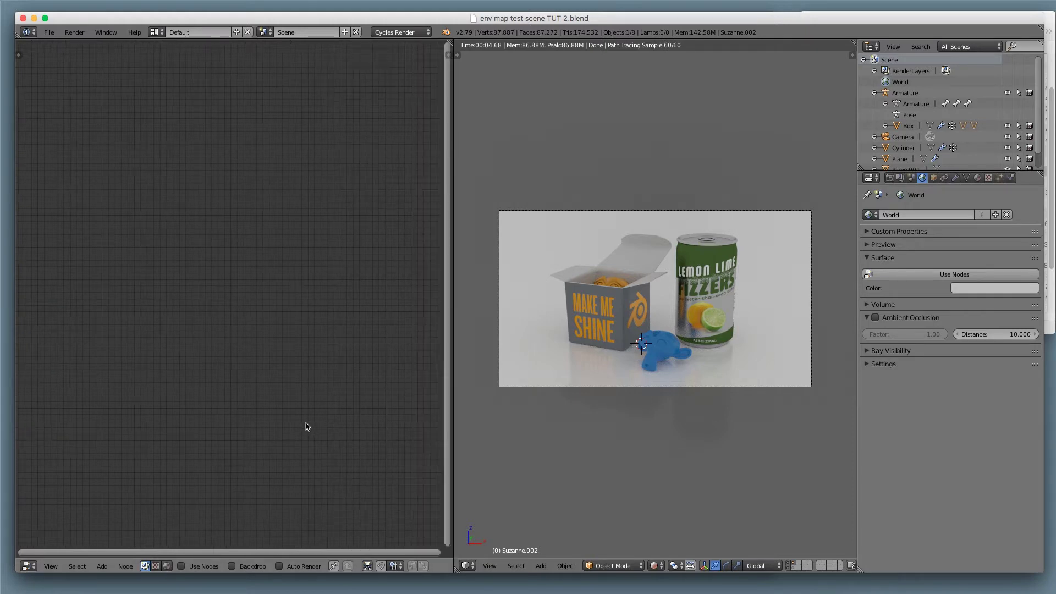
Show the world shader nodes in the Node Editor and enable Use Nodes for the World.
{"action": "left_click", "coordinate": [166, 567]}
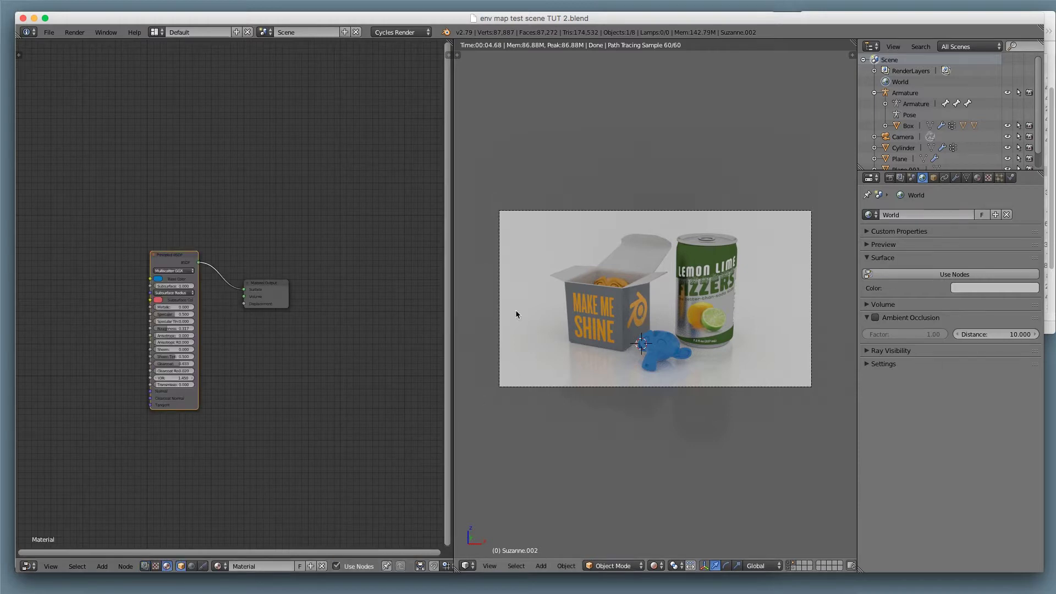
{"action": "left_click", "coordinate": [191, 566]}
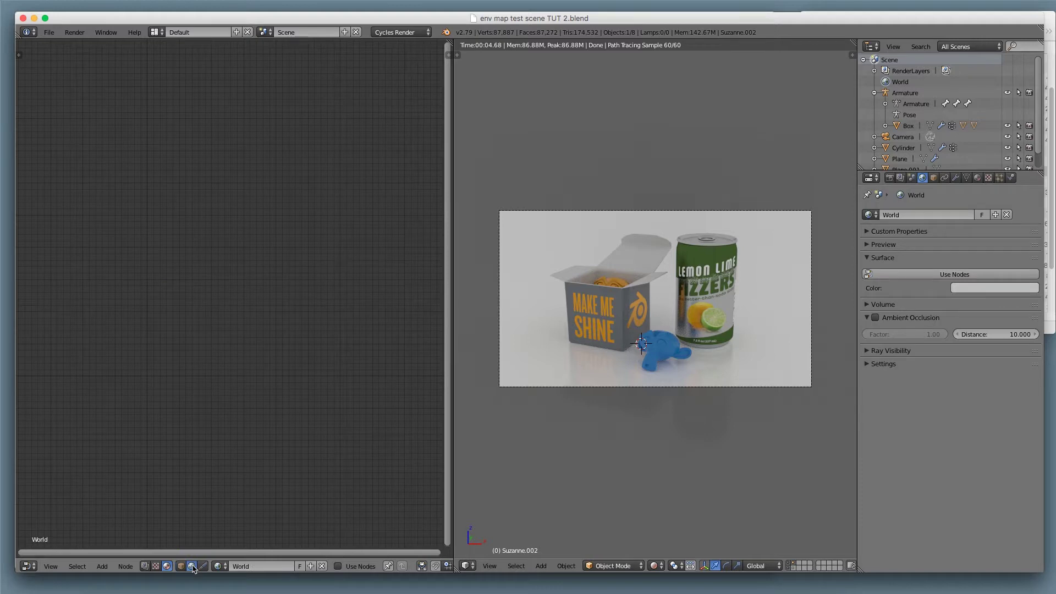
{"action": "left_click", "coordinate": [351, 568]}
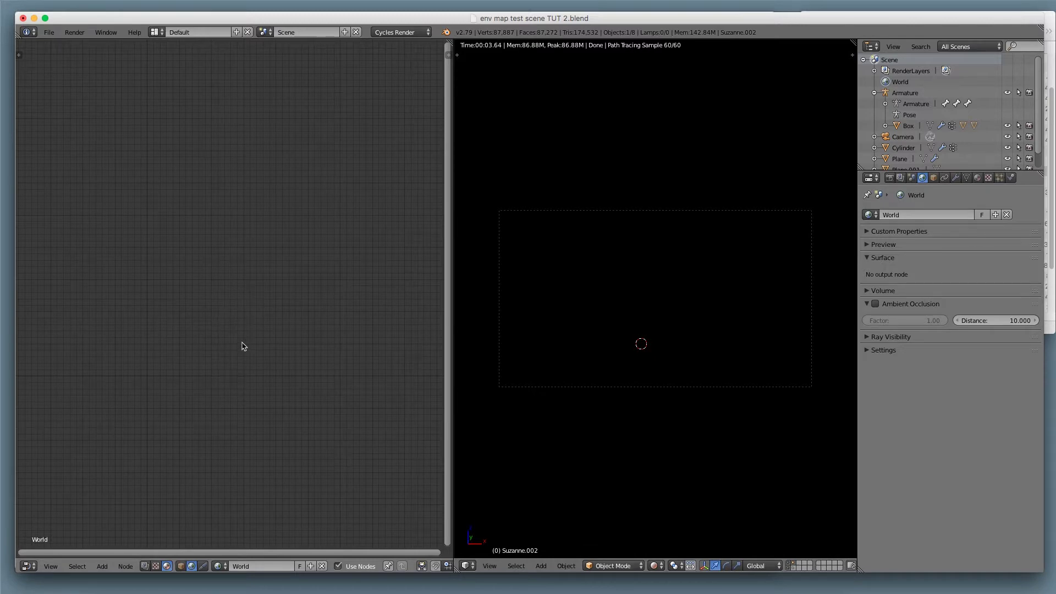
Add a World Output node to the empty world node tree.
{"action": "key", "text": "shift+a"}
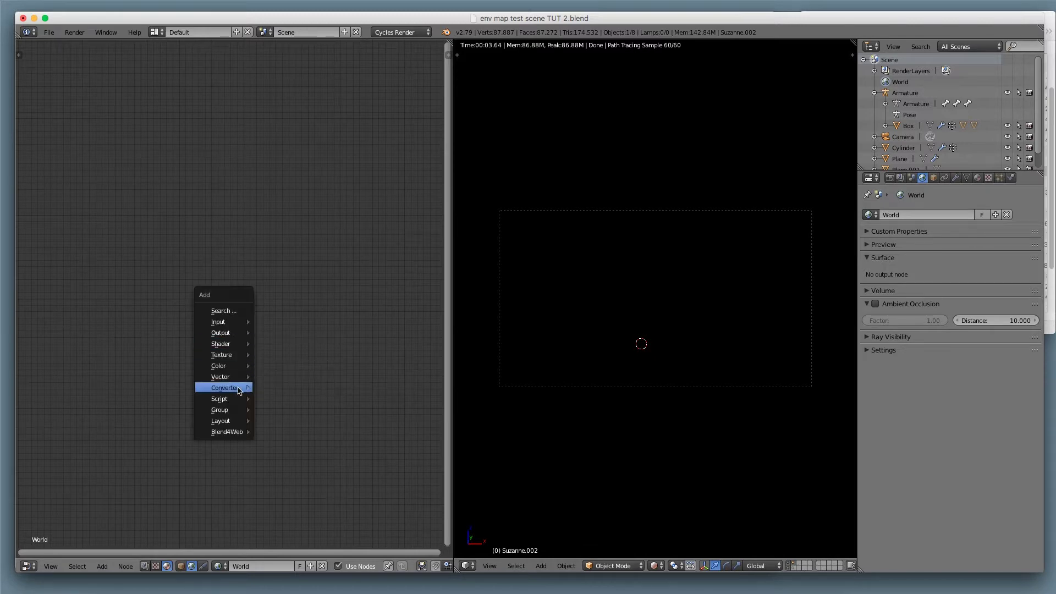
{"action": "mouse_move", "coordinate": [237, 333]}
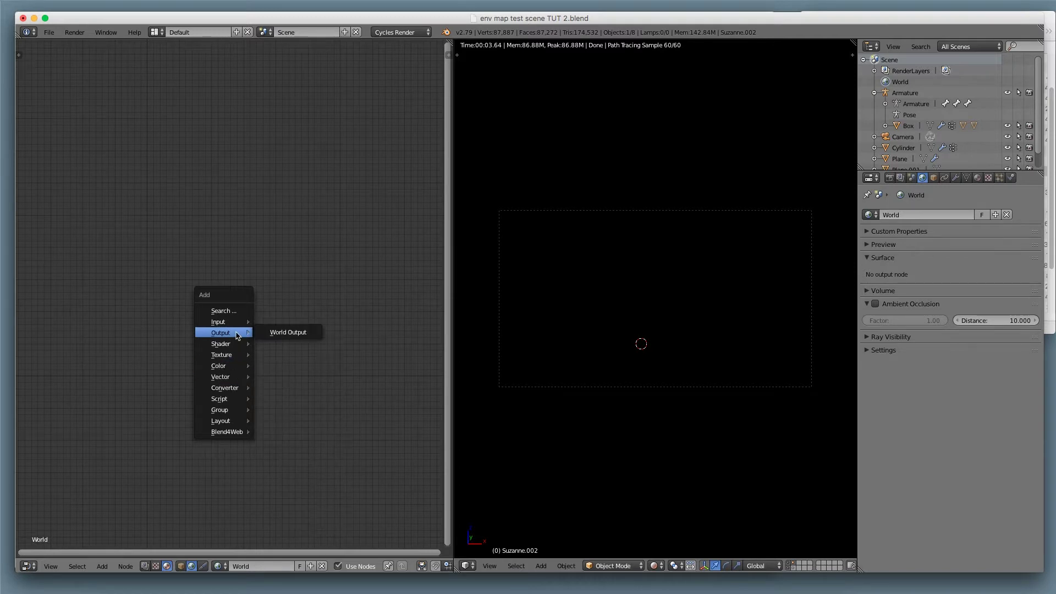
{"action": "left_click", "coordinate": [278, 344]}
{"action": "left_click", "coordinate": [267, 327]}
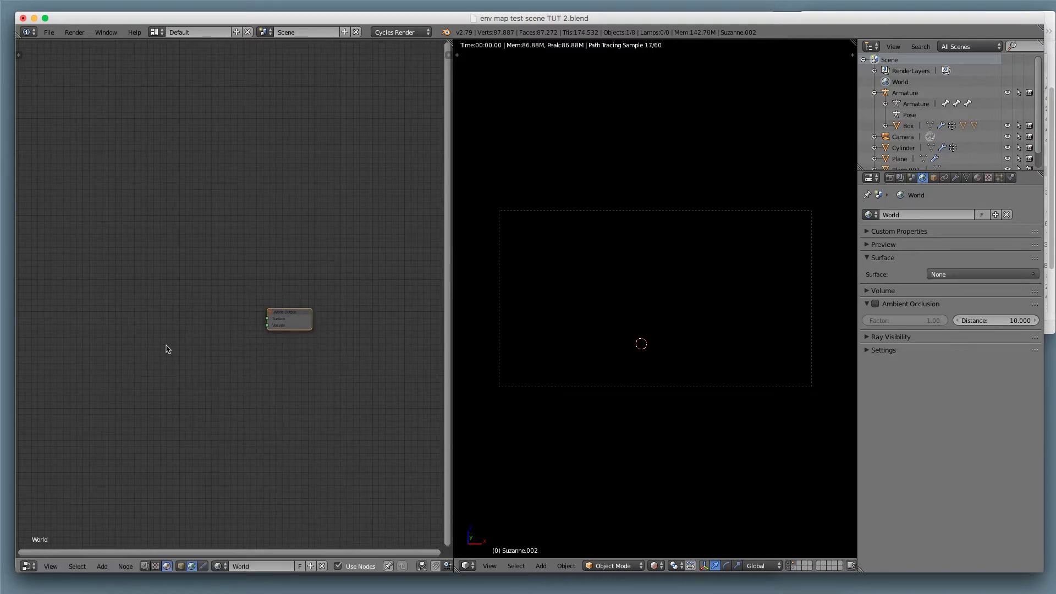
{"action": "scroll", "coordinate": [272, 373], "scroll_direction": "up", "scroll_amount": 2}
{"action": "middle_click_drag", "start_coordinate": [273, 370], "coordinate": [297, 375]}
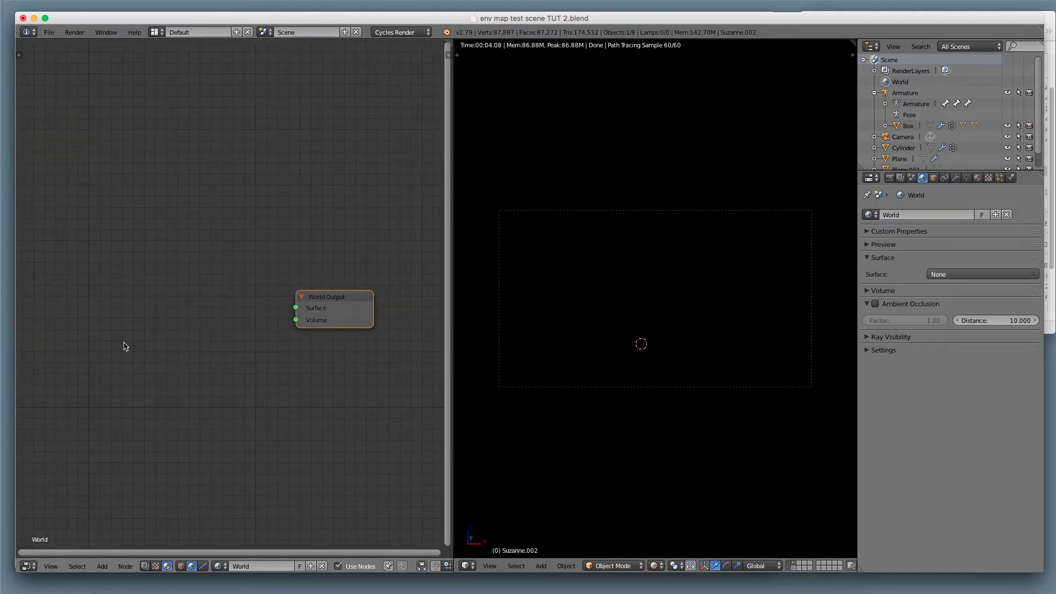
Add a Background shader node and connect its output to the Surface input of the World Output node.
{"action": "key", "text": "shift+a"}
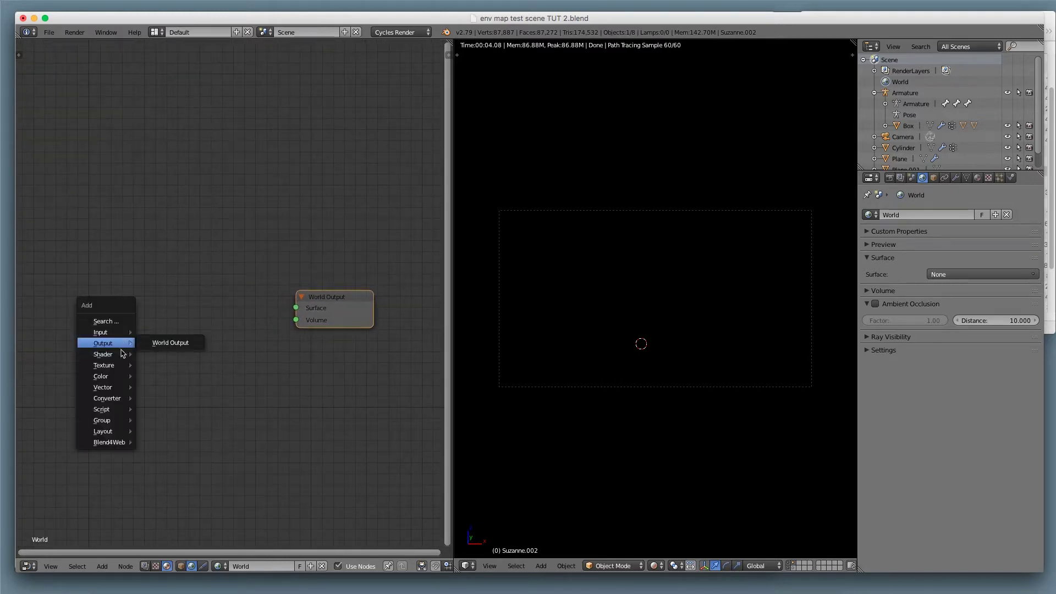
{"action": "mouse_move", "coordinate": [122, 355]}
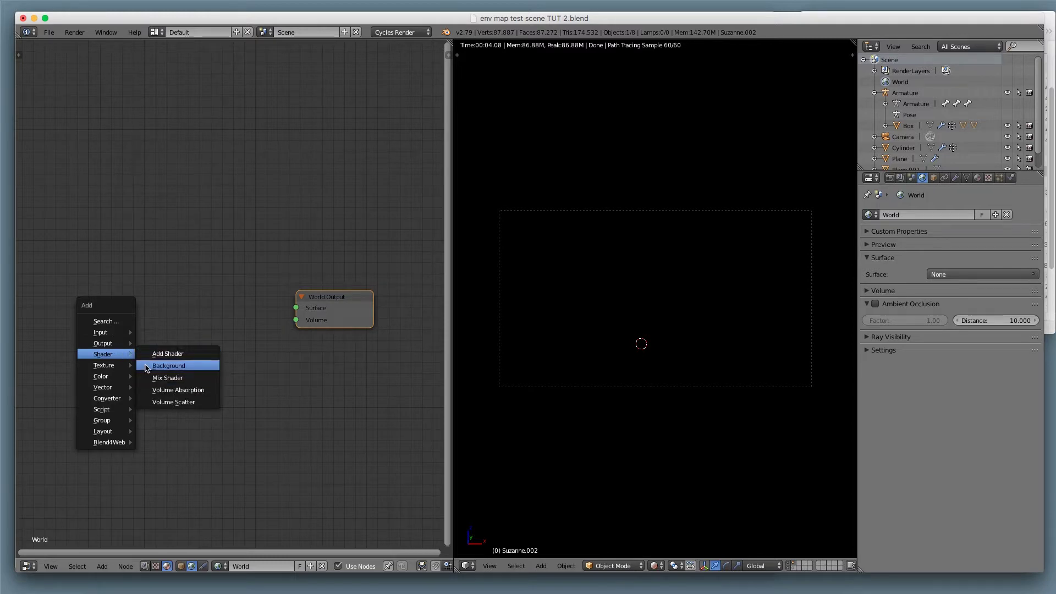
{"action": "left_click", "coordinate": [155, 366]}
{"action": "left_click", "coordinate": [173, 303]}
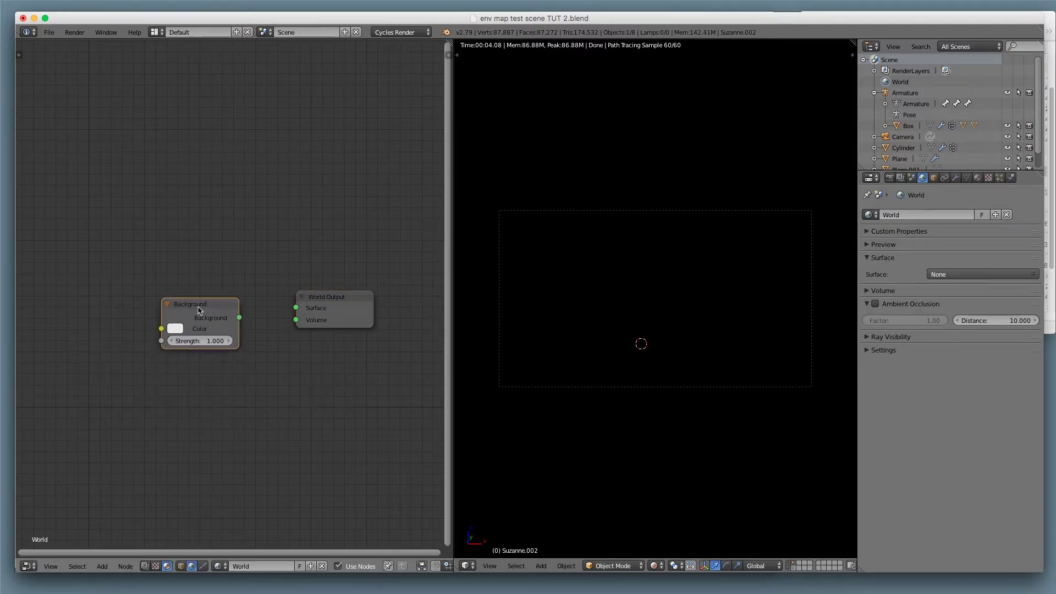
{"action": "left_click", "coordinate": [176, 329]}
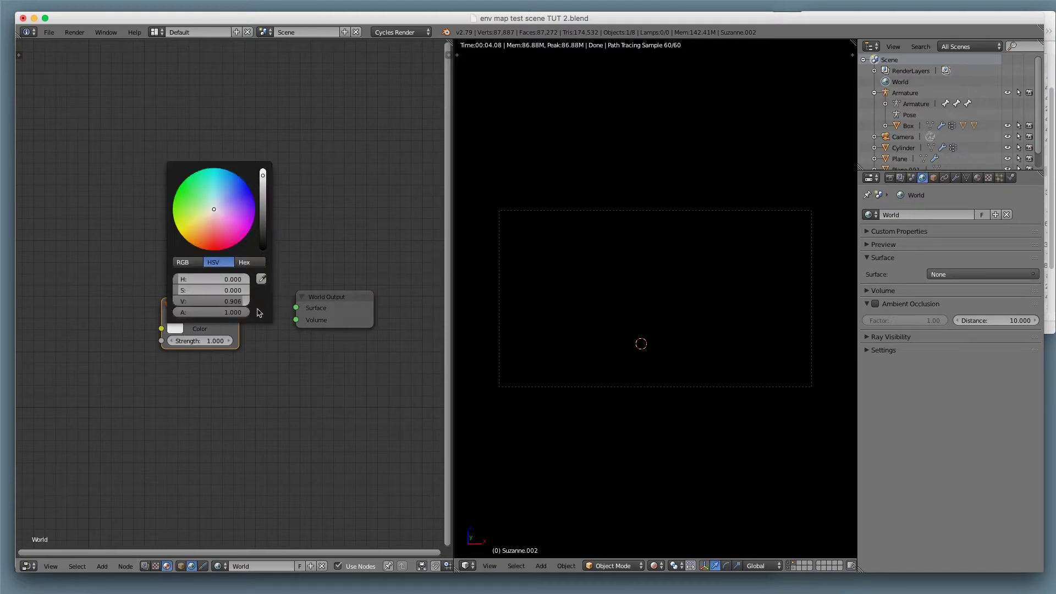
{"action": "left_click_drag", "start_coordinate": [239, 318], "coordinate": [296, 308]}
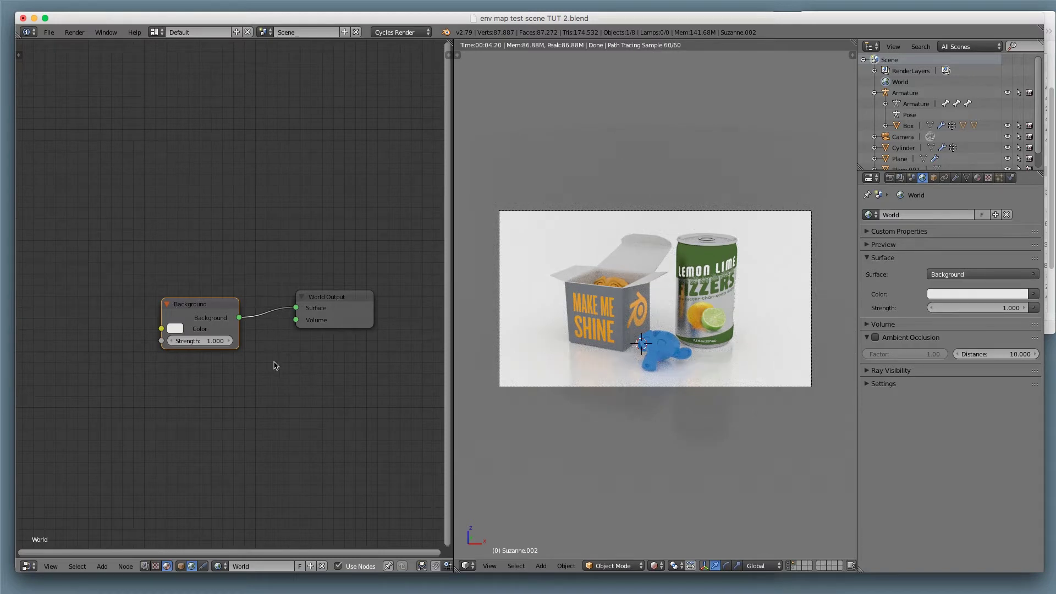
Add an Environment Texture node and place it just left of the Background node.
{"action": "scroll", "coordinate": [245, 378], "scroll_direction": "down", "scroll_amount": 1}
{"action": "middle_click_drag", "start_coordinate": [245, 377], "coordinate": [287, 376]}
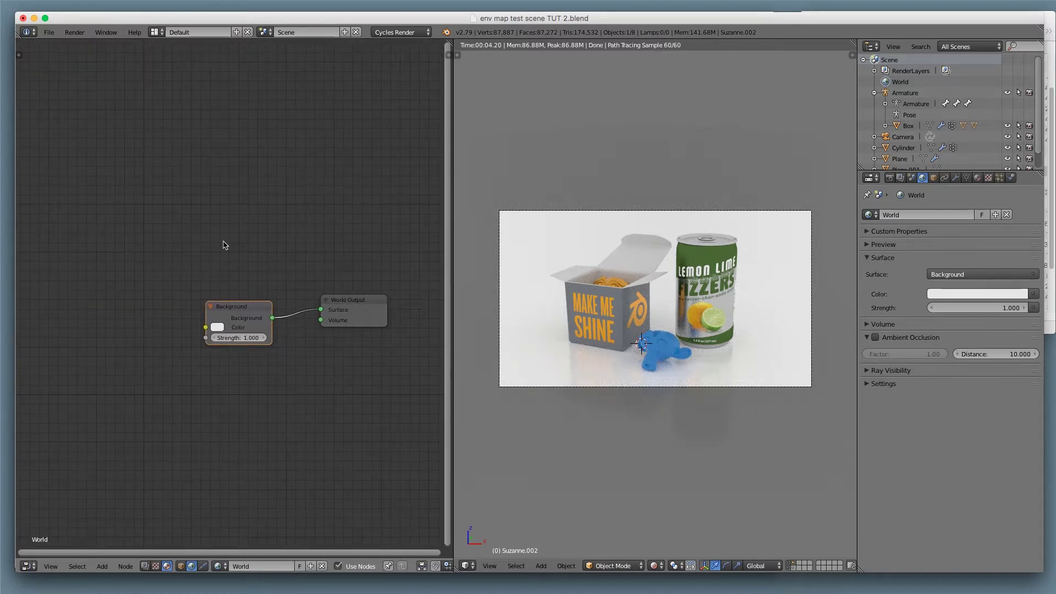
{"action": "scroll", "coordinate": [81, 382], "scroll_direction": "down", "scroll_amount": 1}
{"action": "middle_click_drag", "start_coordinate": [245, 427], "coordinate": [269, 422]}
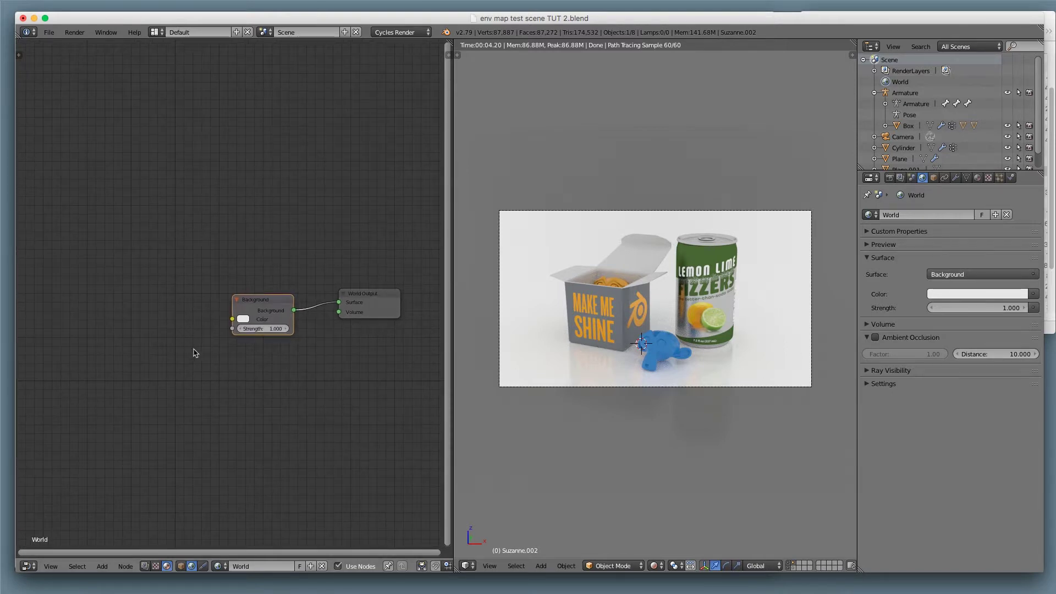
{"action": "scroll", "coordinate": [198, 358], "scroll_direction": "up", "scroll_amount": 1}
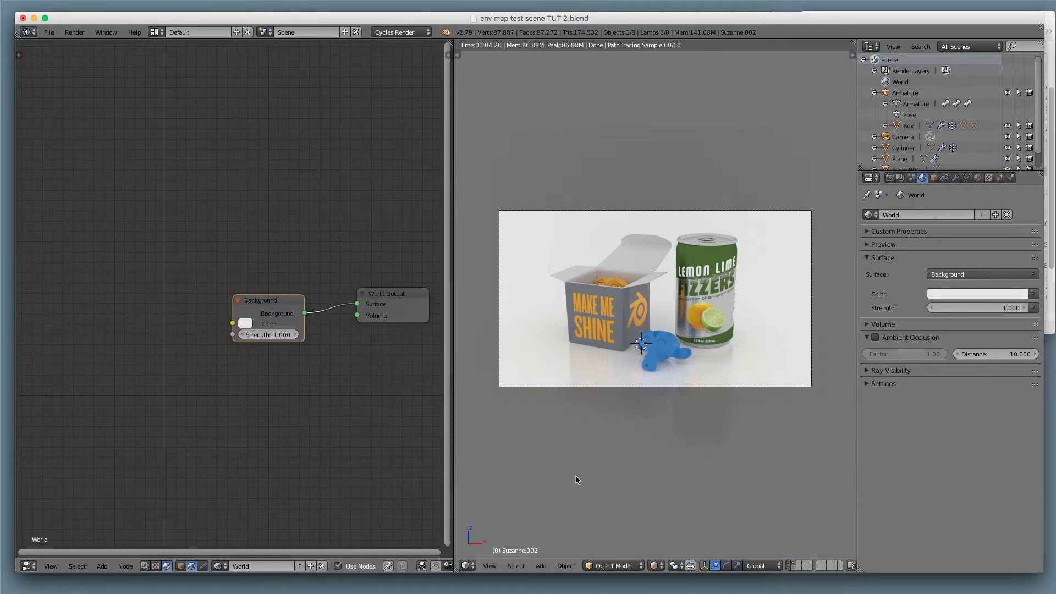
{"action": "scroll", "coordinate": [577, 479], "scroll_direction": "up", "scroll_amount": 1}
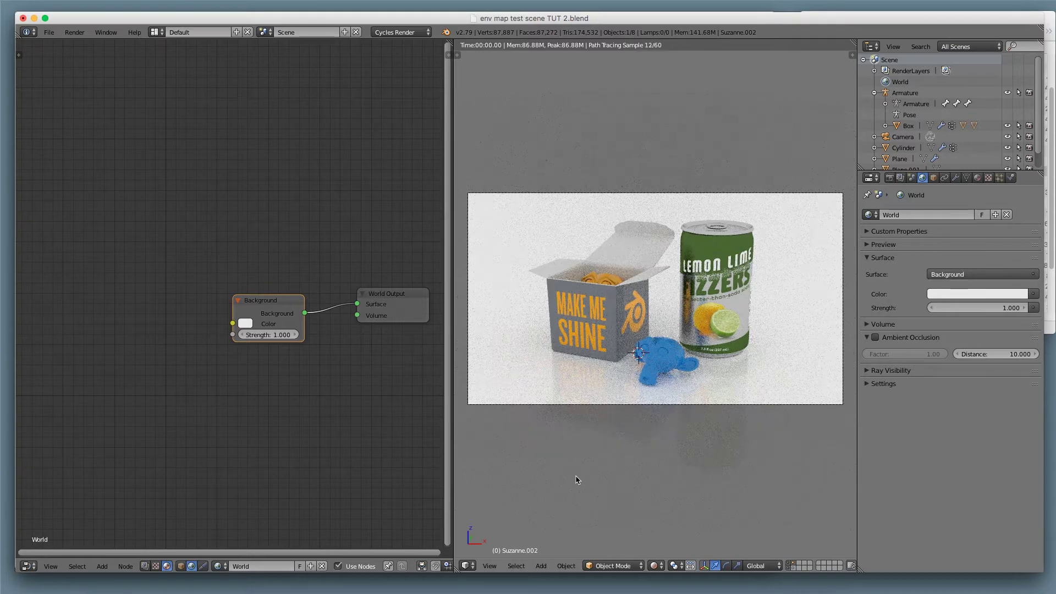
{"action": "scroll", "coordinate": [576, 481], "scroll_direction": "up", "scroll_amount": 1}
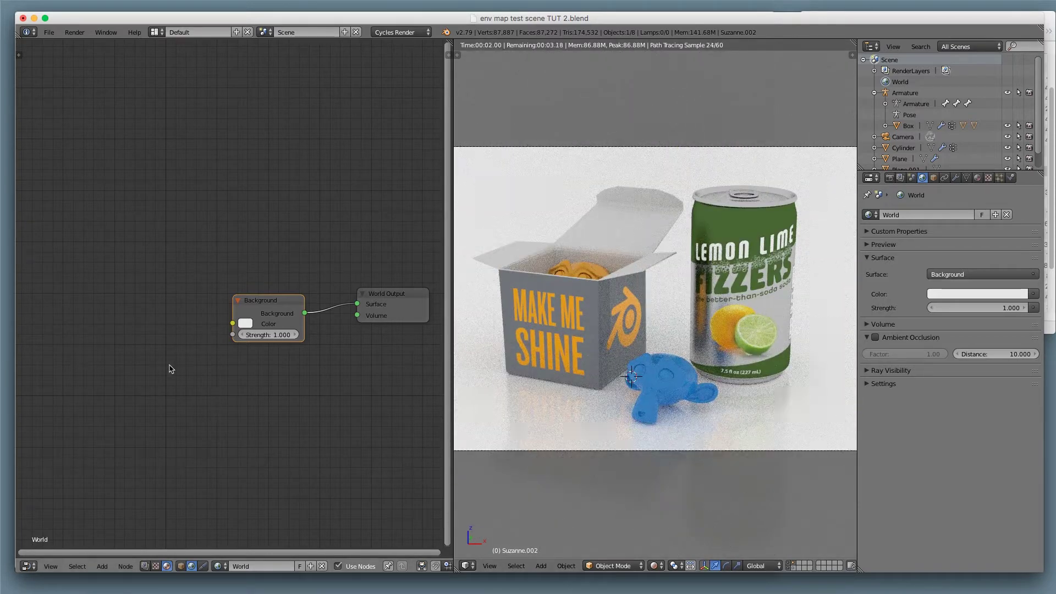
{"action": "key", "text": "shift+a"}
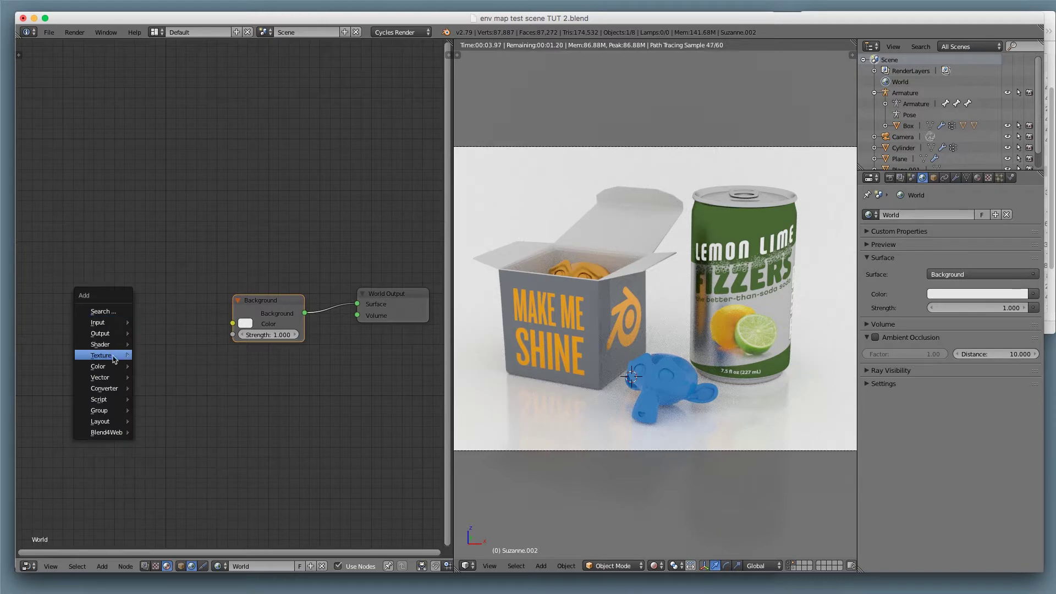
{"action": "mouse_move", "coordinate": [116, 358]}
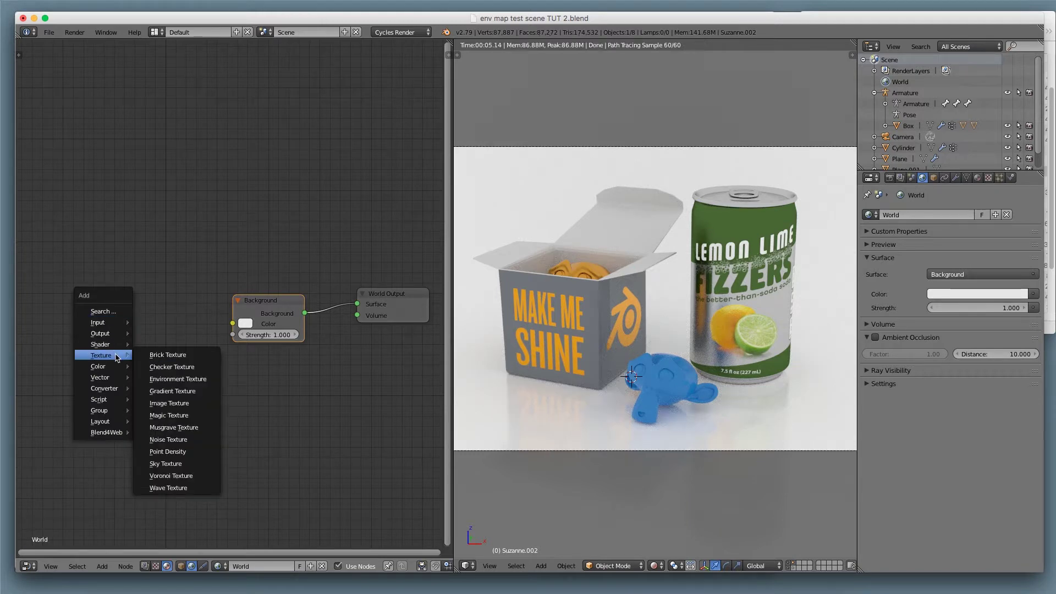
{"action": "left_click", "coordinate": [187, 384]}
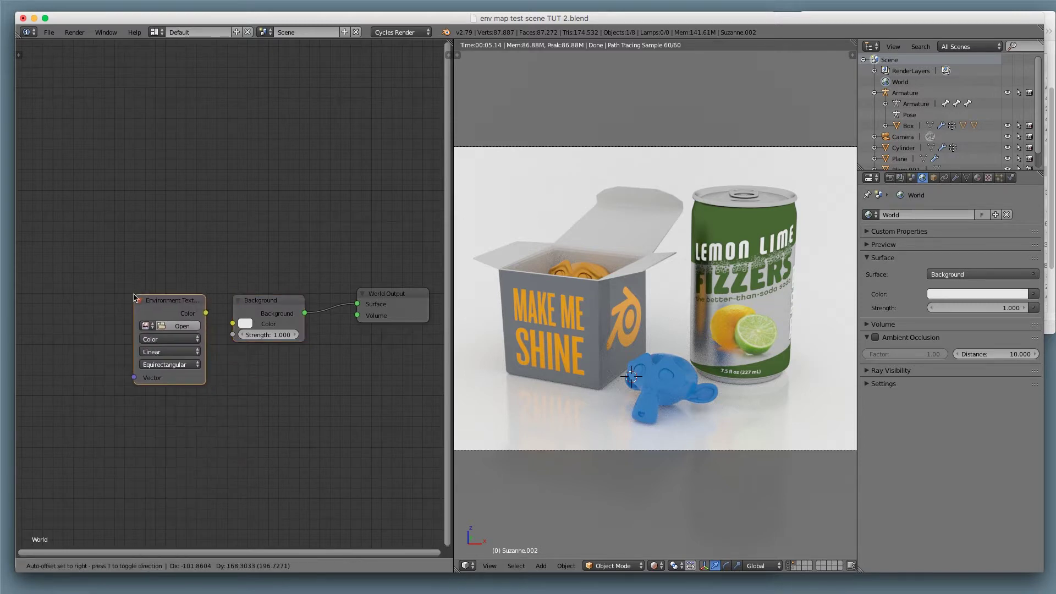
{"action": "left_click", "coordinate": [147, 326]}
Load Hdr5.png from the env maps folder into the Environment Texture node, browsing the files as thumbnails.
{"action": "left_click", "coordinate": [149, 326]}
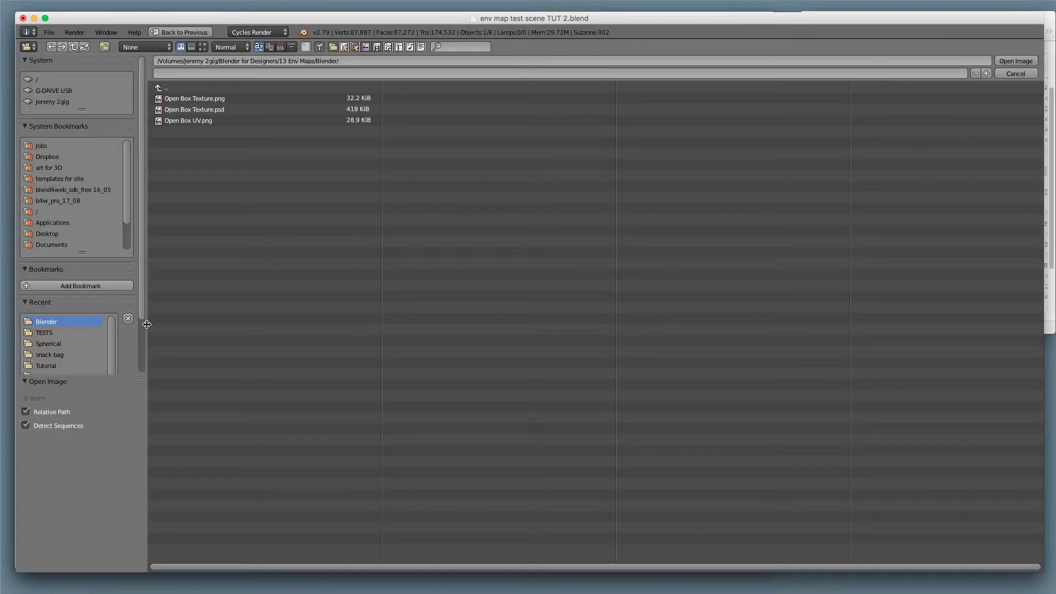
{"action": "left_click", "coordinate": [191, 90]}
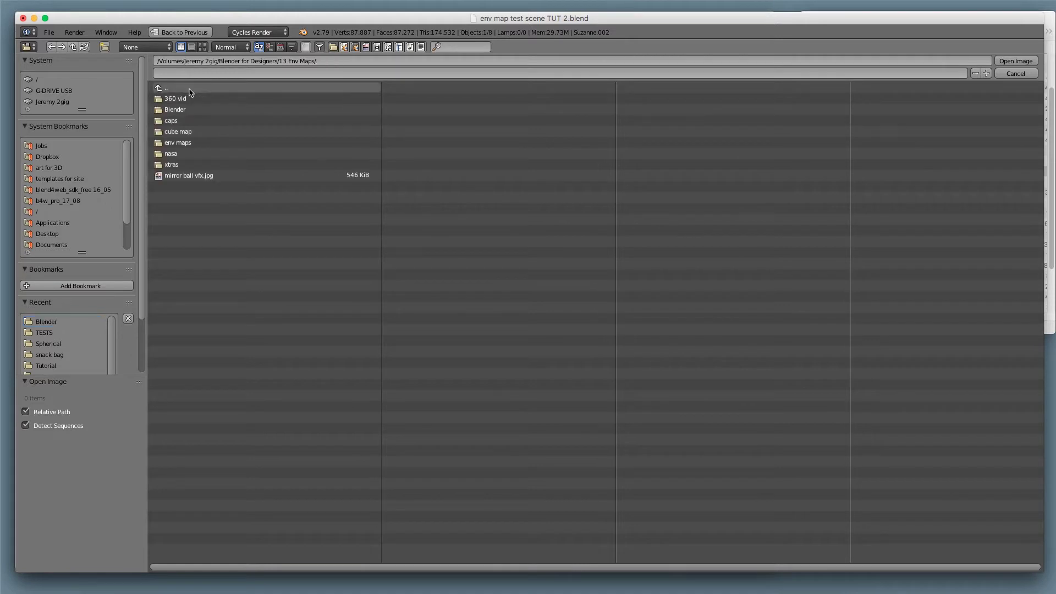
{"action": "left_click", "coordinate": [202, 142]}
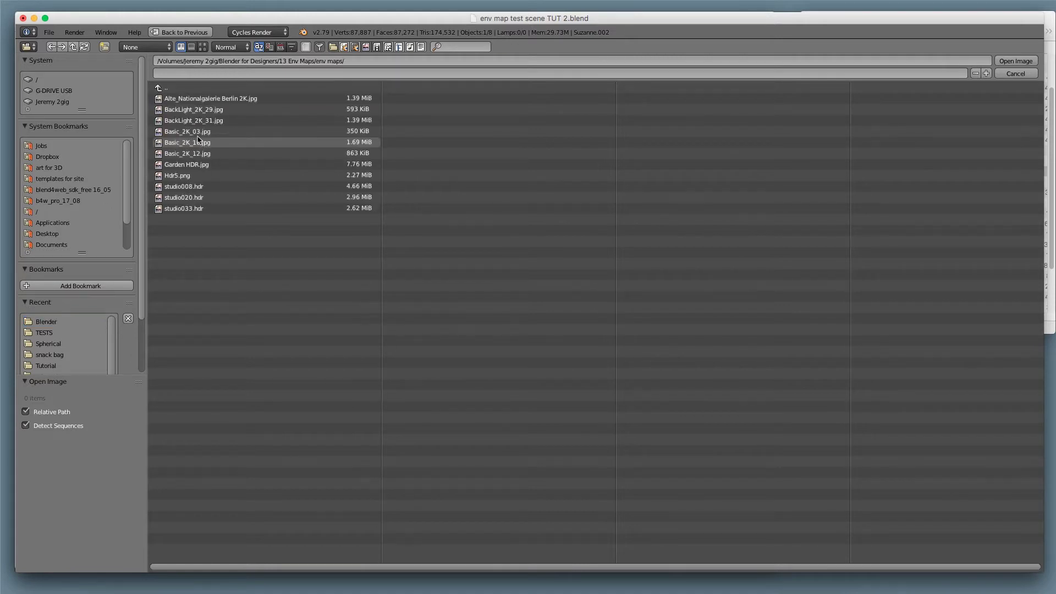
{"action": "left_click", "coordinate": [204, 48]}
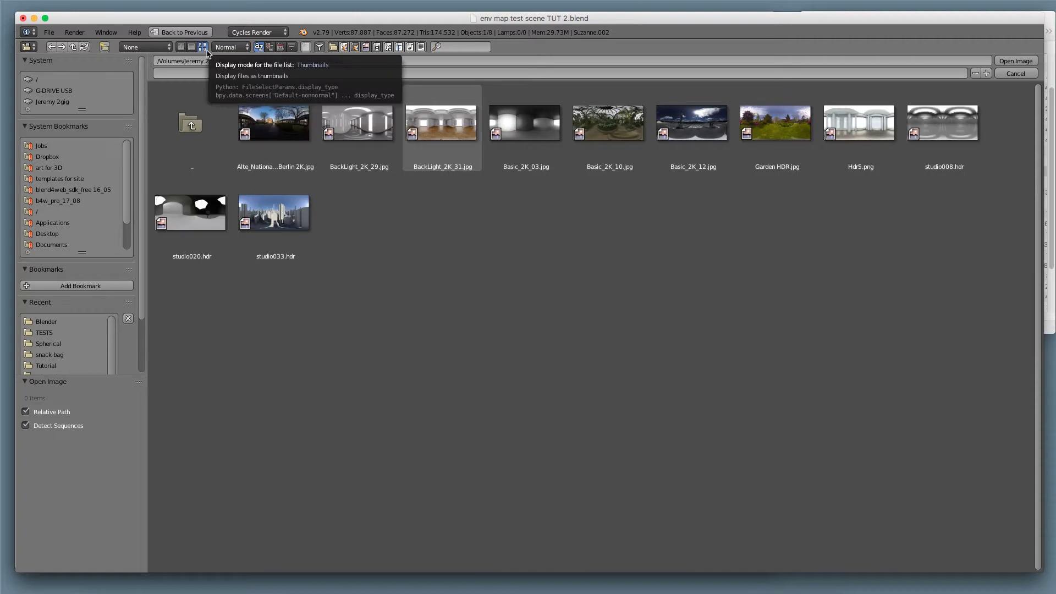
{"action": "left_click", "coordinate": [854, 129]}
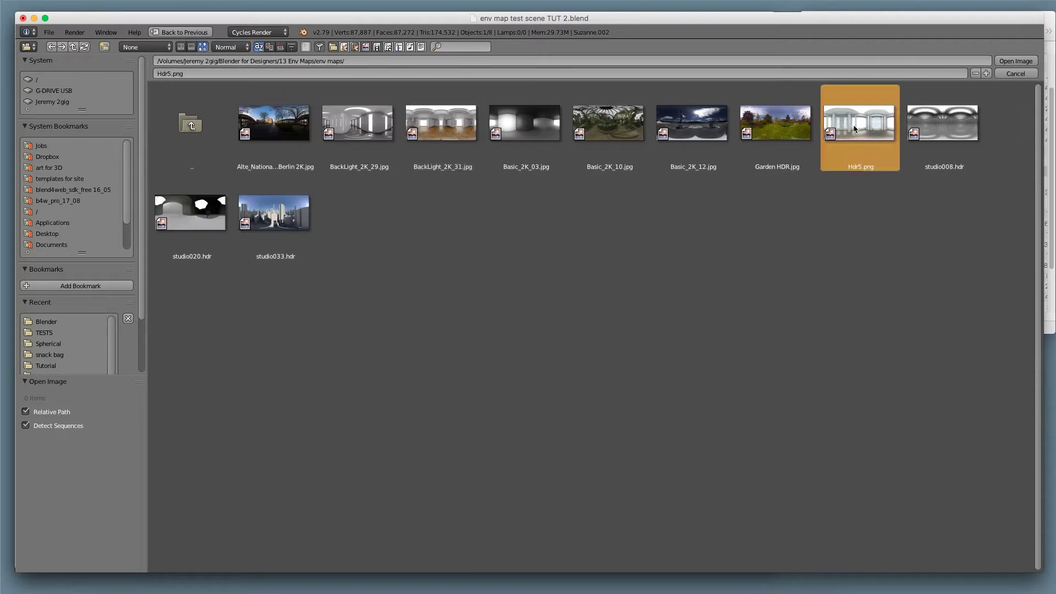
{"action": "double_click", "coordinate": [855, 129]}
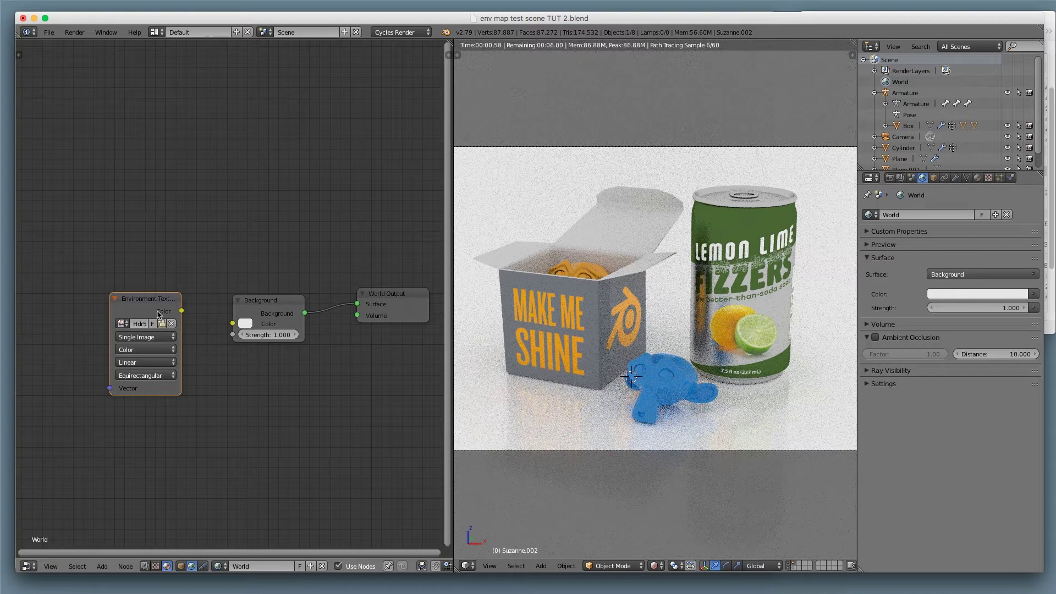
Connect the Environment Texture's Color output to the Background's Color input and set the Background Strength to 1.100.
{"action": "left_click_drag", "start_coordinate": [110, 317], "coordinate": [93, 317]}
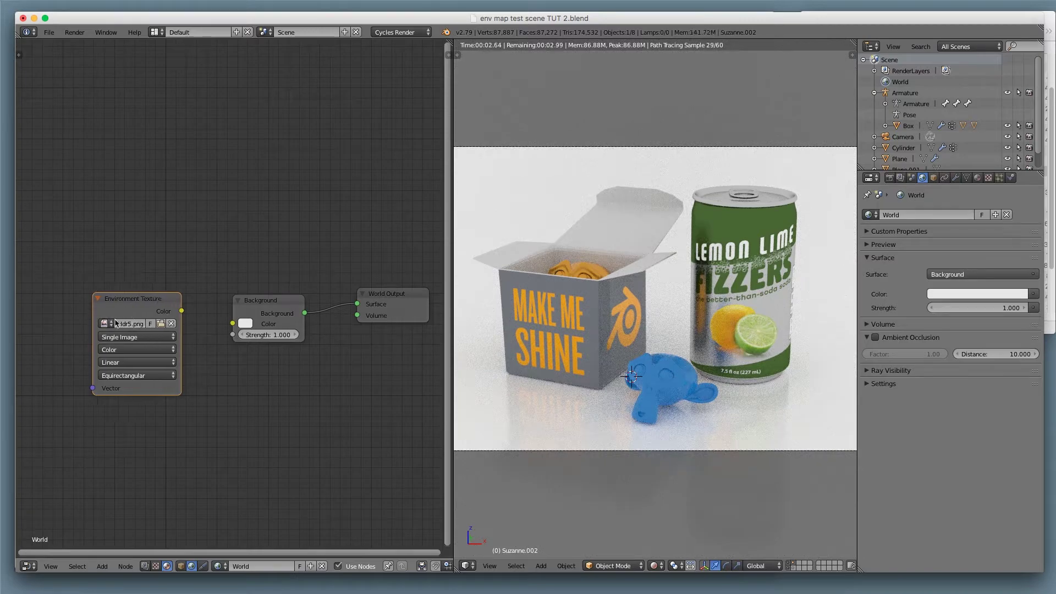
{"action": "left_click_drag", "start_coordinate": [182, 311], "coordinate": [240, 327]}
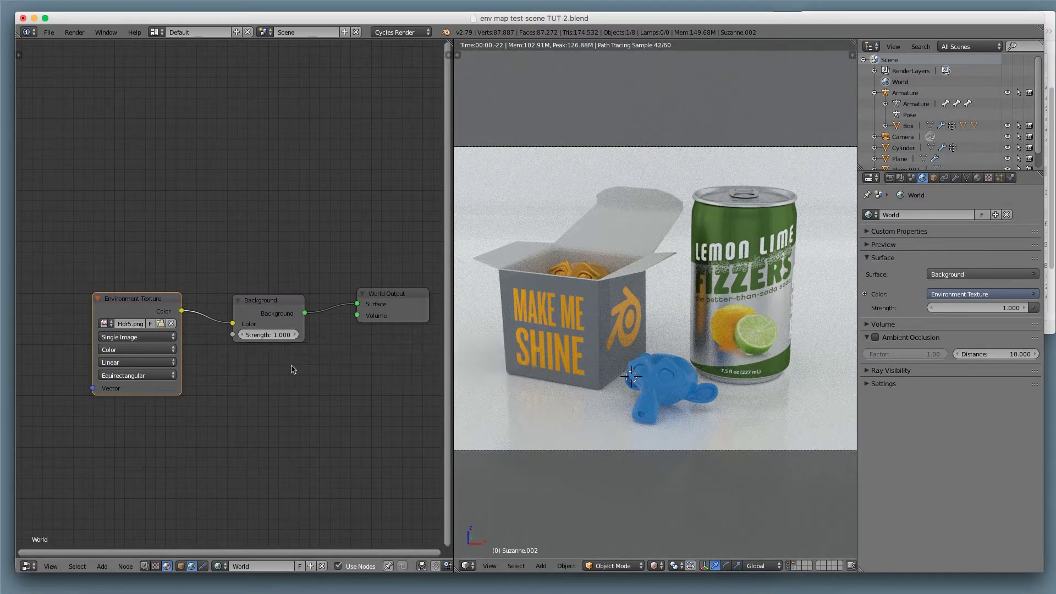
{"action": "left_click", "coordinate": [294, 335]}
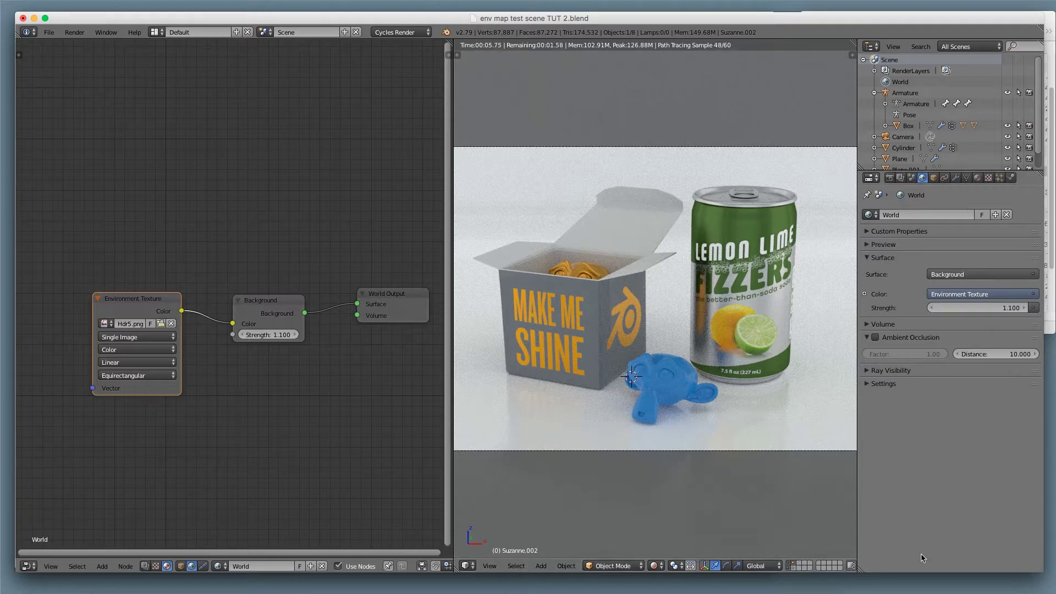
Isolate the soda can by showing only its layer and moving the blue monkey head to the third layer.
{"action": "right_click", "coordinate": [727, 334]}
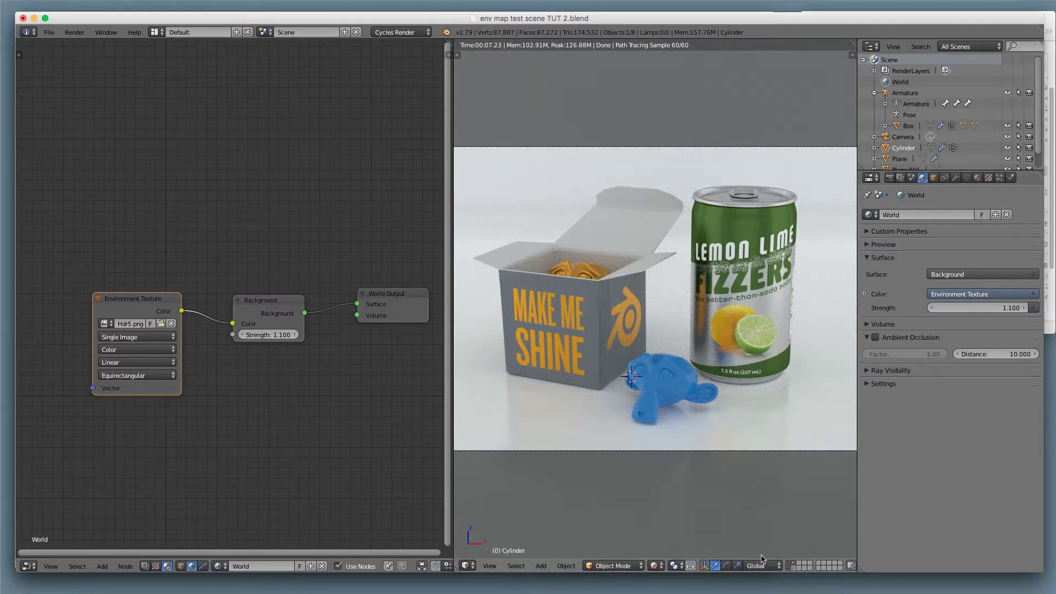
{"action": "left_click", "coordinate": [794, 563]}
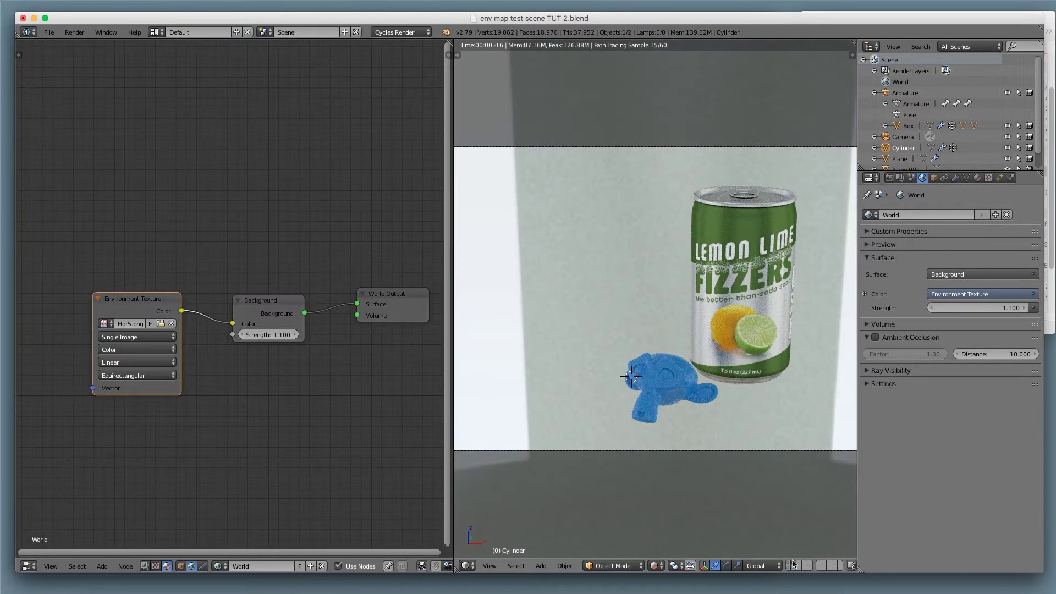
{"action": "right_click", "coordinate": [663, 384]}
{"action": "key", "text": "m"}
{"action": "left_click", "coordinate": [762, 404]}
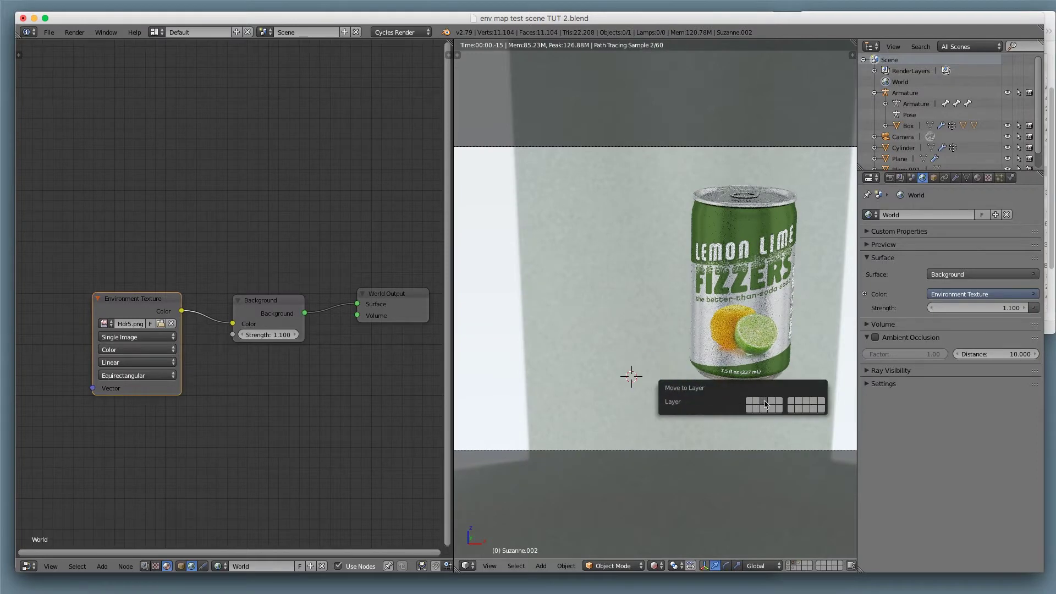
{"action": "left_click", "coordinate": [792, 327]}
{"action": "scroll", "coordinate": [766, 341], "scroll_direction": "up", "scroll_amount": 1}
{"action": "middle_click_drag", "start_coordinate": [771, 349], "coordinate": [660, 348], "text": "shift"}
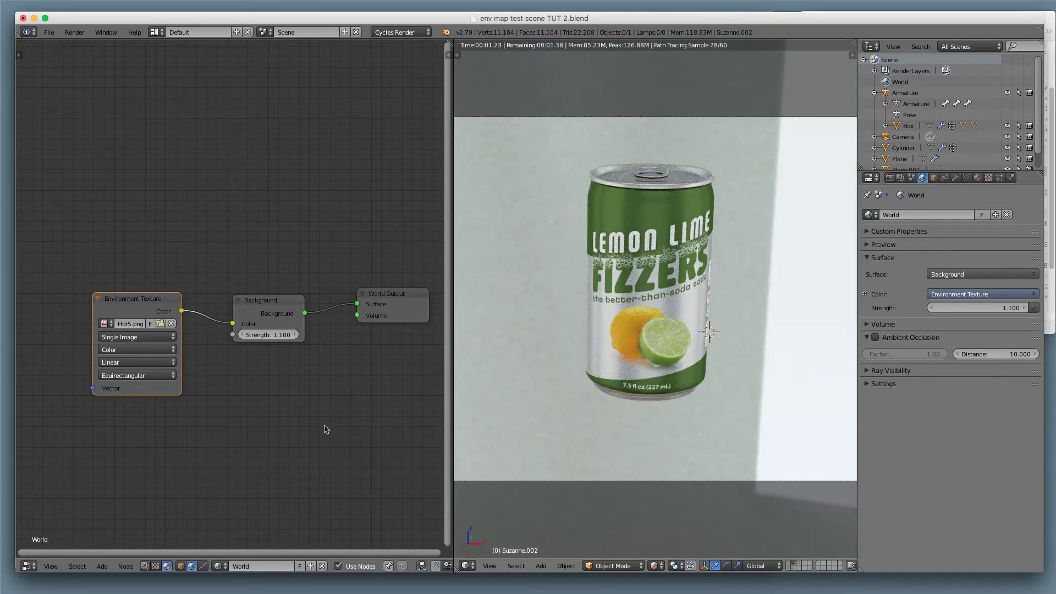
Disconnect the Environment Texture from the Background's Color input and reconnect it to compare the can's lighting.
{"action": "left_click_drag", "start_coordinate": [233, 324], "coordinate": [204, 336]}
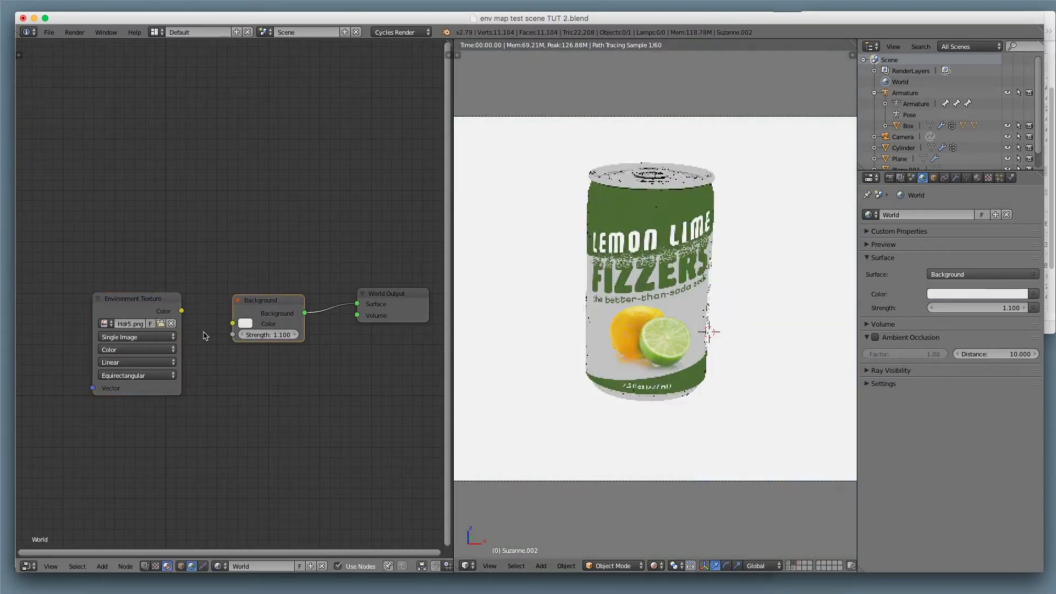
{"action": "left_click_drag", "start_coordinate": [181, 311], "coordinate": [233, 325]}
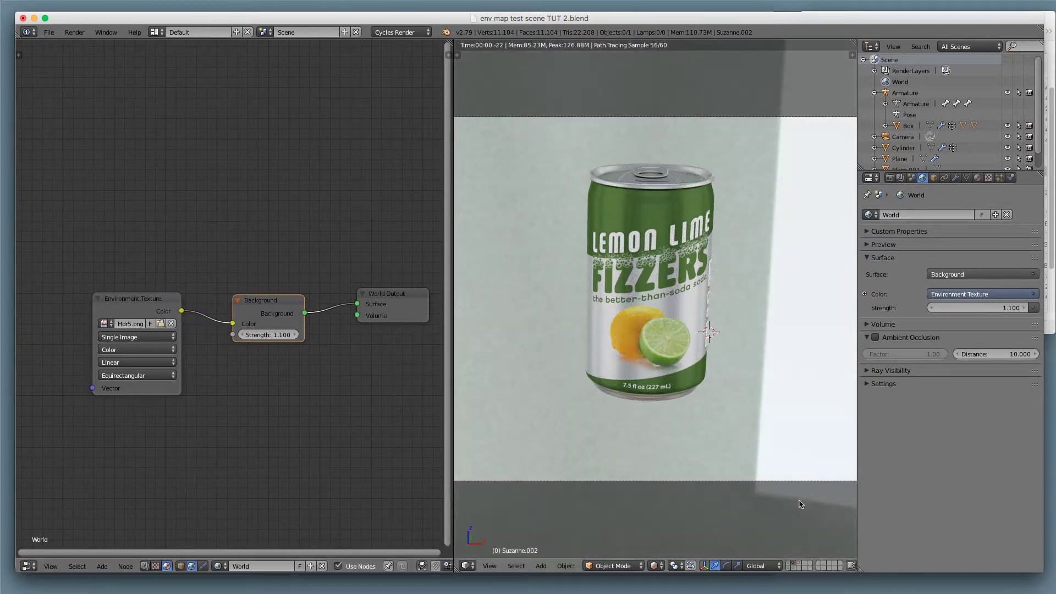
Enable Transparent in the render Film settings to hide the environment image behind the can.
{"action": "left_click", "coordinate": [890, 178]}
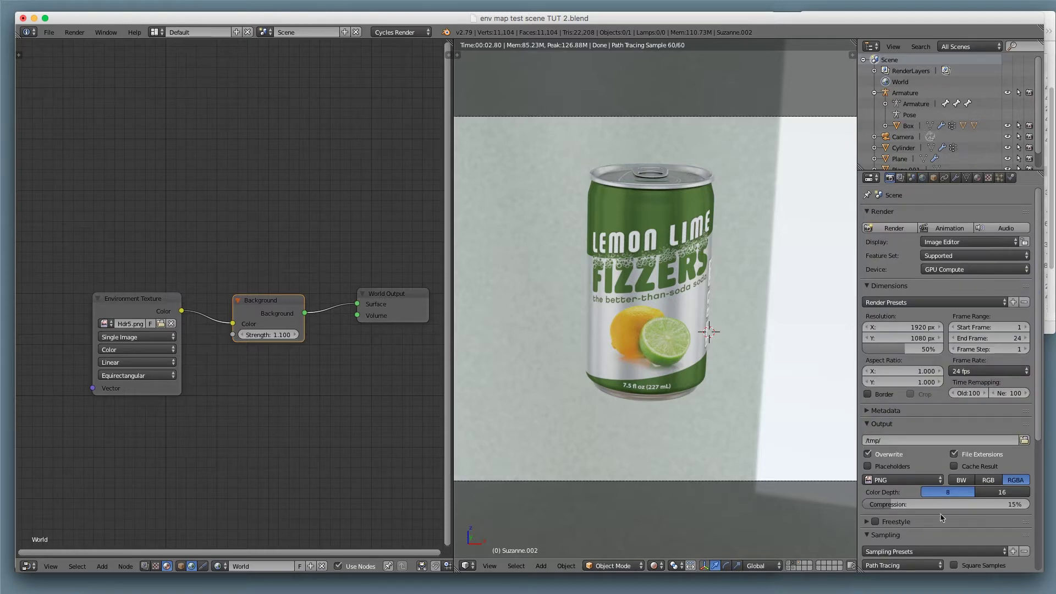
{"action": "scroll", "coordinate": [943, 518], "scroll_direction": "down", "scroll_amount": 4}
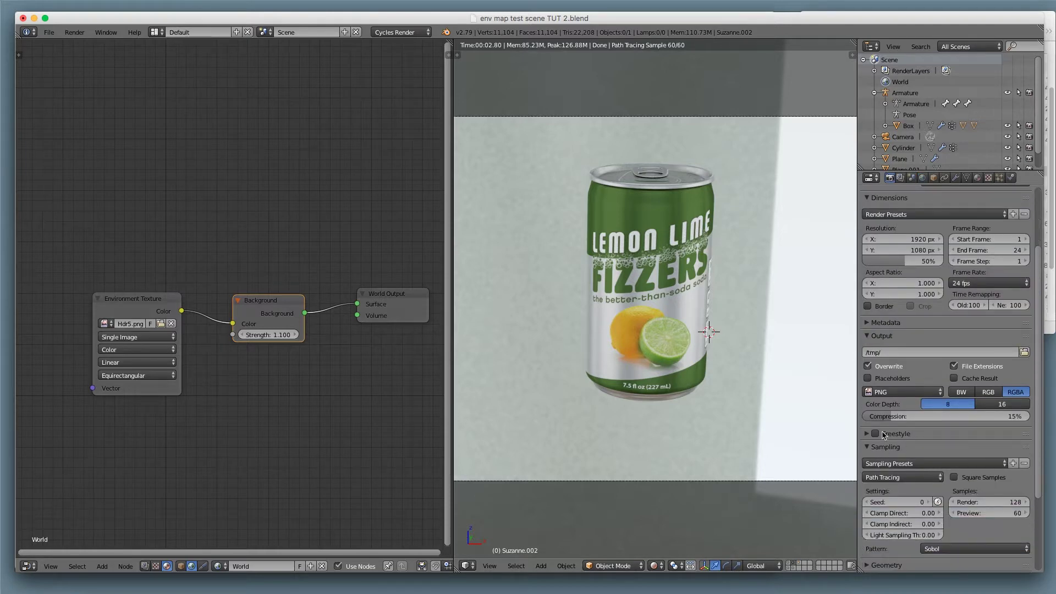
{"action": "scroll", "coordinate": [905, 465], "scroll_direction": "down", "scroll_amount": 2}
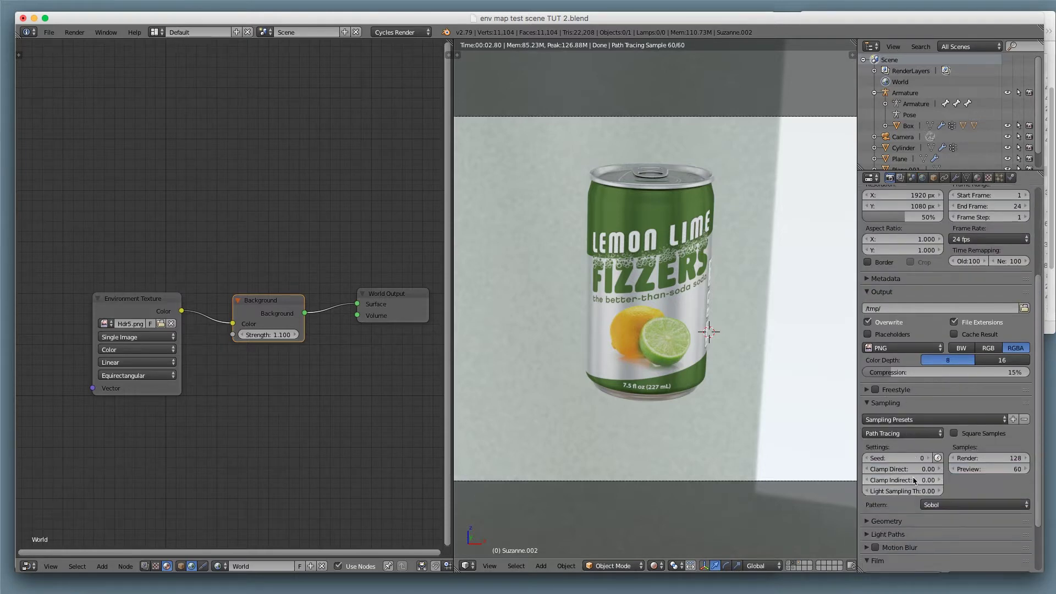
{"action": "scroll", "coordinate": [868, 541], "scroll_direction": "down", "scroll_amount": 2}
{"action": "left_click", "coordinate": [869, 545]}
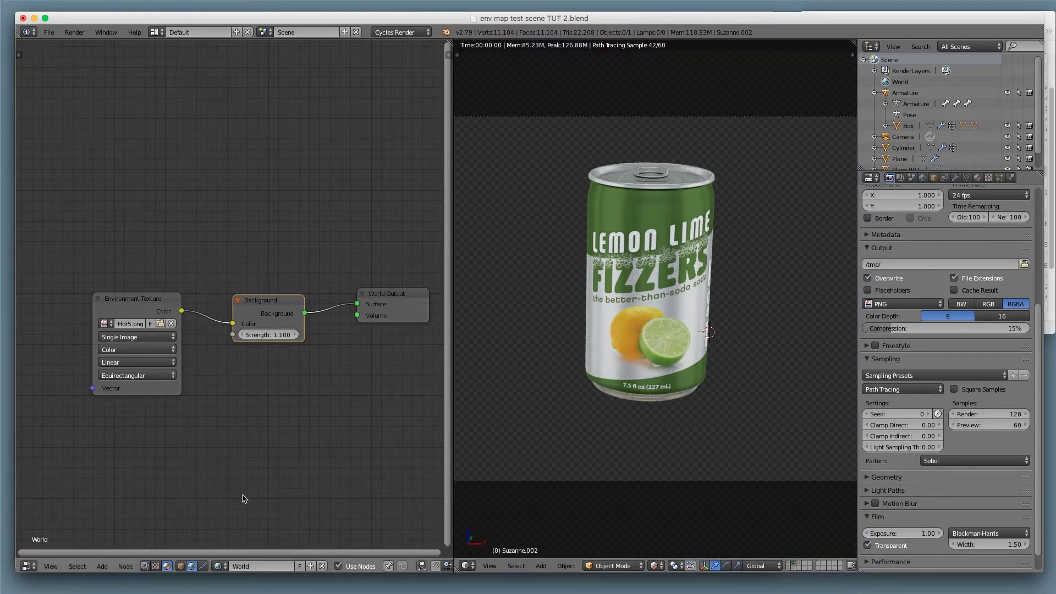
Compare reflections by toggling the Environment Texture link to the Background, ending connected, and show the first layer with the box.
{"action": "scroll", "coordinate": [696, 431], "scroll_direction": "up", "scroll_amount": 2}
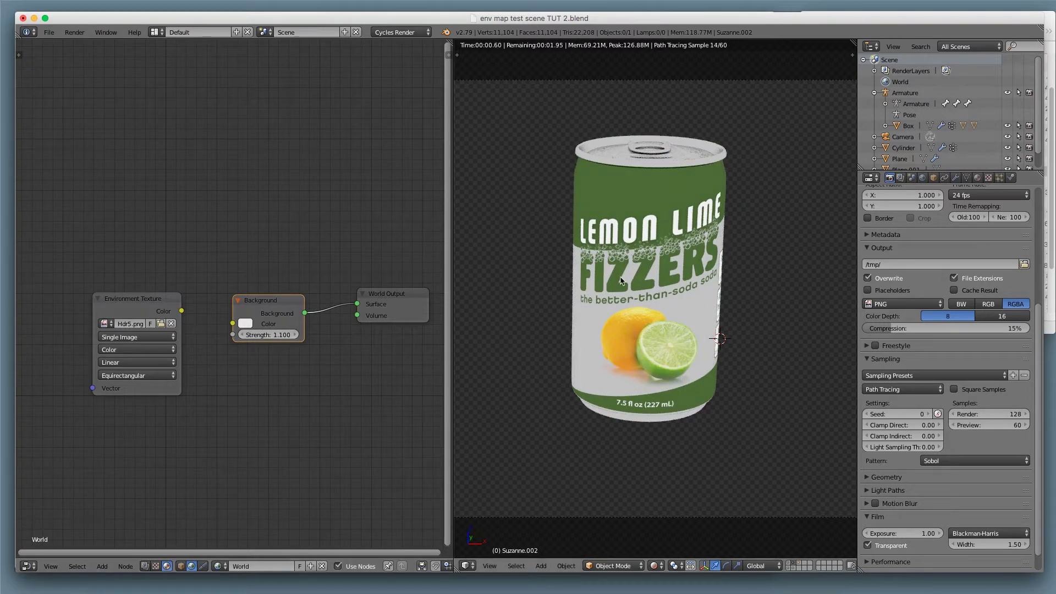
{"action": "left_click_drag", "start_coordinate": [182, 310], "coordinate": [232, 324]}
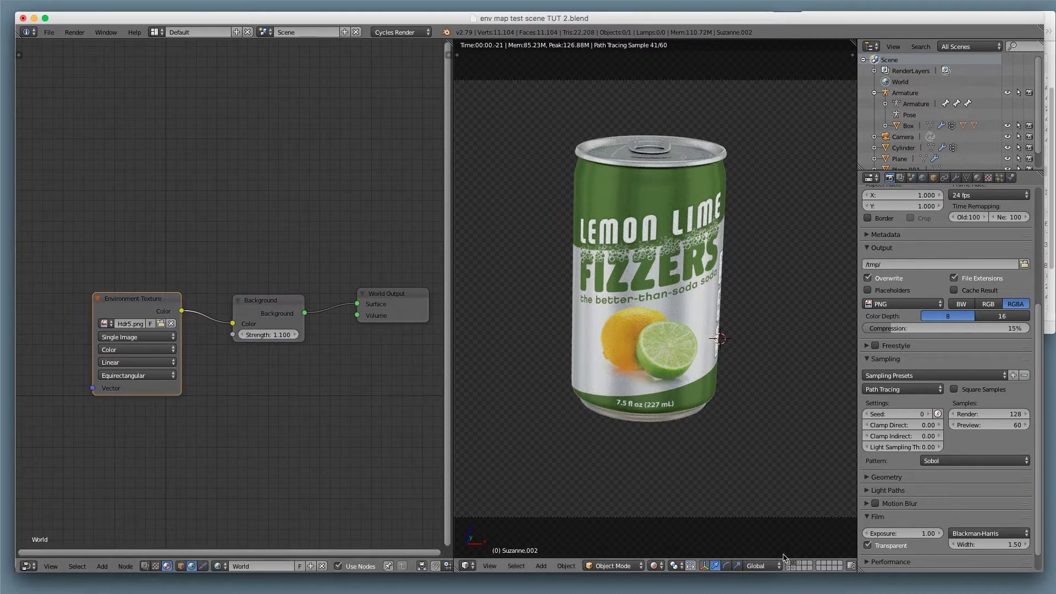
{"action": "left_click_drag", "start_coordinate": [233, 324], "coordinate": [214, 333]}
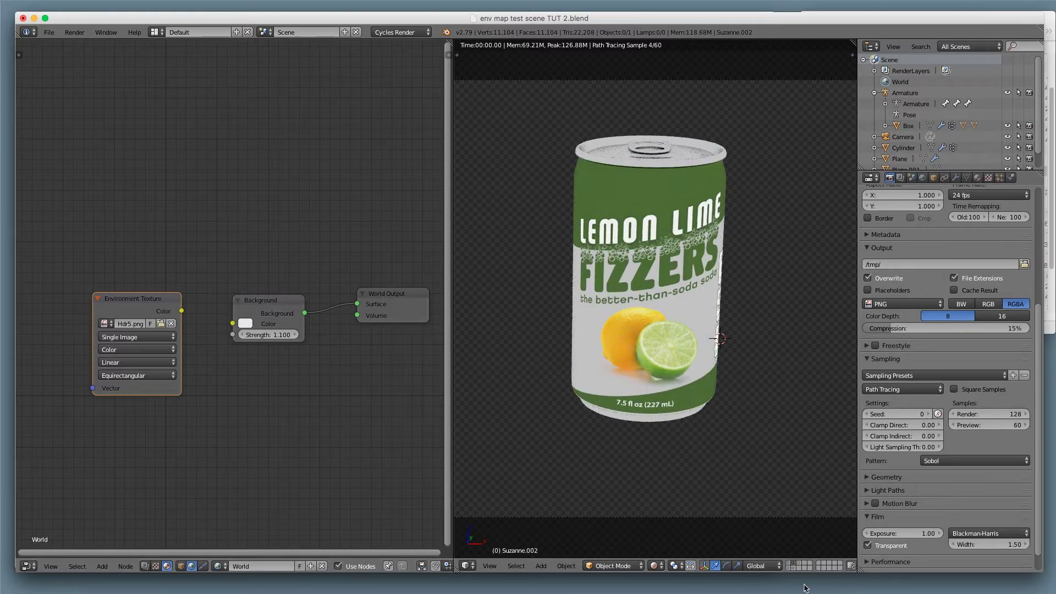
{"action": "left_click", "coordinate": [789, 564]}
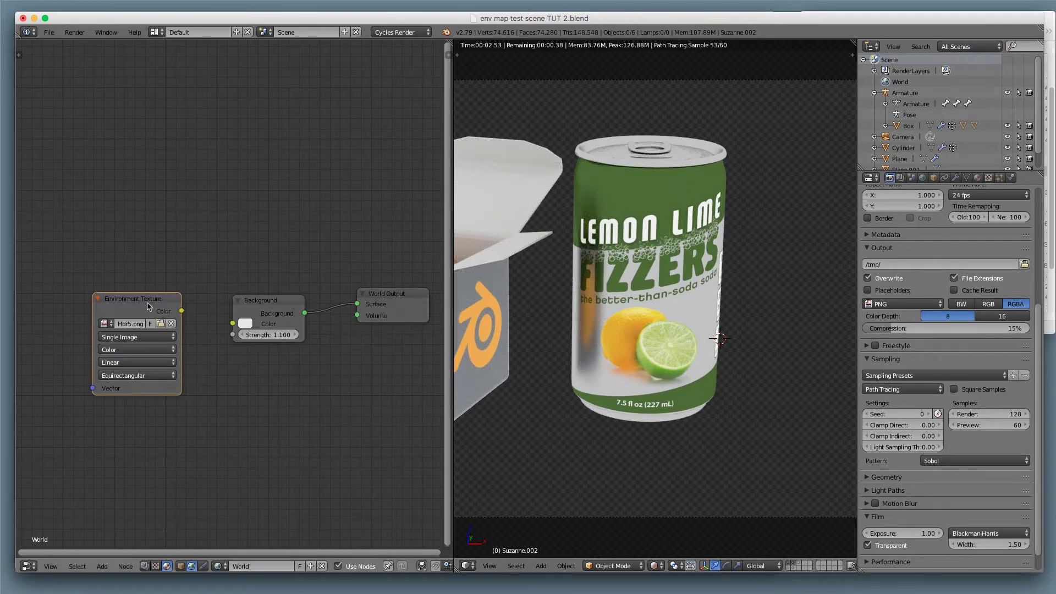
{"action": "left_click_drag", "start_coordinate": [181, 311], "coordinate": [233, 323]}
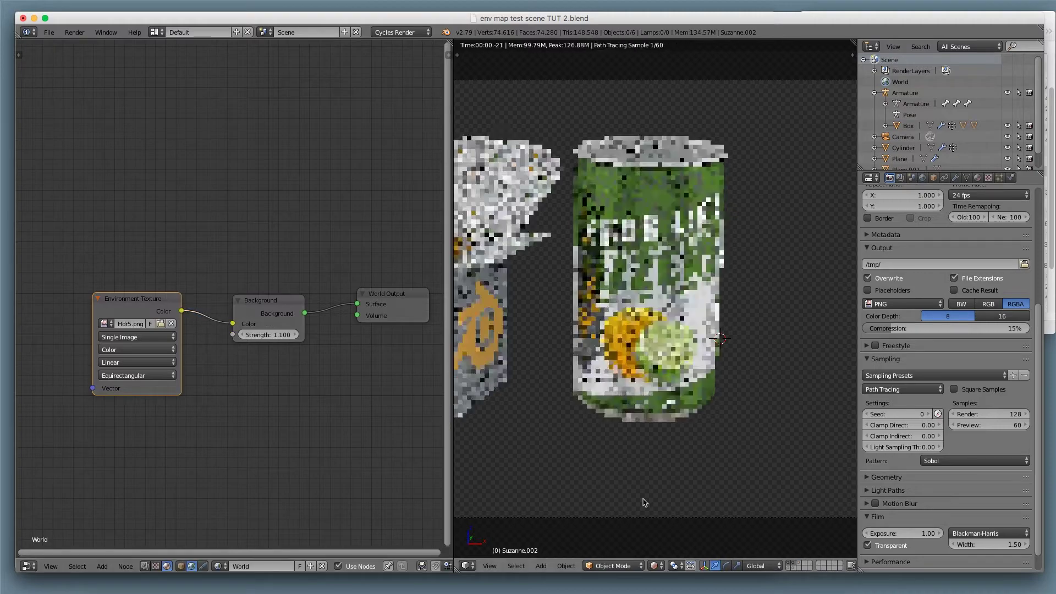
Show the floor and blue monkey layers as well, and widen the Environment Texture node slightly.
{"action": "left_click", "coordinate": [792, 570], "text": "shift"}
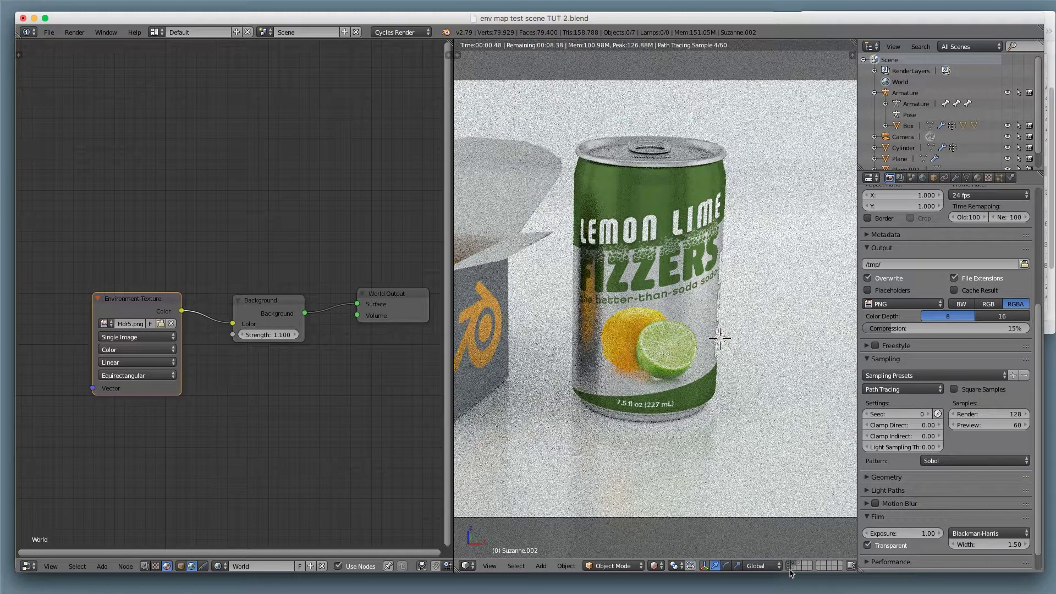
{"action": "left_click", "coordinate": [798, 566], "text": "shift"}
{"action": "middle_click_drag", "start_coordinate": [568, 294], "coordinate": [675, 306], "text": "shift"}
{"action": "scroll", "coordinate": [675, 307], "scroll_direction": "down", "scroll_amount": 1}
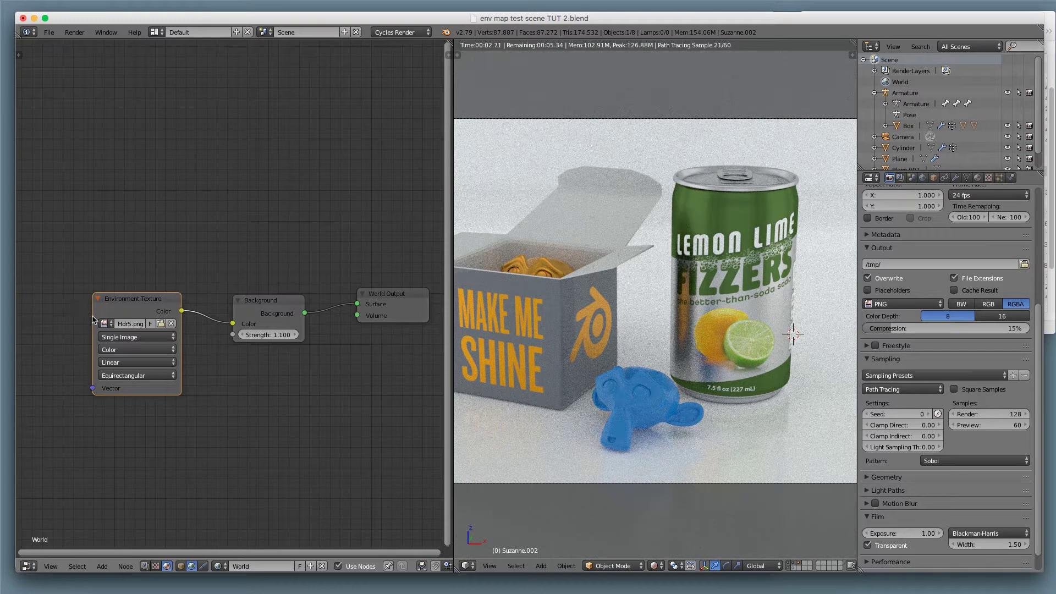
{"action": "left_click_drag", "start_coordinate": [93, 316], "coordinate": [88, 317]}
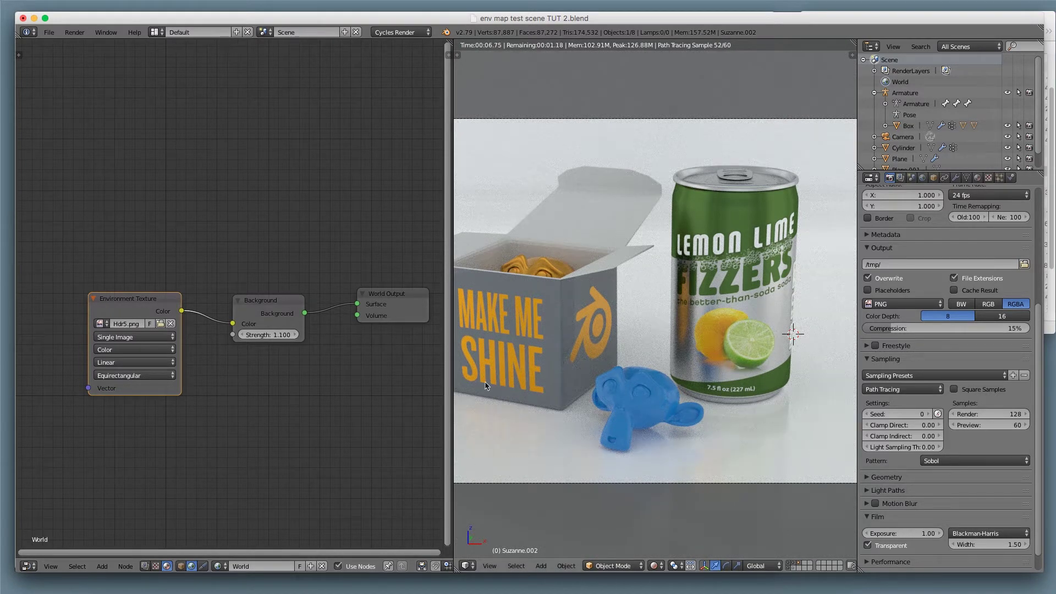
Add a Geometry input node in the world node tree, well to the left of the Environment Texture node.
{"action": "scroll", "coordinate": [276, 391], "scroll_direction": "down", "scroll_amount": 1}
{"action": "middle_click_drag", "start_coordinate": [246, 391], "coordinate": [374, 396]}
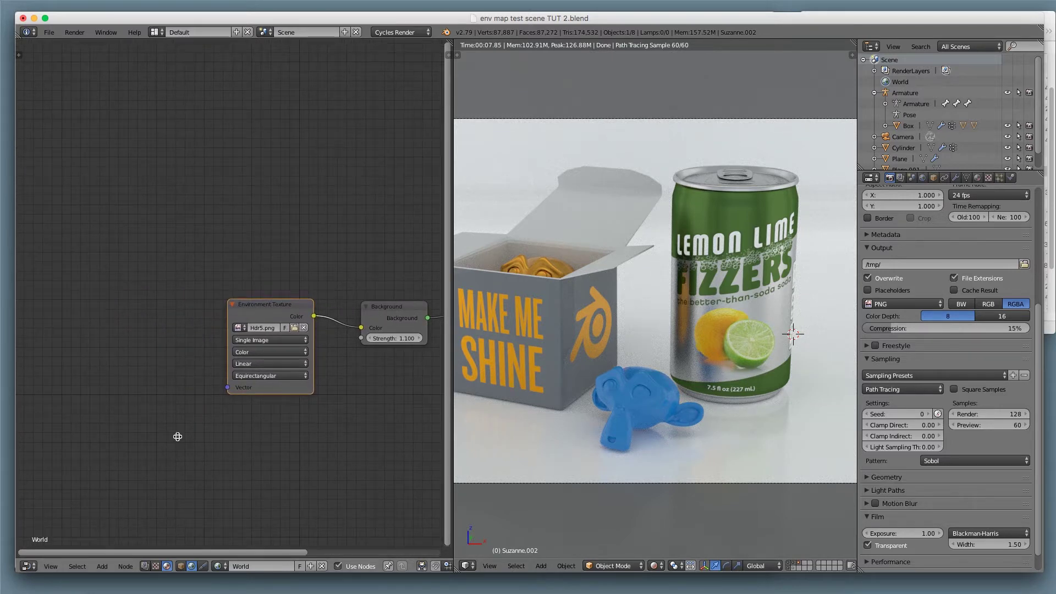
{"action": "middle_click_drag", "start_coordinate": [177, 436], "coordinate": [214, 428]}
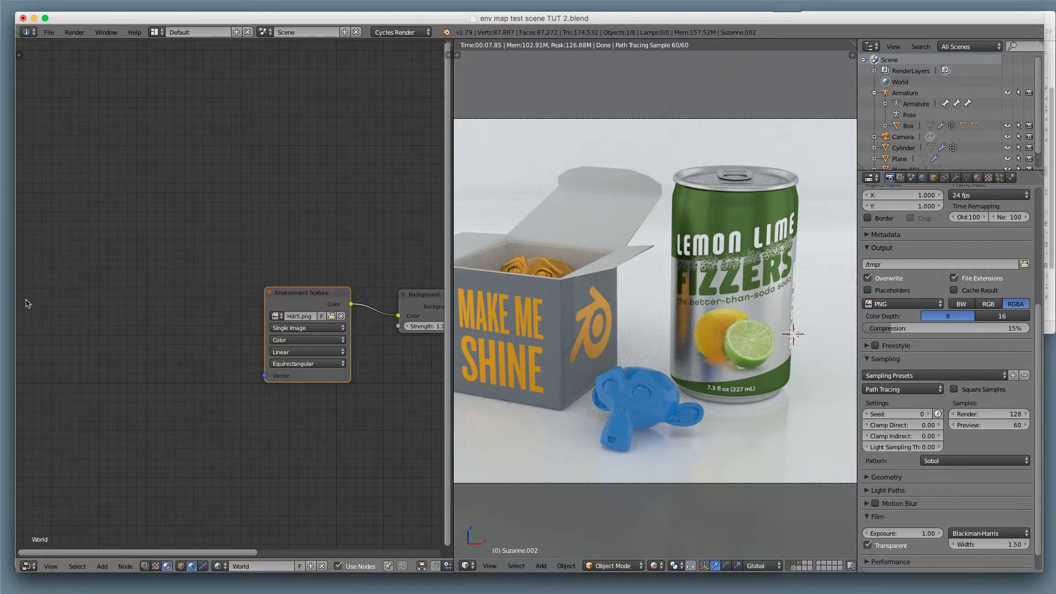
{"action": "scroll", "coordinate": [158, 346], "scroll_direction": "up", "scroll_amount": 4}
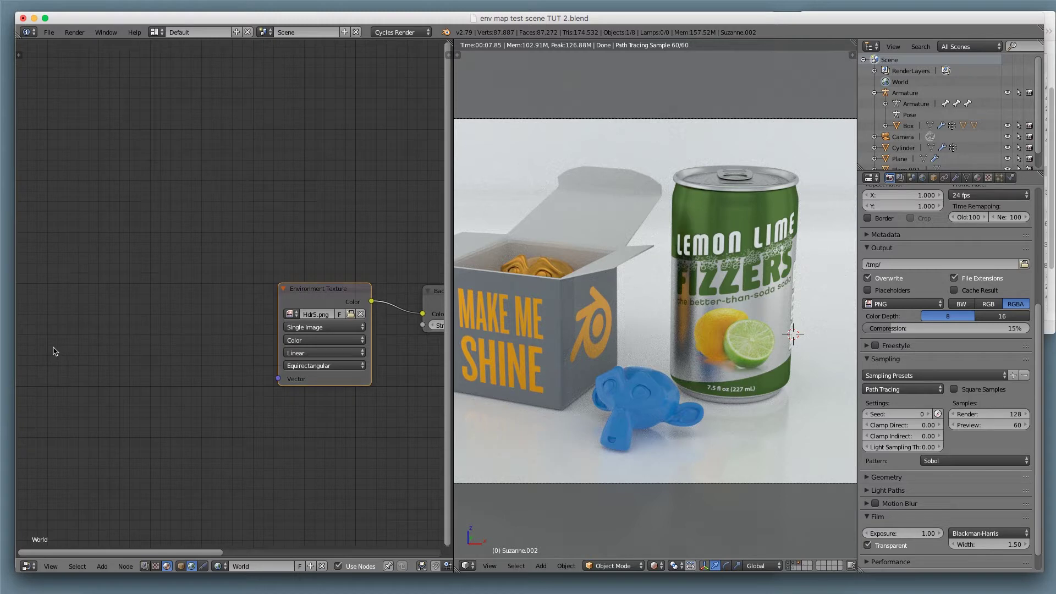
{"action": "key", "text": "shift+a"}
{"action": "mouse_move", "coordinate": [53, 321]}
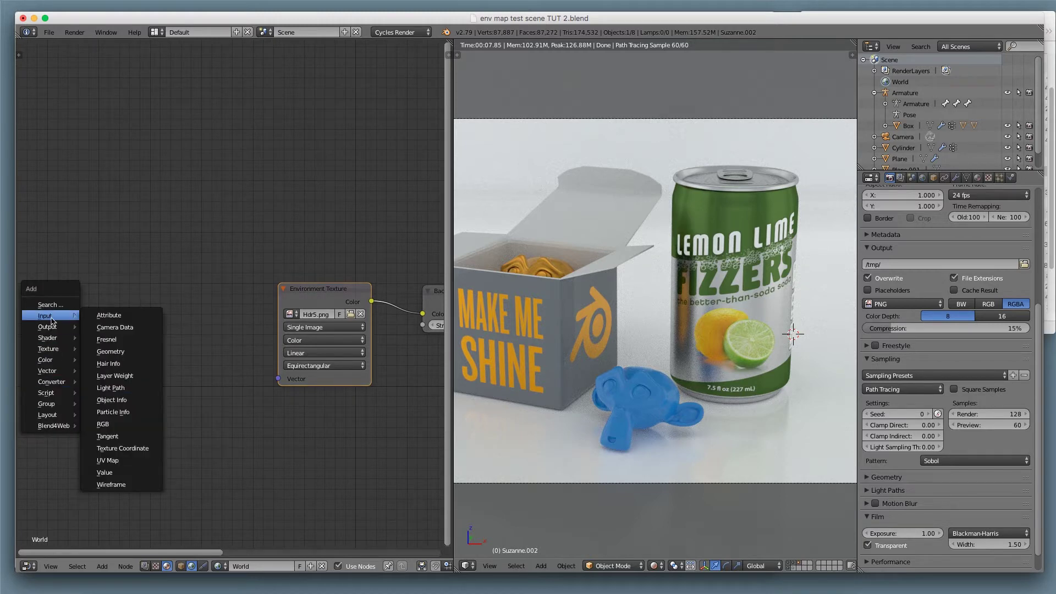
{"action": "left_click", "coordinate": [110, 351]}
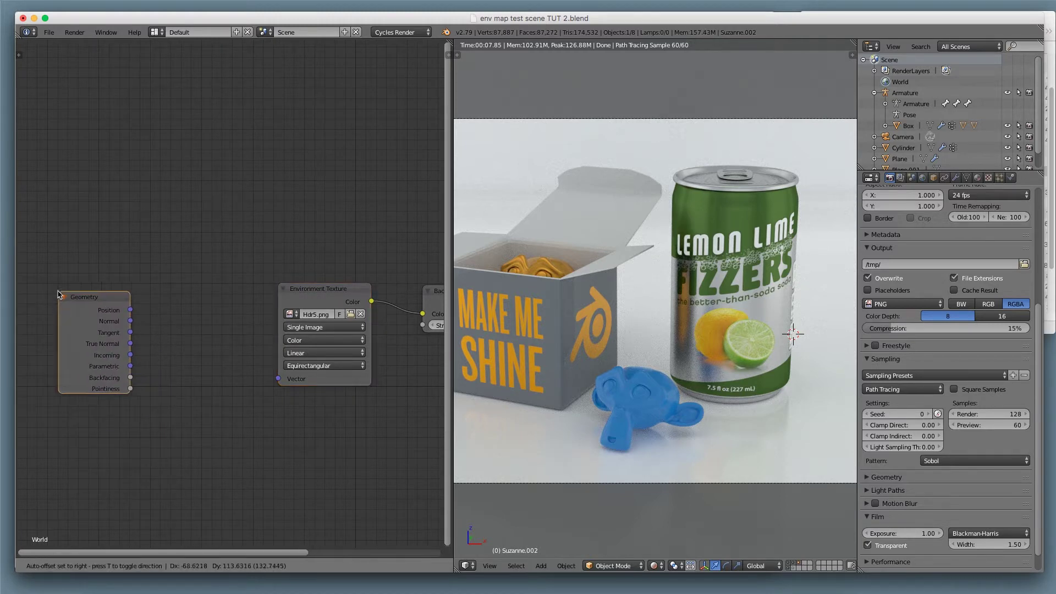
{"action": "left_click", "coordinate": [24, 299]}
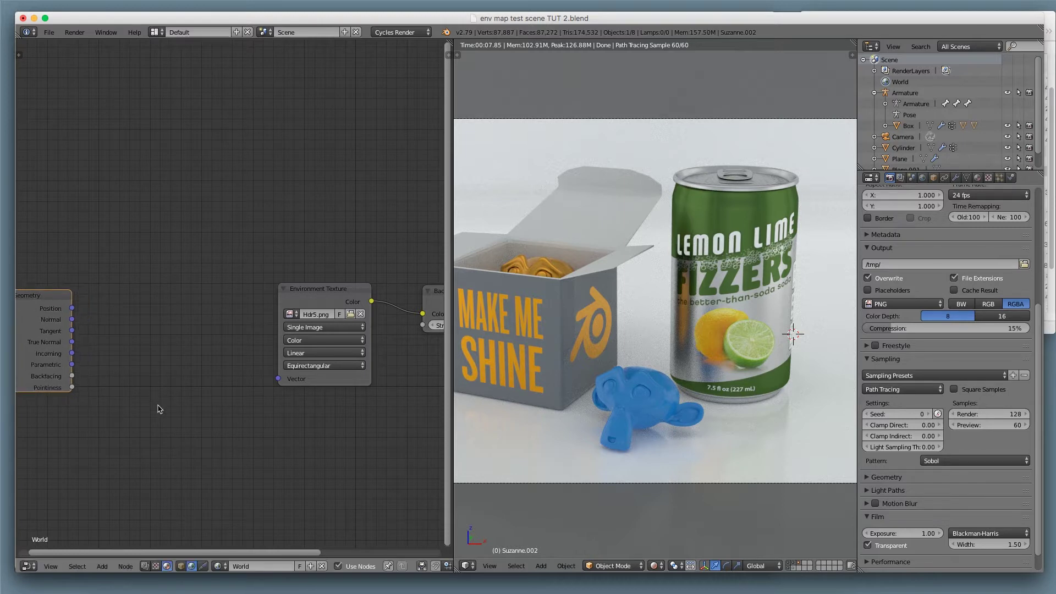
Add a Mapping vector node just before the Environment Texture node.
{"action": "key", "text": "shift+a"}
{"action": "mouse_move", "coordinate": [160, 409]}
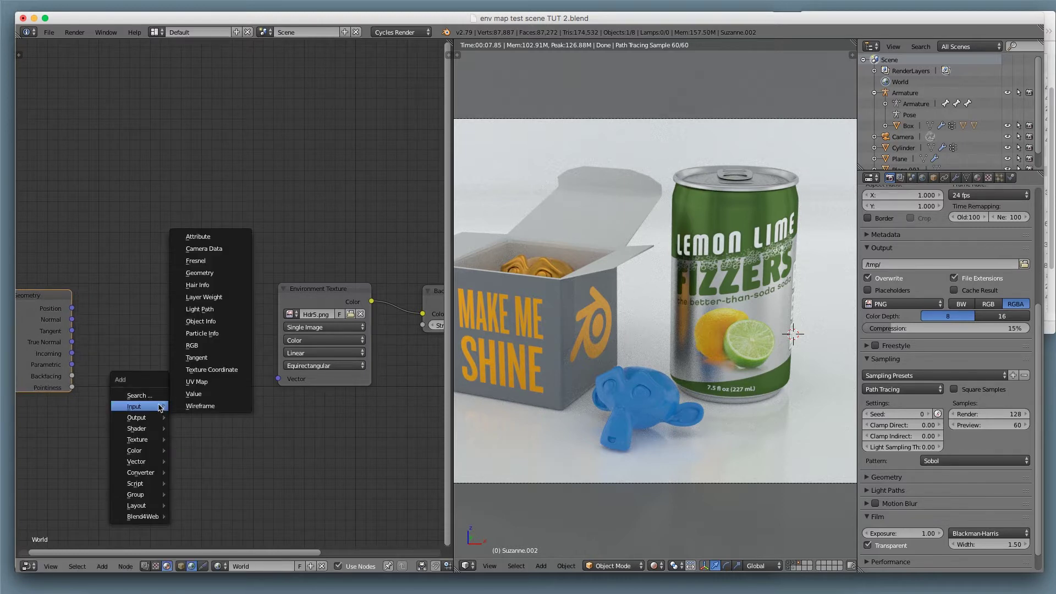
{"action": "left_click", "coordinate": [102, 566]}
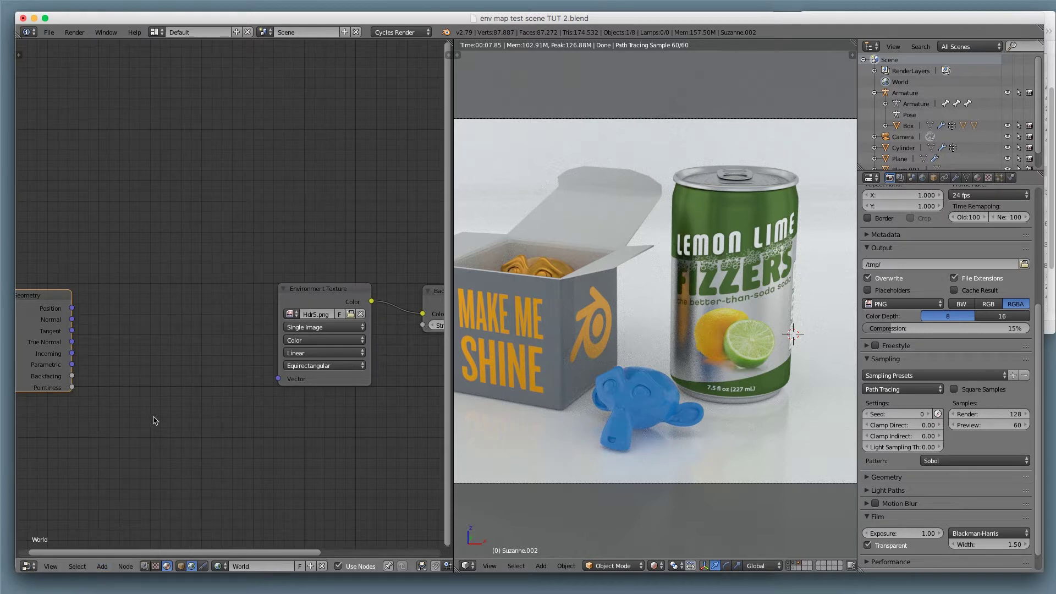
{"action": "key", "text": "shift+a"}
{"action": "mouse_move", "coordinate": [155, 420]}
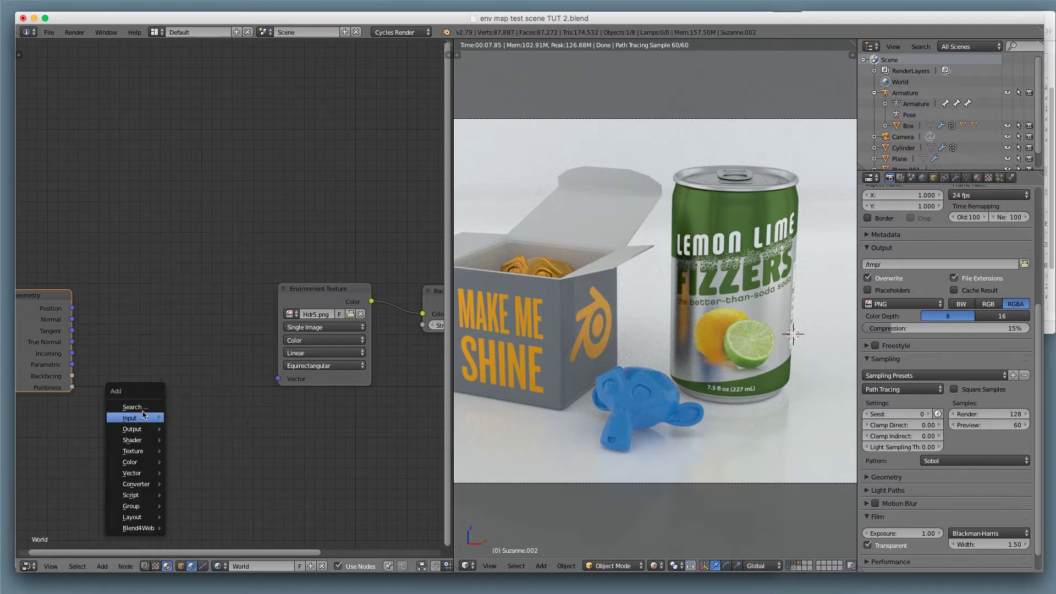
{"action": "mouse_move", "coordinate": [135, 473]}
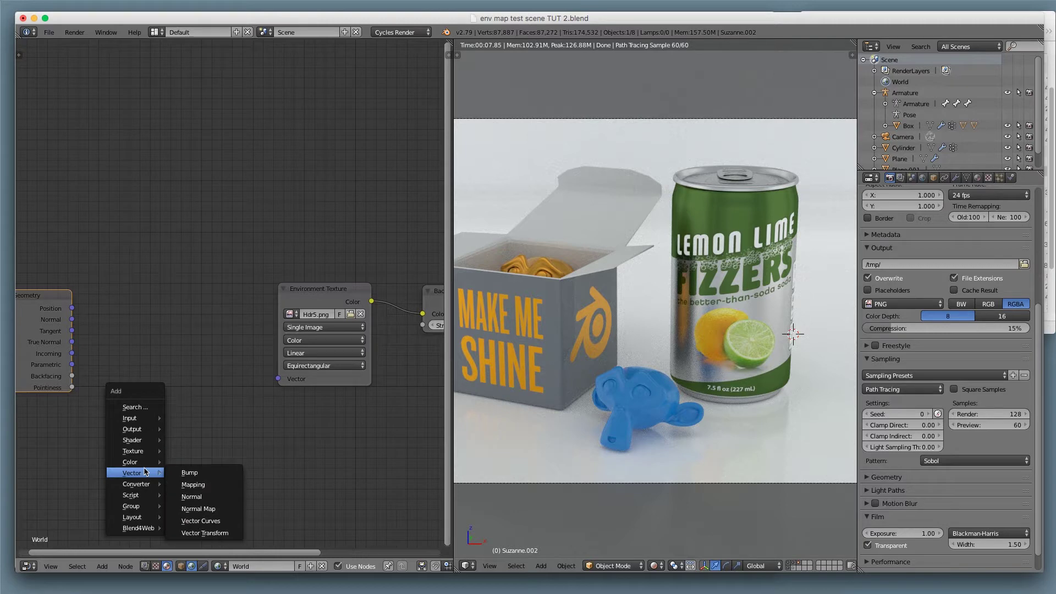
{"action": "left_click", "coordinate": [211, 484]}
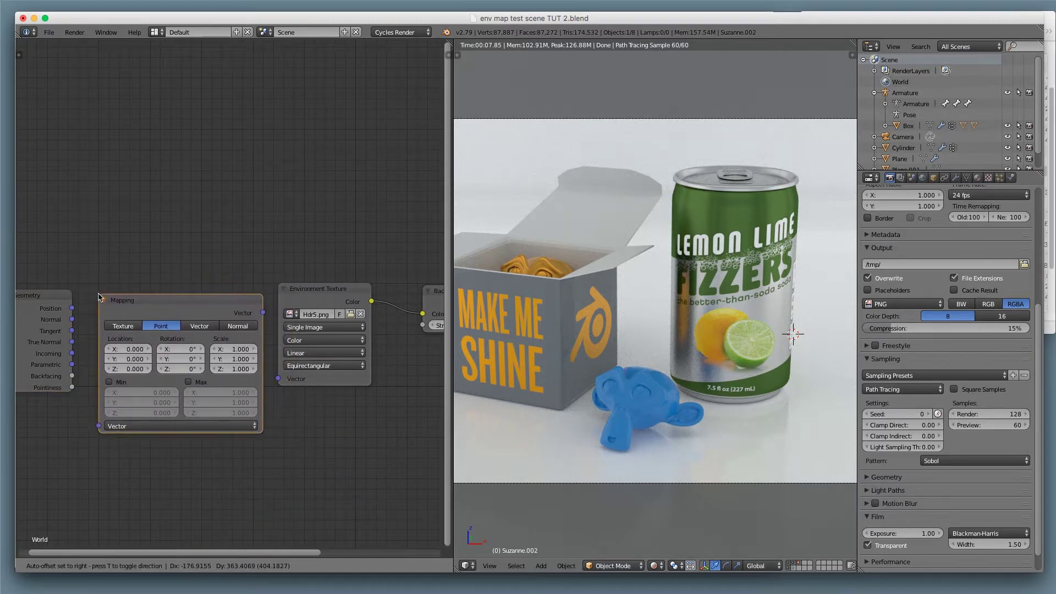
{"action": "left_click", "coordinate": [96, 293]}
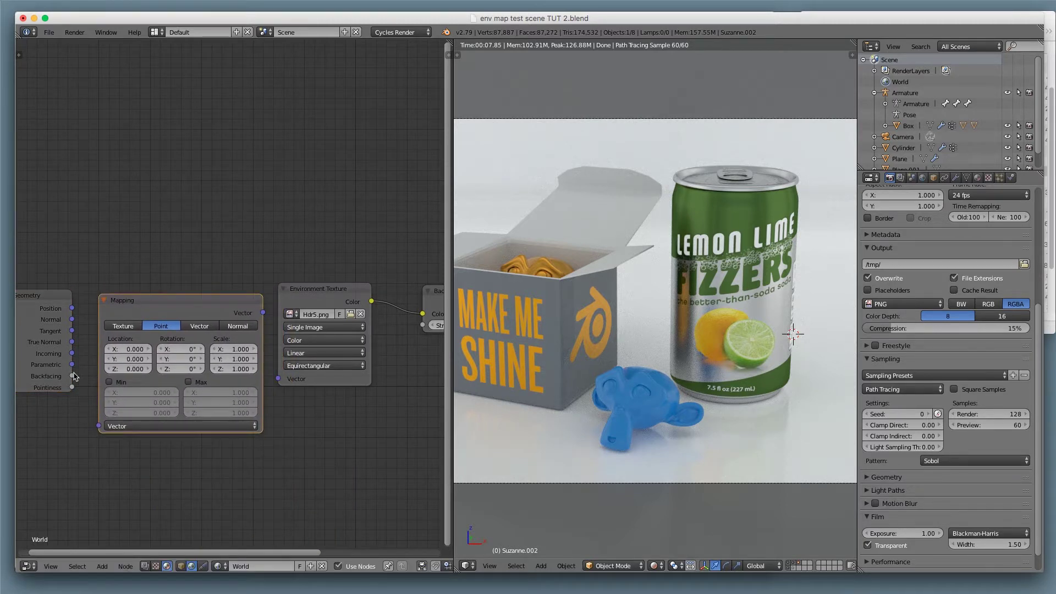
Replace the Geometry node with a Texture Coordinate node placed before the Mapping node.
{"action": "left_click_drag", "start_coordinate": [51, 301], "coordinate": [64, 314]}
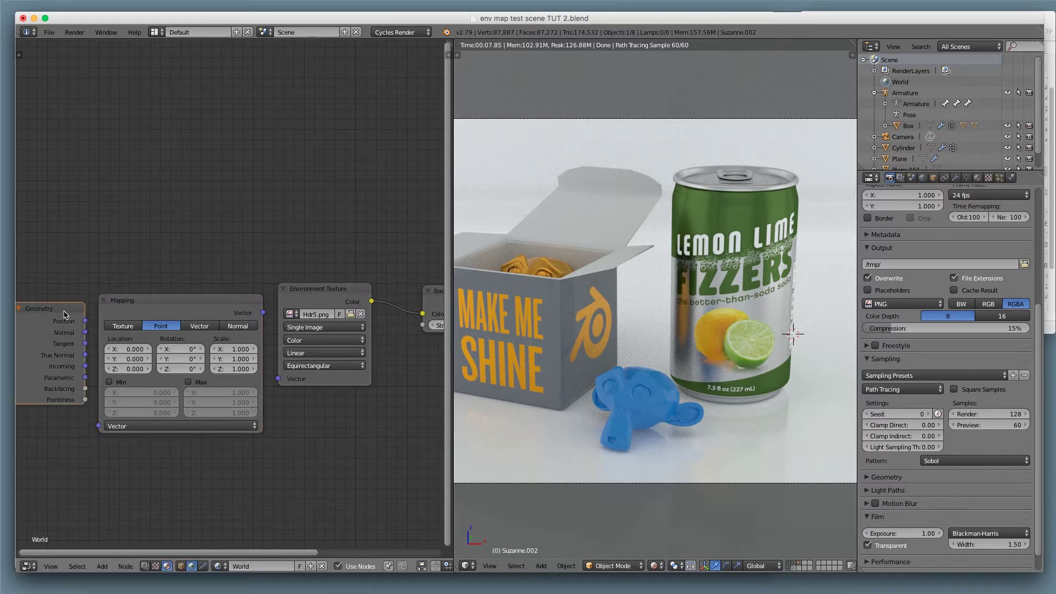
{"action": "key", "text": "x"}
{"action": "key", "text": "shift+a"}
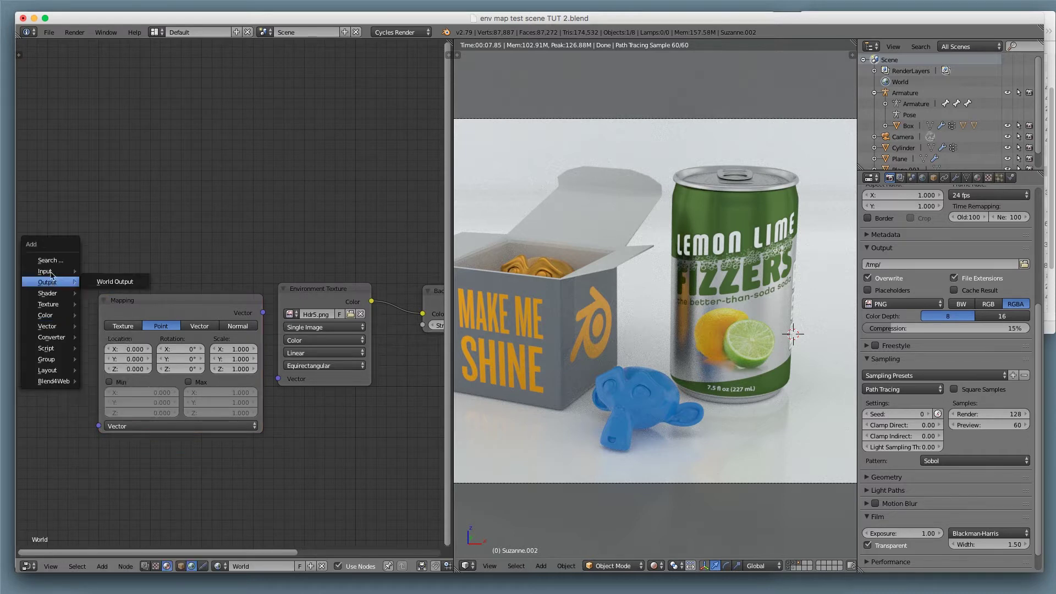
{"action": "mouse_move", "coordinate": [53, 271]}
{"action": "left_click", "coordinate": [122, 404]}
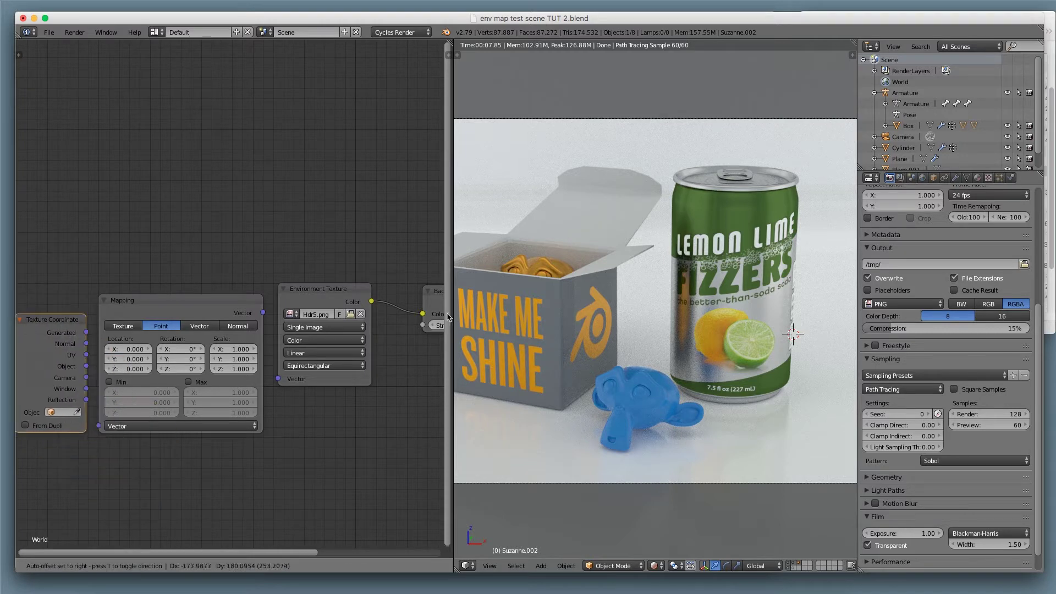
{"action": "left_click", "coordinate": [448, 311]}
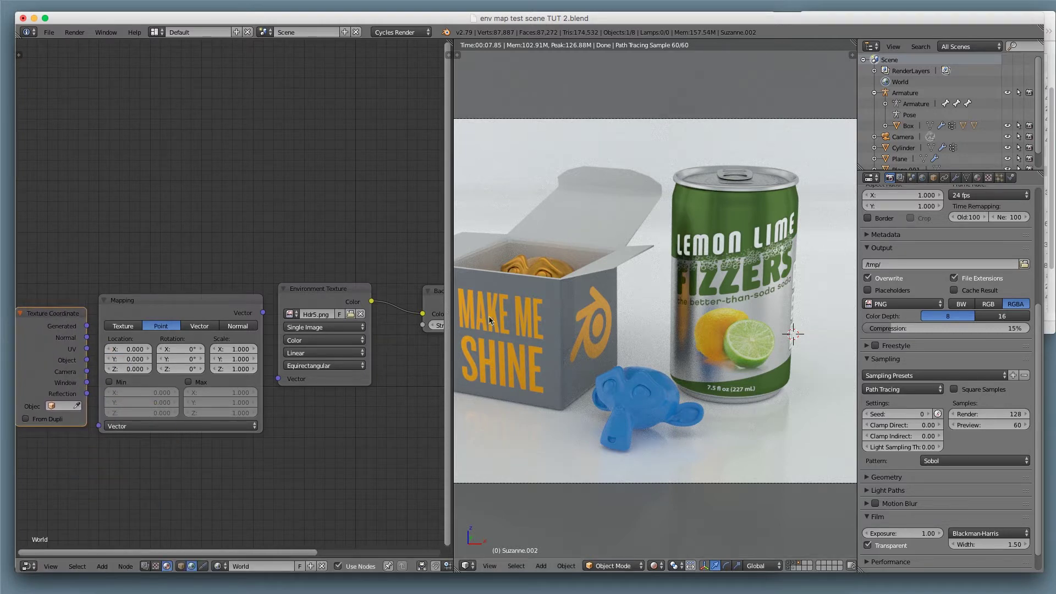
Line up the Texture Coordinate and Mapping nodes and move the Environment Texture further from Mapping.
{"action": "left_click_drag", "start_coordinate": [78, 322], "coordinate": [75, 315]}
{"action": "left_click_drag", "start_coordinate": [151, 302], "coordinate": [153, 298]}
{"action": "left_click_drag", "start_coordinate": [358, 288], "coordinate": [378, 298]}
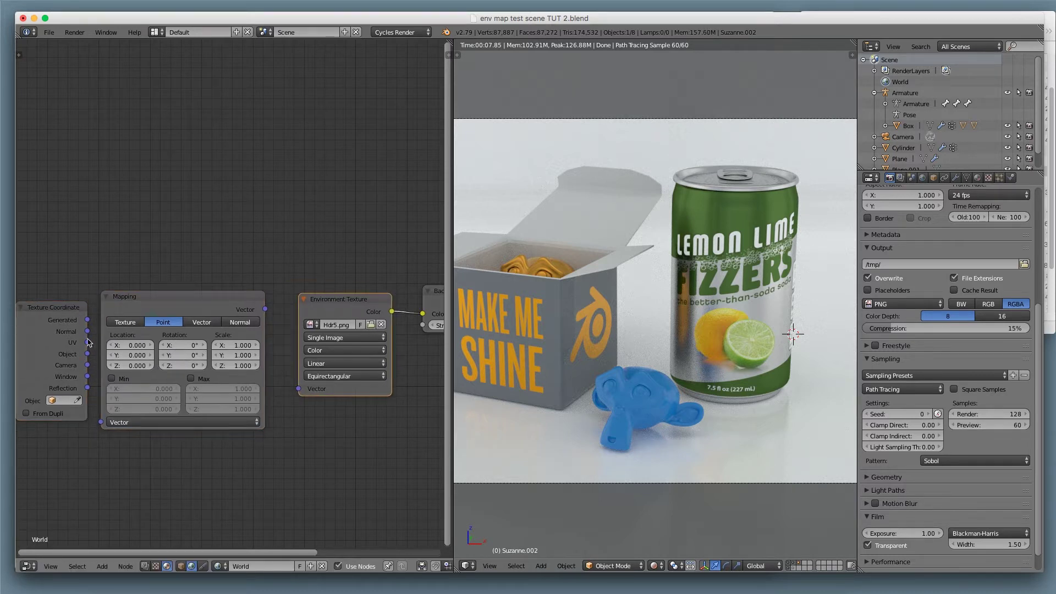
{"action": "key", "text": "g"}
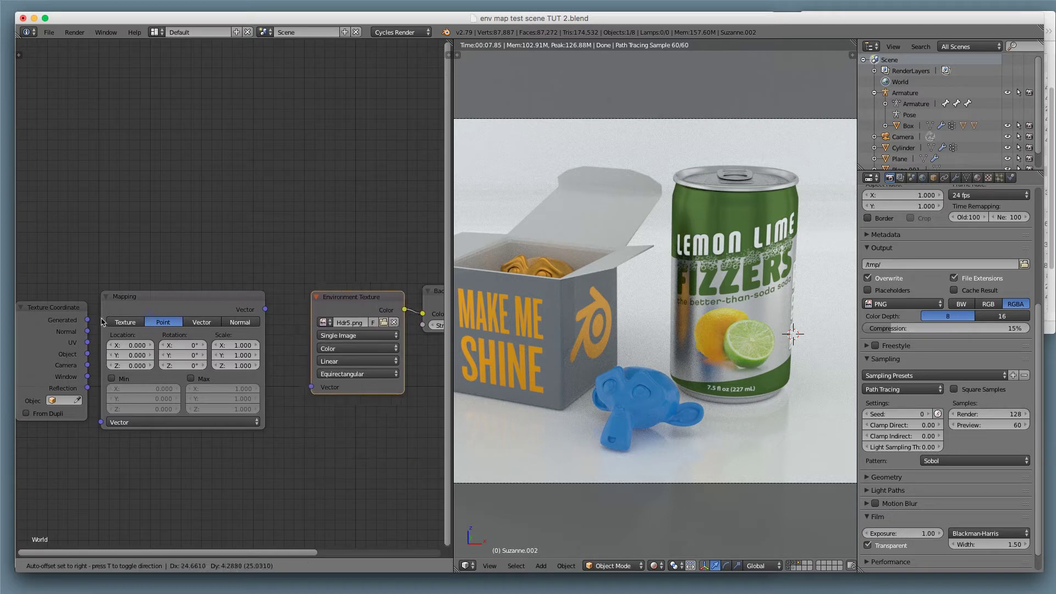
{"action": "left_click", "coordinate": [88, 325]}
Connect Texture Coordinate's Generated output to the Mapping vector input, and the Mapping vector output to the Environment Texture's vector input.
{"action": "left_click_drag", "start_coordinate": [87, 321], "coordinate": [110, 425]}
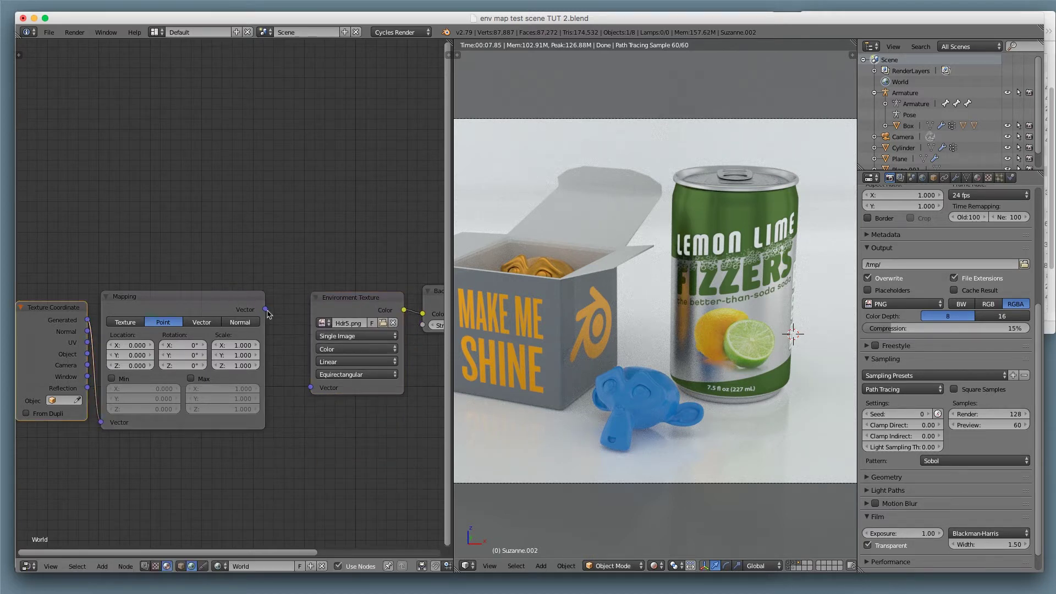
{"action": "left_click_drag", "start_coordinate": [267, 312], "coordinate": [276, 328]}
{"action": "left_click_drag", "start_coordinate": [312, 389], "coordinate": [311, 388]}
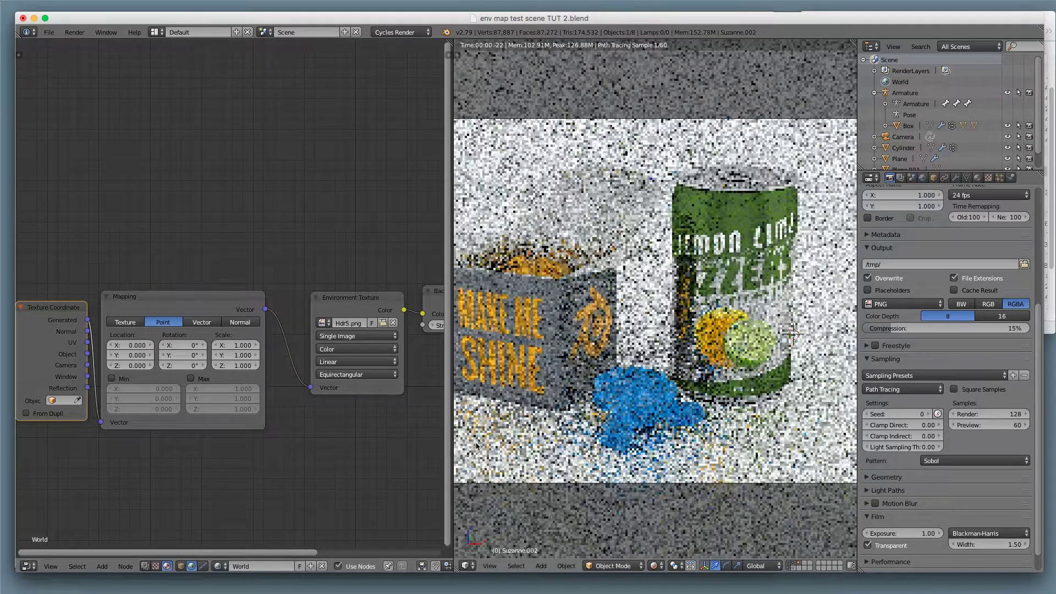
Set the Mapping node's Z rotation to 0.6° and display only the soda can's layer.
{"action": "left_click_drag", "start_coordinate": [179, 369], "coordinate": [170, 366]}
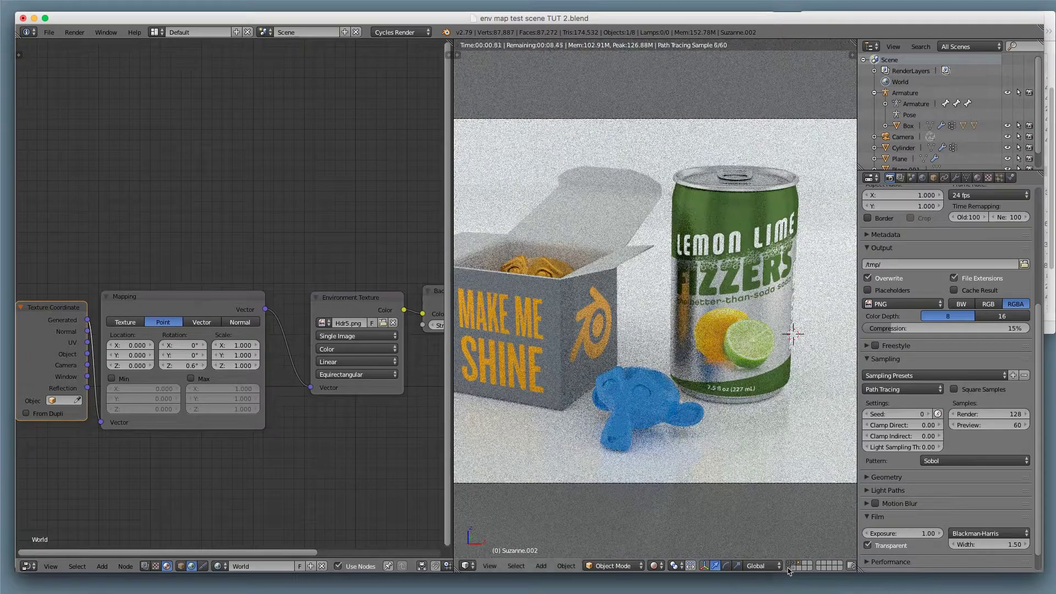
{"action": "left_click", "coordinate": [800, 565]}
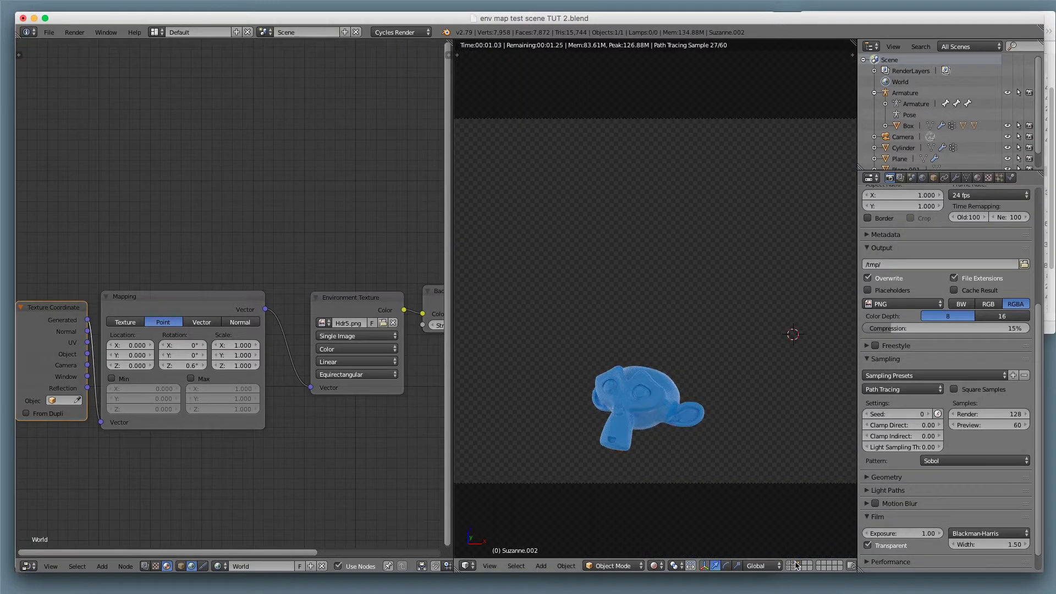
{"action": "left_click", "coordinate": [796, 565]}
{"action": "key", "text": "KP_0"}
{"action": "key", "text": "KP_0"}
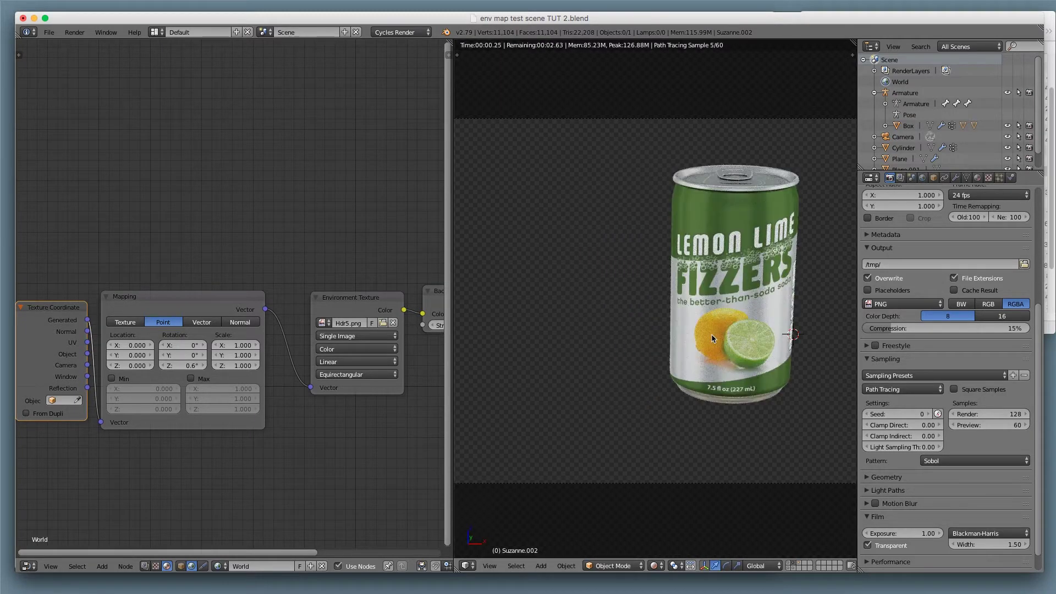
{"action": "key", "text": "KP_Decimal"}
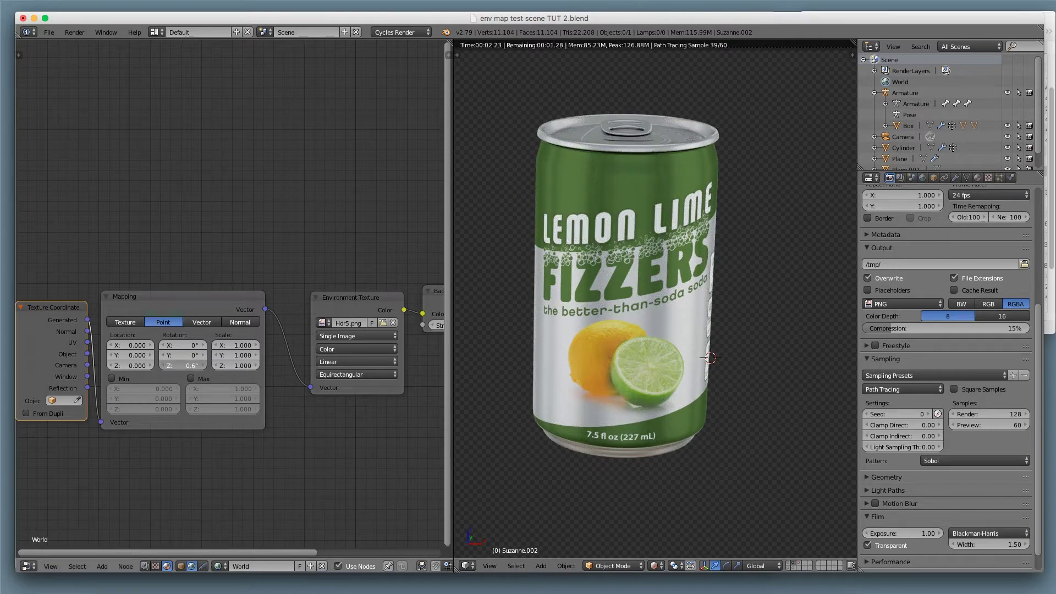
Increase the Mapping node's Z rotation to 42.8° and on to 73.7°, and reposition the Mapping and Environment Texture nodes.
{"action": "mouse_move", "coordinate": [182, 365]}
{"action": "left_mouse_down"}
{"action": "mouse_move", "coordinate": [165, 366]}
{"action": "mouse_move", "coordinate": [237, 365]}
{"action": "left_mouse_up"}
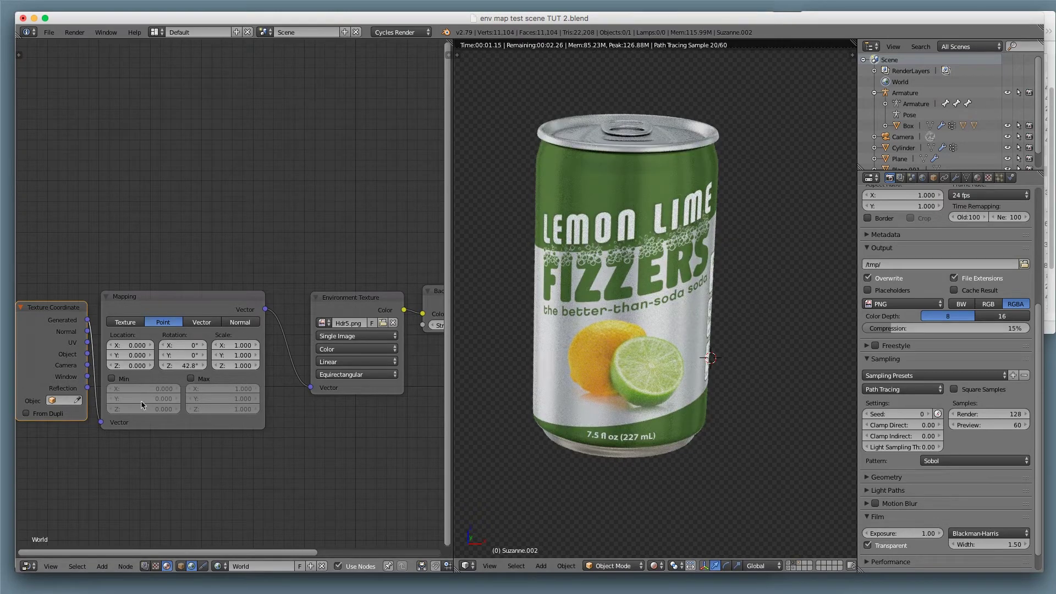
{"action": "mouse_move", "coordinate": [182, 365]}
{"action": "left_mouse_down"}
{"action": "mouse_move", "coordinate": [196, 365]}
{"action": "mouse_move", "coordinate": [168, 375]}
{"action": "left_mouse_up"}
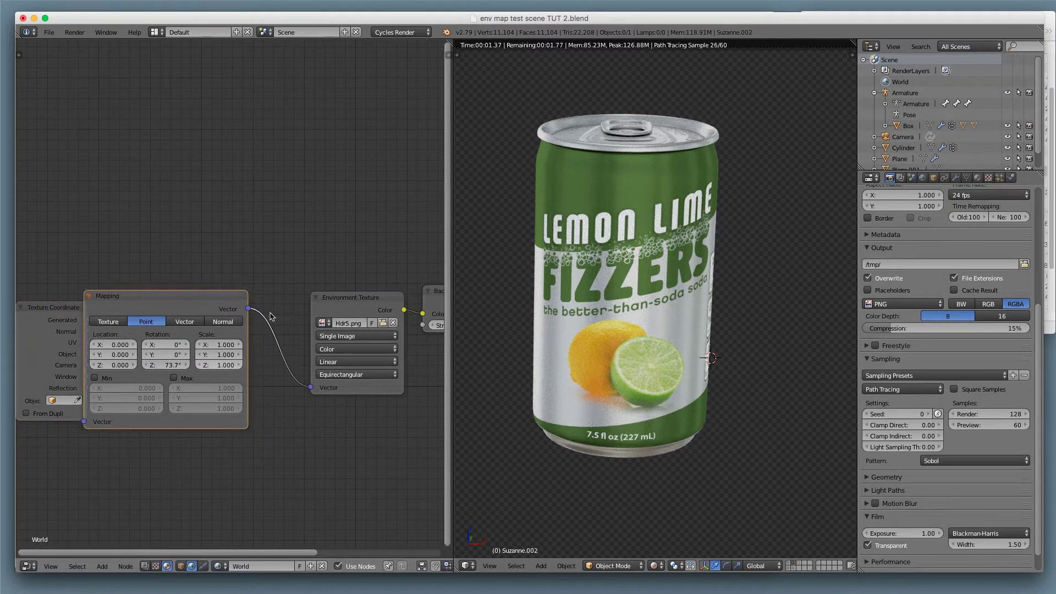
{"action": "left_click_drag", "start_coordinate": [353, 302], "coordinate": [321, 303]}
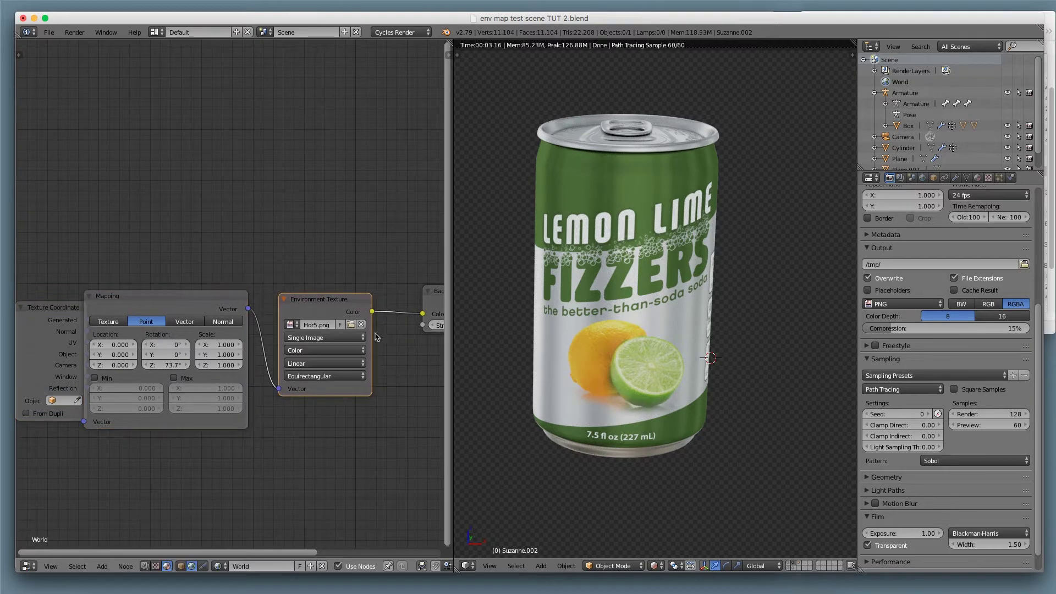
Replace the Environment Texture's image with studio020.hdr from the env maps folder, browsing the files as thumbnails.
{"action": "left_click", "coordinate": [362, 324]}
{"action": "left_click", "coordinate": [347, 324]}
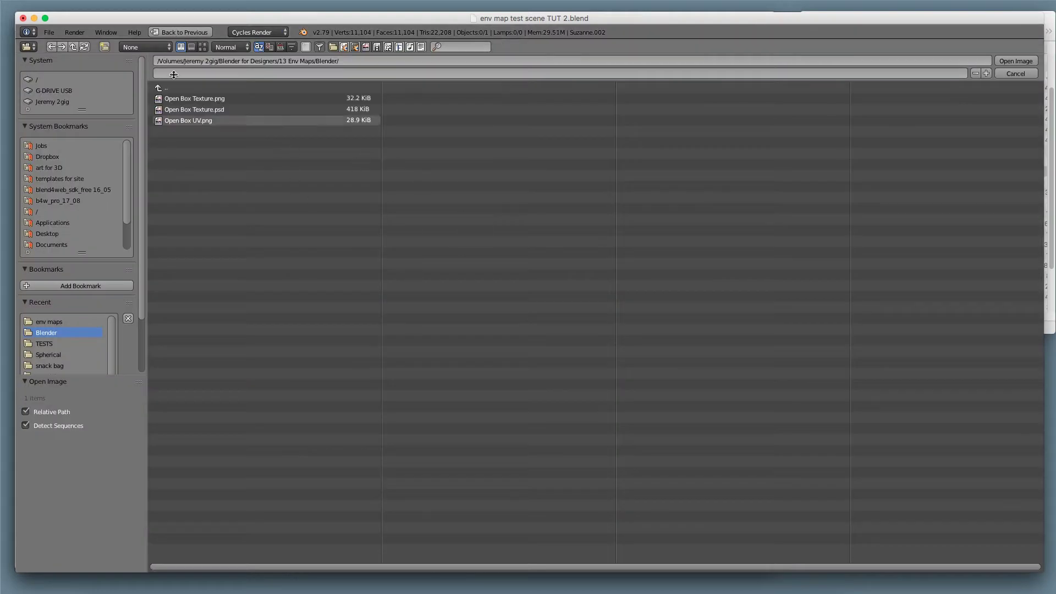
{"action": "left_click", "coordinate": [73, 323]}
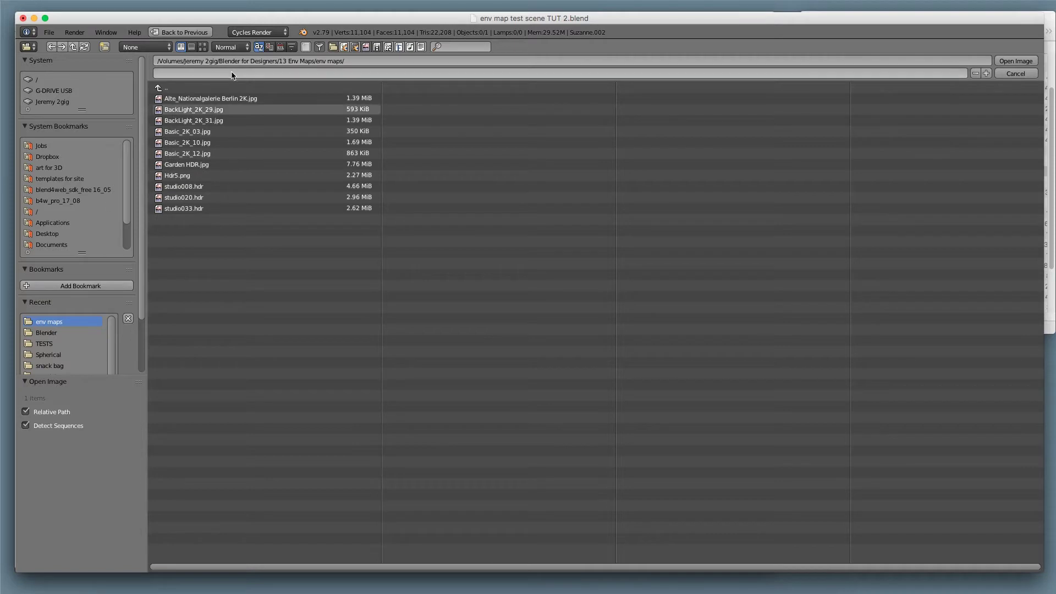
{"action": "left_click", "coordinate": [202, 47]}
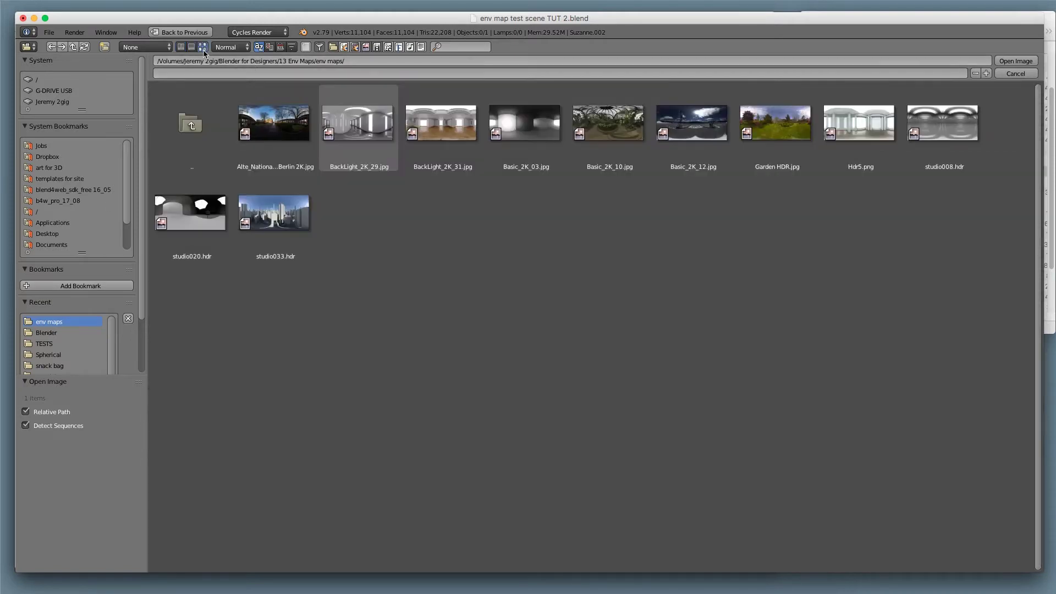
{"action": "left_click", "coordinate": [285, 232]}
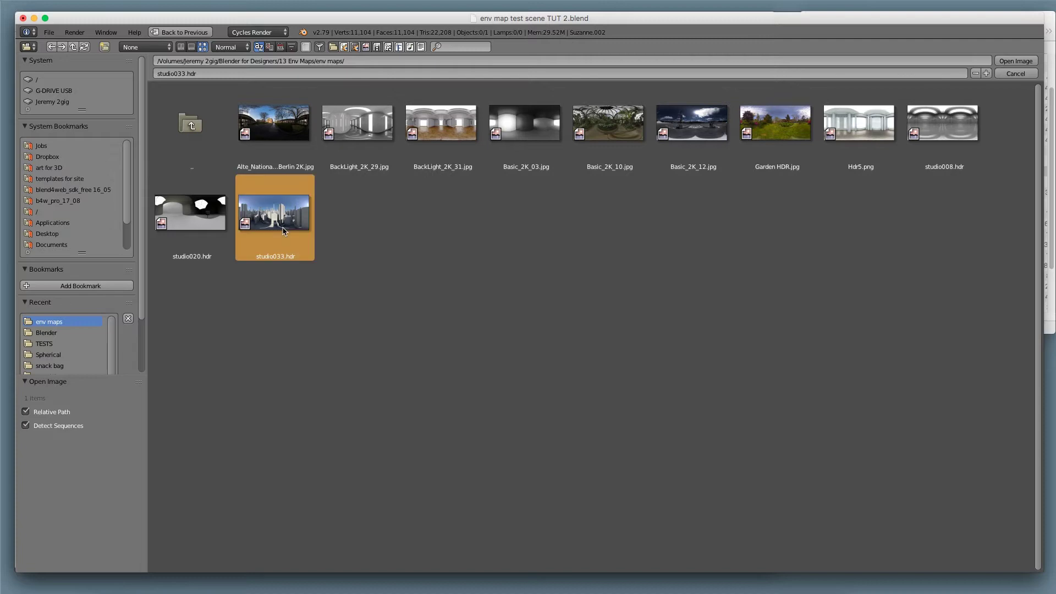
{"action": "left_click", "coordinate": [191, 218]}
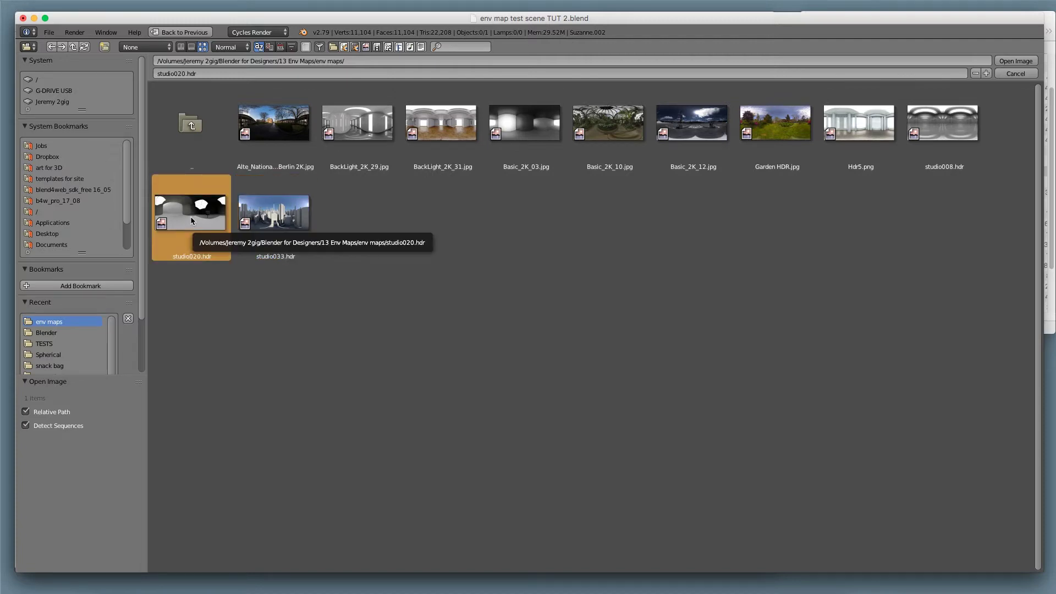
{"action": "double_click", "coordinate": [190, 216]}
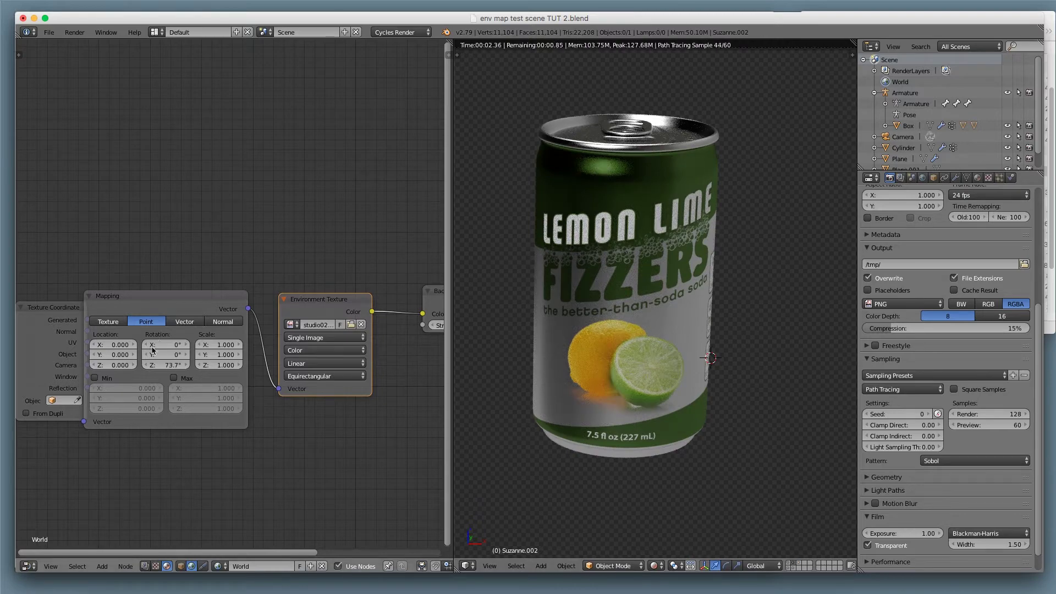
Set the Mapping rotation to 5.1° on Y and 143° on Z, and disable Transparent in the Film settings.
{"action": "left_click_drag", "start_coordinate": [234, 377], "coordinate": [37, 365]}
{"action": "left_click_drag", "start_coordinate": [125, 364], "coordinate": [100, 357]}
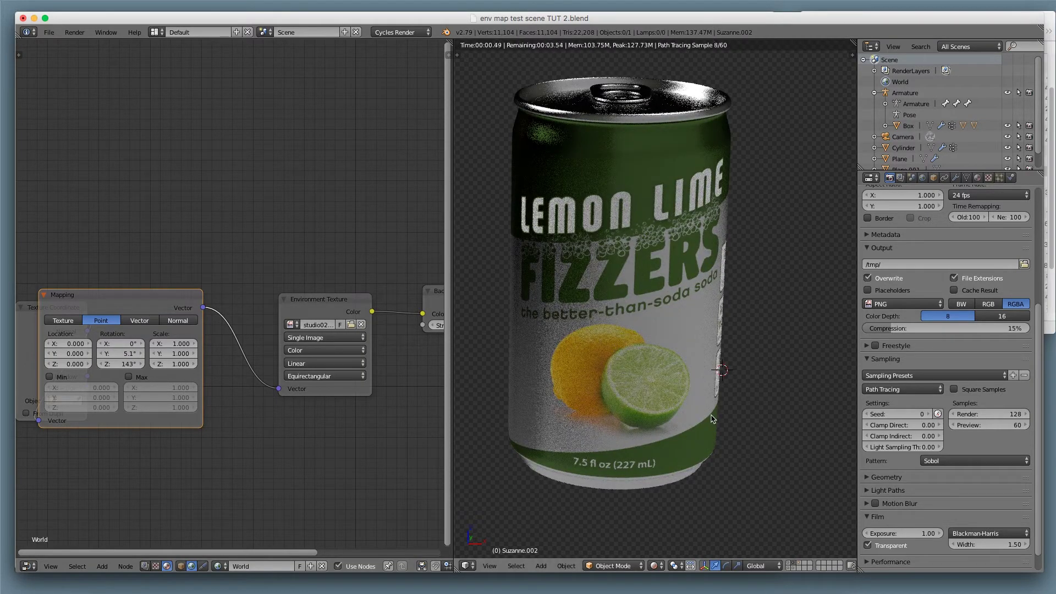
{"action": "left_click", "coordinate": [898, 550]}
{"action": "scroll", "coordinate": [761, 365], "scroll_direction": "down", "scroll_amount": 4}
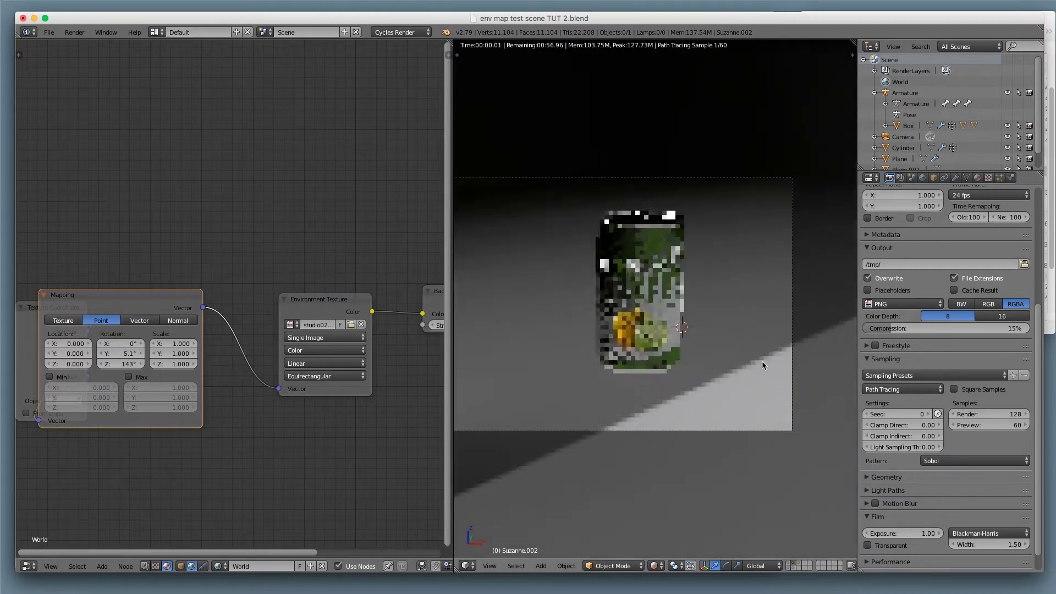
Move the Mapping node clear of the Texture Coordinate node and inspect the soda can against the studio background.
{"action": "middle_click_drag", "start_coordinate": [761, 361], "coordinate": [733, 380]}
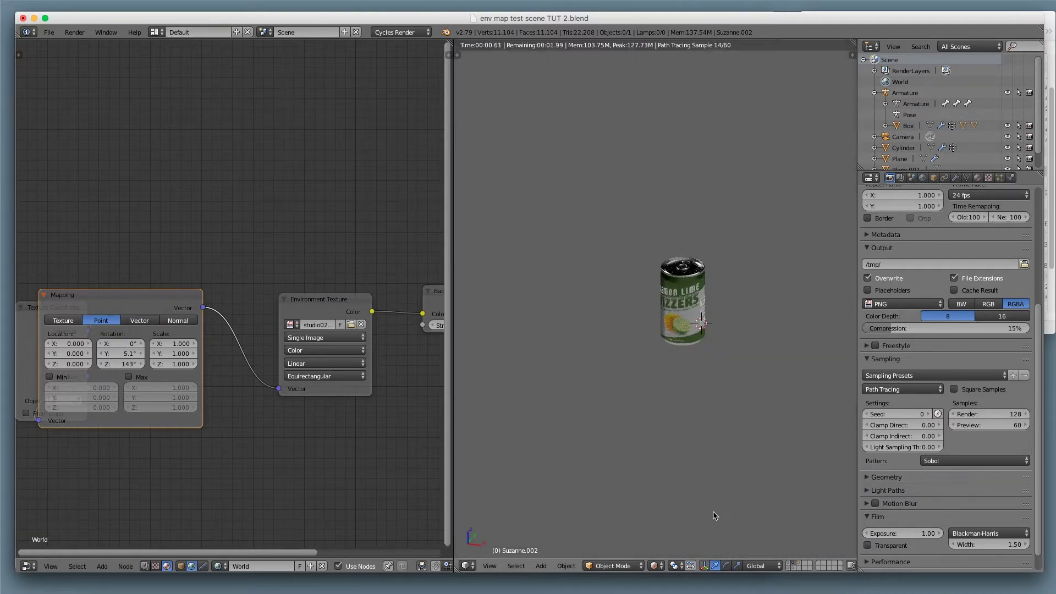
{"action": "key", "text": "KP_0"}
{"action": "middle_click_drag", "start_coordinate": [708, 493], "coordinate": [704, 397]}
{"action": "left_click_drag", "start_coordinate": [183, 298], "coordinate": [234, 313]}
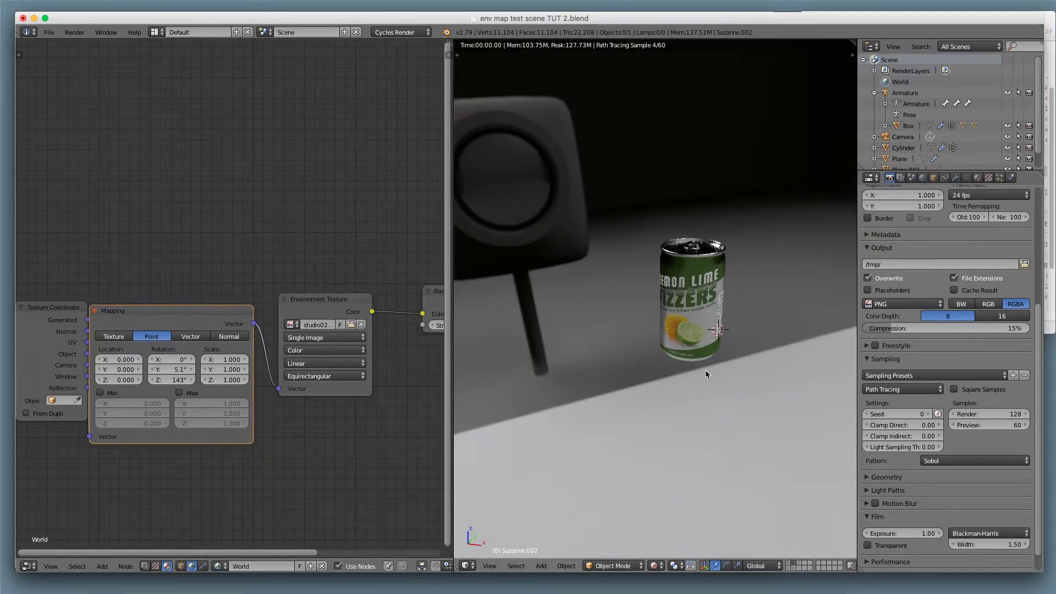
{"action": "mouse_move", "coordinate": [672, 378]}
{"action": "middle_mouse_down"}
{"action": "mouse_move", "coordinate": [717, 375]}
{"action": "mouse_move", "coordinate": [691, 376]}
{"action": "middle_mouse_up"}
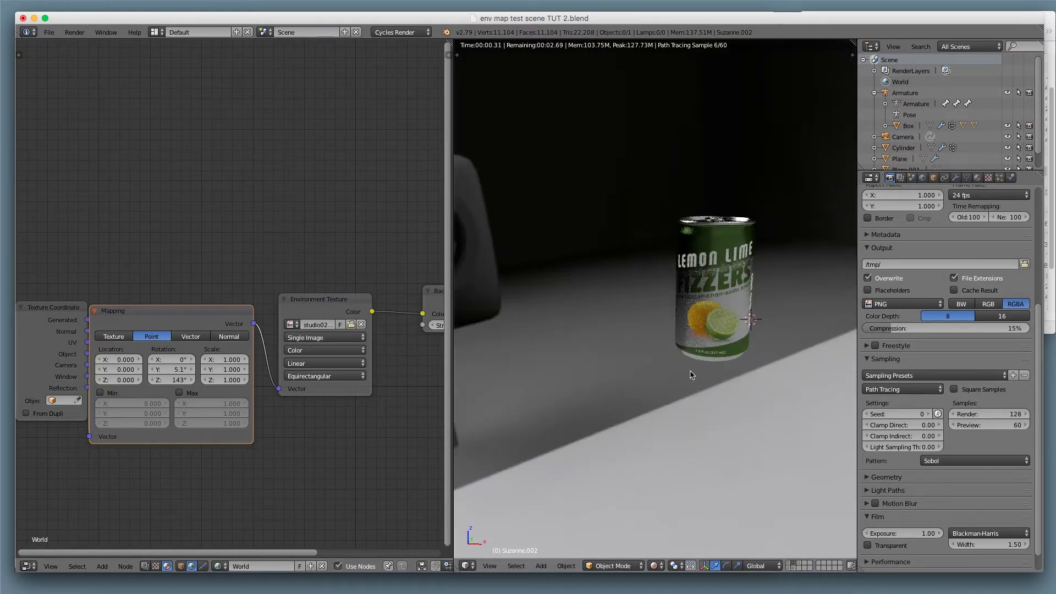
{"action": "scroll", "coordinate": [365, 410], "scroll_direction": "up", "scroll_amount": 1}
{"action": "scroll", "coordinate": [367, 383], "scroll_direction": "down", "scroll_amount": 1}
Move the Background node farther from the Environment Texture node and nudge its Strength up and back to 1.100.
{"action": "middle_click_drag", "start_coordinate": [375, 373], "coordinate": [253, 381]}
{"action": "left_click_drag", "start_coordinate": [313, 311], "coordinate": [319, 310]}
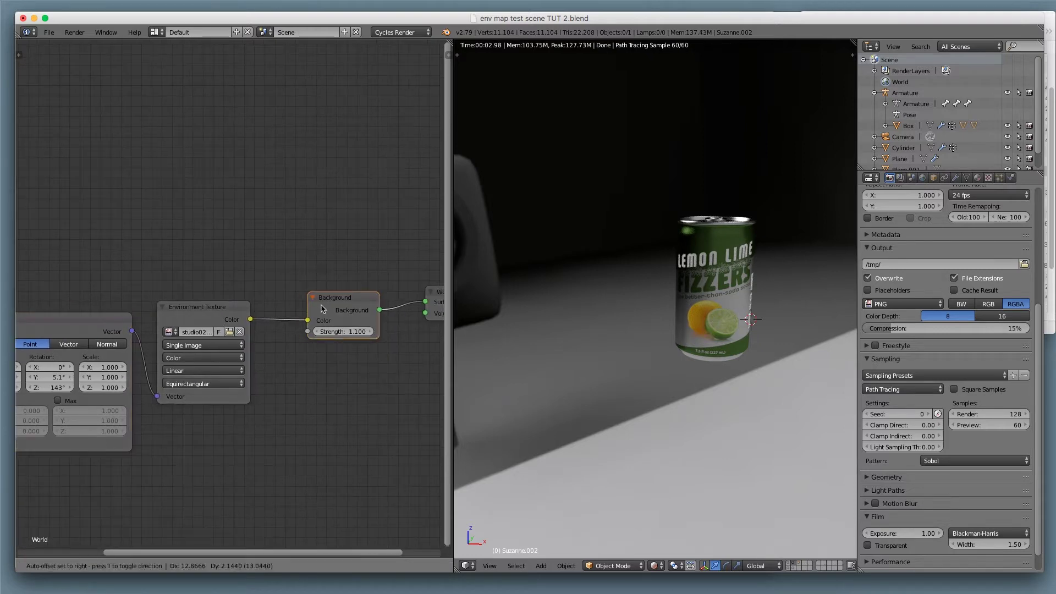
{"action": "left_click", "coordinate": [370, 332]}
{"action": "left_click", "coordinate": [316, 332]}
{"action": "left_click_drag", "start_coordinate": [319, 309], "coordinate": [340, 306]}
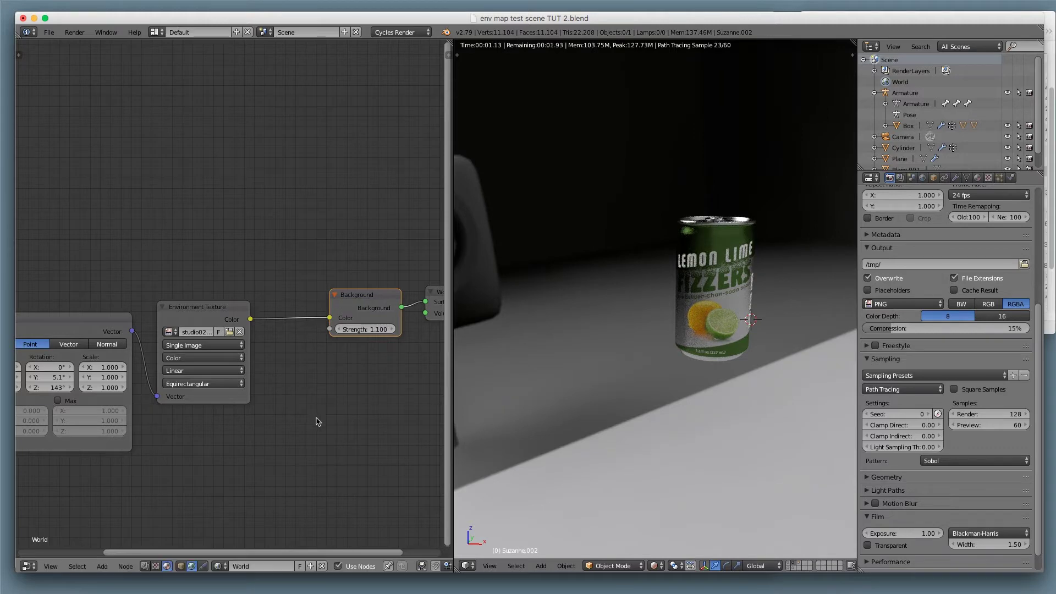
Insert an RGB Curves node on the link between the Environment Texture and Background nodes.
{"action": "key", "text": "shift+a"}
{"action": "mouse_move", "coordinate": [317, 419]}
{"action": "mouse_move", "coordinate": [305, 463]}
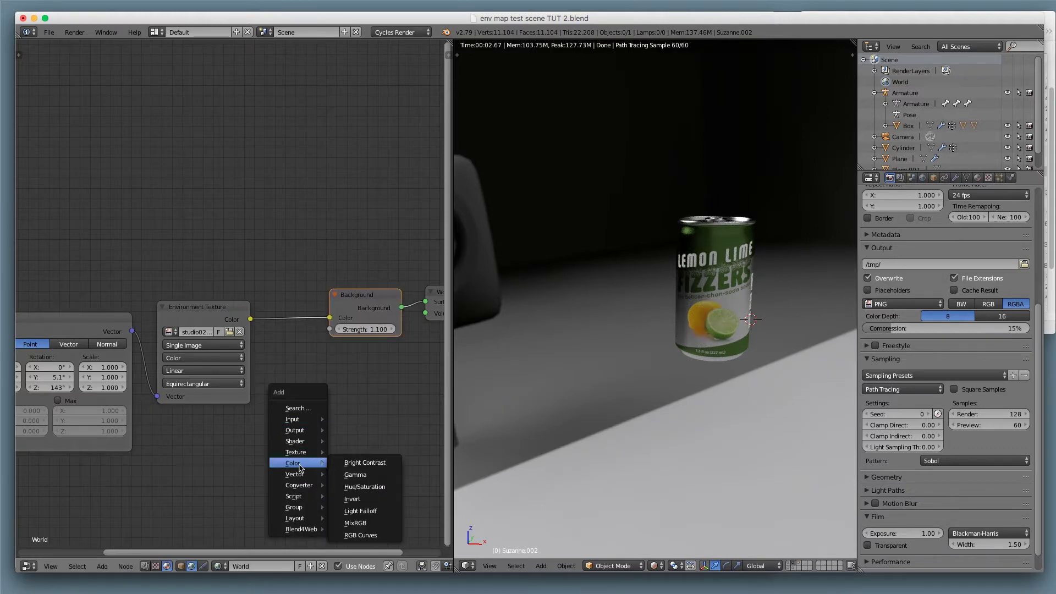
{"action": "left_click", "coordinate": [360, 535]}
{"action": "left_click", "coordinate": [282, 298]}
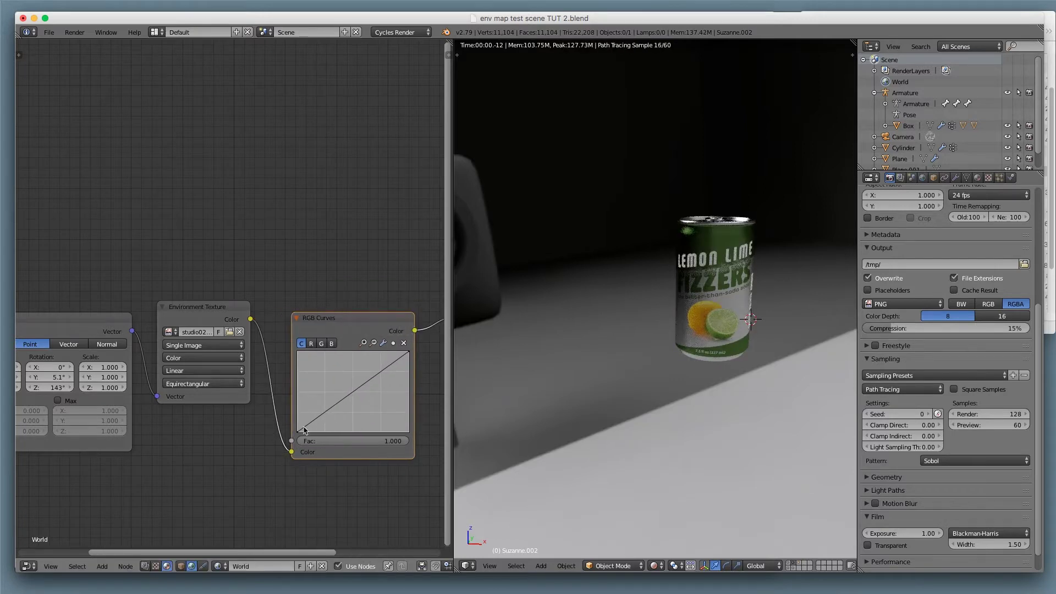
Lift the RGB curve's black point to Y 0.10625 and toggle Film Transparent on and off to compare the can's background.
{"action": "left_click_drag", "start_coordinate": [300, 433], "coordinate": [296, 418]}
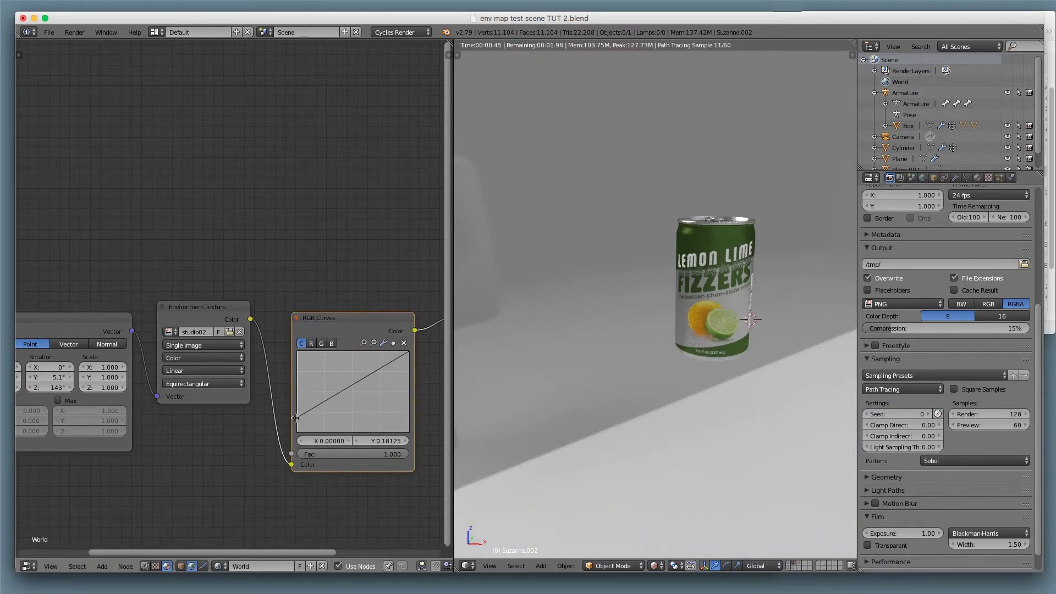
{"action": "middle_click_drag", "start_coordinate": [694, 291], "coordinate": [718, 286]}
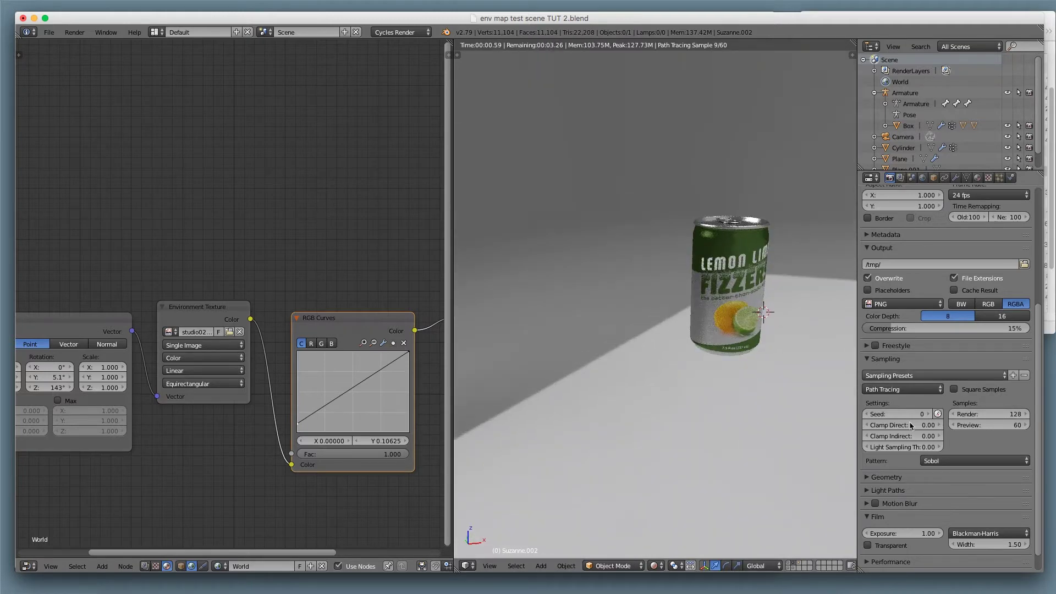
{"action": "left_click", "coordinate": [887, 546]}
{"action": "scroll", "coordinate": [792, 401], "scroll_direction": "up", "scroll_amount": 2}
{"action": "middle_click_drag", "start_coordinate": [792, 401], "coordinate": [714, 371], "text": "shift"}
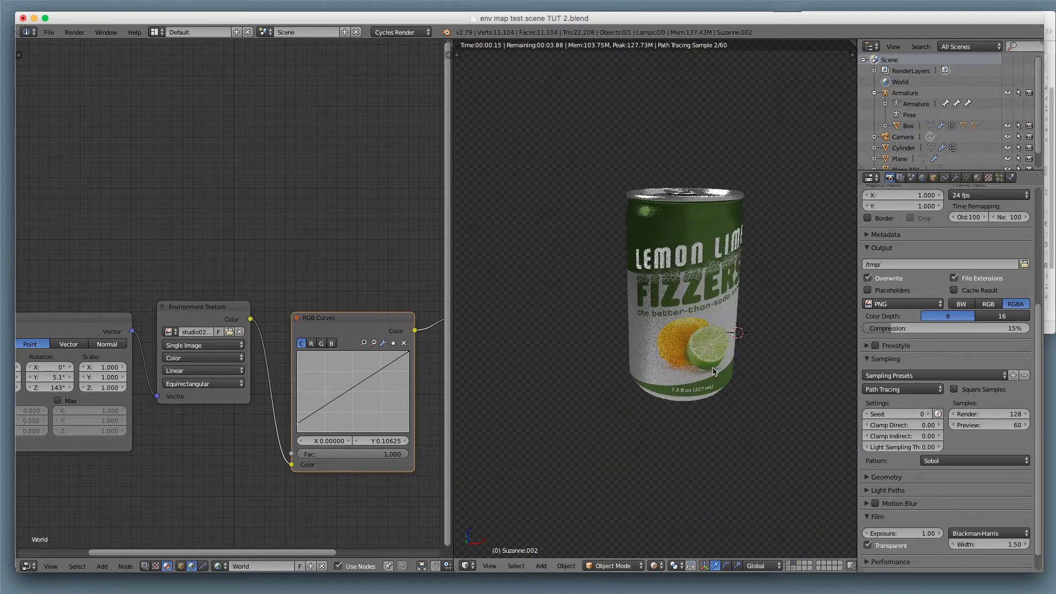
{"action": "scroll", "coordinate": [713, 371], "scroll_direction": "up", "scroll_amount": 1}
{"action": "left_click", "coordinate": [891, 545]}
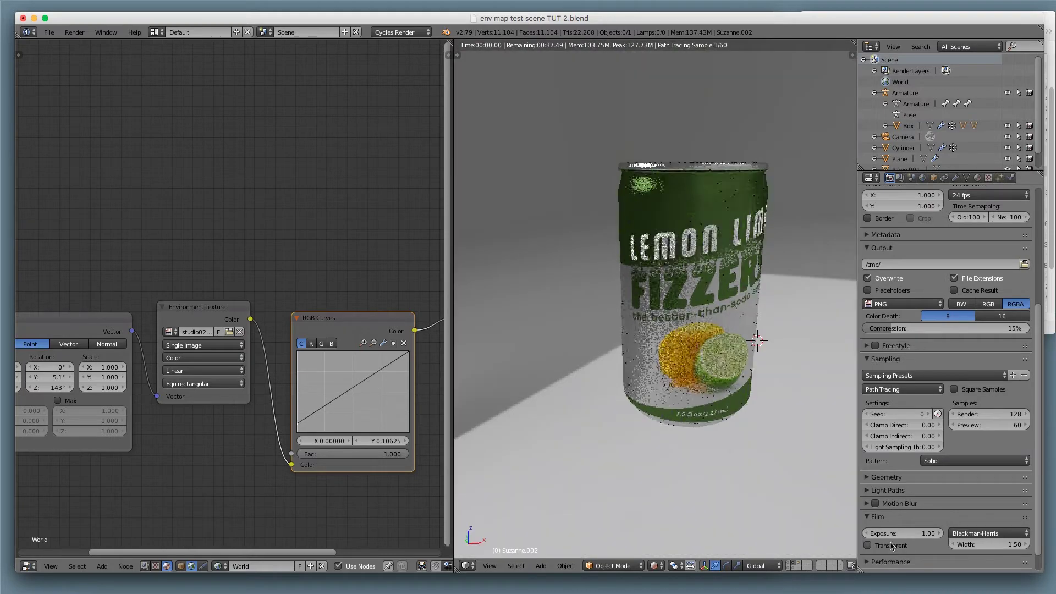
Display the layers holding the open box, the blue monkey head and the backdrop together with the soda can.
{"action": "left_click", "coordinate": [789, 564], "text": "shift"}
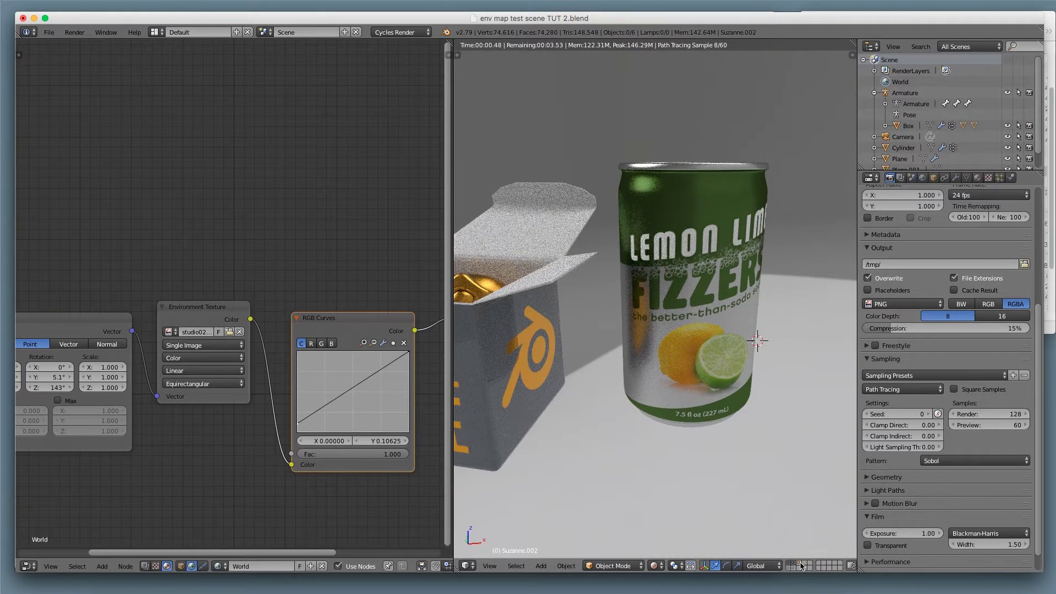
{"action": "left_click", "coordinate": [794, 563], "text": "shift"}
{"action": "left_click", "coordinate": [789, 568], "text": "shift"}
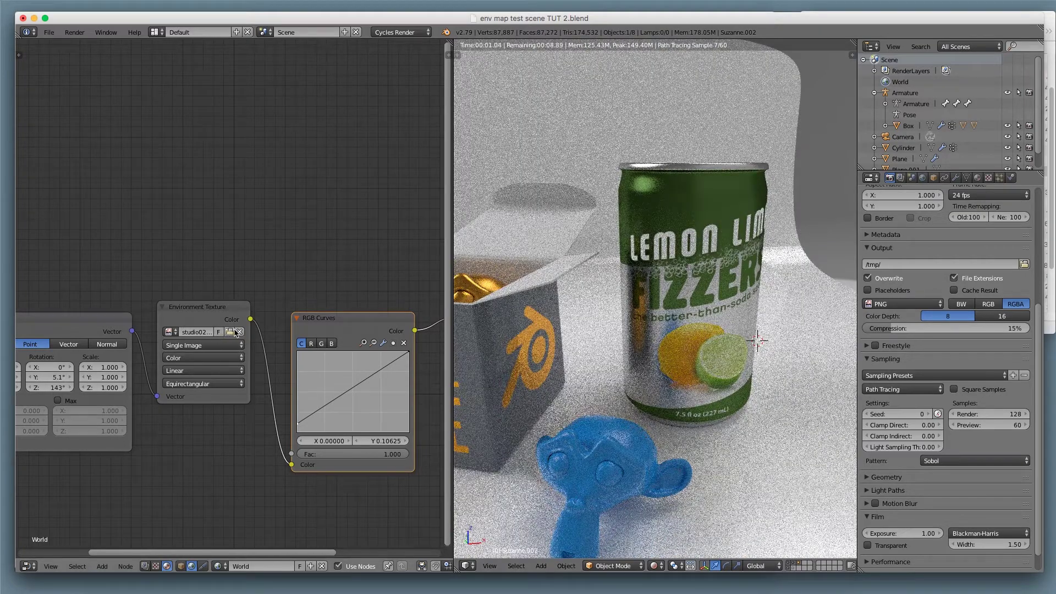
Replace the Environment Texture's image with Hdr5.png from the env maps folder.
{"action": "left_click", "coordinate": [240, 331]}
{"action": "left_click", "coordinate": [233, 332]}
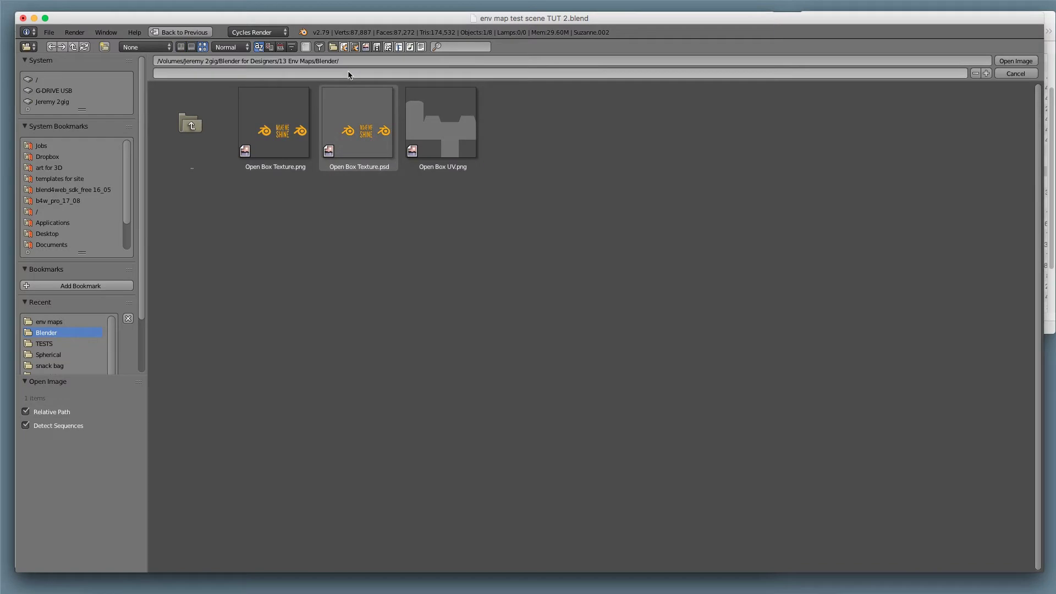
{"action": "left_click", "coordinate": [78, 322]}
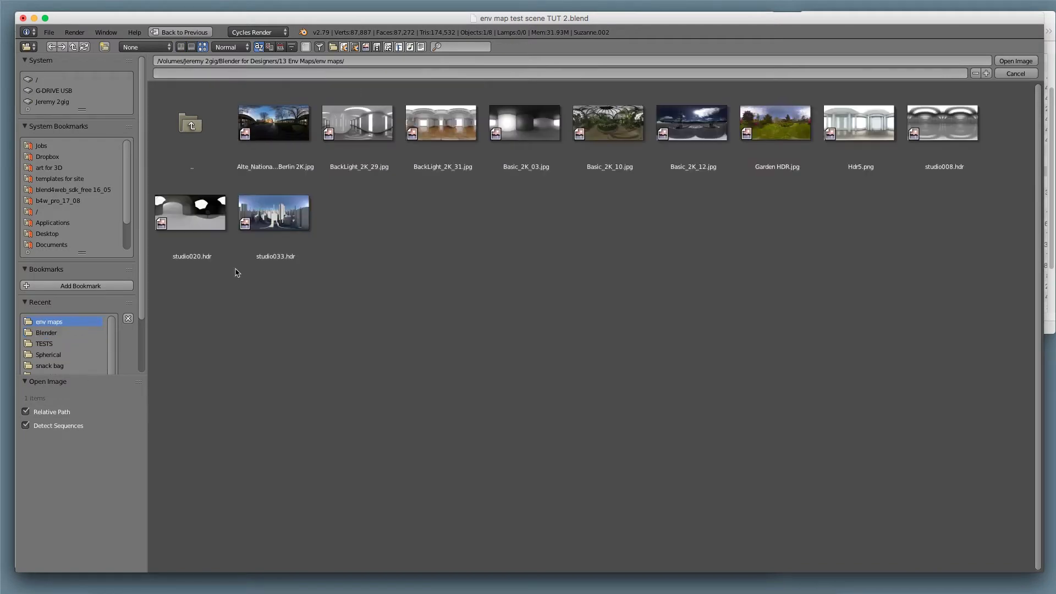
{"action": "double_click", "coordinate": [879, 130]}
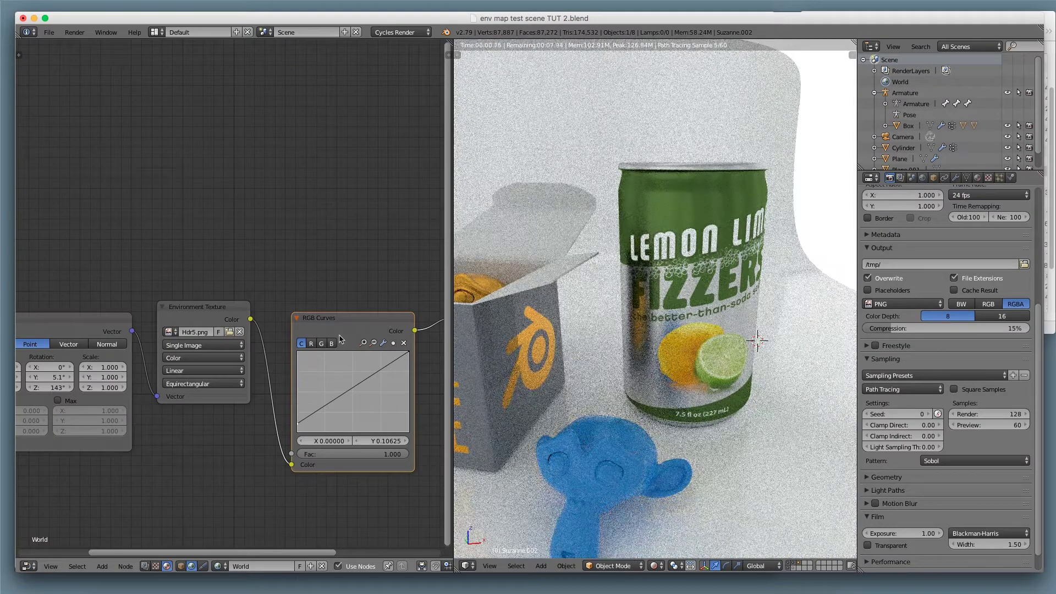
Return the RGB curve's black point to Y 0 and add a brightening point at X 0.37727, Y 0.525.
{"action": "left_click_drag", "start_coordinate": [299, 432], "coordinate": [298, 433]}
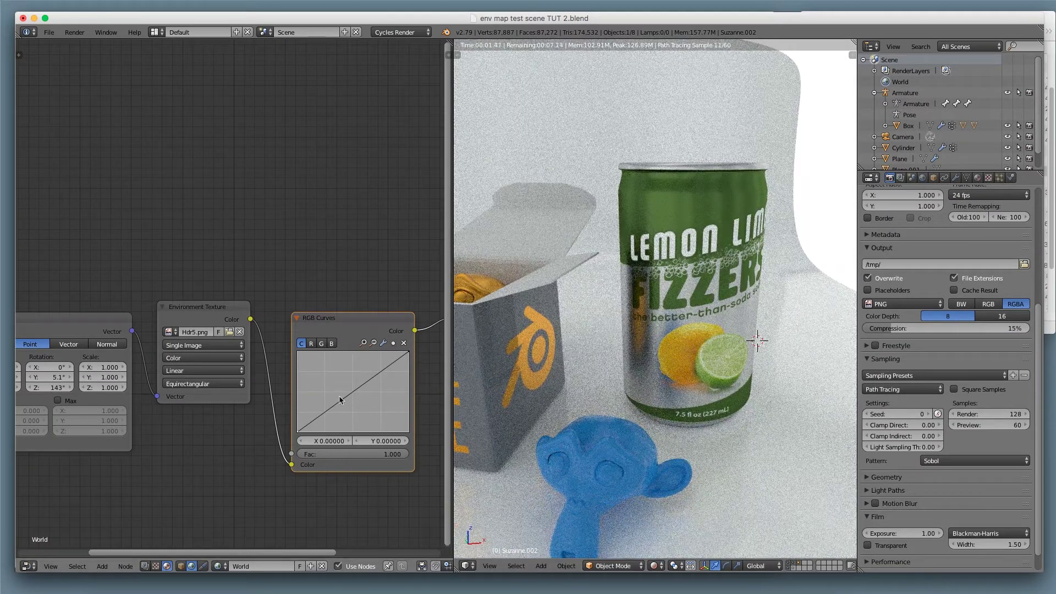
{"action": "left_click_drag", "start_coordinate": [342, 405], "coordinate": [339, 390]}
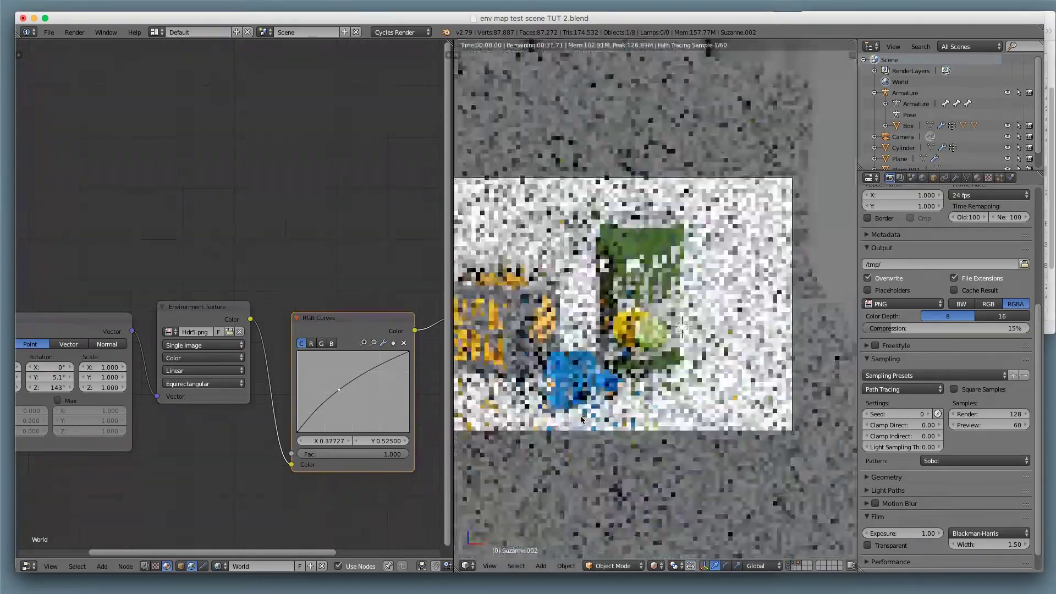
{"action": "middle_click_drag", "start_coordinate": [470, 434], "coordinate": [539, 446], "text": "shift"}
{"action": "scroll", "coordinate": [608, 464], "scroll_direction": "up", "scroll_amount": 3}
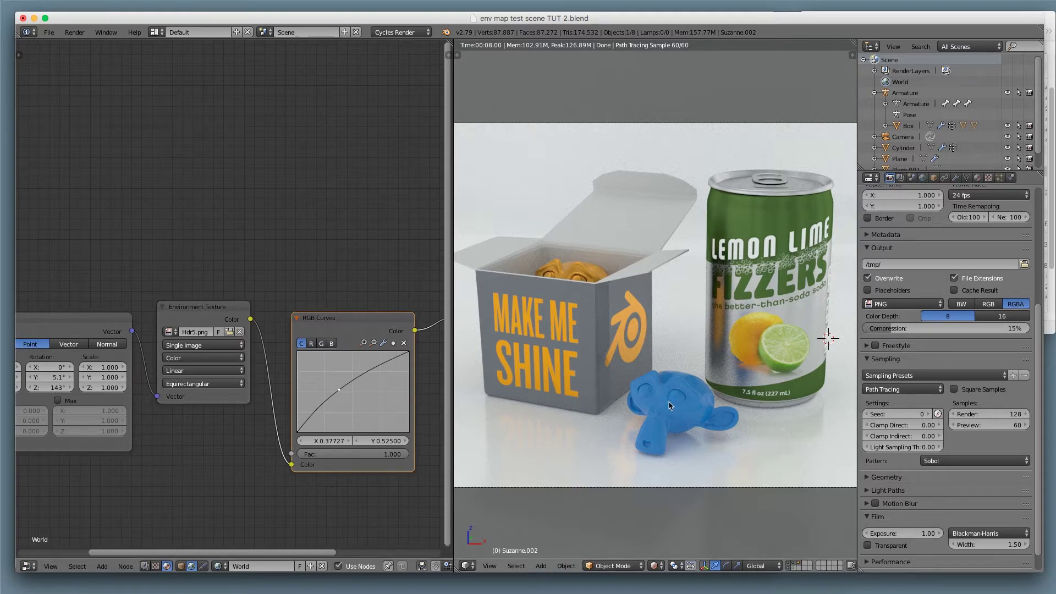
{"action": "scroll", "coordinate": [670, 405], "scroll_direction": "up", "scroll_amount": 1}
{"action": "scroll", "coordinate": [608, 398], "scroll_direction": "up", "scroll_amount": 1}
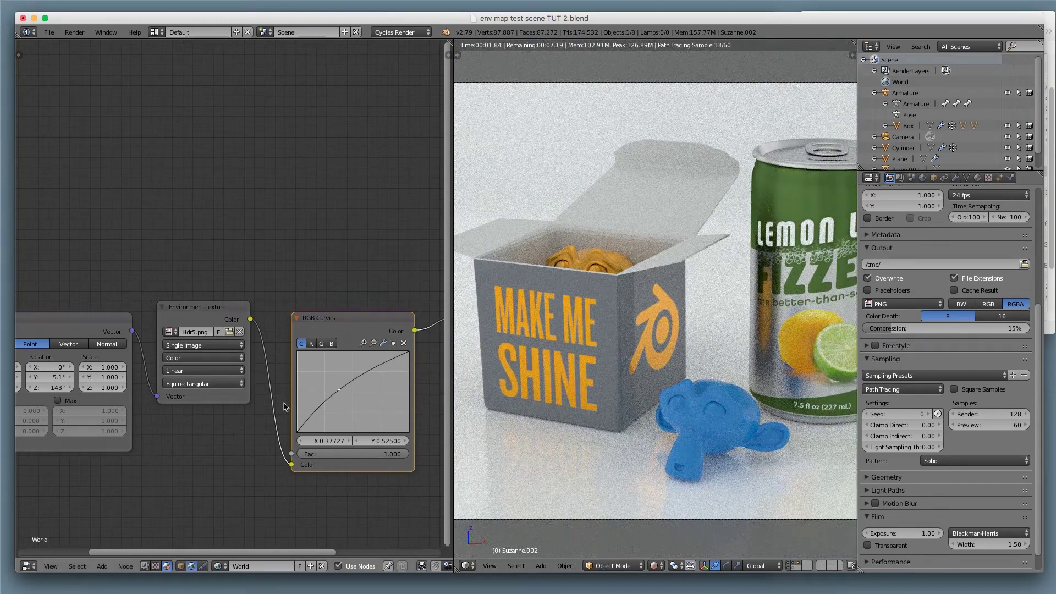
Move the RGB curve's brightening point to X 0.65909, Y 0.73125, and toggle one scene layer off and on.
{"action": "left_click_drag", "start_coordinate": [340, 390], "coordinate": [370, 373]}
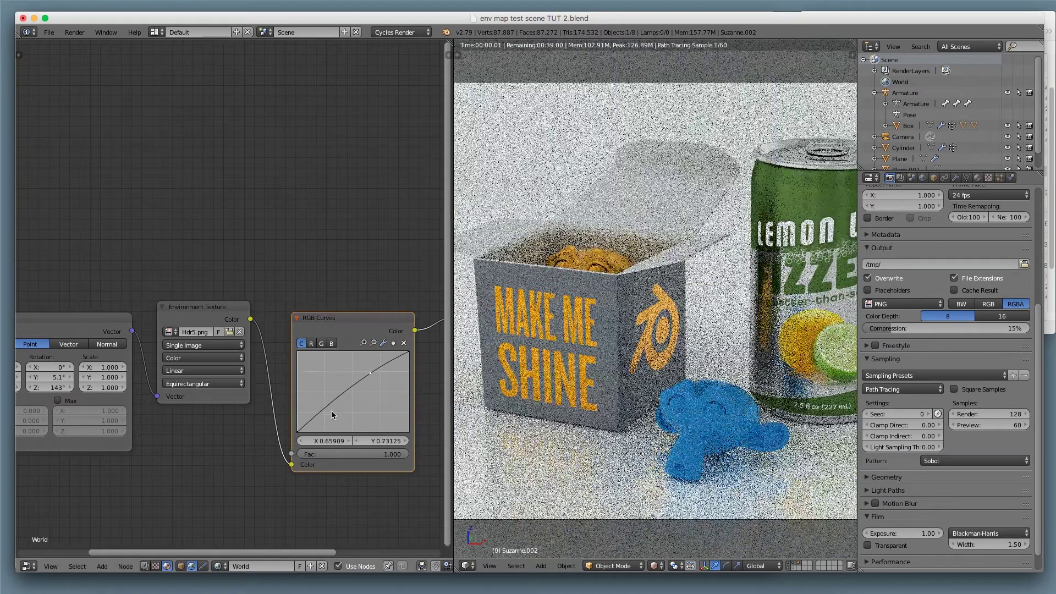
{"action": "left_click", "coordinate": [789, 569], "text": "shift"}
{"action": "left_click", "coordinate": [789, 569], "text": "shift"}
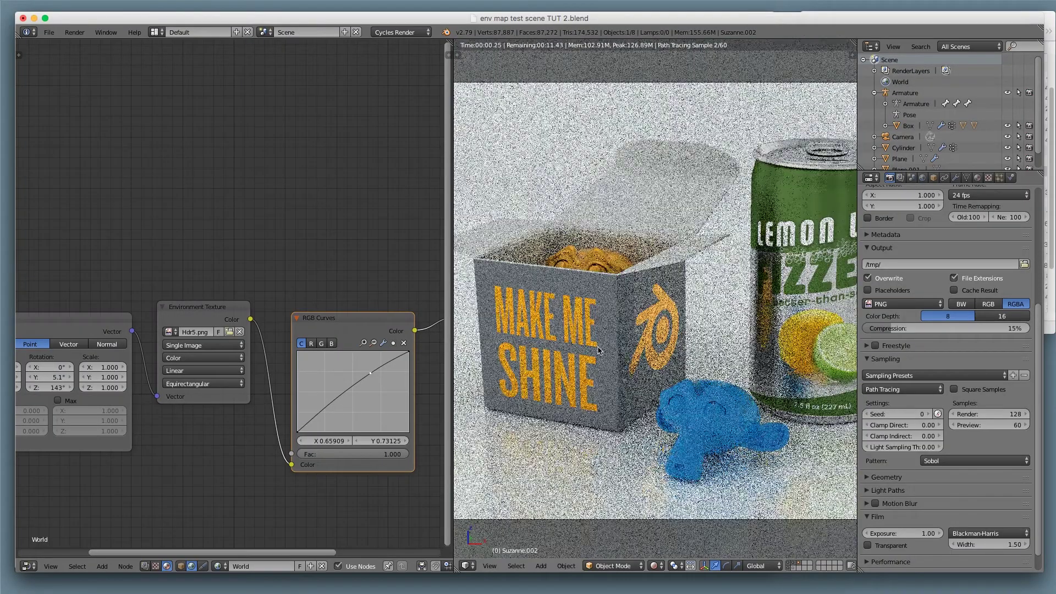
Examine the reflections on the box, monkey head and can from several angles, and return to the camera view.
{"action": "scroll", "coordinate": [600, 351], "scroll_direction": "down", "scroll_amount": 5}
{"action": "scroll", "coordinate": [600, 351], "scroll_direction": "up", "scroll_amount": 3}
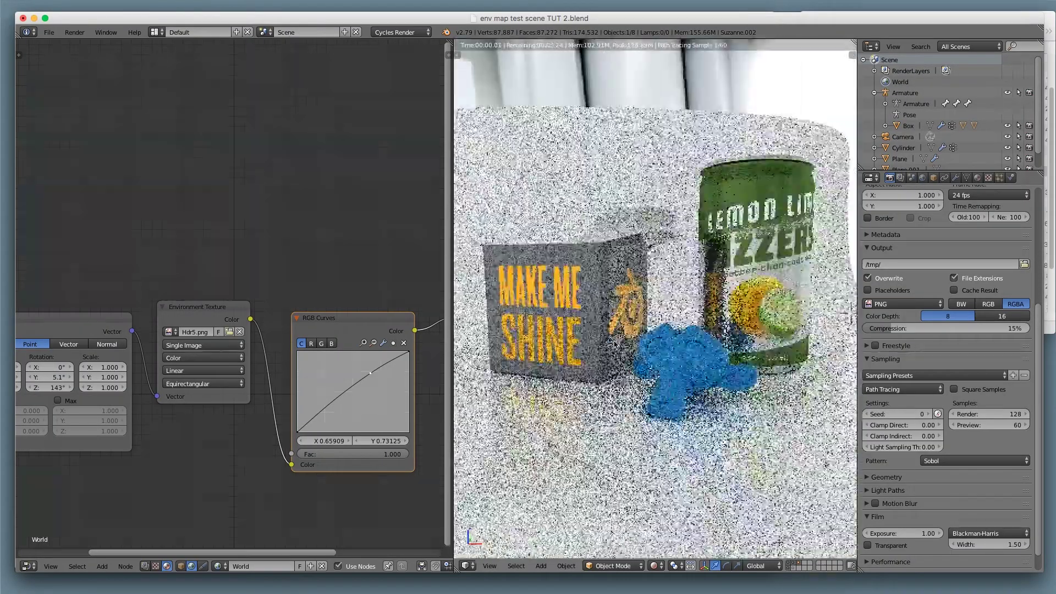
{"action": "scroll", "coordinate": [600, 351], "scroll_direction": "up", "scroll_amount": 2}
{"action": "middle_click_drag", "start_coordinate": [600, 350], "coordinate": [628, 282]}
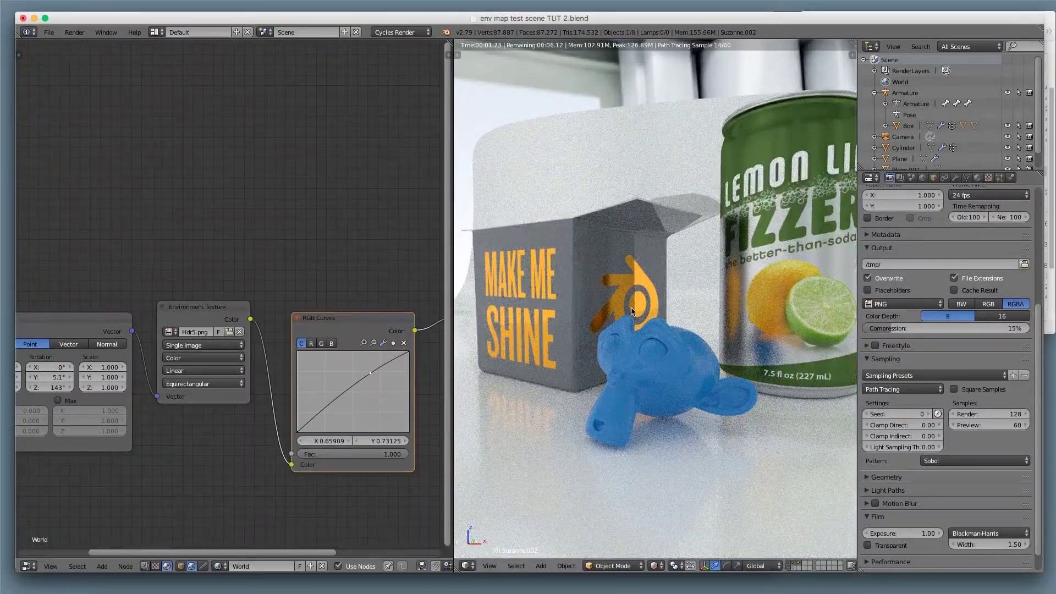
{"action": "middle_click_drag", "start_coordinate": [623, 332], "coordinate": [625, 351]}
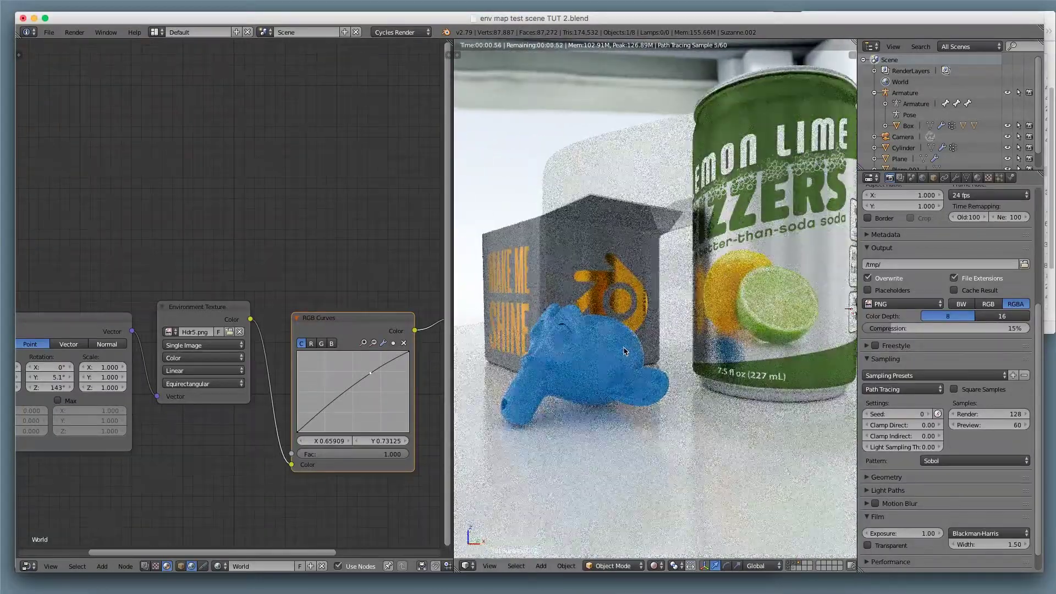
{"action": "middle_click_drag", "start_coordinate": [515, 286], "coordinate": [577, 365]}
{"action": "scroll", "coordinate": [670, 334], "scroll_direction": "up", "scroll_amount": 3}
{"action": "key", "text": "KP_0"}
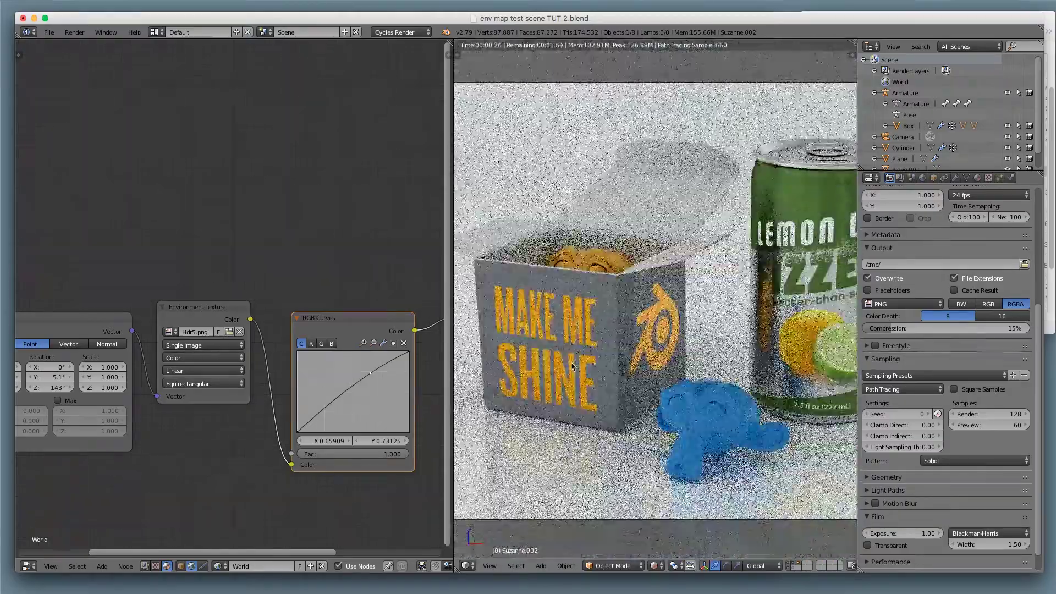
Add a second RGB curve point at X 0.26818, Y 0.16875 to darken the shadows.
{"action": "left_click_drag", "start_coordinate": [319, 415], "coordinate": [327, 419]}
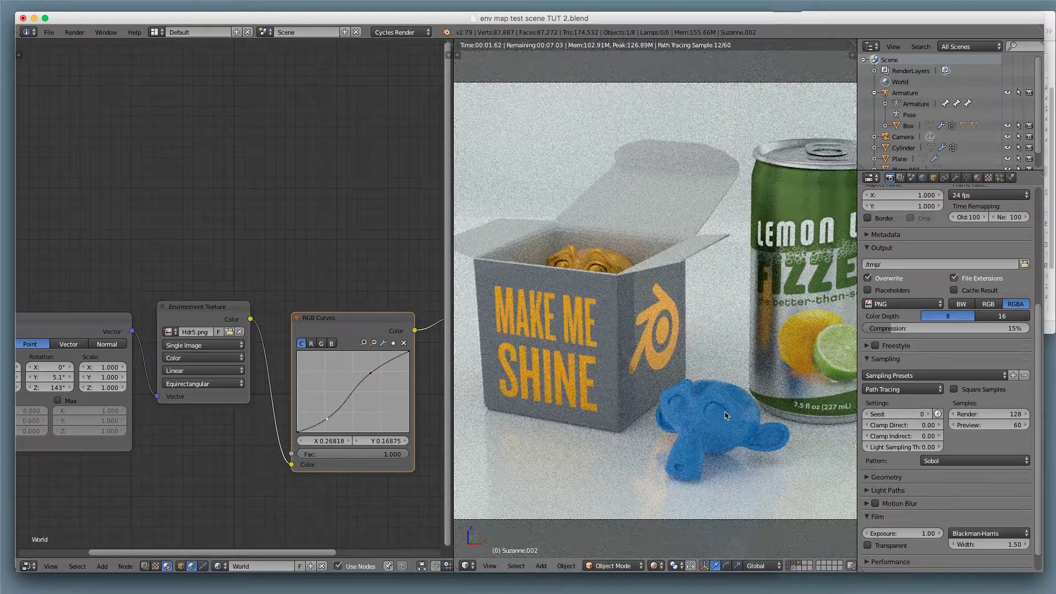
{"action": "scroll", "coordinate": [725, 417], "scroll_direction": "down", "scroll_amount": 1}
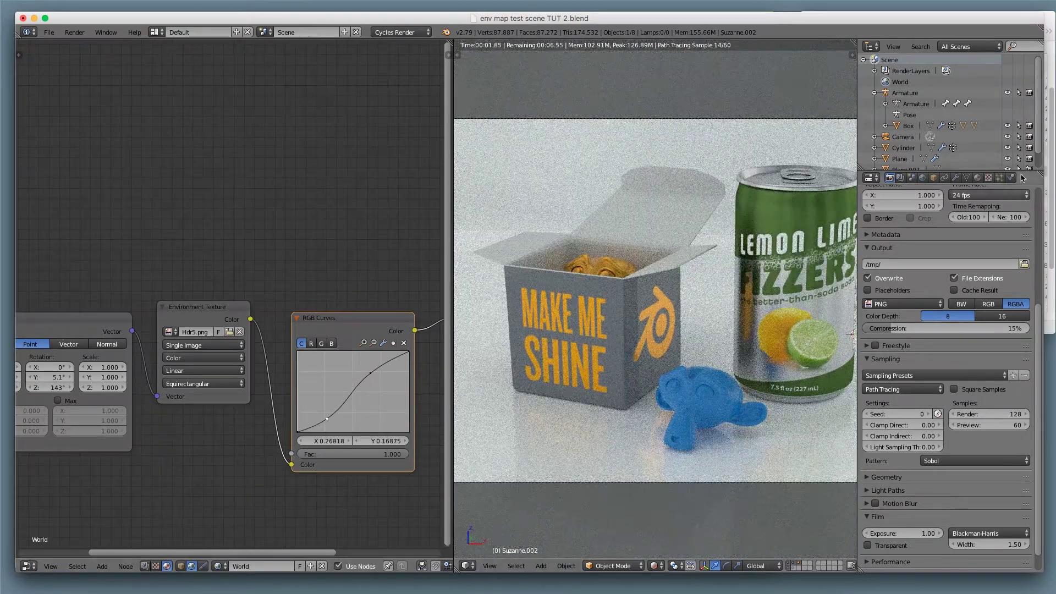
Select the box's Armature and rotate it about -20° around the global Z axis.
{"action": "left_click", "coordinate": [907, 96]}
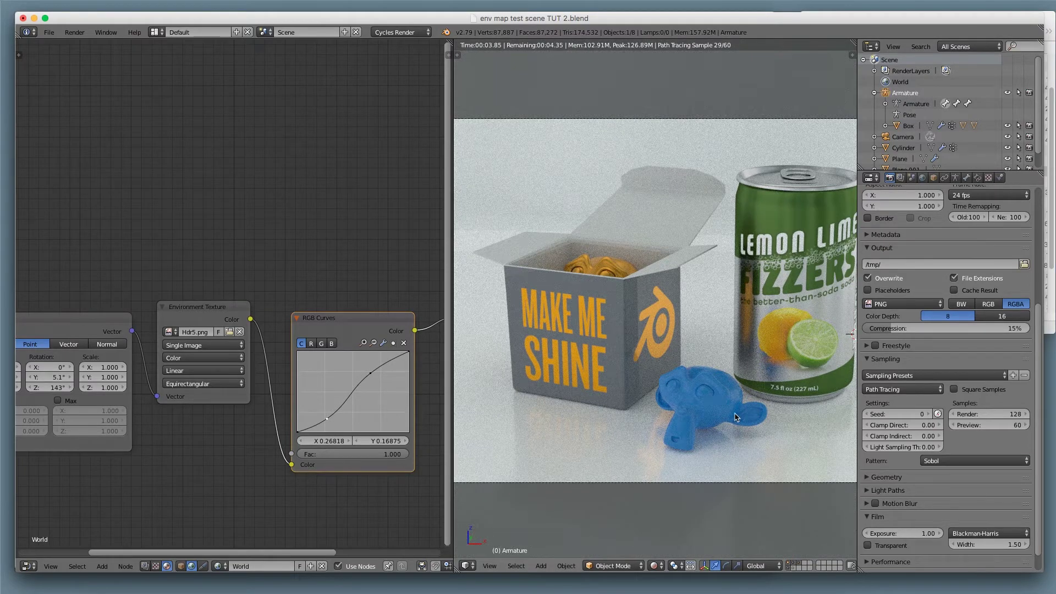
{"action": "key", "text": "r"}
{"action": "key", "text": "z"}
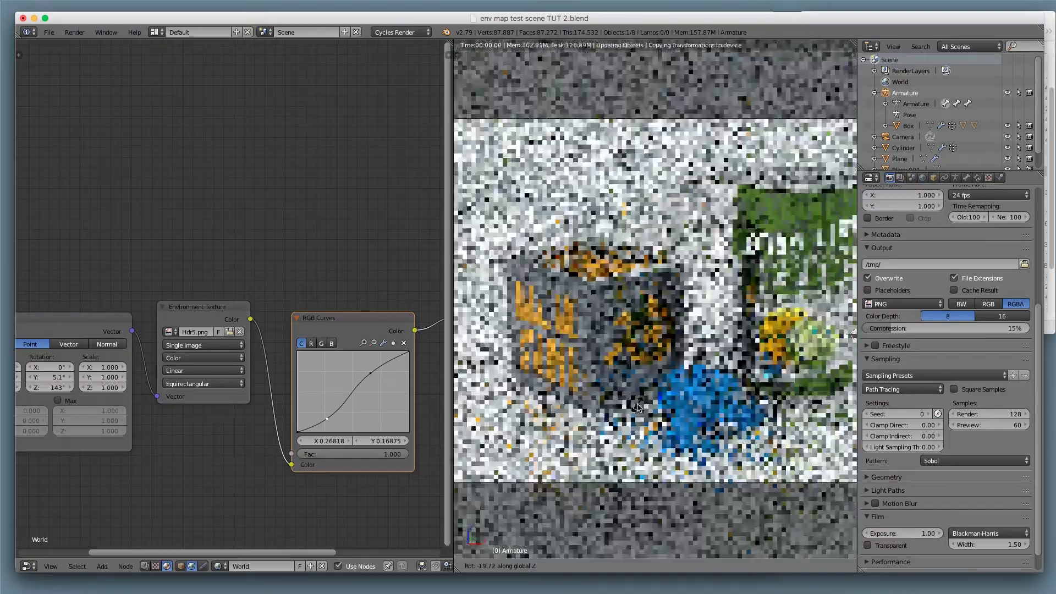
{"action": "left_click", "coordinate": [637, 407]}
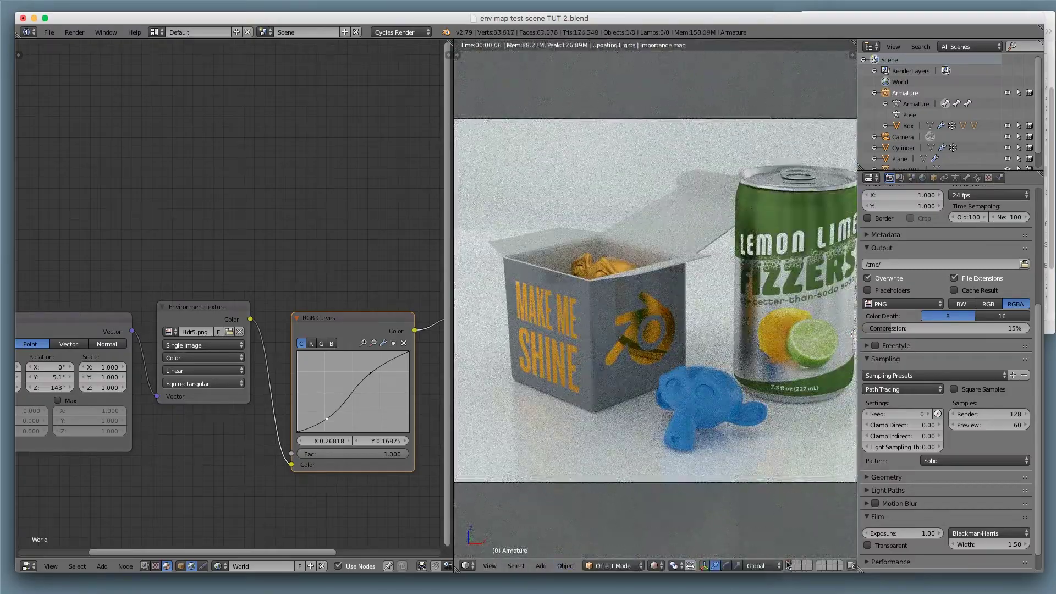
Isolate the open box's layer to try another rotation around global Z, and undo back to the full scene.
{"action": "left_click", "coordinate": [789, 564]}
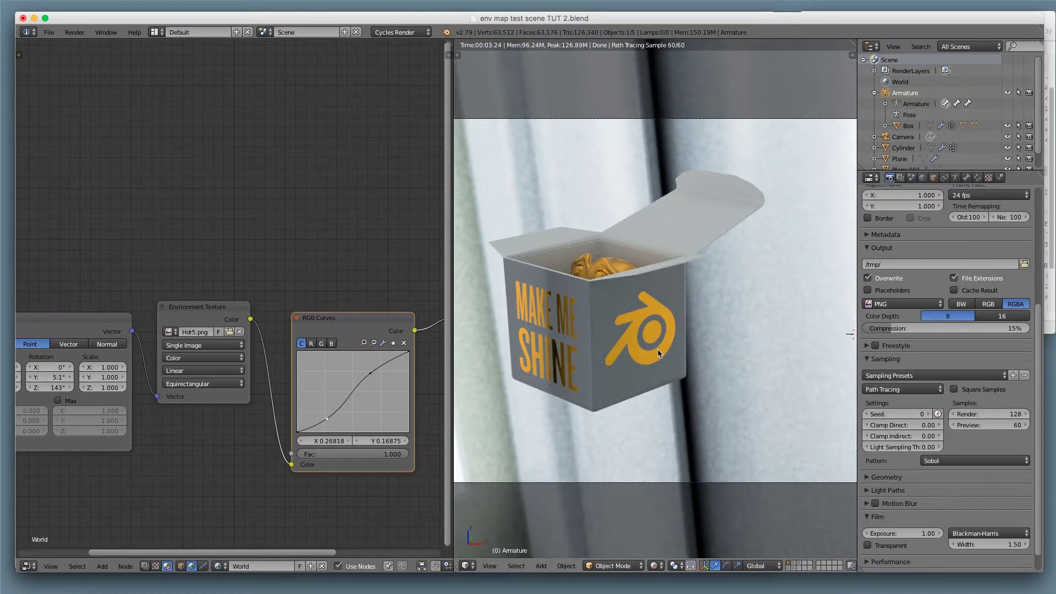
{"action": "key", "text": "r"}
{"action": "key", "text": "z"}
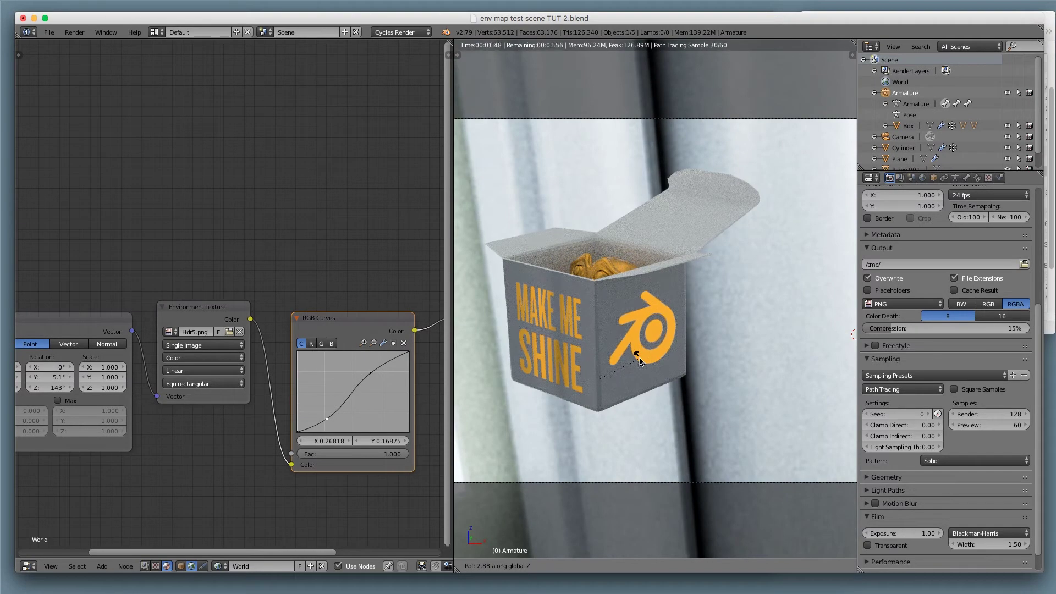
{"action": "left_click", "coordinate": [641, 361]}
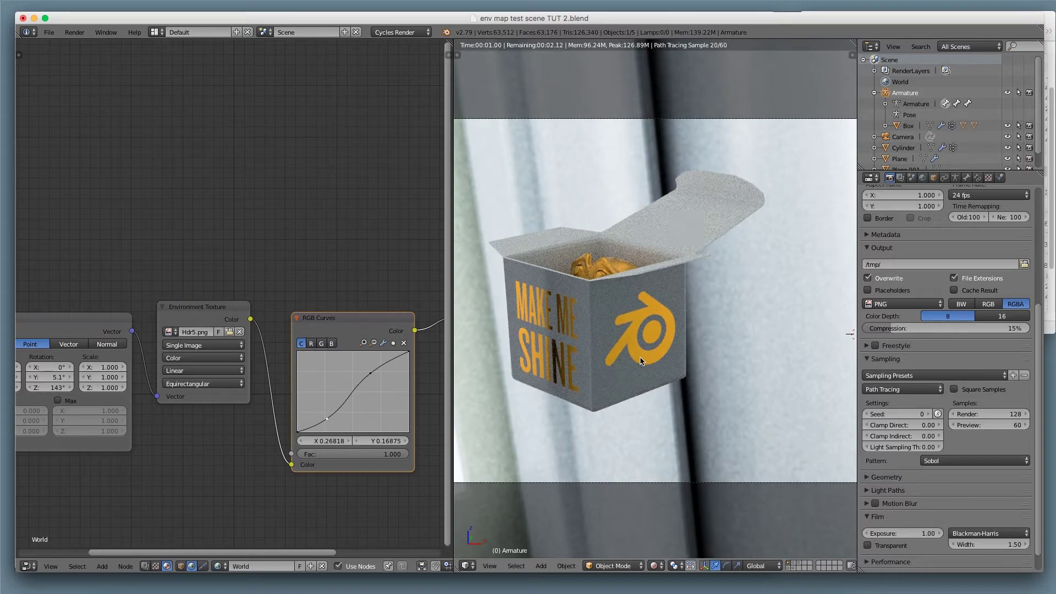
{"action": "key", "text": "ctrl+z"}
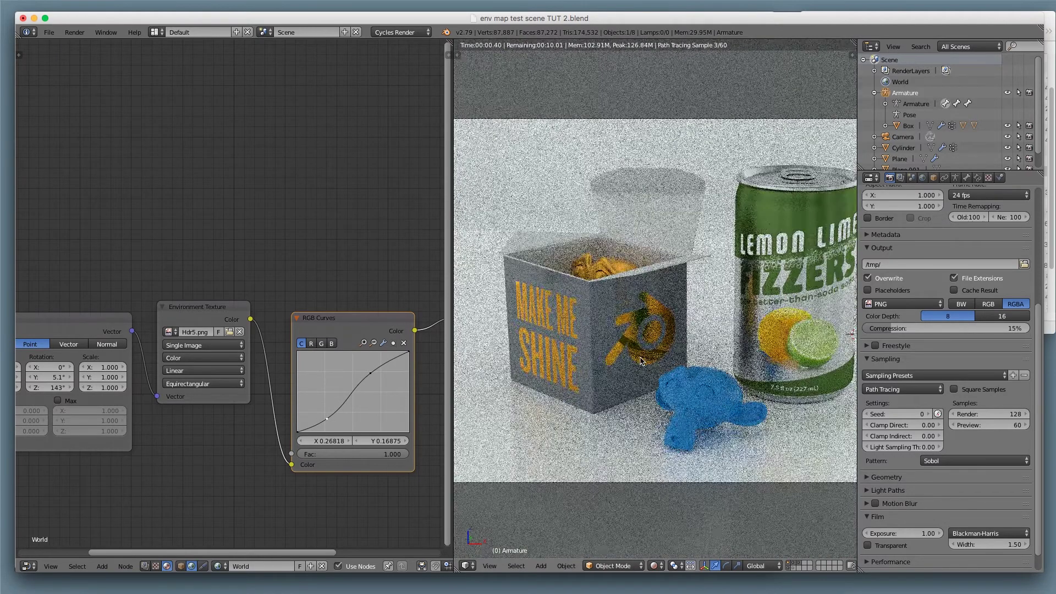
Rotate the box's Armature about 19° around the global Z axis.
{"action": "key", "text": "r"}
{"action": "key", "text": "z"}
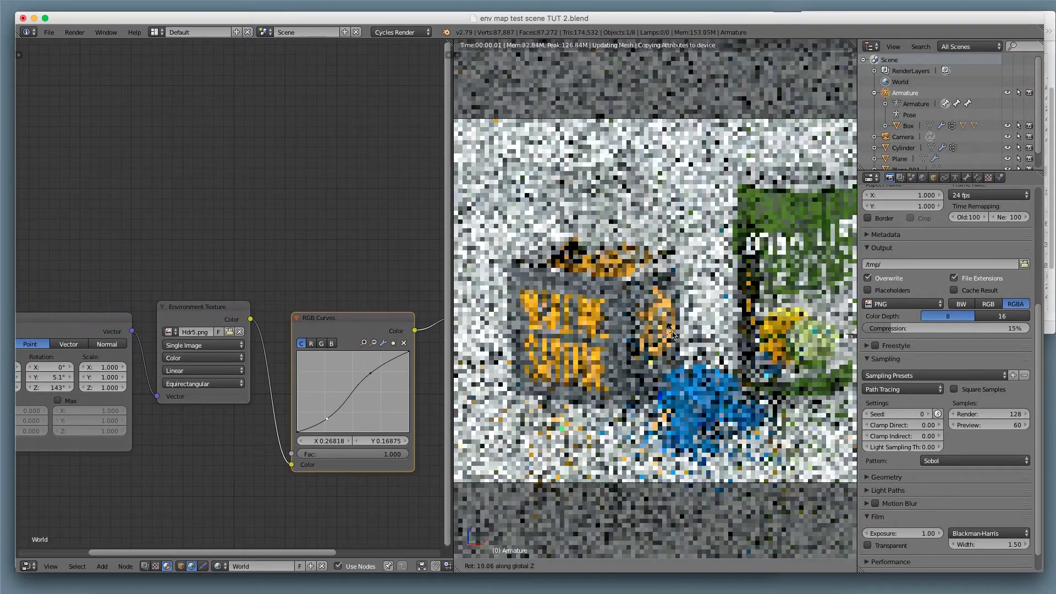
{"action": "left_click", "coordinate": [668, 345]}
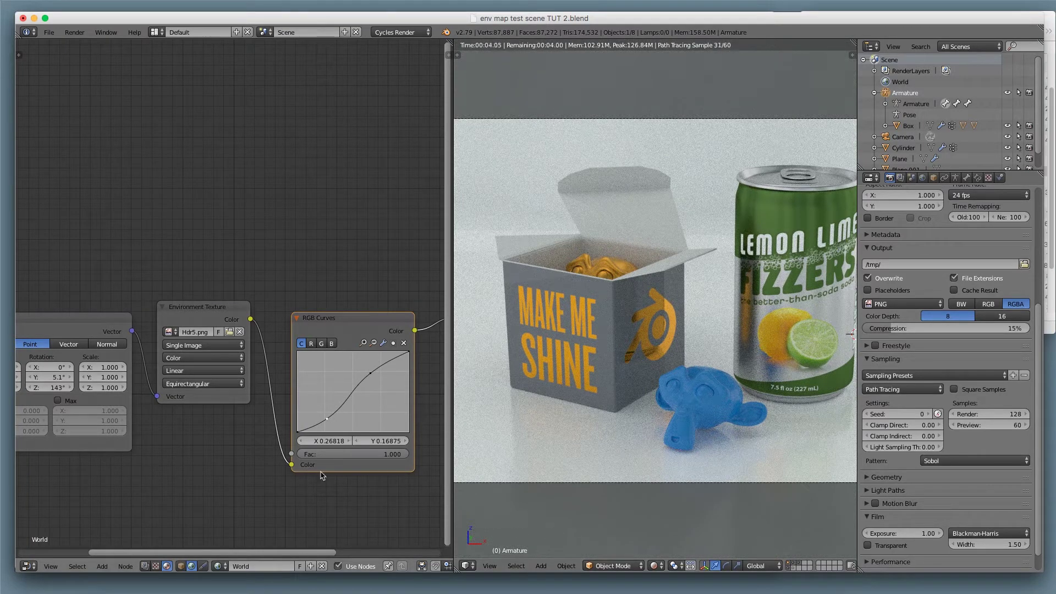
Select the backdrop plane and show it from the top in solid shading in a 3D View replacing the Node Editor.
{"action": "right_click", "coordinate": [605, 461]}
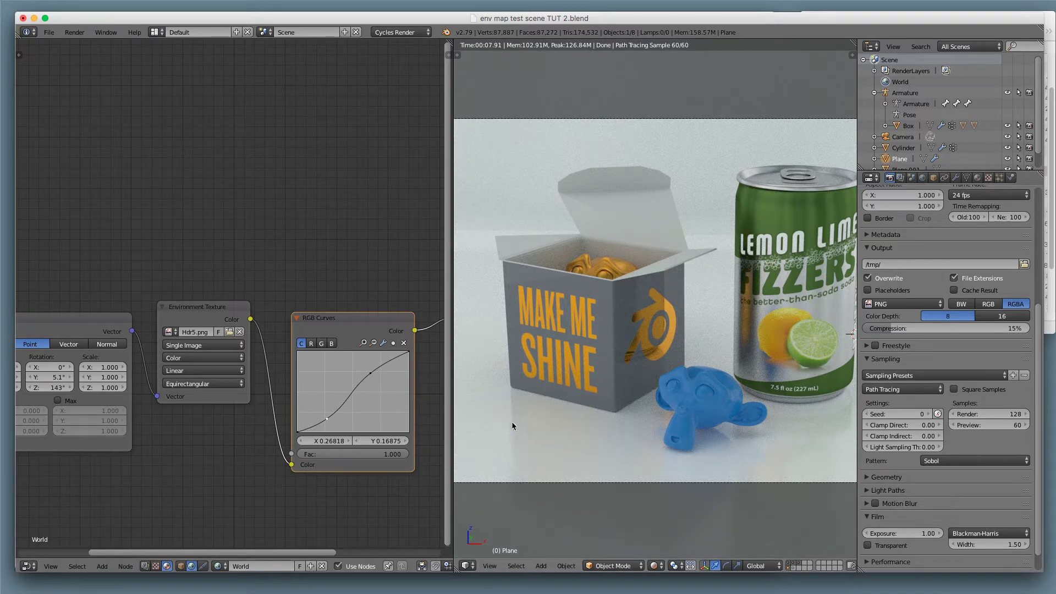
{"action": "left_click", "coordinate": [29, 566]}
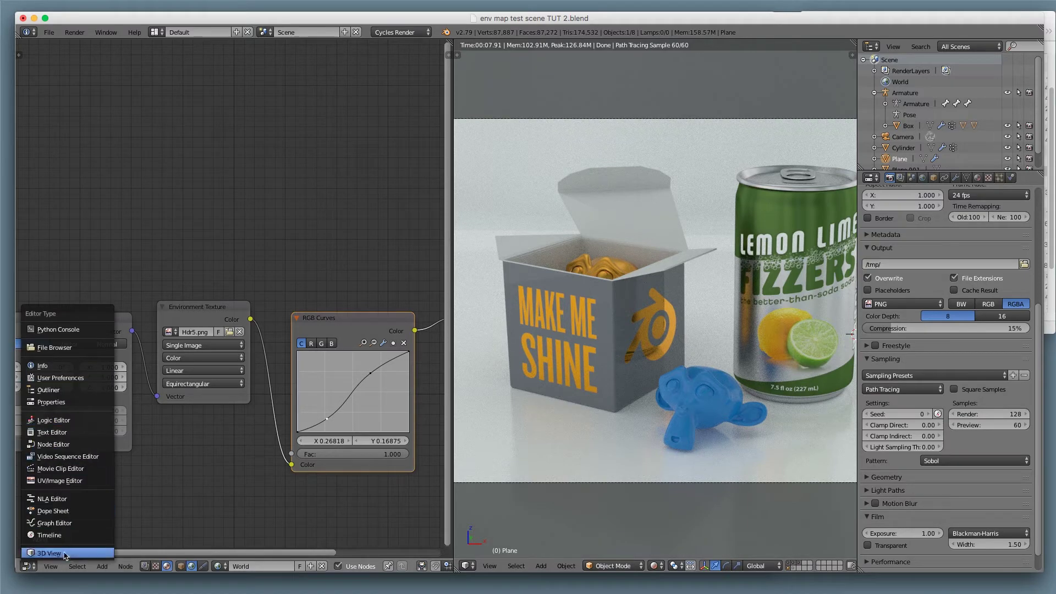
{"action": "left_click", "coordinate": [55, 557]}
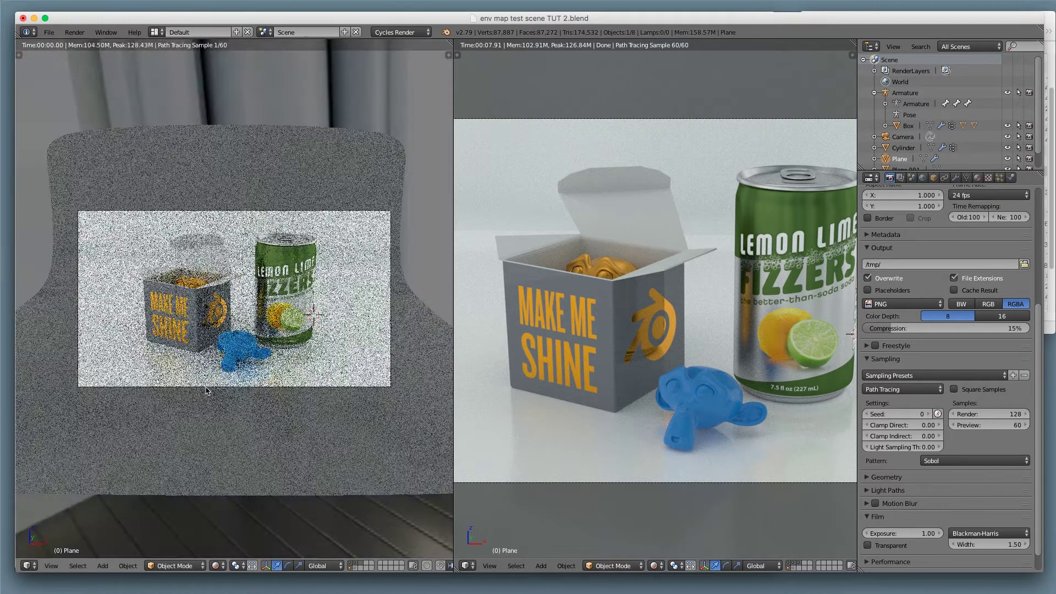
{"action": "key", "text": "KP_7"}
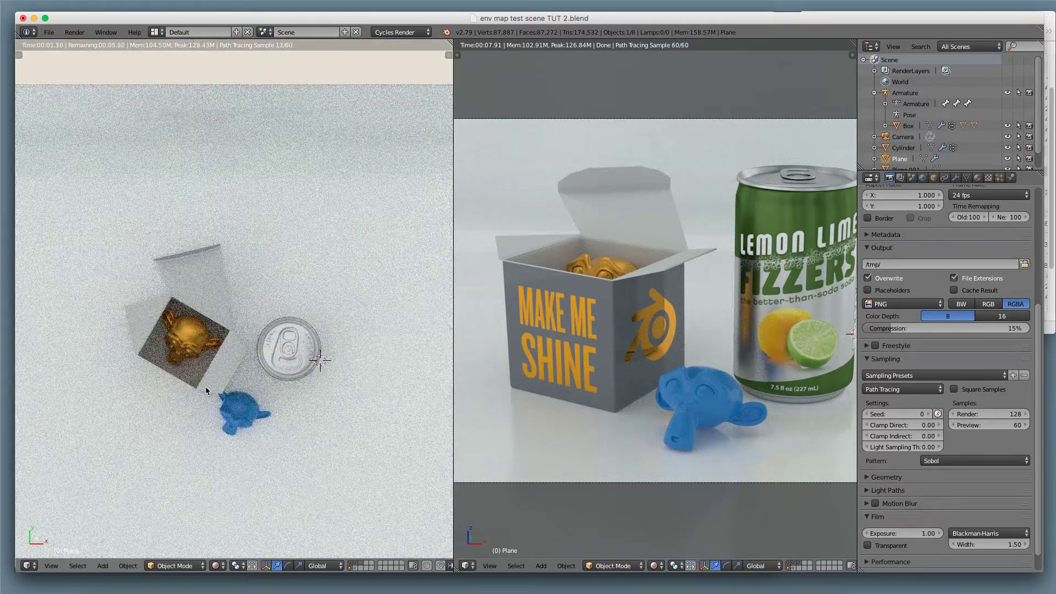
{"action": "key", "text": "z"}
{"action": "key", "text": "z"}
{"action": "scroll", "coordinate": [206, 391], "scroll_direction": "down", "scroll_amount": 5}
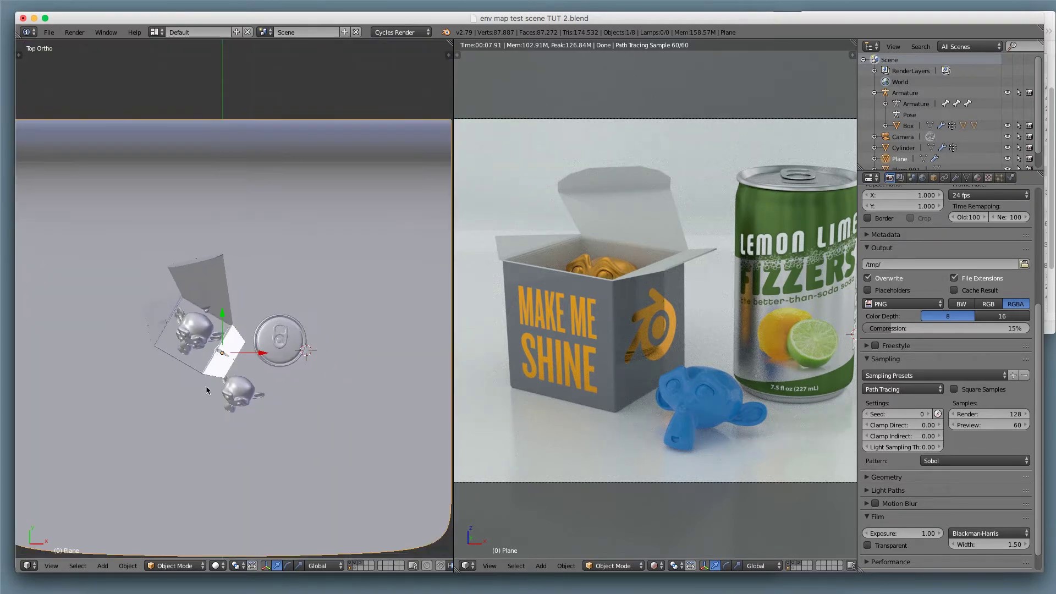
In Edit Mode, pull the backdrop plane's front edges inward along Y to just in front of the blue monkey head.
{"action": "key", "text": "Tab"}
{"action": "key", "text": "a"}
{"action": "right_click", "coordinate": [123, 434], "text": "alt"}
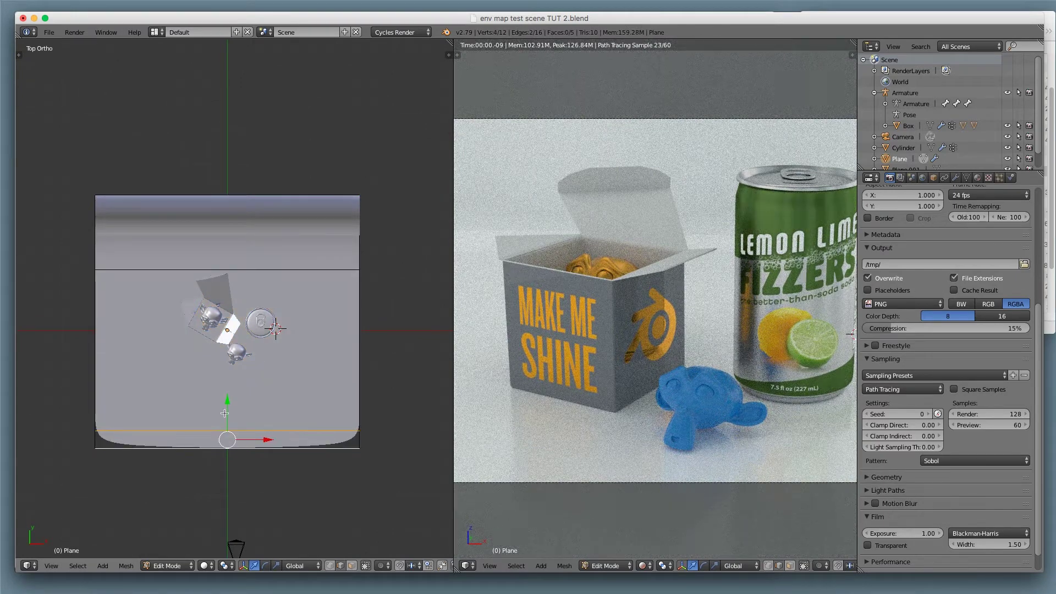
{"action": "left_click", "coordinate": [329, 567]}
{"action": "left_click_drag", "start_coordinate": [227, 406], "coordinate": [235, 319]}
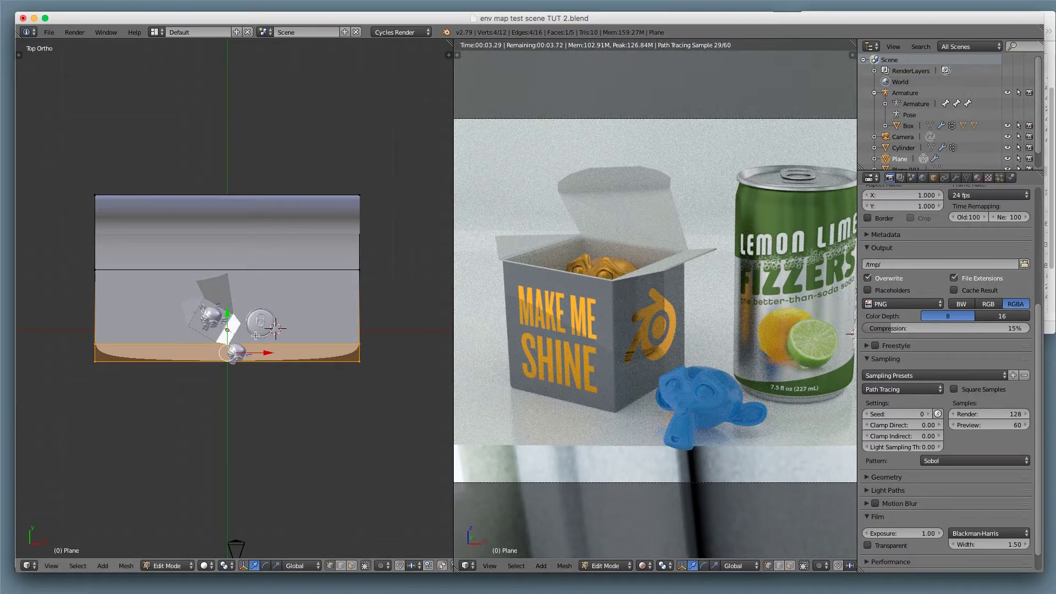
{"action": "left_click_drag", "start_coordinate": [227, 319], "coordinate": [230, 324]}
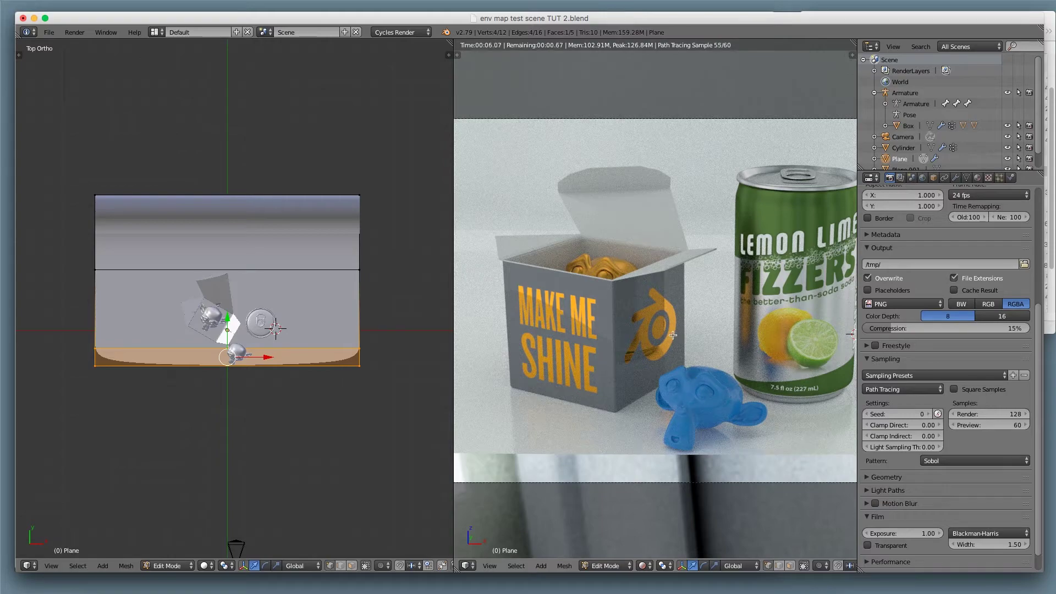
{"action": "mouse_move", "coordinate": [227, 319]}
{"action": "left_mouse_down"}
{"action": "mouse_move", "coordinate": [230, 377]}
{"action": "mouse_move", "coordinate": [234, 323]}
{"action": "mouse_move", "coordinate": [234, 337]}
{"action": "left_mouse_up"}
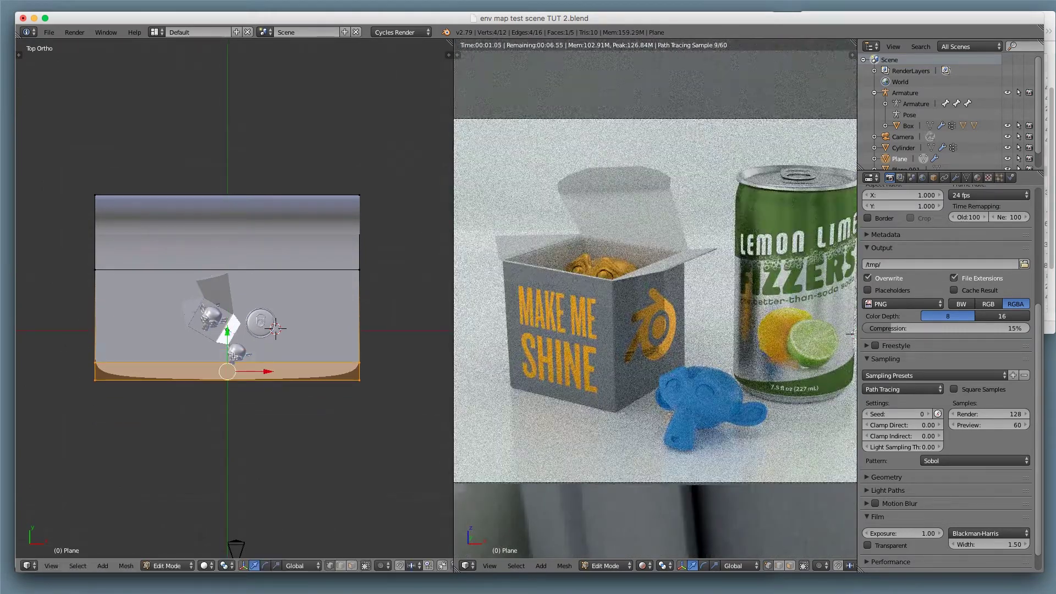
Add a centred loop cut running front to back across the backdrop plane, and clear the front section's selection.
{"action": "key", "text": "ctrl+r"}
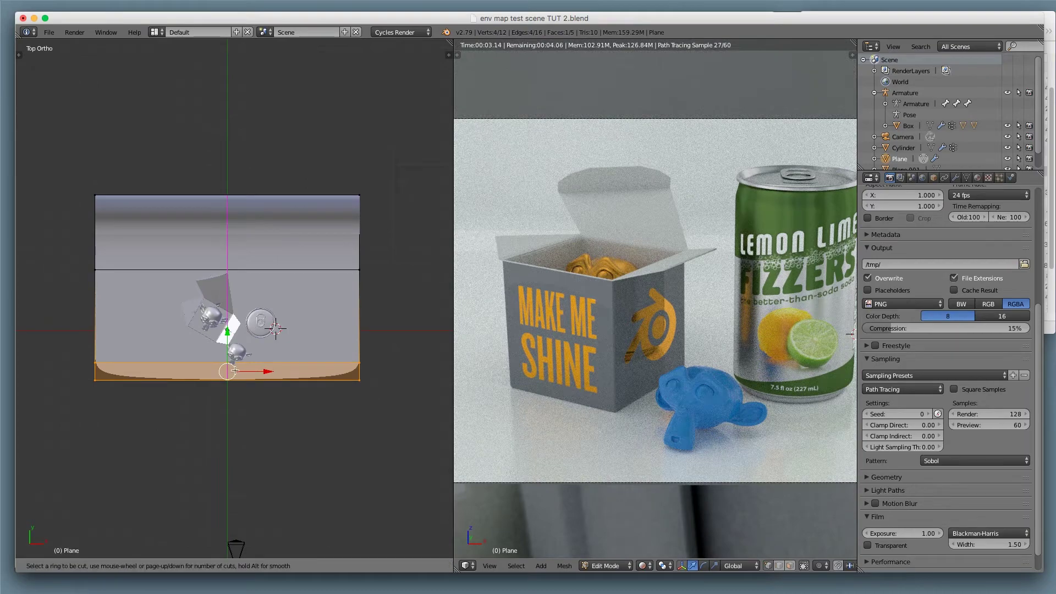
{"action": "left_click", "coordinate": [234, 371]}
{"action": "right_click", "coordinate": [236, 373]}
{"action": "key", "text": "a"}
{"action": "right_click", "coordinate": [193, 366], "text": "alt"}
{"action": "right_click", "coordinate": [190, 377], "text": "alt+shift"}
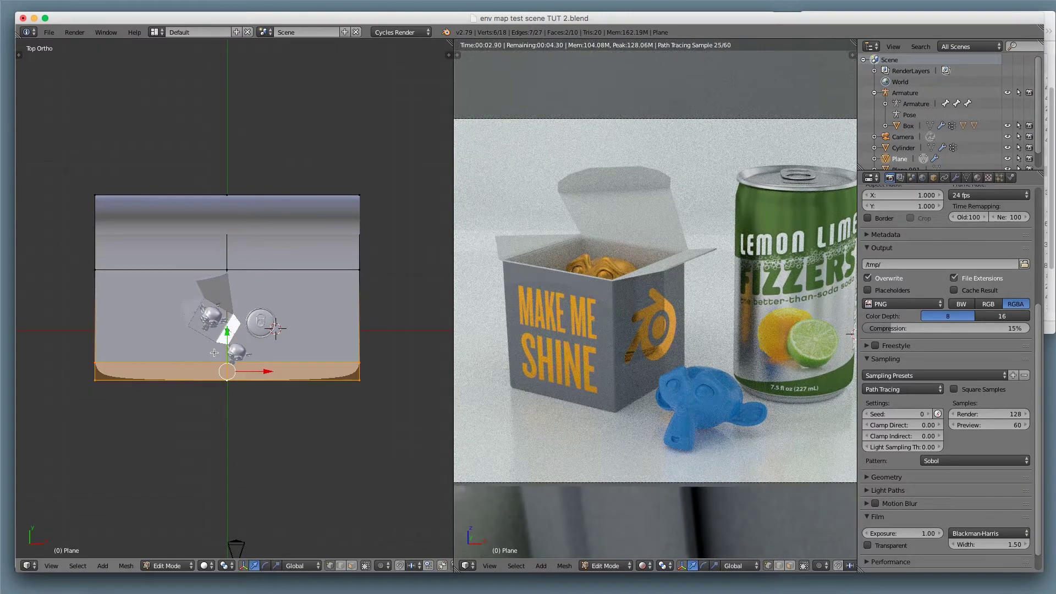
{"action": "right_click", "coordinate": [96, 361]}
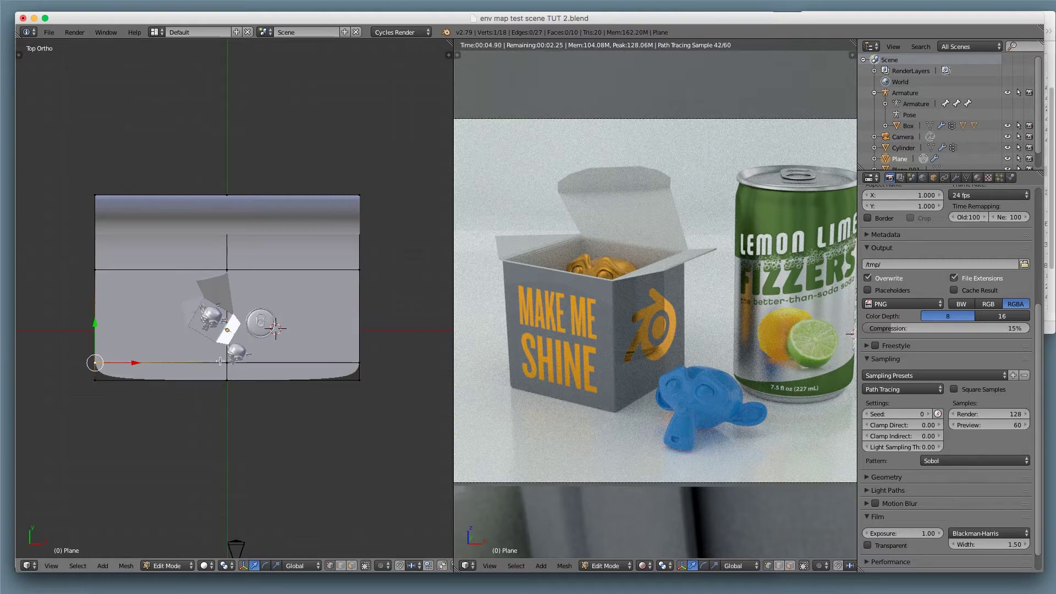
Add a second loop cut on the backdrop plane and slide it close to the left side of the central cut.
{"action": "key", "text": "ctrl+r"}
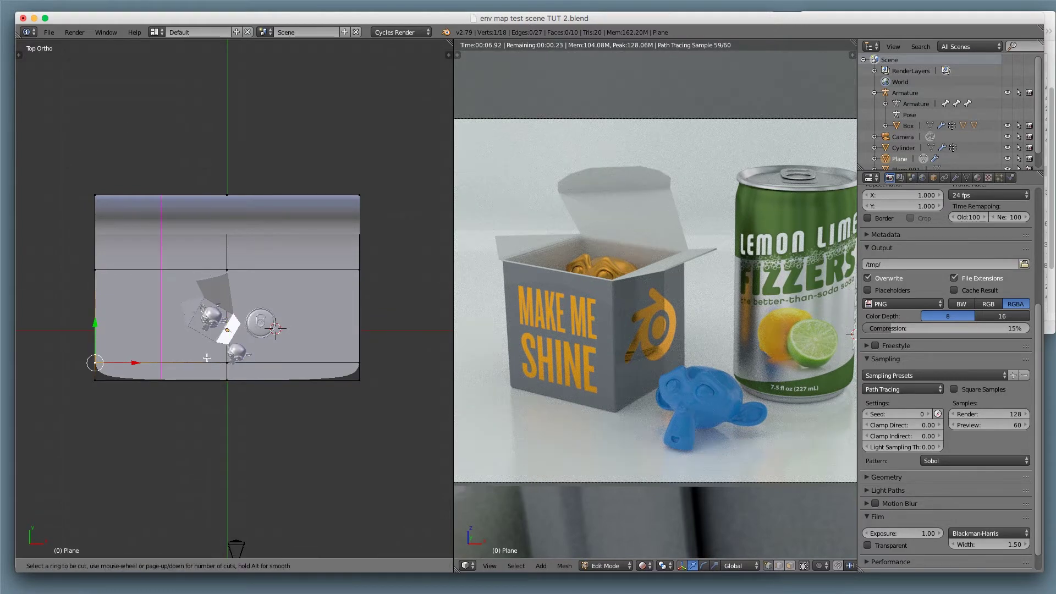
{"action": "left_click", "coordinate": [206, 364]}
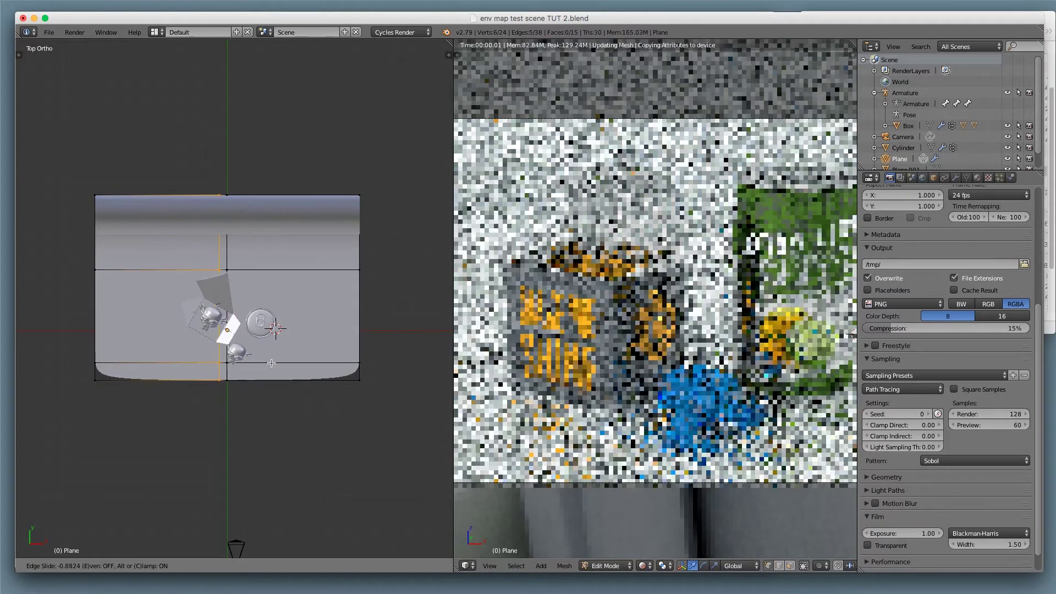
{"action": "left_click", "coordinate": [273, 361]}
{"action": "right_click", "coordinate": [123, 367], "text": "alt+shift"}
{"action": "right_click", "coordinate": [123, 376], "text": "alt+shift"}
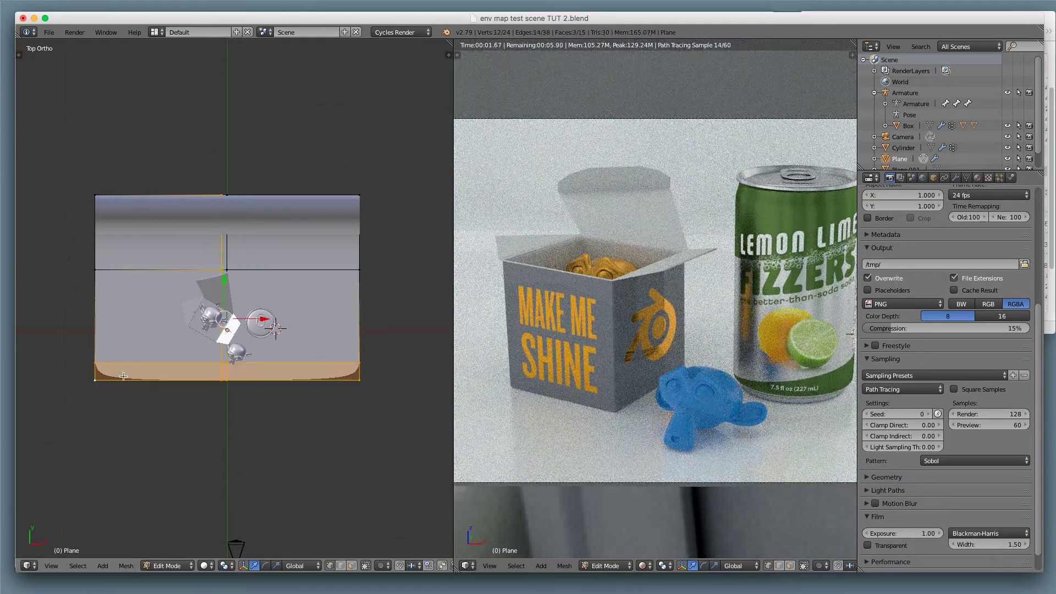
Box-select the front vertices of the backdrop's left half and move them about 0.86 along global Y.
{"action": "key", "text": "a"}
{"action": "key", "text": "b"}
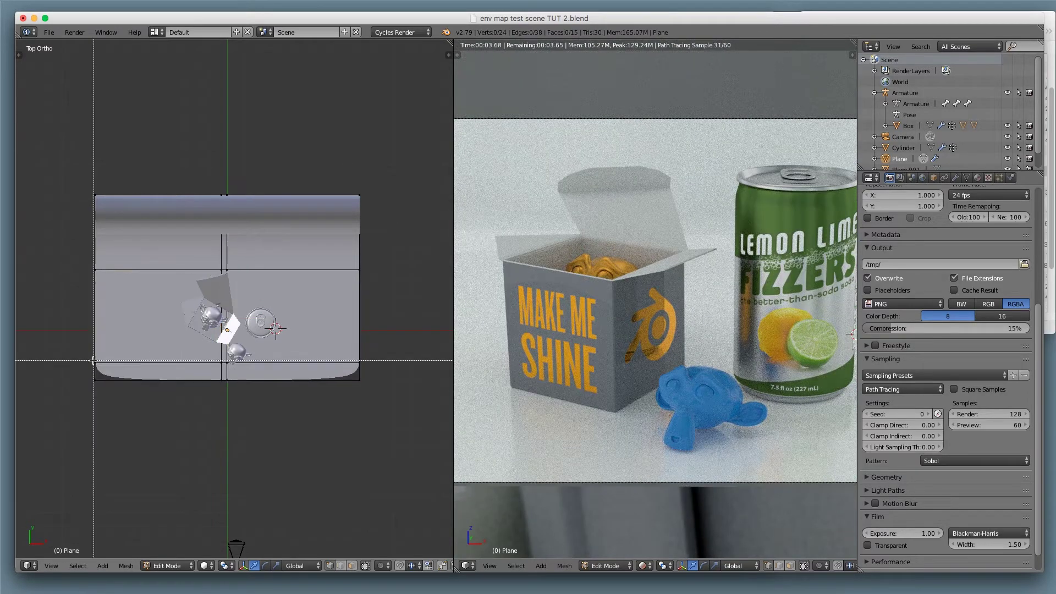
{"action": "left_click_drag", "start_coordinate": [87, 348], "coordinate": [219, 412]}
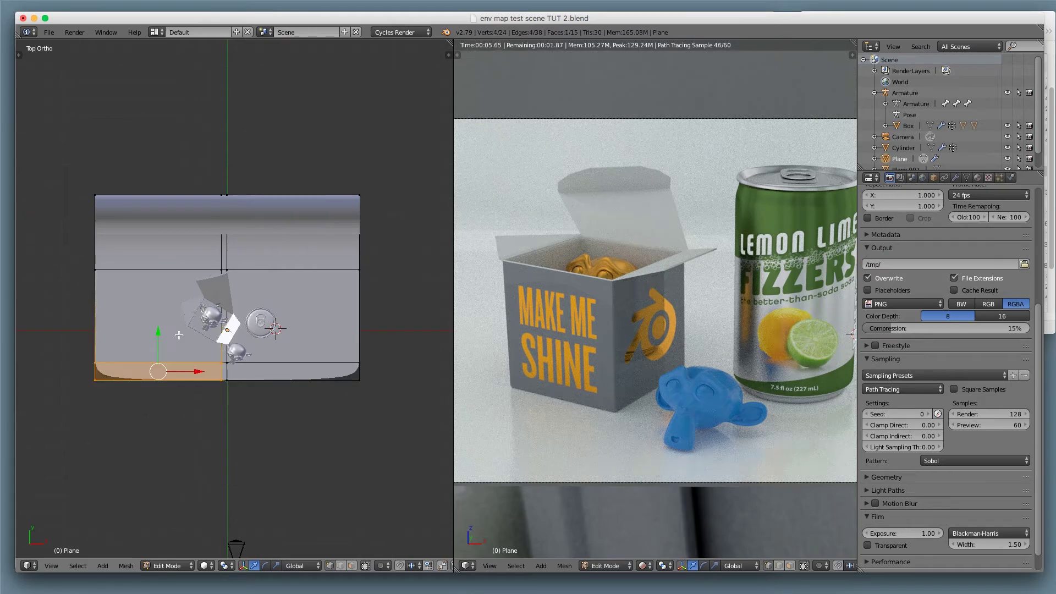
{"action": "left_click_drag", "start_coordinate": [157, 342], "coordinate": [161, 331]}
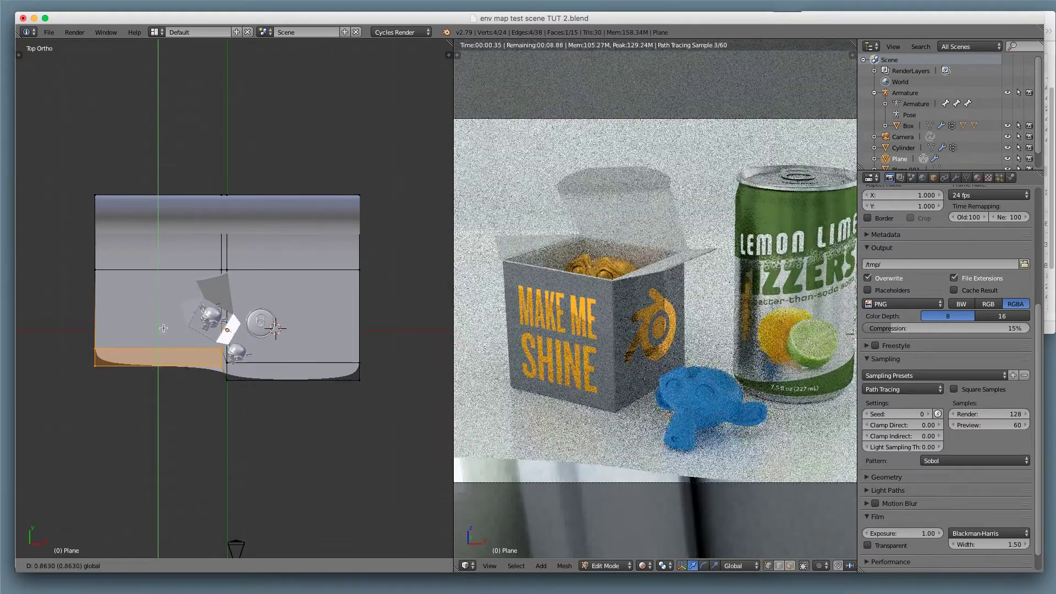
{"action": "left_click", "coordinate": [163, 328]}
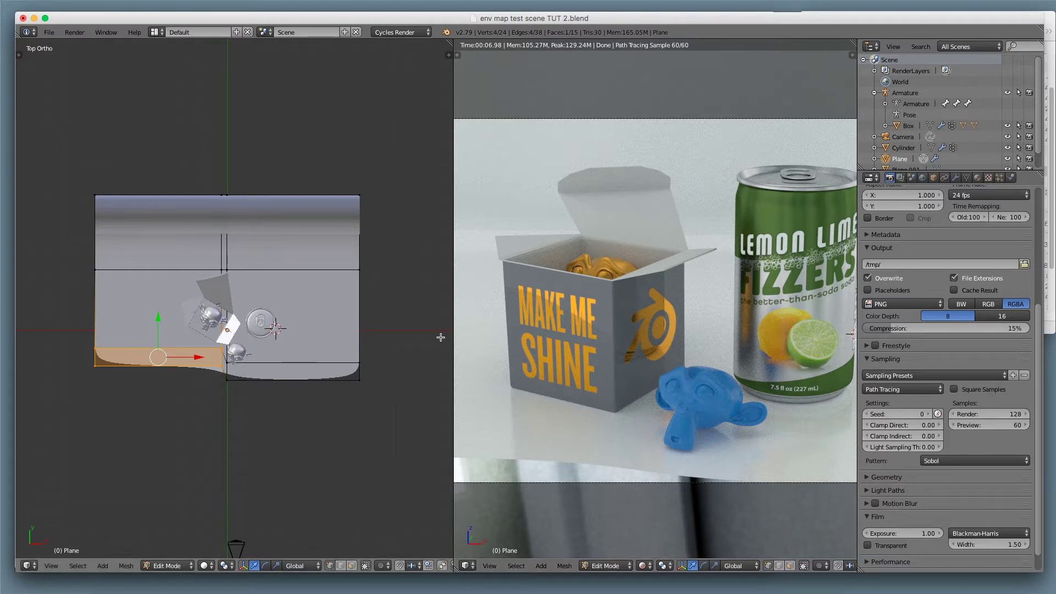
Bring back the Node Editor and replace the Environment Texture image with Garden HDR.jpg from the env maps folder.
{"action": "middle_click_drag", "start_coordinate": [789, 335], "coordinate": [761, 339], "text": "shift"}
{"action": "key", "text": "super+Tab"}
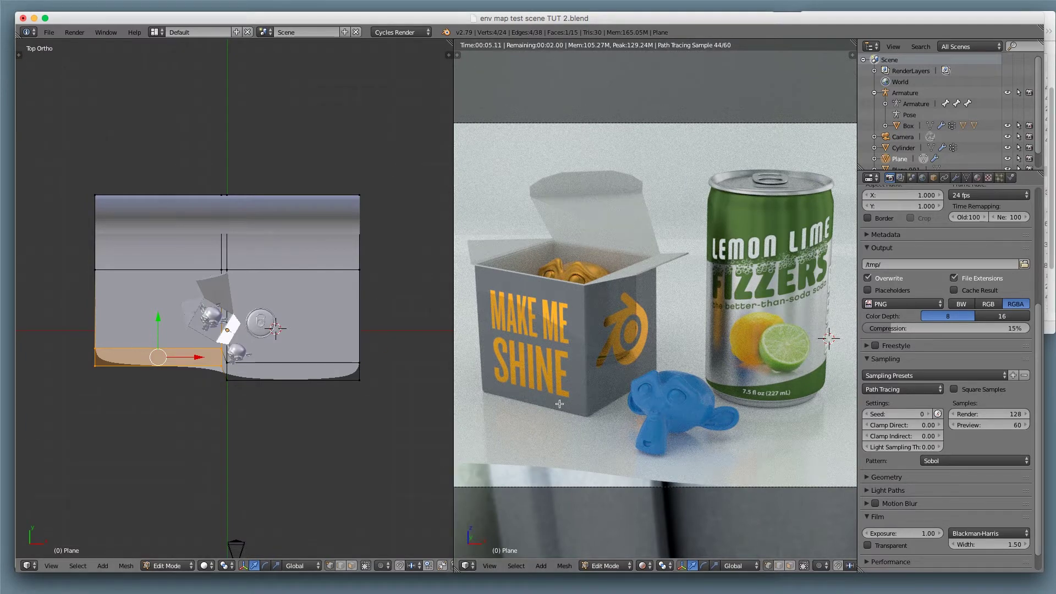
{"action": "left_click", "coordinate": [28, 566]}
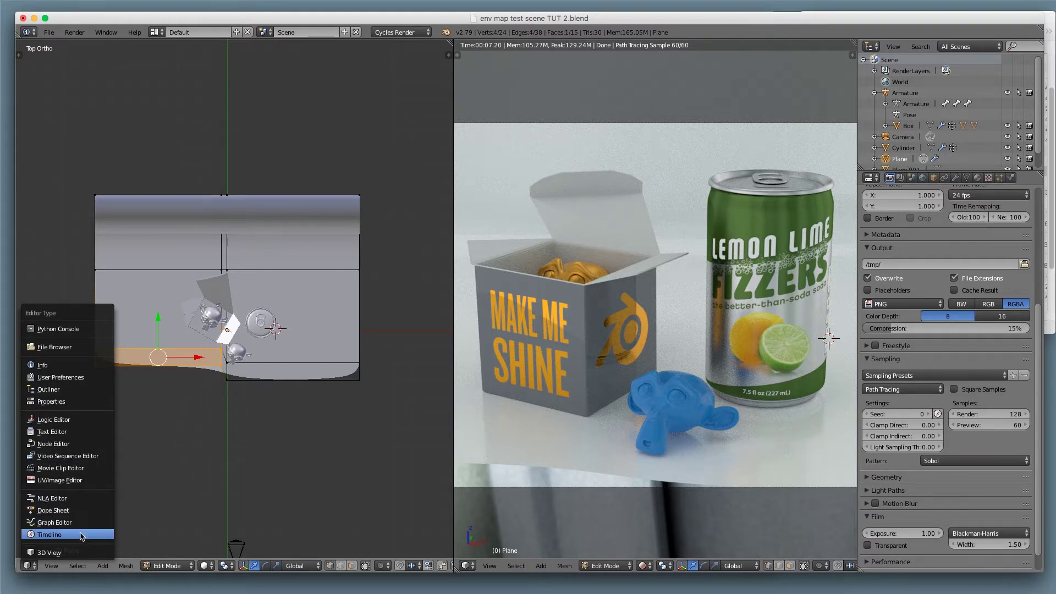
{"action": "left_click", "coordinate": [68, 445]}
{"action": "left_click", "coordinate": [241, 332]}
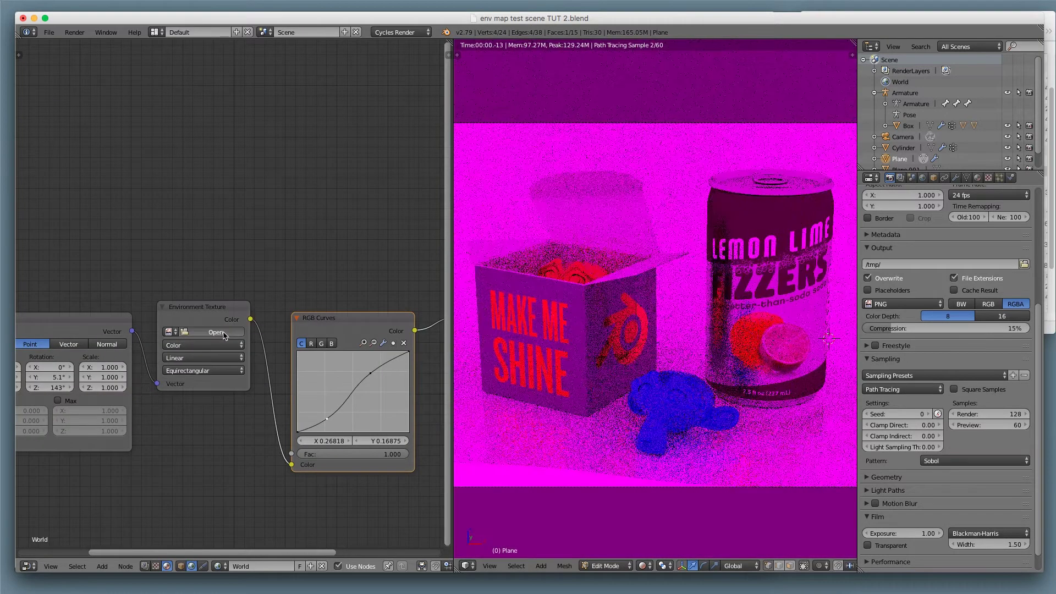
{"action": "left_click", "coordinate": [225, 334]}
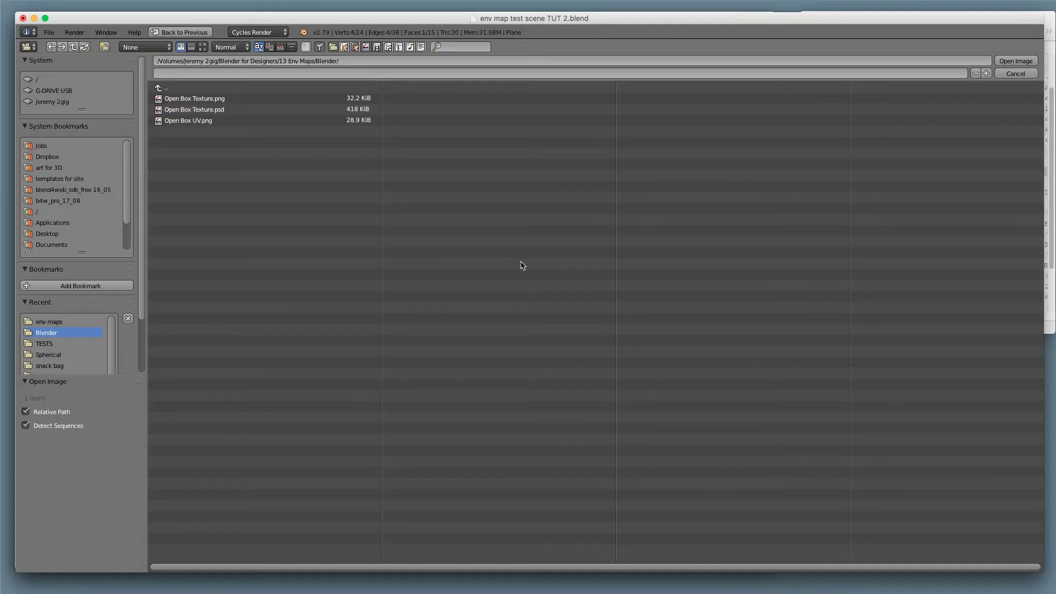
{"action": "left_click", "coordinate": [59, 321]}
{"action": "left_click", "coordinate": [203, 47]}
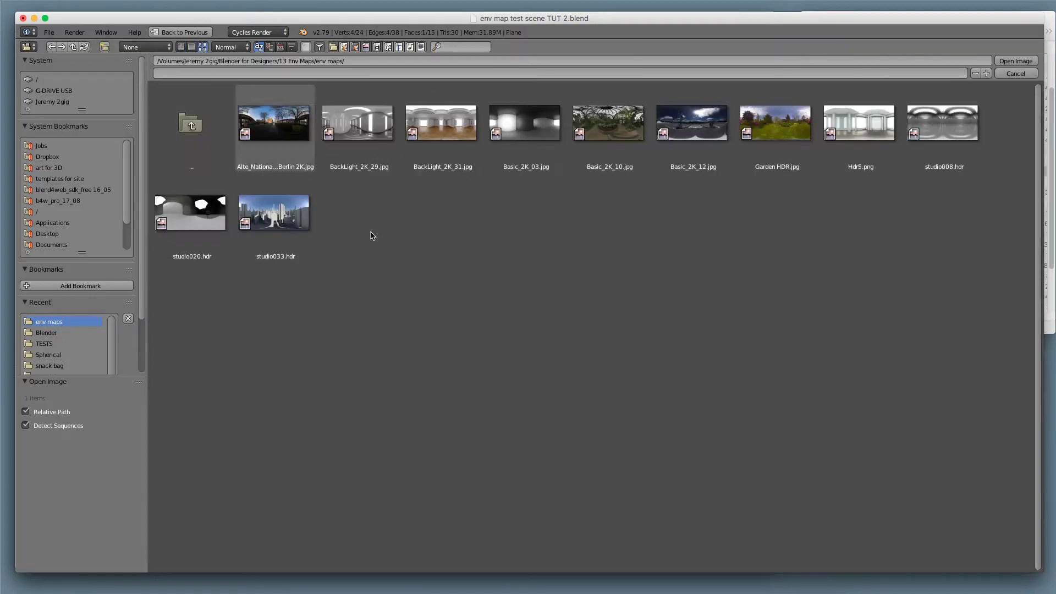
{"action": "double_click", "coordinate": [794, 129]}
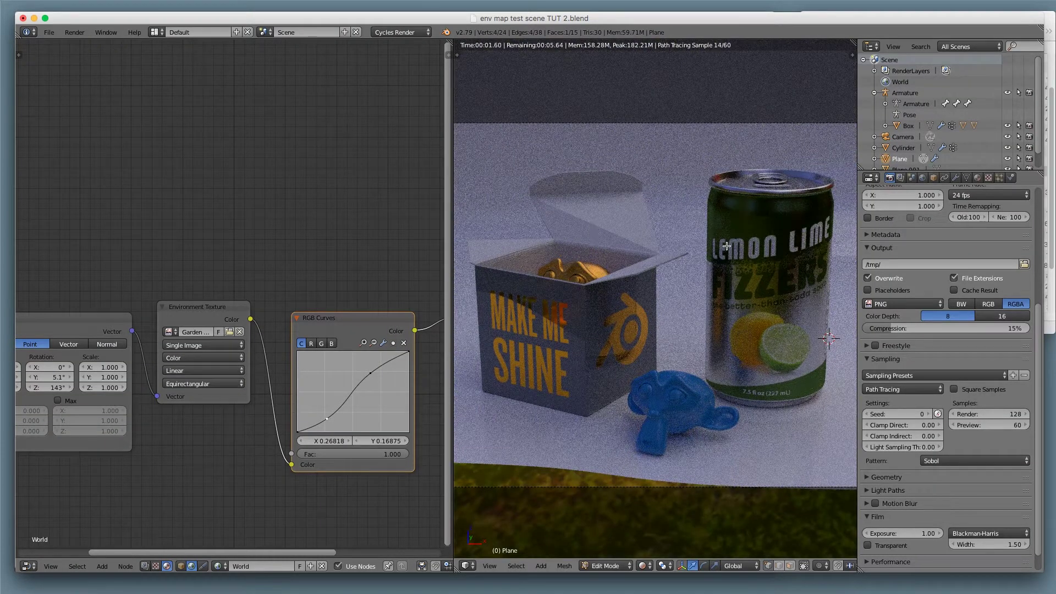
Brighten the environment by raising both RGB curve points, the upper one to X 0.65455, Y 0.77500.
{"action": "left_click_drag", "start_coordinate": [327, 419], "coordinate": [326, 401]}
{"action": "left_click_drag", "start_coordinate": [371, 374], "coordinate": [370, 370]}
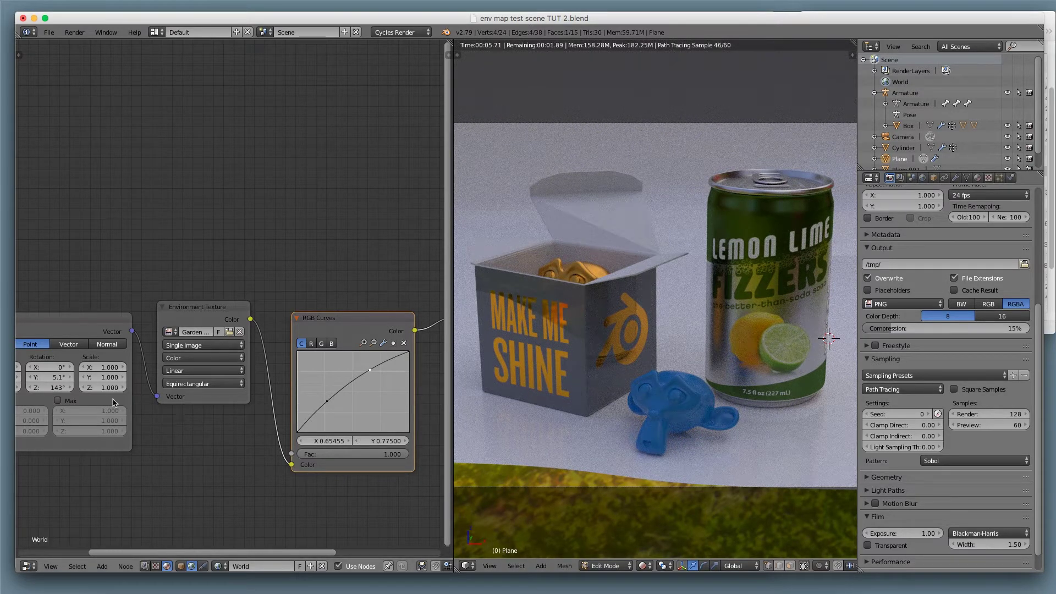
Set the Mapping node's rotation to 0° for Y and Z and -0.1° for X.
{"action": "left_click", "coordinate": [56, 377]}
{"action": "type", "text": "0"}
{"action": "key", "text": "Tab"}
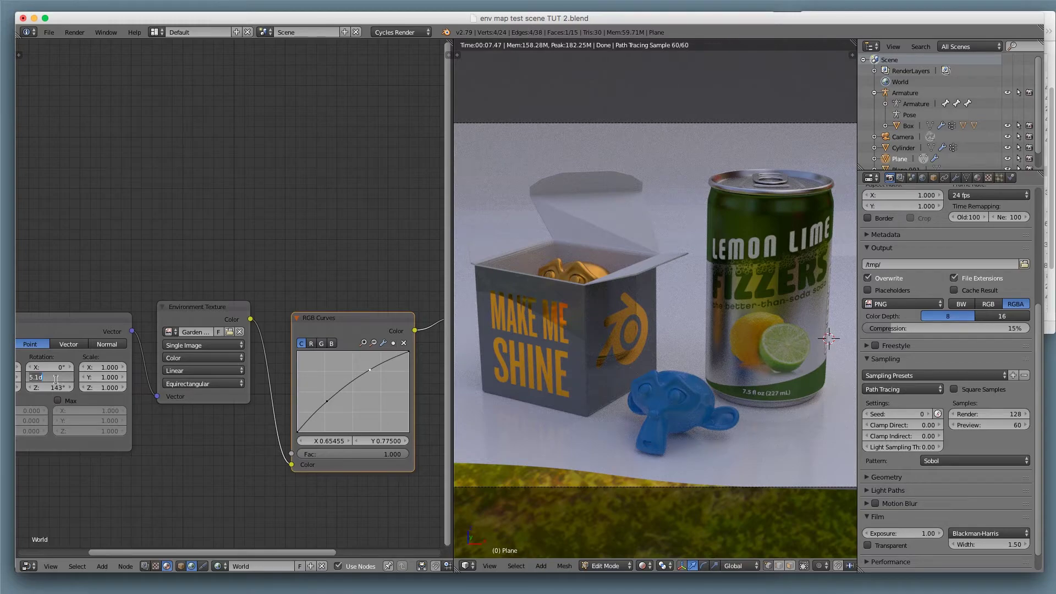
{"action": "type", "text": "0"}
{"action": "key", "text": "Tab"}
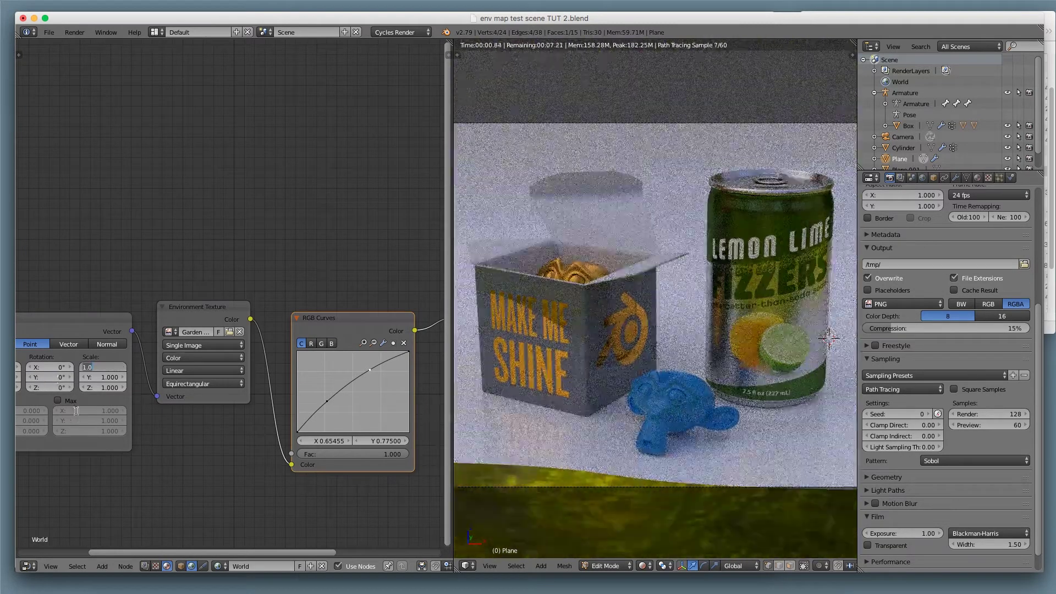
{"action": "key", "text": "Return"}
{"action": "left_click_drag", "start_coordinate": [50, 368], "coordinate": [50, 367]}
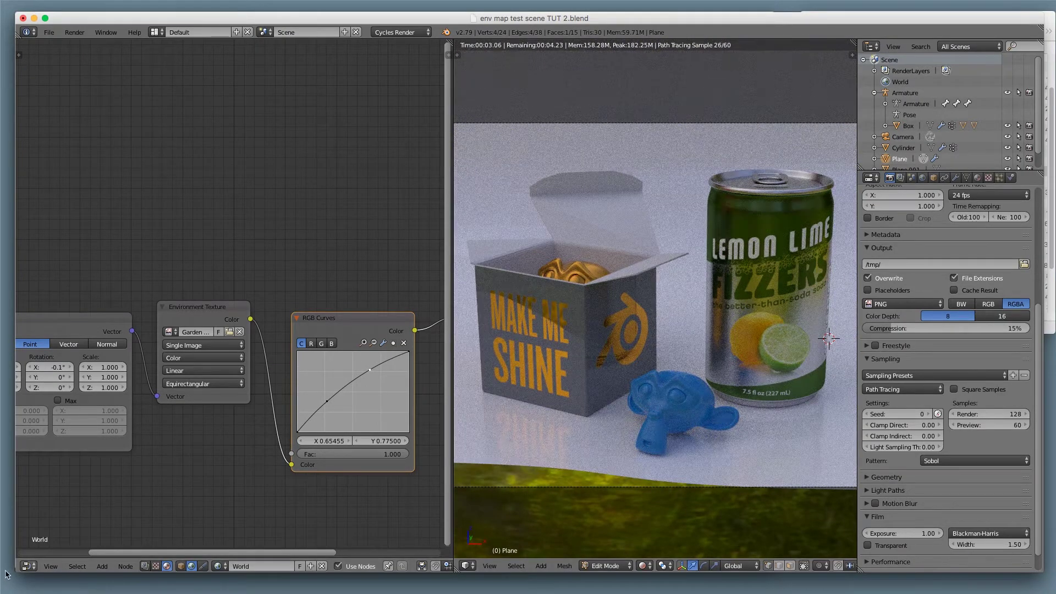
In the 3D View, add the backdrop's right front edges to the selection and move the front section slightly outward along Y.
{"action": "left_click", "coordinate": [29, 566]}
{"action": "left_click", "coordinate": [38, 553]}
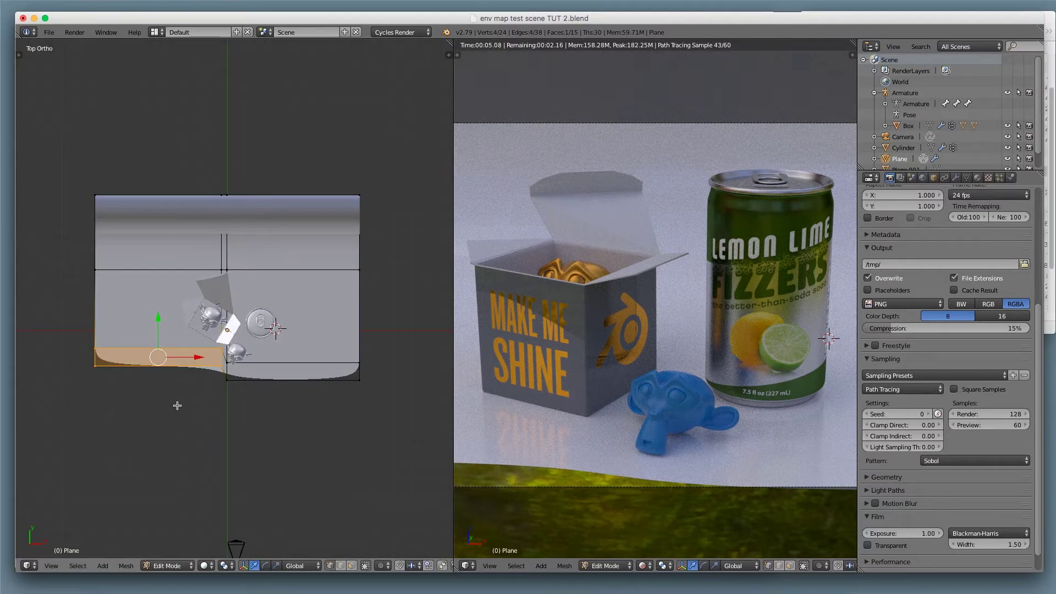
{"action": "right_click", "coordinate": [269, 363], "text": "shift"}
{"action": "right_click", "coordinate": [268, 381], "text": "shift"}
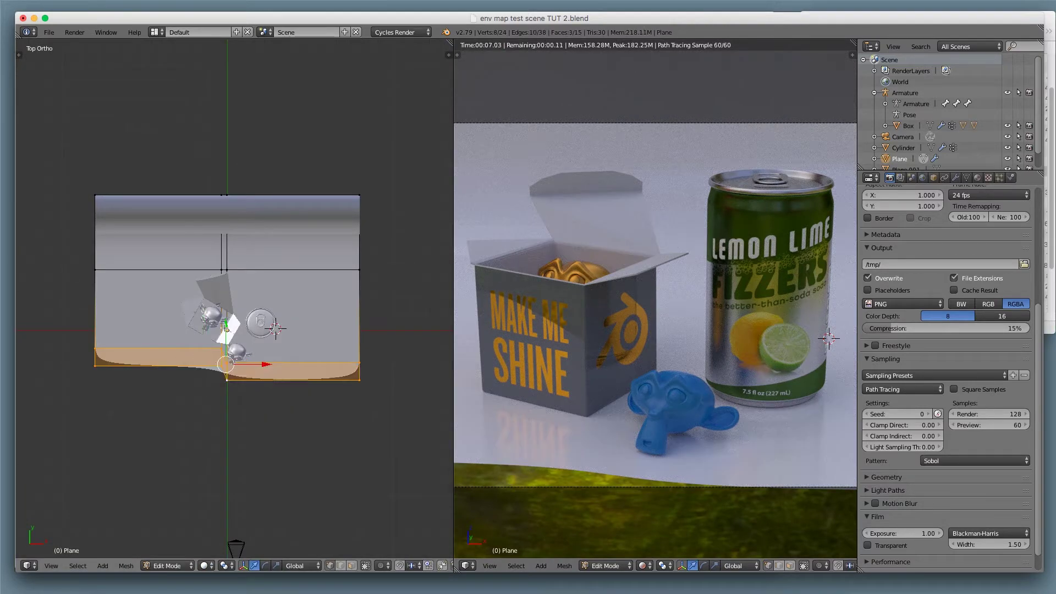
{"action": "key", "text": "g"}
{"action": "key", "text": "y"}
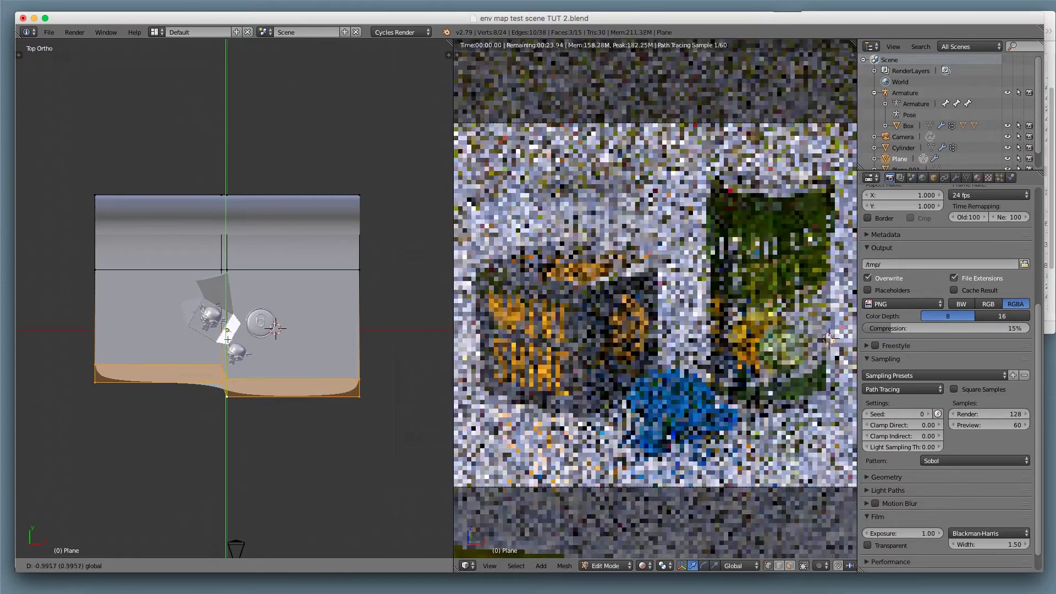
{"action": "left_click", "coordinate": [227, 325]}
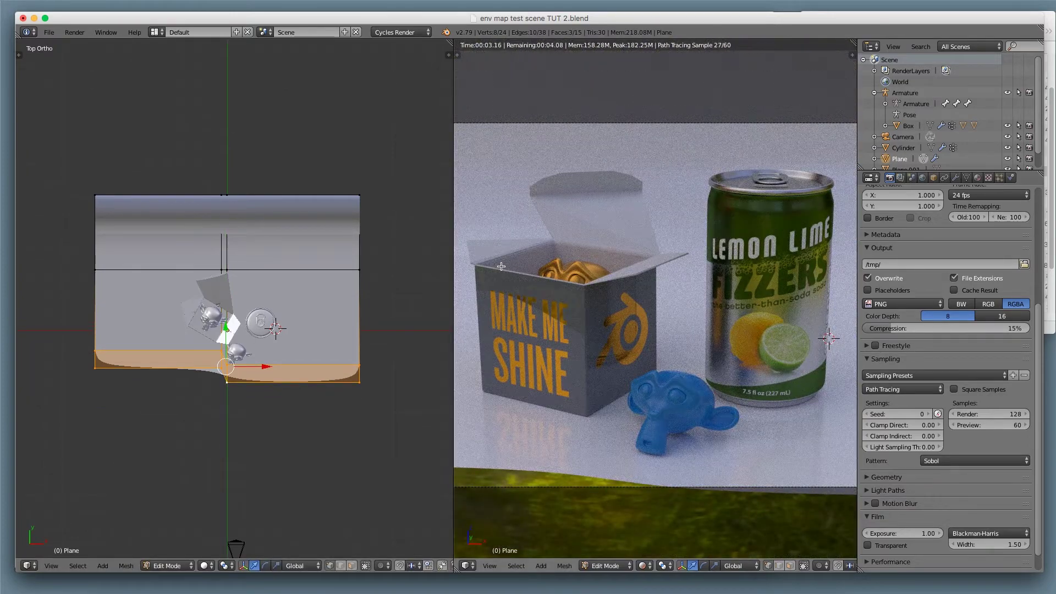
Move the backdrop's selected front section slightly inward along Y and return to Object Mode.
{"action": "left_click_drag", "start_coordinate": [225, 329], "coordinate": [226, 323]}
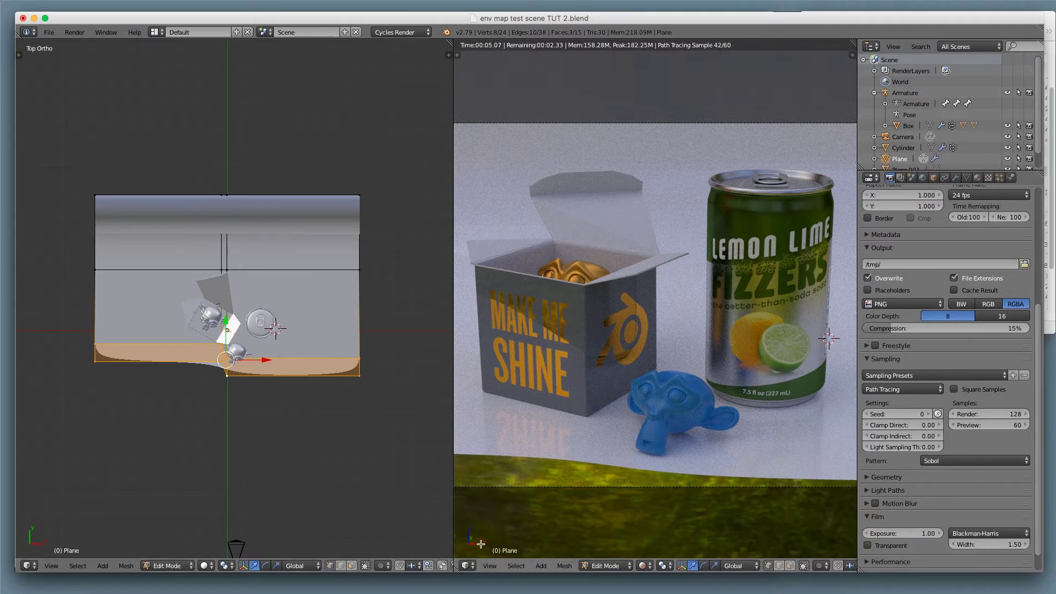
{"action": "key", "text": "Tab"}
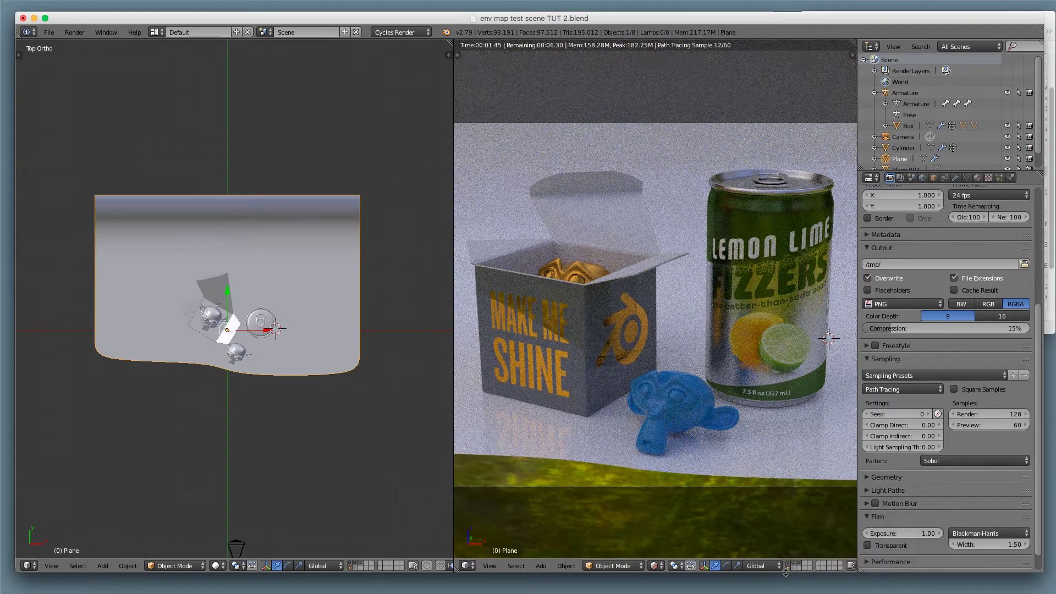
Hide the backdrop plane's layer and orbit around the products to examine them against the full garden environment.
{"action": "left_click", "coordinate": [789, 572]}
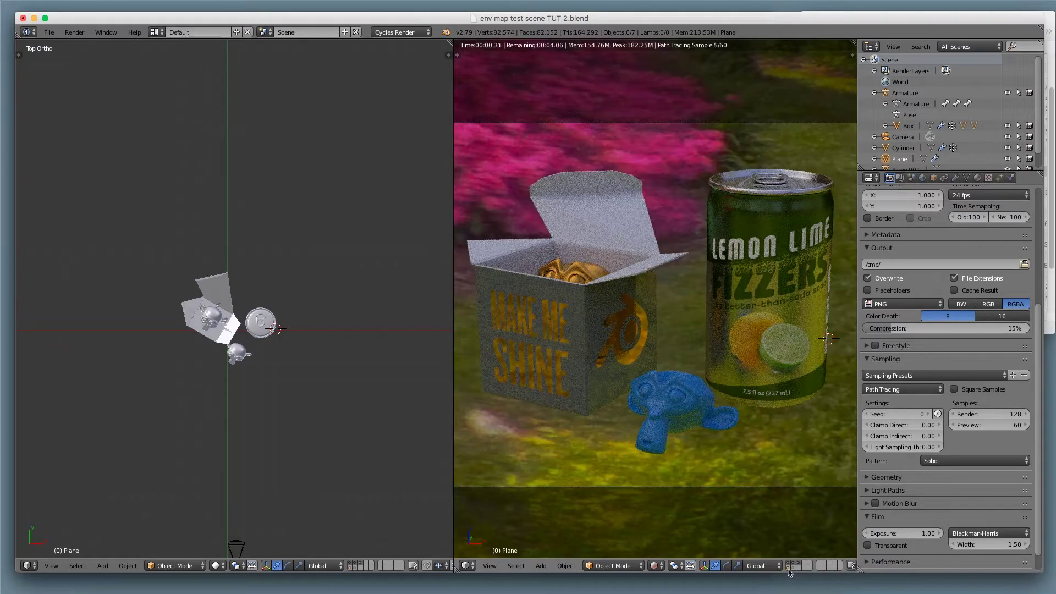
{"action": "scroll", "coordinate": [694, 353], "scroll_direction": "down", "scroll_amount": 5}
{"action": "middle_click_drag", "start_coordinate": [678, 359], "coordinate": [768, 278]}
{"action": "scroll", "coordinate": [682, 368], "scroll_direction": "up", "scroll_amount": 1}
{"action": "scroll", "coordinate": [681, 367], "scroll_direction": "up", "scroll_amount": 2}
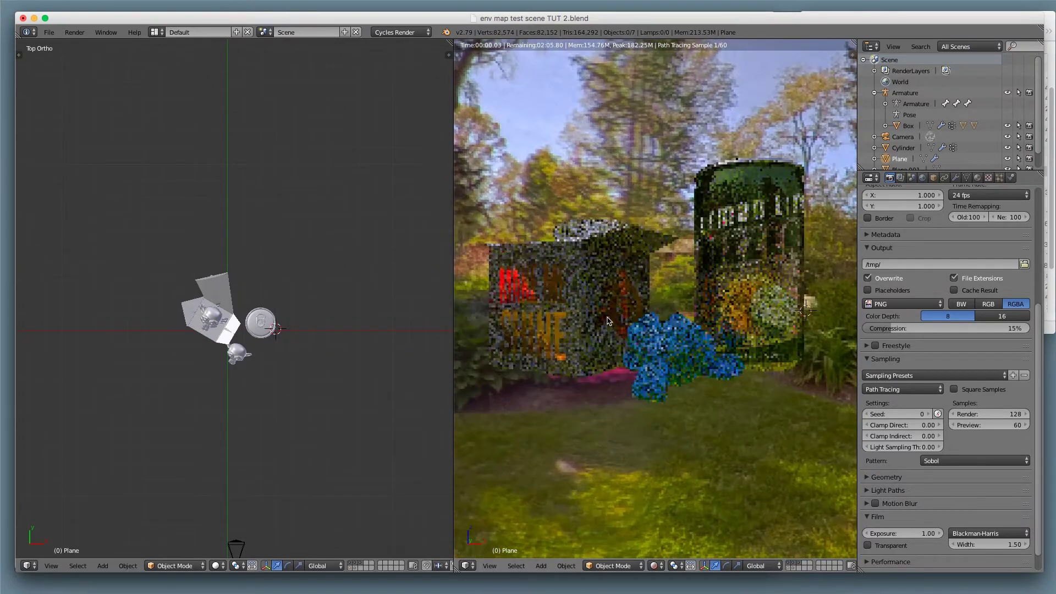
{"action": "mouse_move", "coordinate": [593, 322]}
{"action": "middle_mouse_down"}
{"action": "mouse_move", "coordinate": [613, 334]}
{"action": "mouse_move", "coordinate": [600, 329]}
{"action": "middle_mouse_up"}
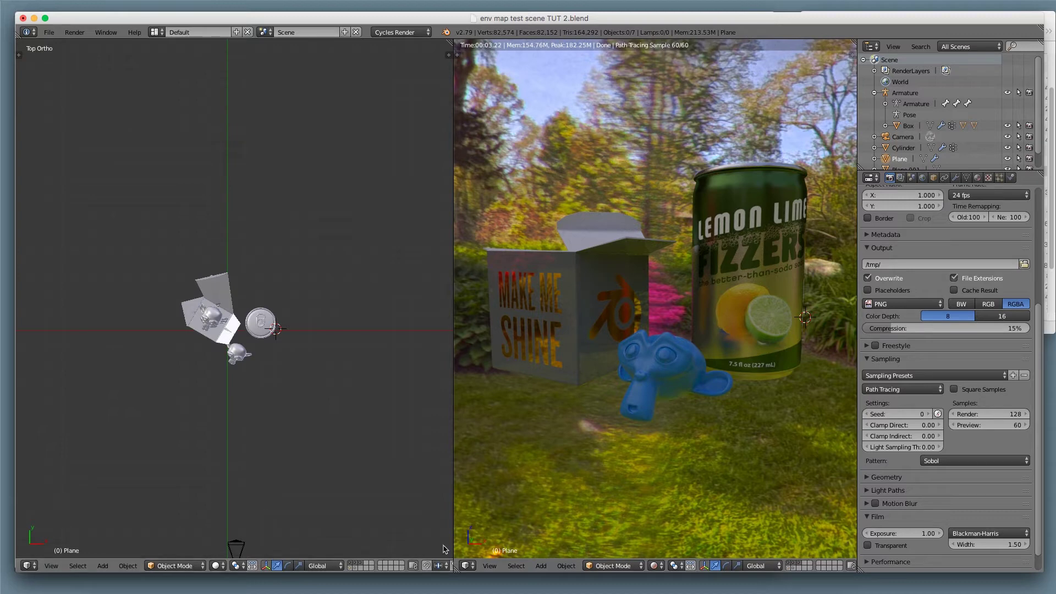
Bring back the Node Editor and replace the Environment Texture image with BackLight_2K_29.jpg from the env maps folder.
{"action": "left_click", "coordinate": [27, 565]}
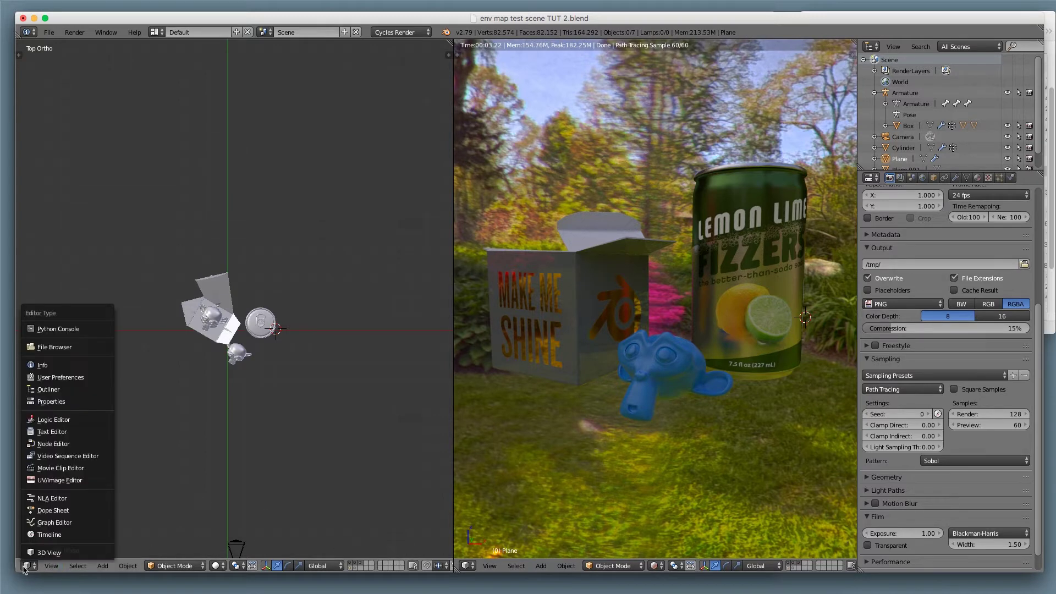
{"action": "left_click", "coordinate": [24, 568]}
{"action": "left_click", "coordinate": [71, 445]}
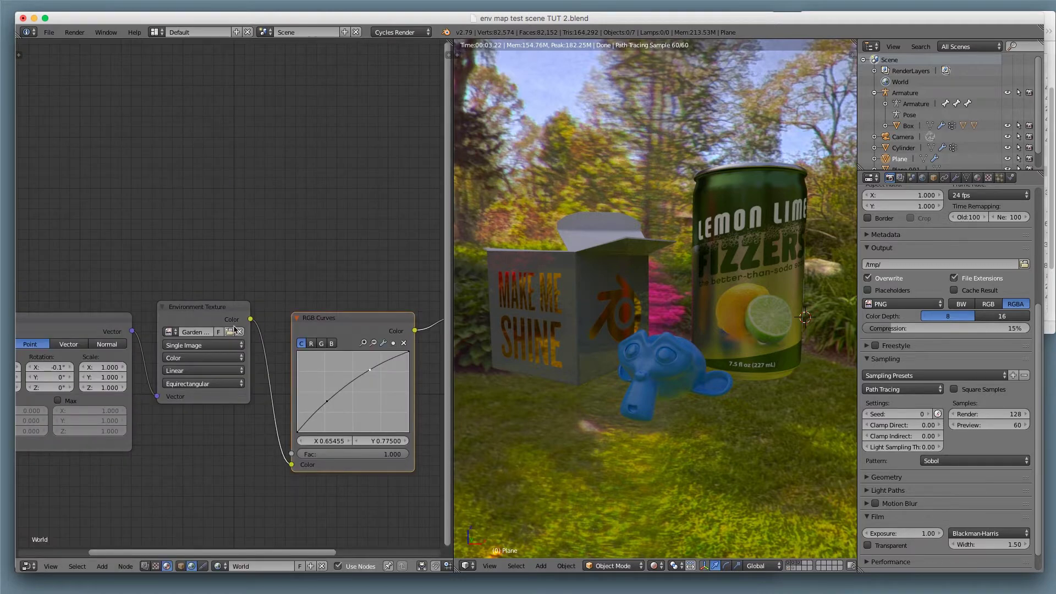
{"action": "left_click", "coordinate": [239, 332]}
{"action": "left_click", "coordinate": [226, 331]}
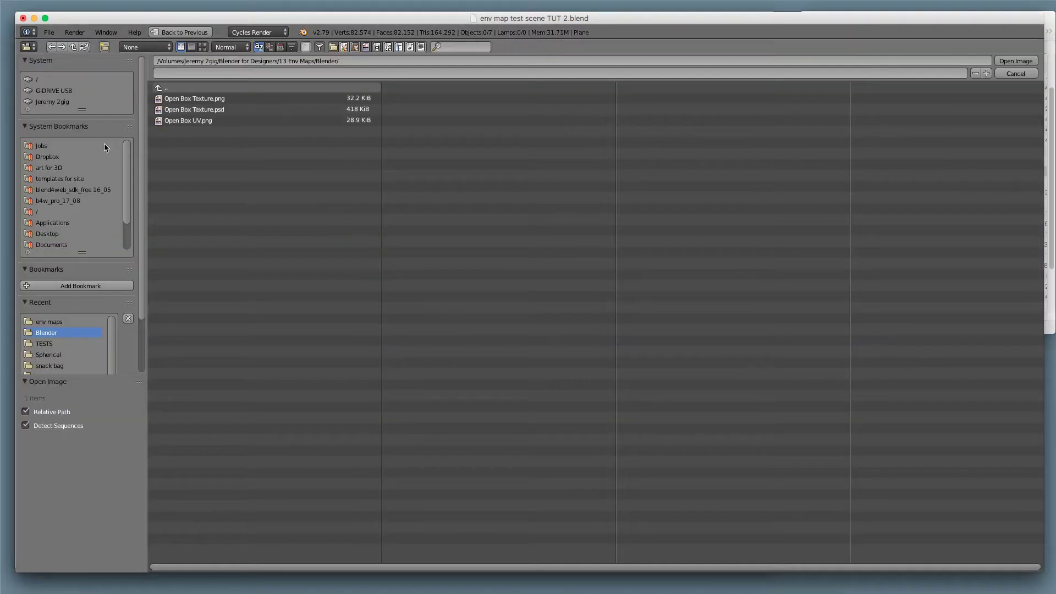
{"action": "left_click", "coordinate": [74, 323]}
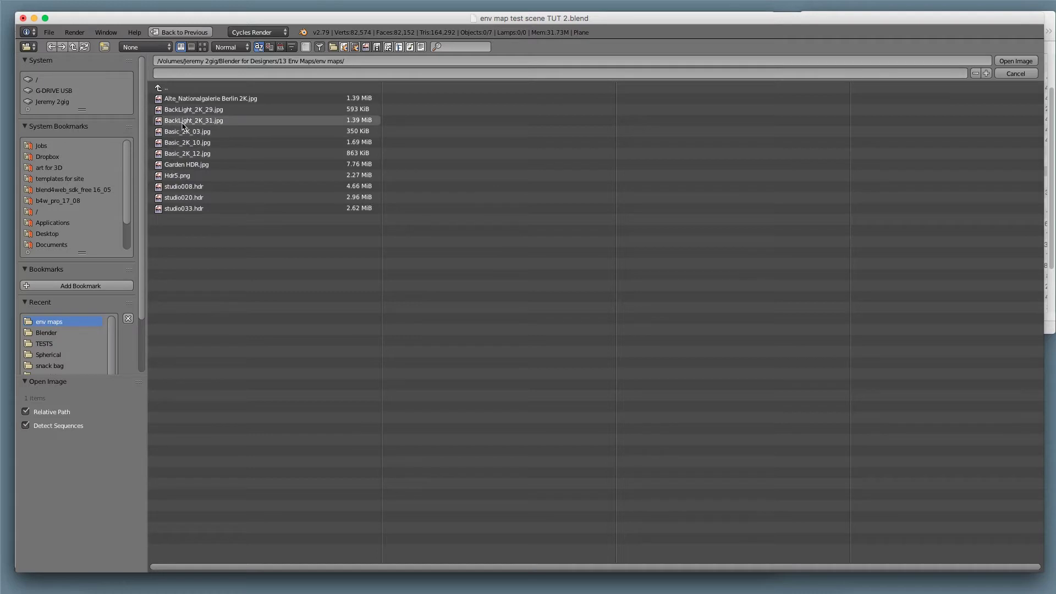
{"action": "left_click", "coordinate": [202, 47]}
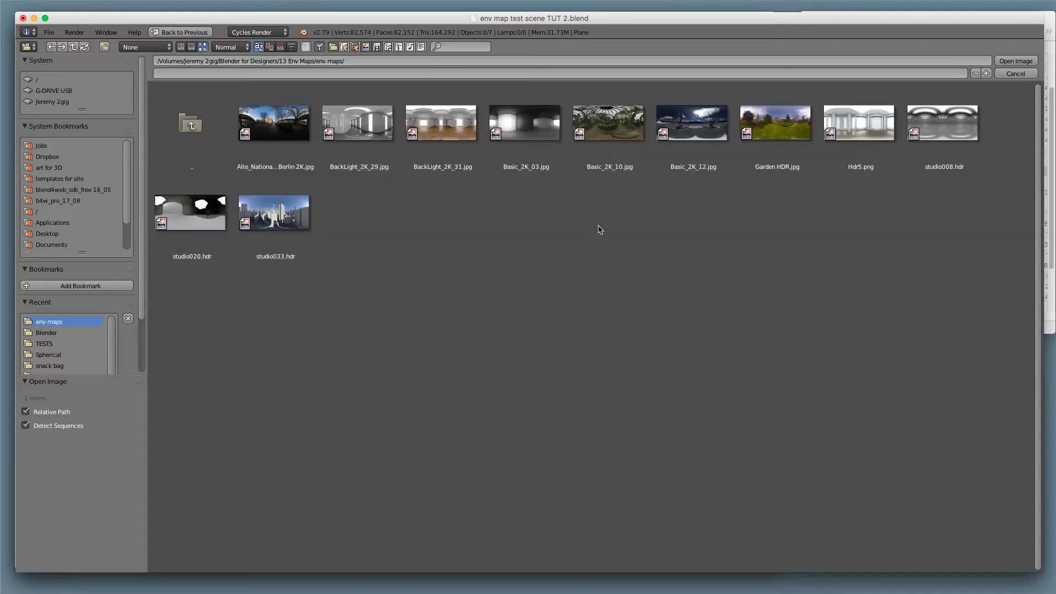
{"action": "double_click", "coordinate": [389, 132]}
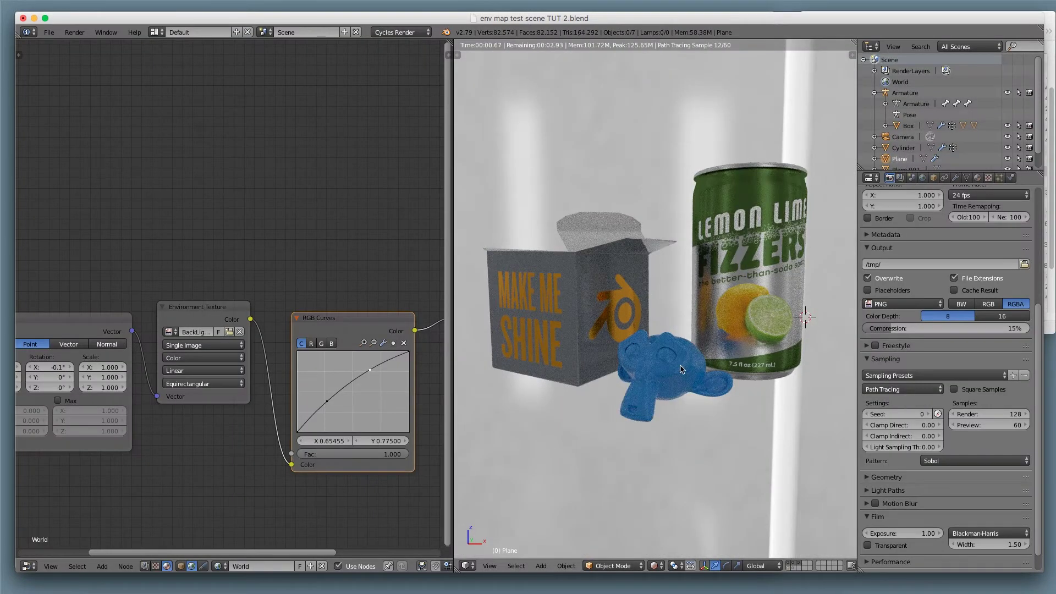
Show the backdrop plane's layer again and examine the studio lighting on the products from several angles.
{"action": "middle_click_drag", "start_coordinate": [681, 369], "coordinate": [646, 389]}
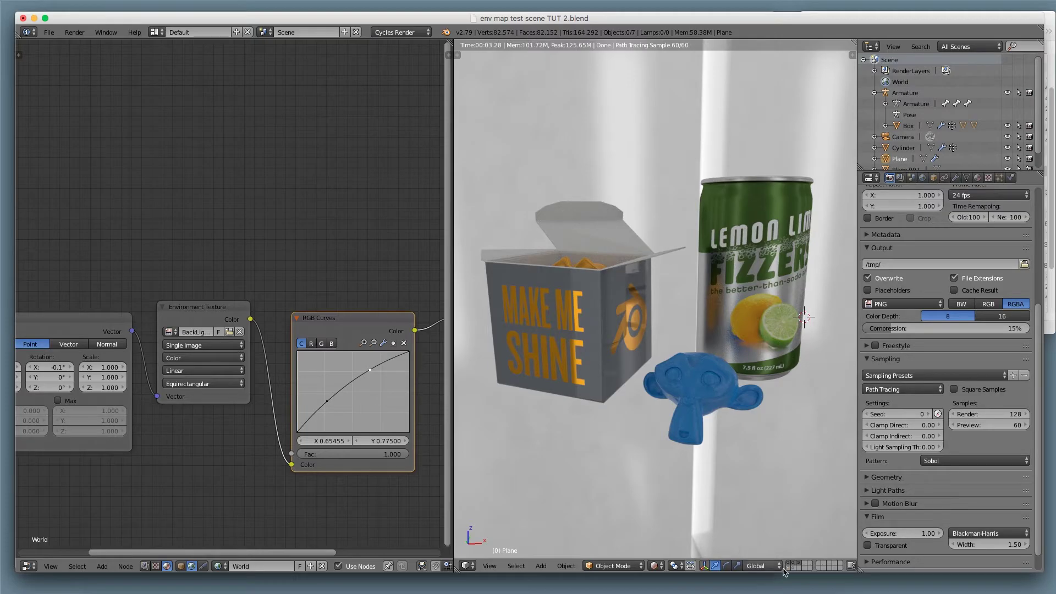
{"action": "key", "text": "alt+h"}
{"action": "middle_click_drag", "start_coordinate": [653, 422], "coordinate": [658, 421]}
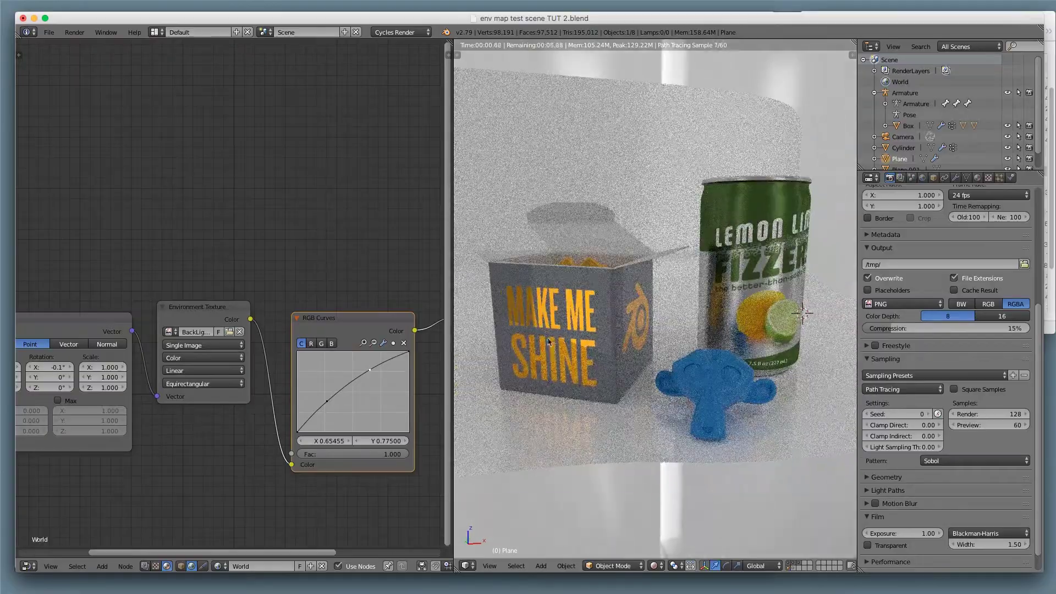
{"action": "middle_click_drag", "start_coordinate": [548, 341], "coordinate": [560, 350]}
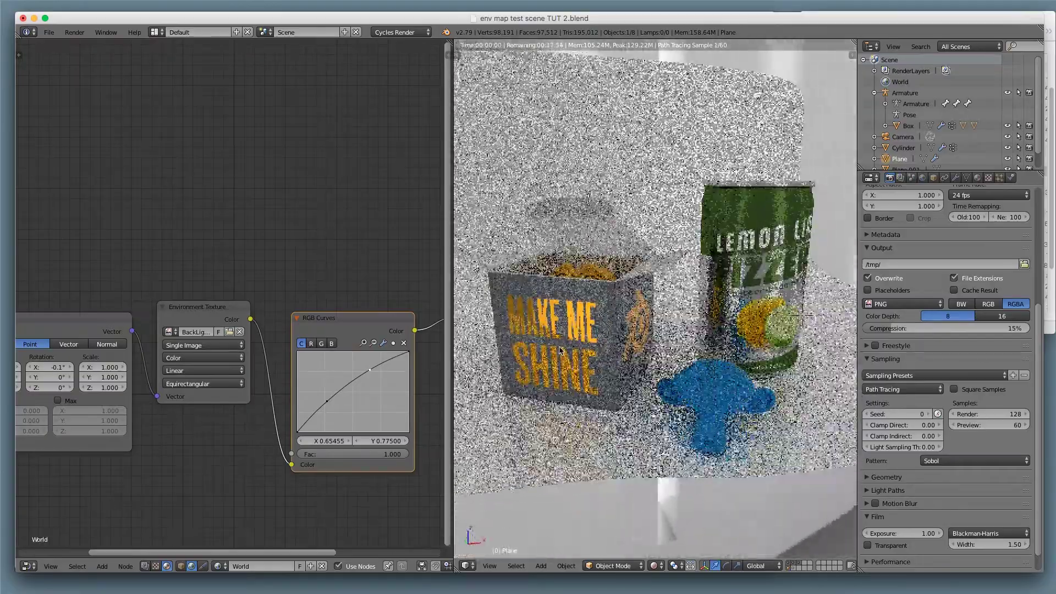
{"action": "middle_click_drag", "start_coordinate": [670, 389], "coordinate": [633, 366]}
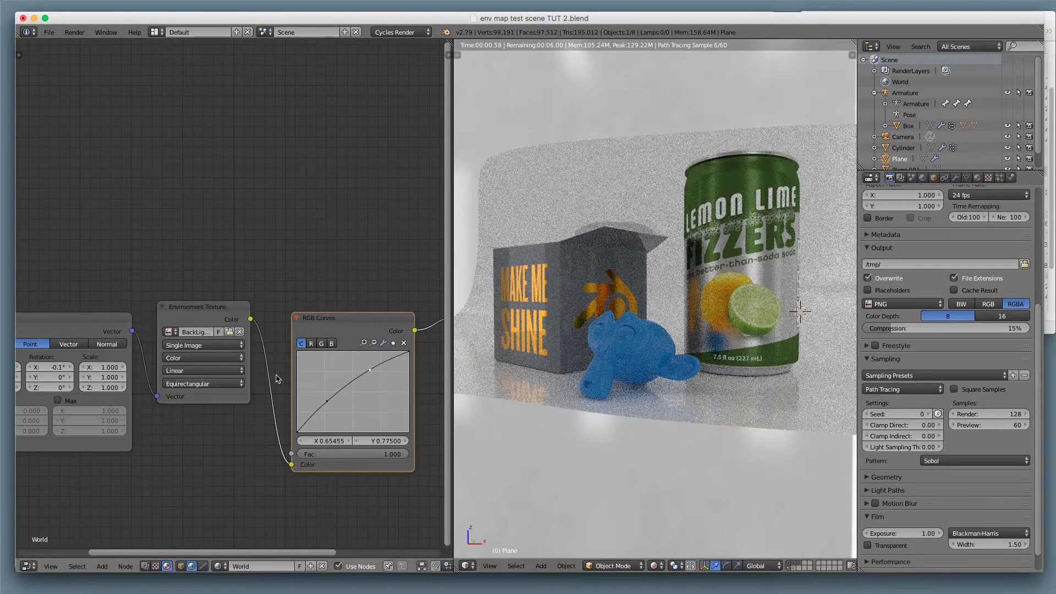
Set the Mapping node's Z rotation to 2.9° and check the reflections from a wider, higher view.
{"action": "left_click_drag", "start_coordinate": [54, 387], "coordinate": [82, 387]}
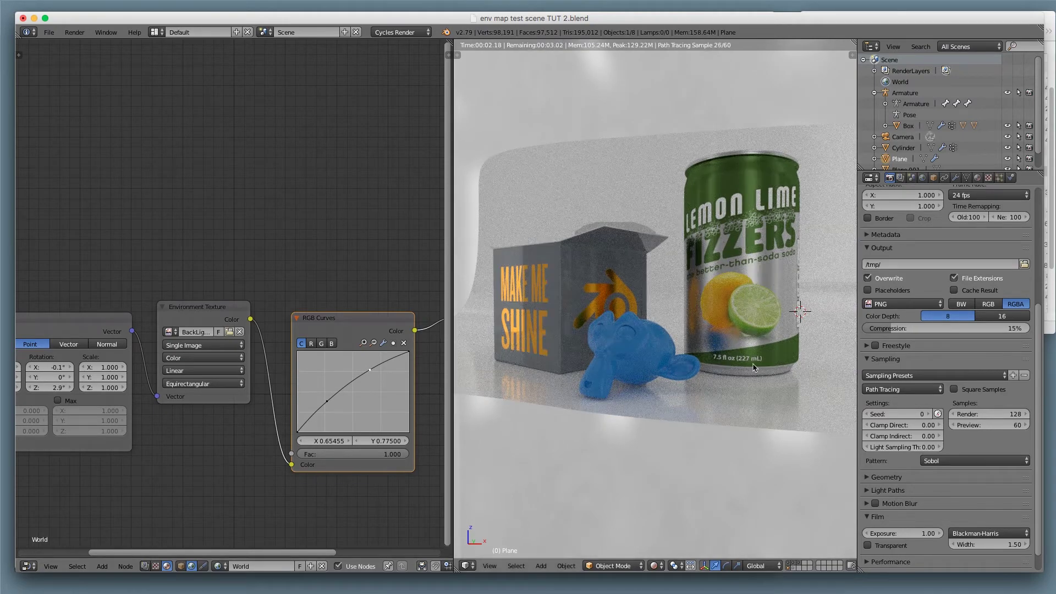
{"action": "scroll", "coordinate": [720, 353], "scroll_direction": "down", "scroll_amount": 2}
{"action": "middle_click_drag", "start_coordinate": [720, 354], "coordinate": [720, 375]}
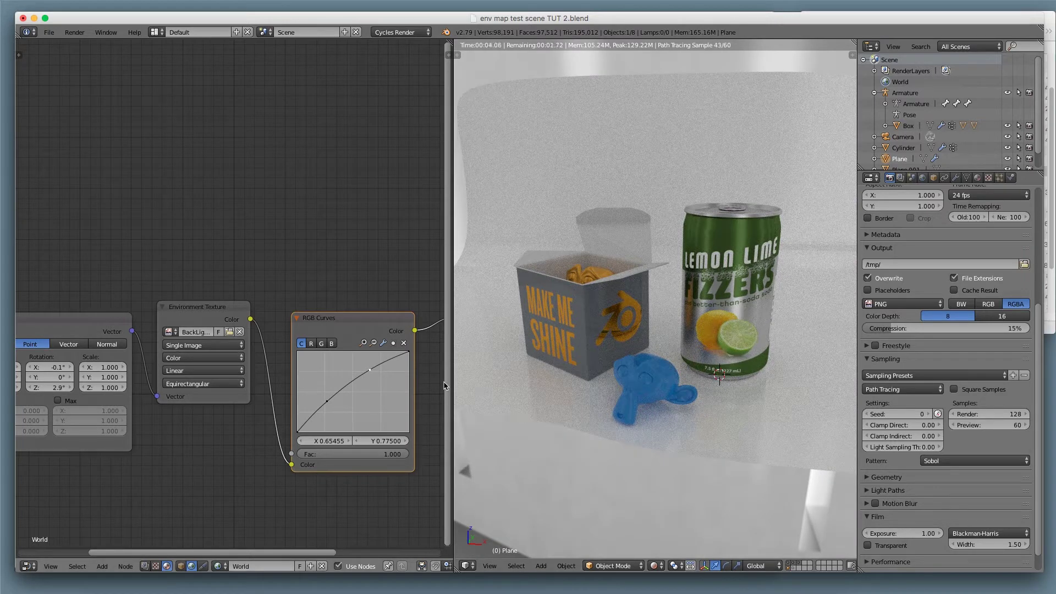
{"action": "middle_click_drag", "start_coordinate": [570, 338], "coordinate": [599, 333]}
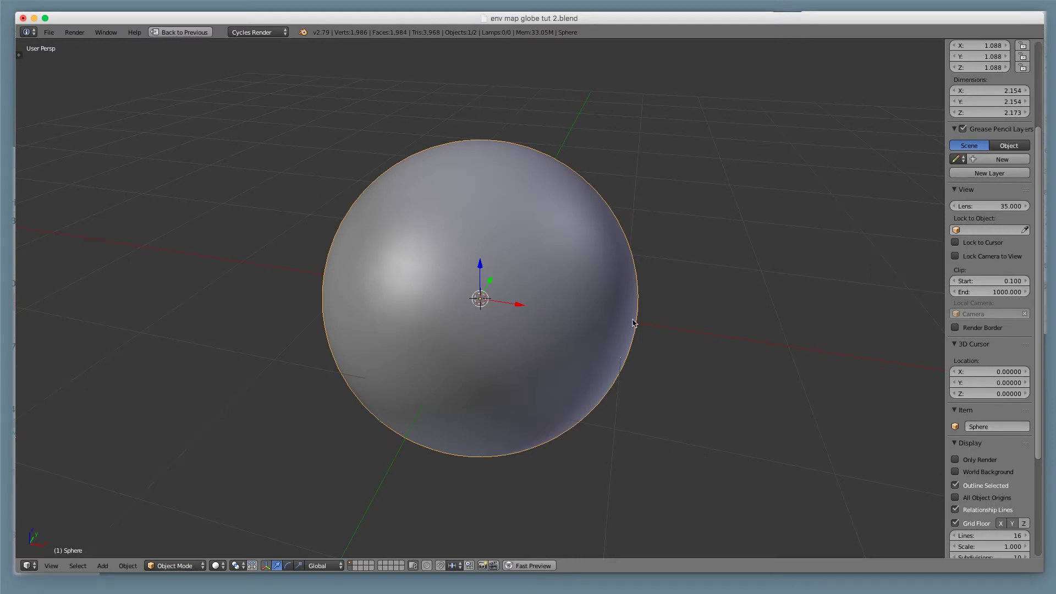
In the globe file, edit the sphere and mark its central back vertical edge line, pole to pole, as a seam.
{"action": "middle_click_drag", "start_coordinate": [639, 335], "coordinate": [672, 337]}
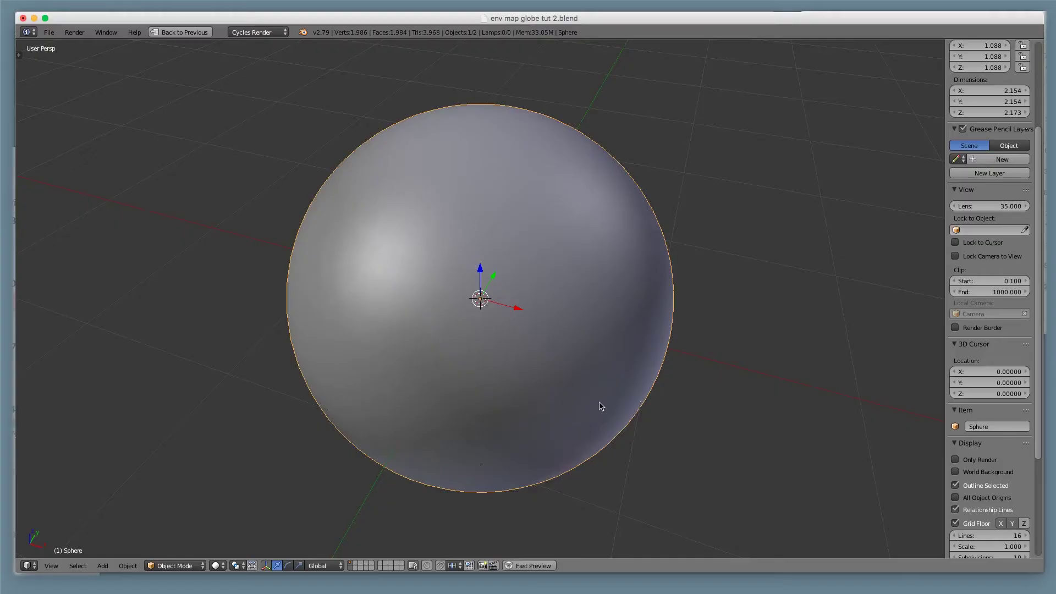
{"action": "key", "text": "Tab"}
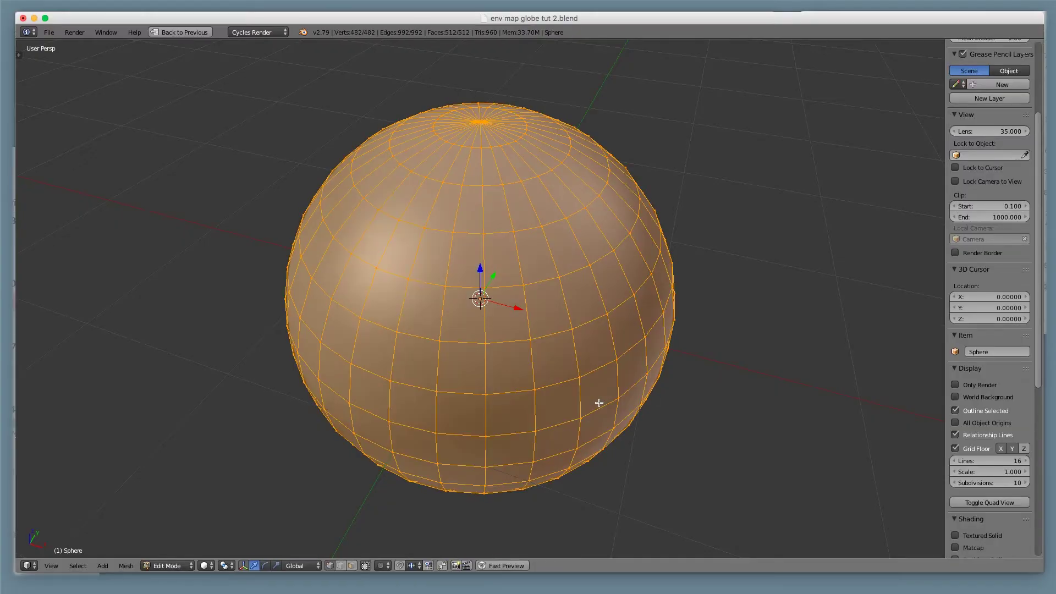
{"action": "key", "text": "KP_1"}
{"action": "key", "text": "ctrl+KP_1"}
{"action": "key", "text": "a"}
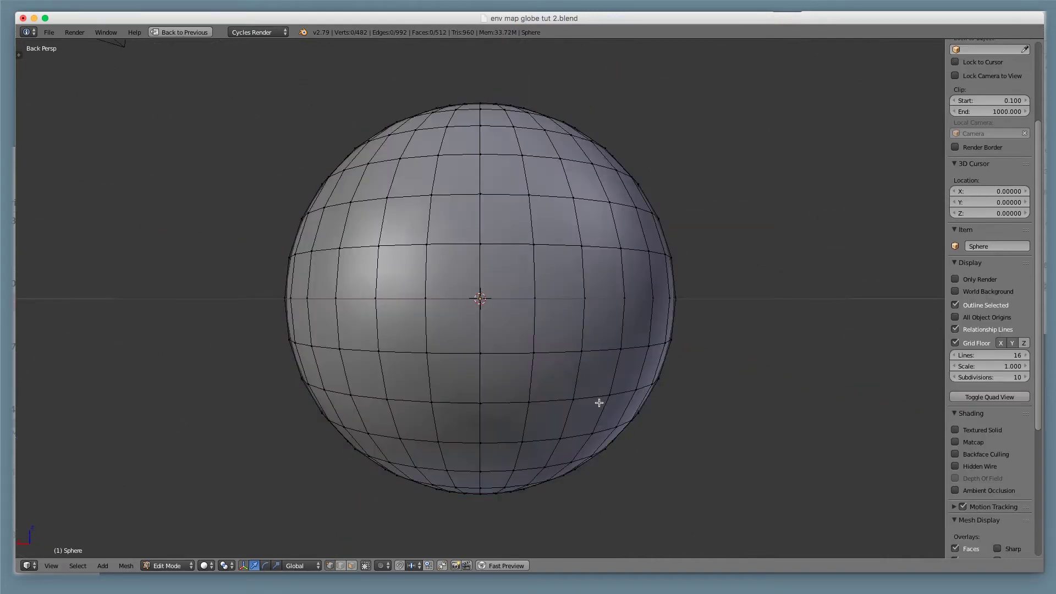
{"action": "right_click", "coordinate": [480, 336], "text": "alt"}
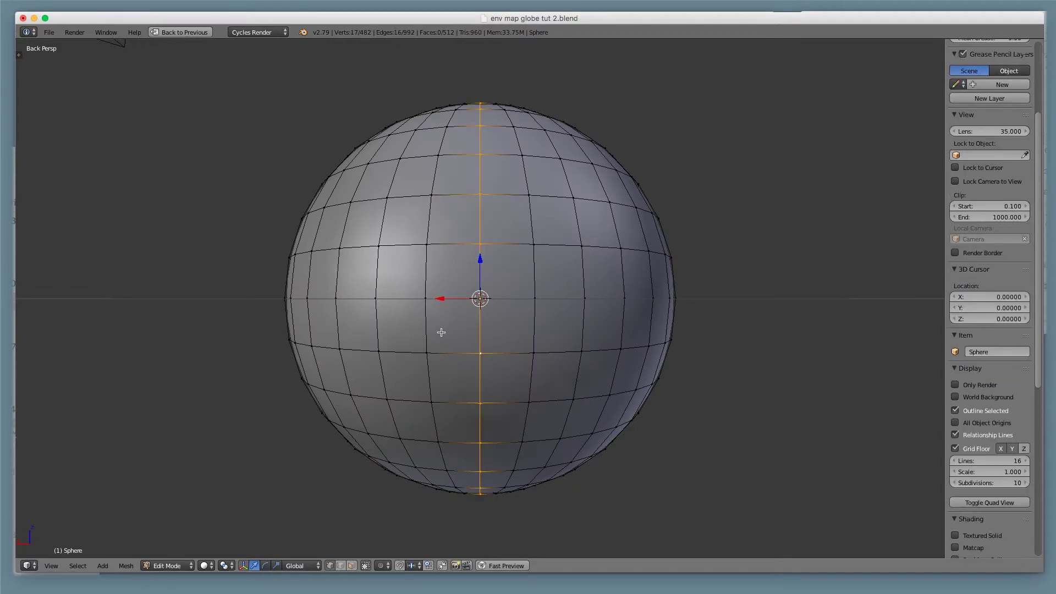
{"action": "key", "text": "t"}
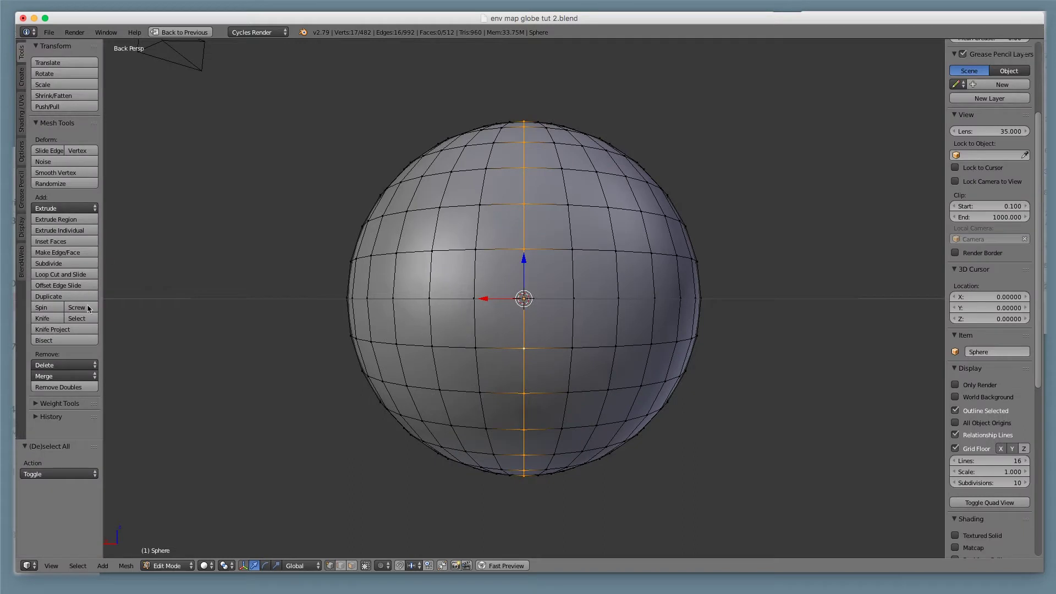
{"action": "left_click", "coordinate": [22, 112]}
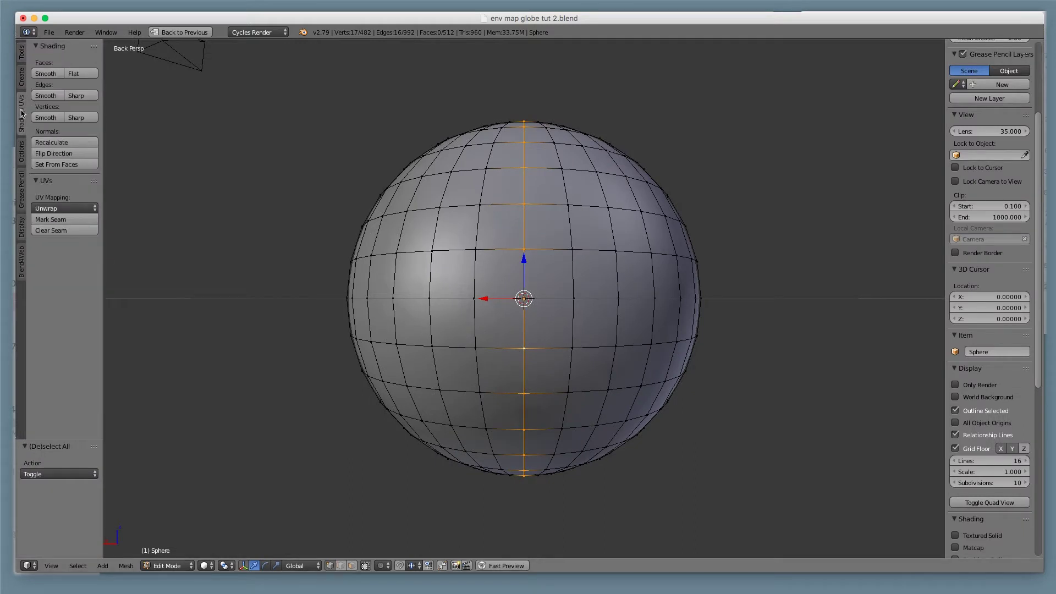
{"action": "left_click", "coordinate": [63, 218]}
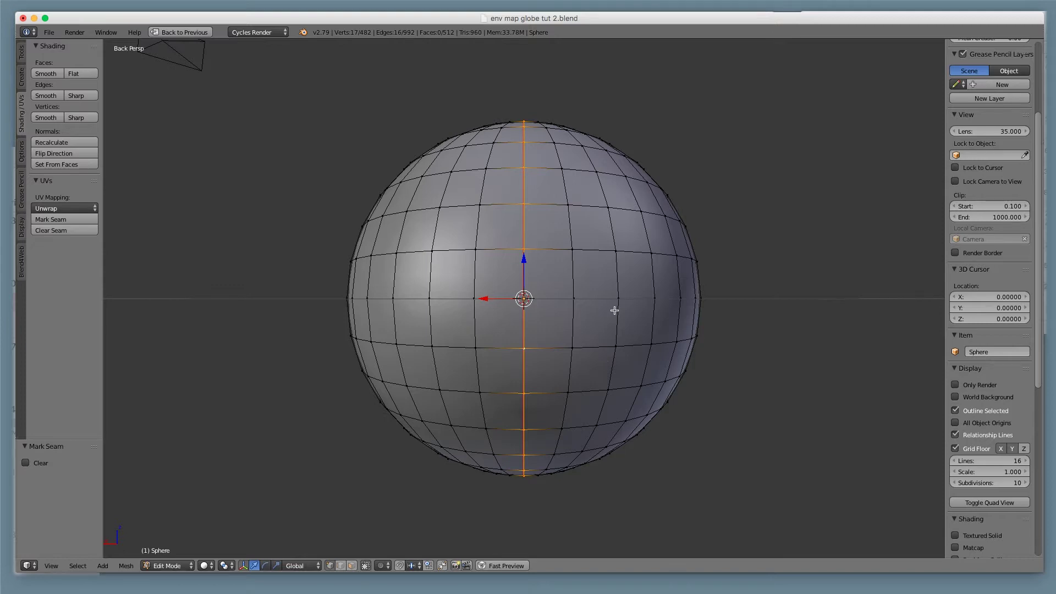
Restore the multi-editor layout and select the sphere's whole mesh in front view.
{"action": "key", "text": "ctrl+Up"}
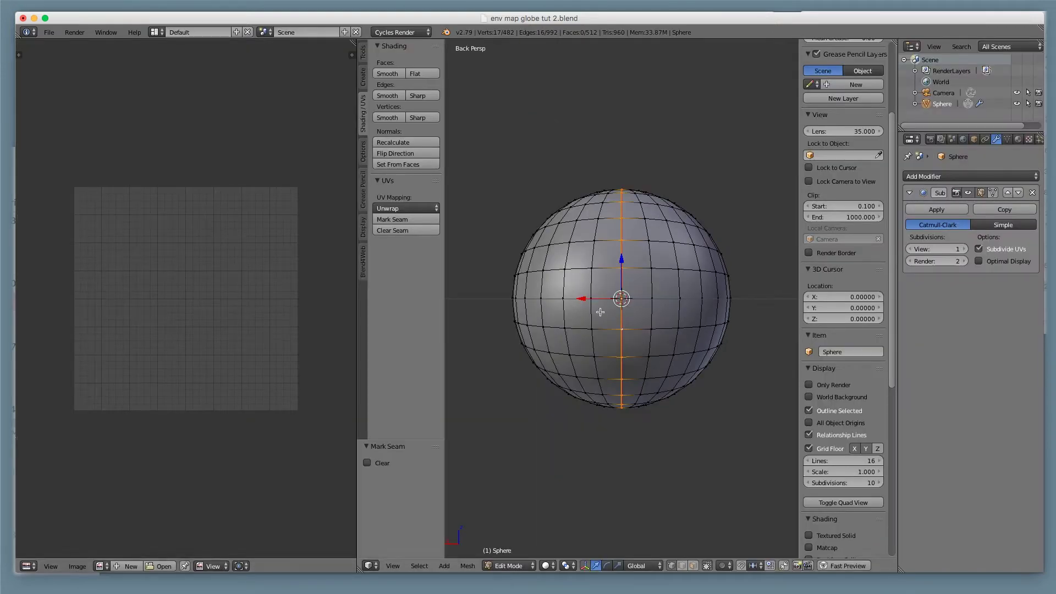
{"action": "scroll", "coordinate": [558, 302], "scroll_direction": "up", "scroll_amount": 3}
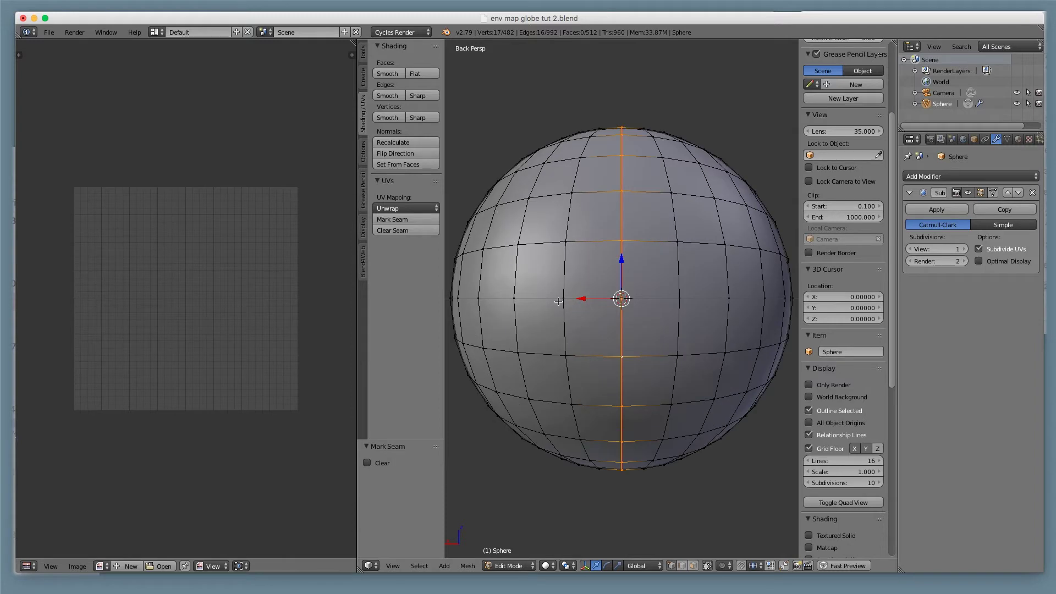
{"action": "scroll", "coordinate": [588, 330], "scroll_direction": "down", "scroll_amount": 1}
{"action": "key", "text": "KP_1"}
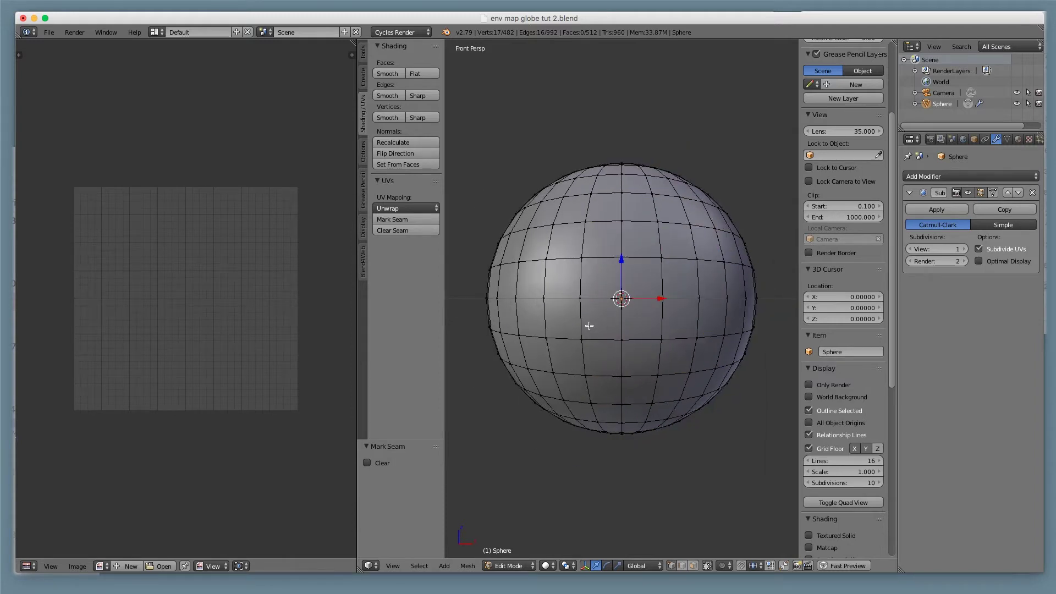
{"action": "key", "text": "a"}
{"action": "key", "text": "a"}
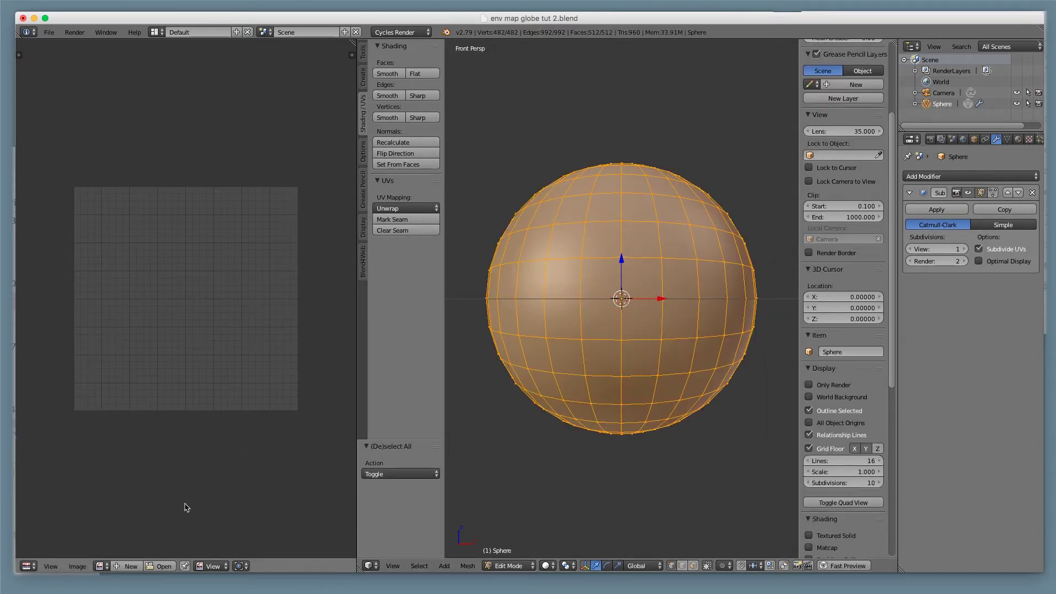
Load the nasa blue marble nov 2K.jpg image in the UV/Image Editor and fit the map in view.
{"action": "left_click", "coordinate": [101, 567]}
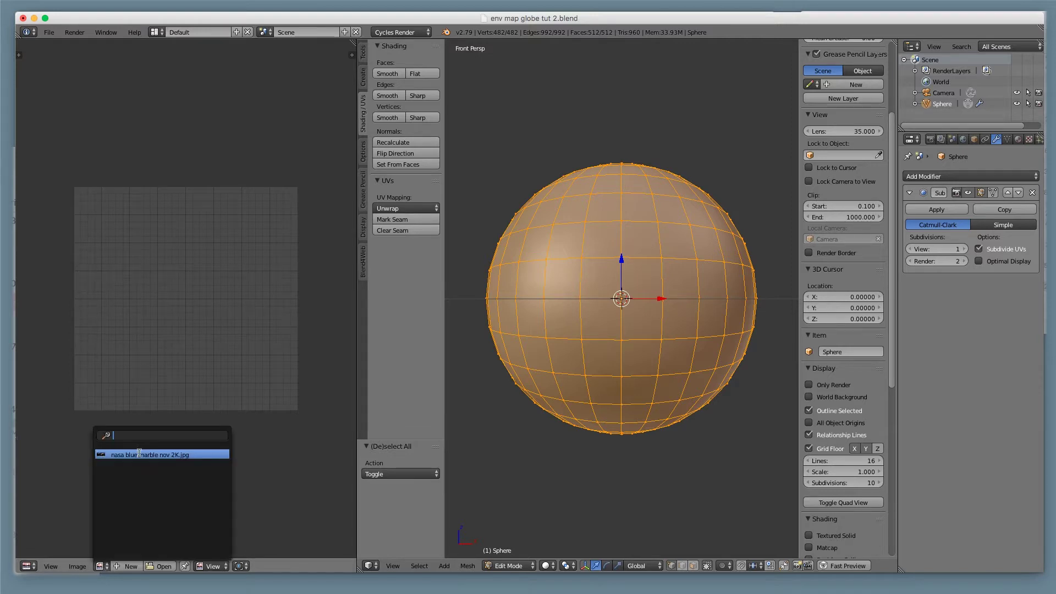
{"action": "left_click", "coordinate": [139, 455]}
{"action": "key", "text": "shift+Home"}
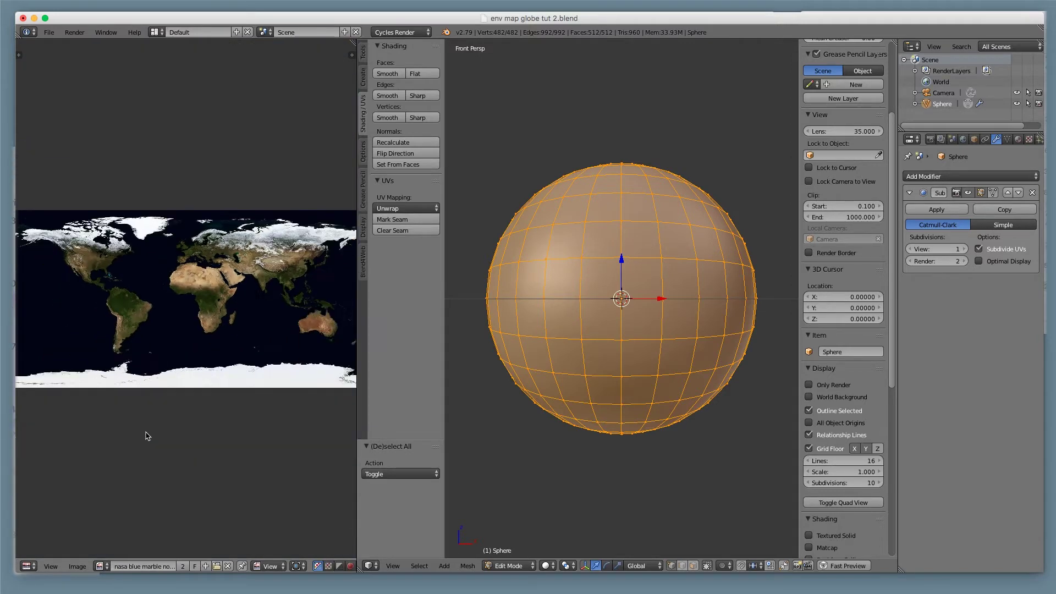
{"action": "scroll", "coordinate": [147, 436], "scroll_direction": "down", "scroll_amount": 1}
{"action": "scroll", "coordinate": [147, 436], "scroll_direction": "up", "scroll_amount": 1}
{"action": "scroll", "coordinate": [192, 283], "scroll_direction": "up", "scroll_amount": 1}
{"action": "scroll", "coordinate": [193, 282], "scroll_direction": "down", "scroll_amount": 2}
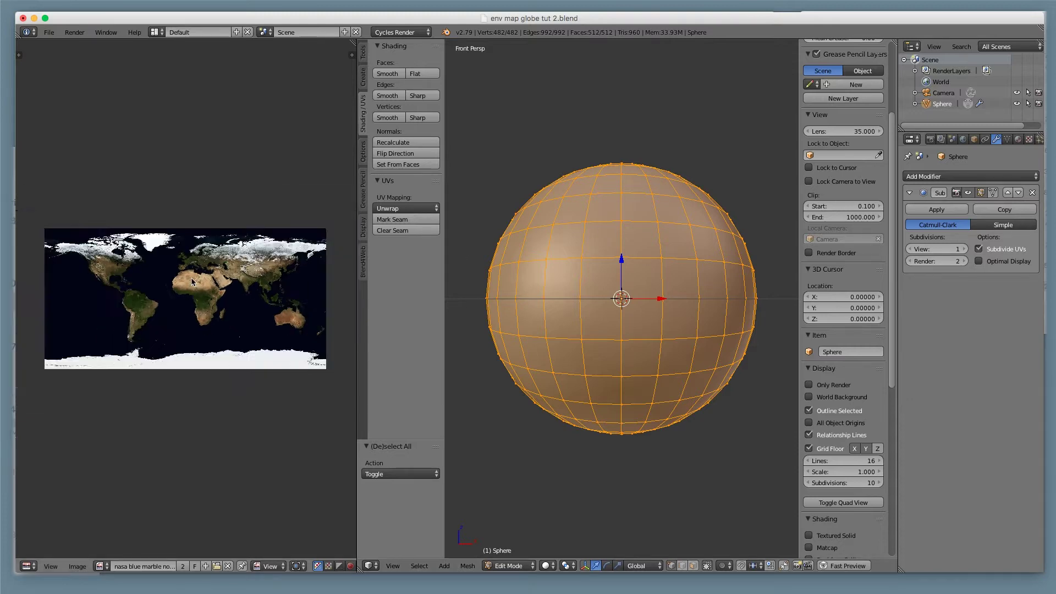
{"action": "scroll", "coordinate": [192, 282], "scroll_direction": "up", "scroll_amount": 1}
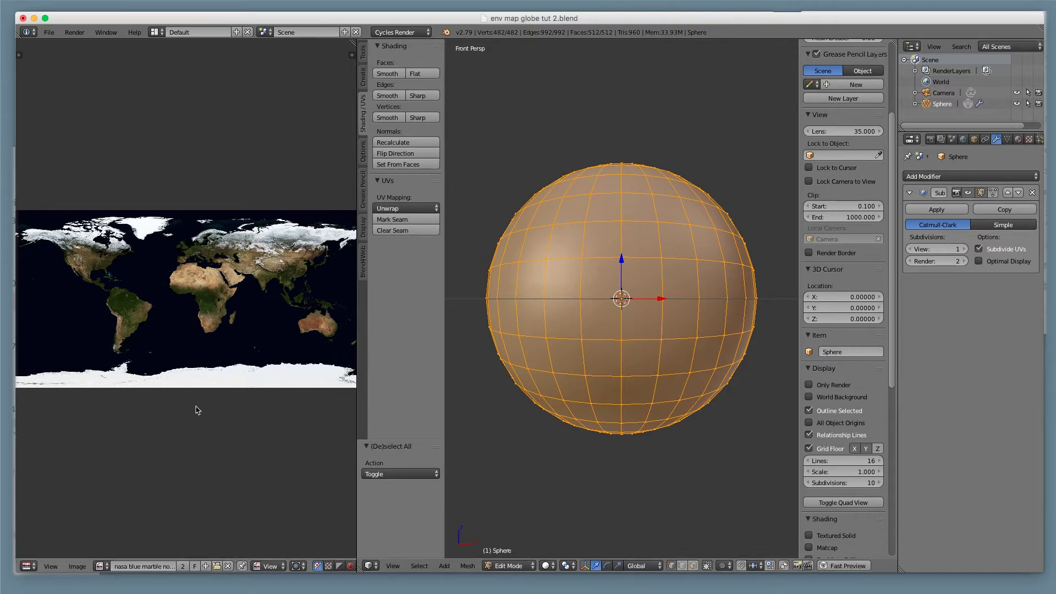
Switch to the browser to view NASA's Visible Earth Blue Marble collection and return to Blender.
{"action": "key", "text": "super+Tab"}
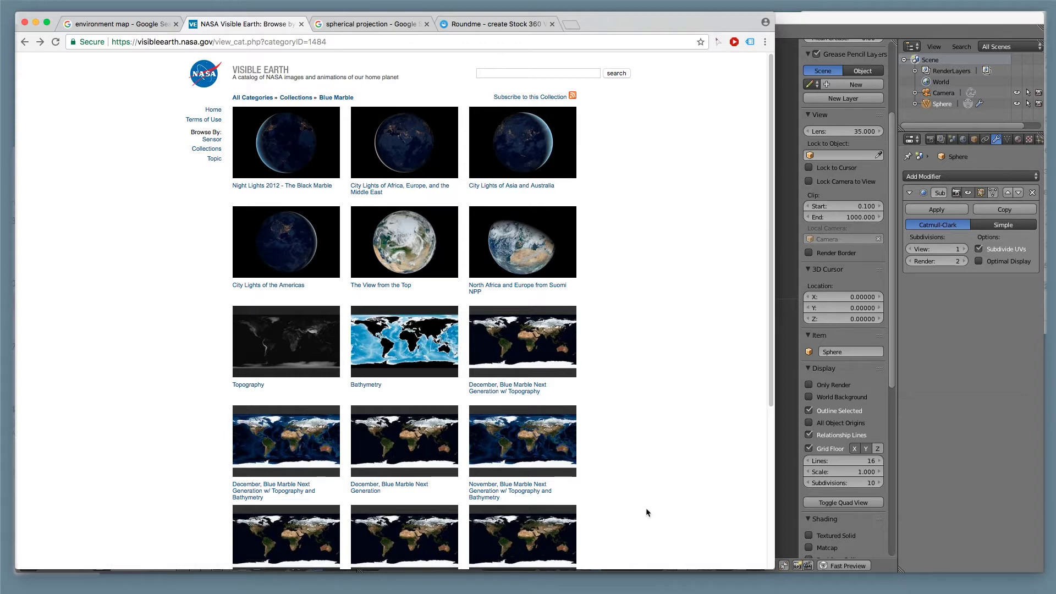
{"action": "left_click", "coordinate": [799, 480]}
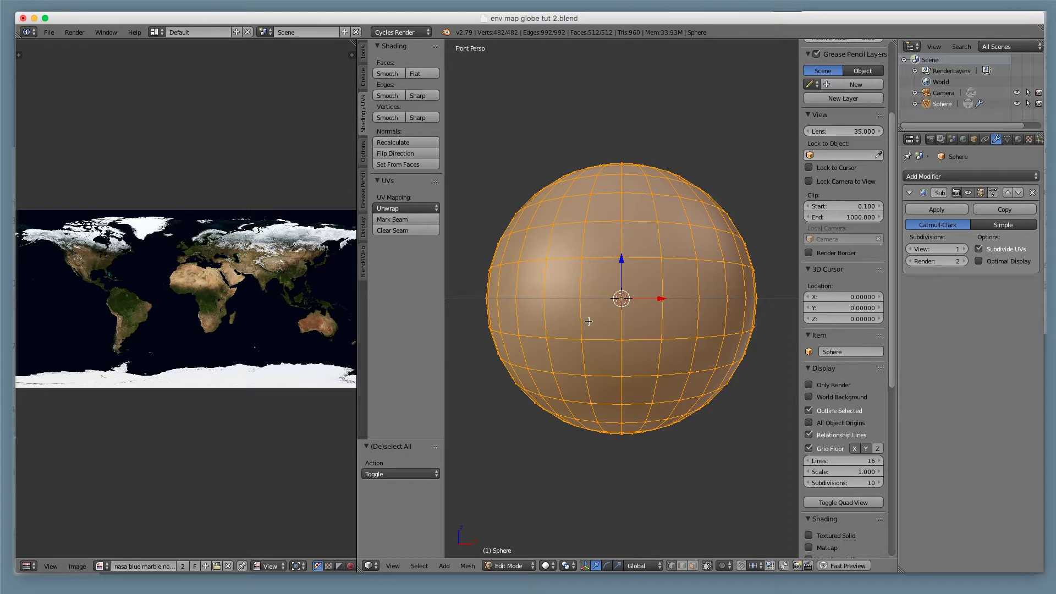
UV map the selected sphere mesh with Sphere Projection and hide the 3D view's tool shelf and properties region.
{"action": "scroll", "coordinate": [600, 303], "scroll_direction": "up", "scroll_amount": 2}
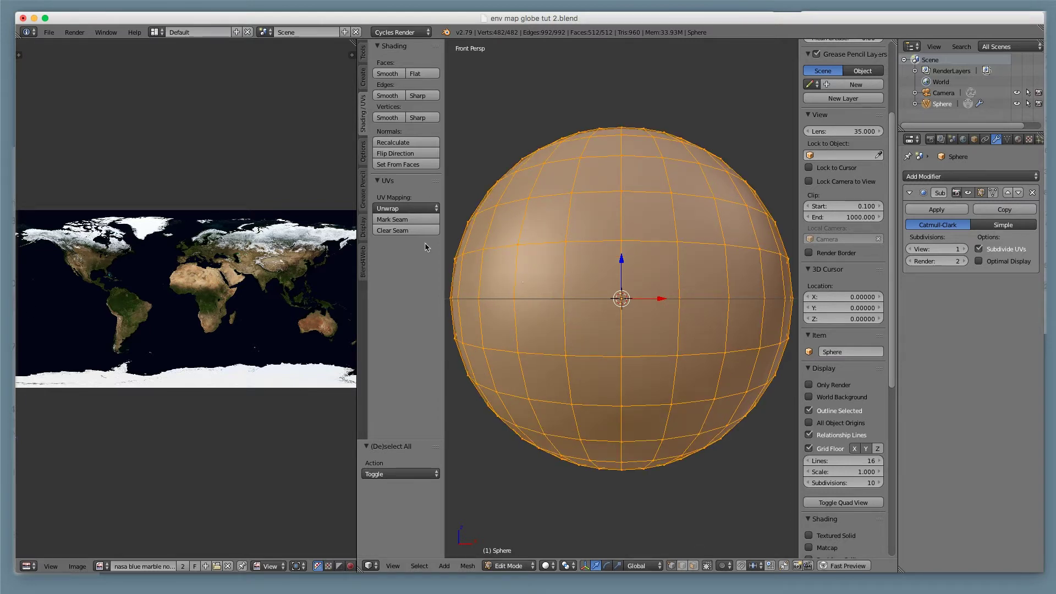
{"action": "left_click", "coordinate": [397, 206]}
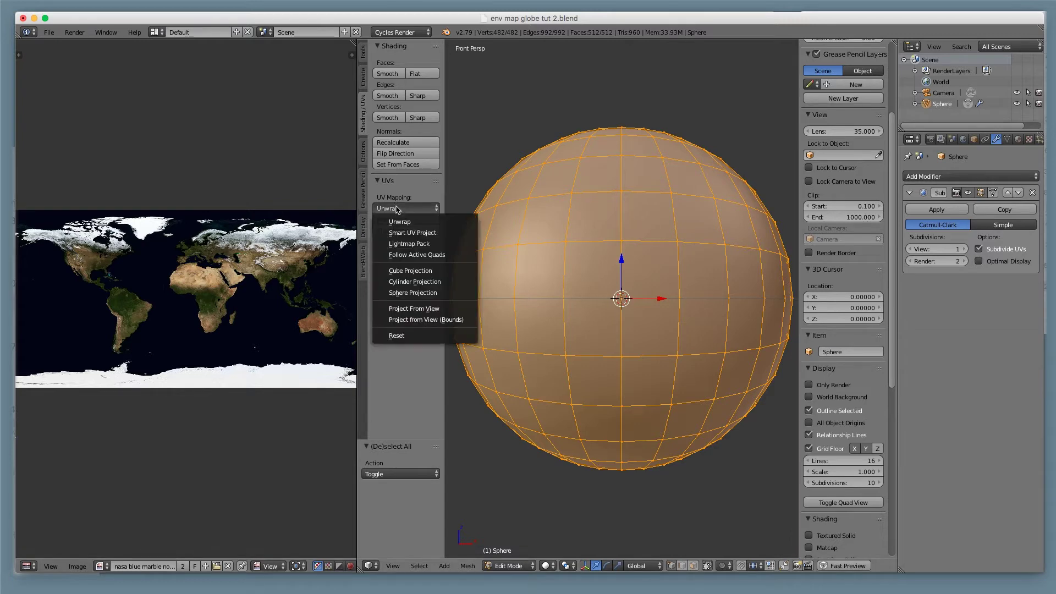
{"action": "left_click", "coordinate": [430, 294]}
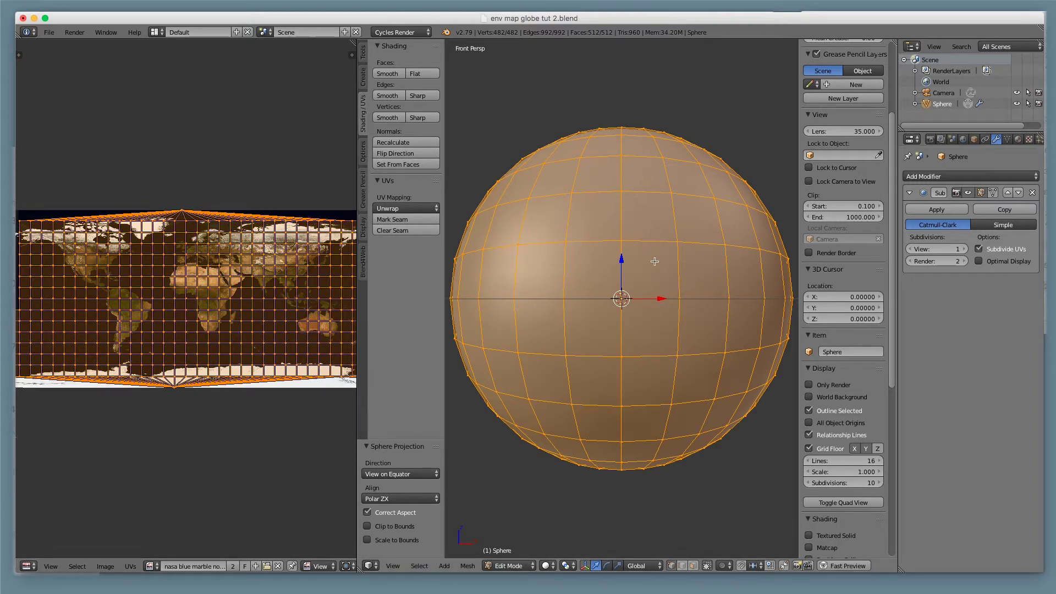
{"action": "scroll", "coordinate": [654, 261], "scroll_direction": "down", "scroll_amount": 1}
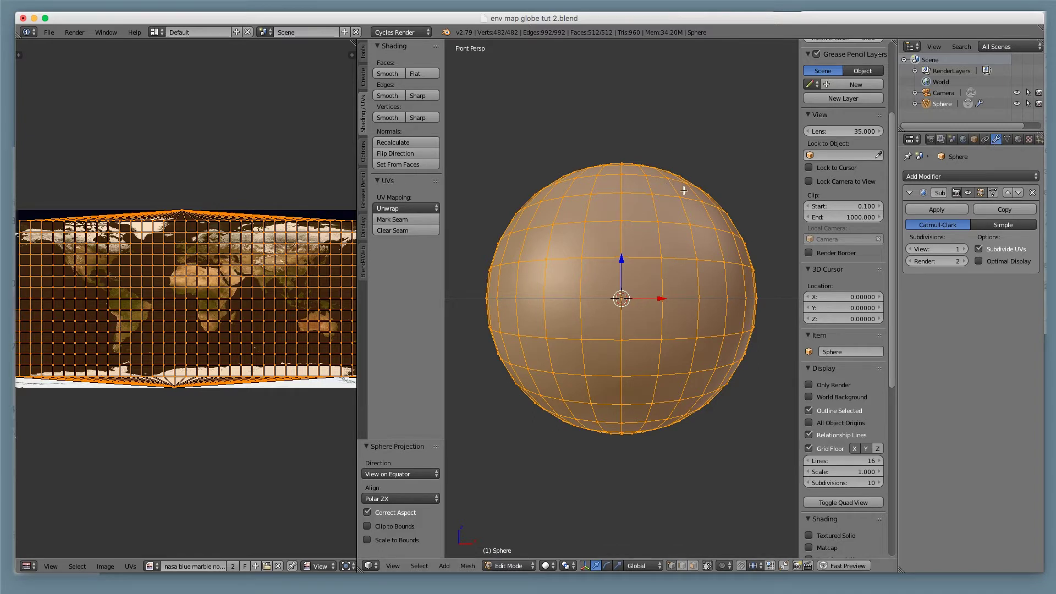
{"action": "key", "text": "n"}
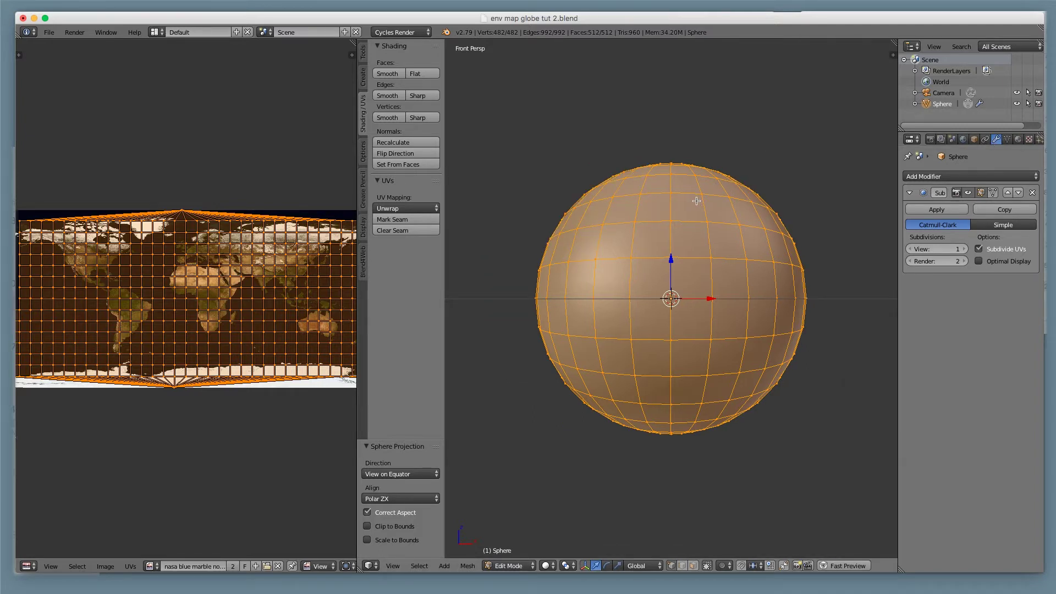
{"action": "key", "text": "t"}
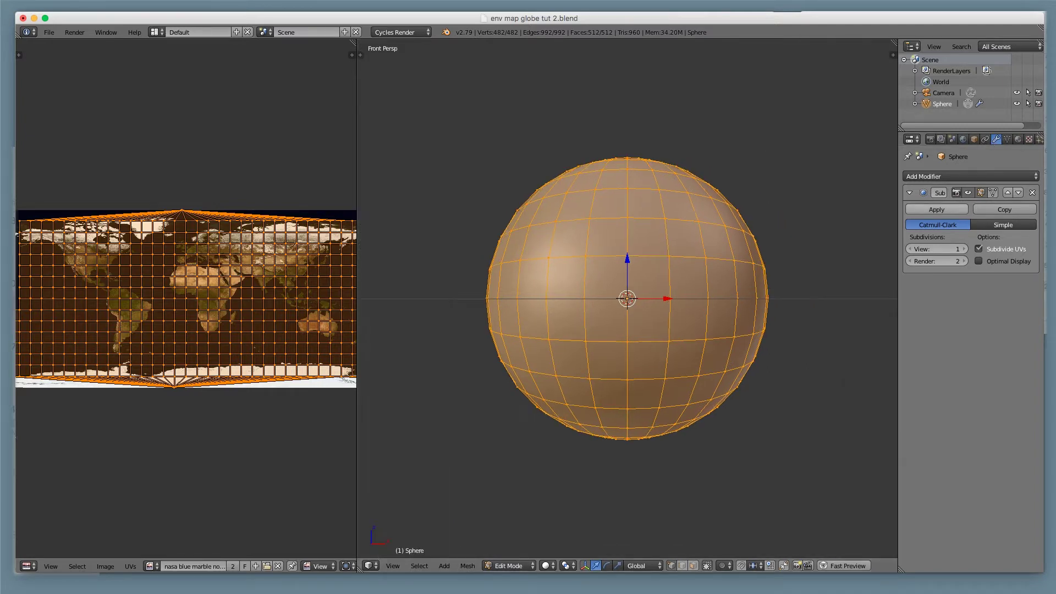
Assign the existing Sphere proj material to the sphere and display it with Texture viewport shading, orbiting to inspect the mapped globe.
{"action": "left_click", "coordinate": [1018, 139]}
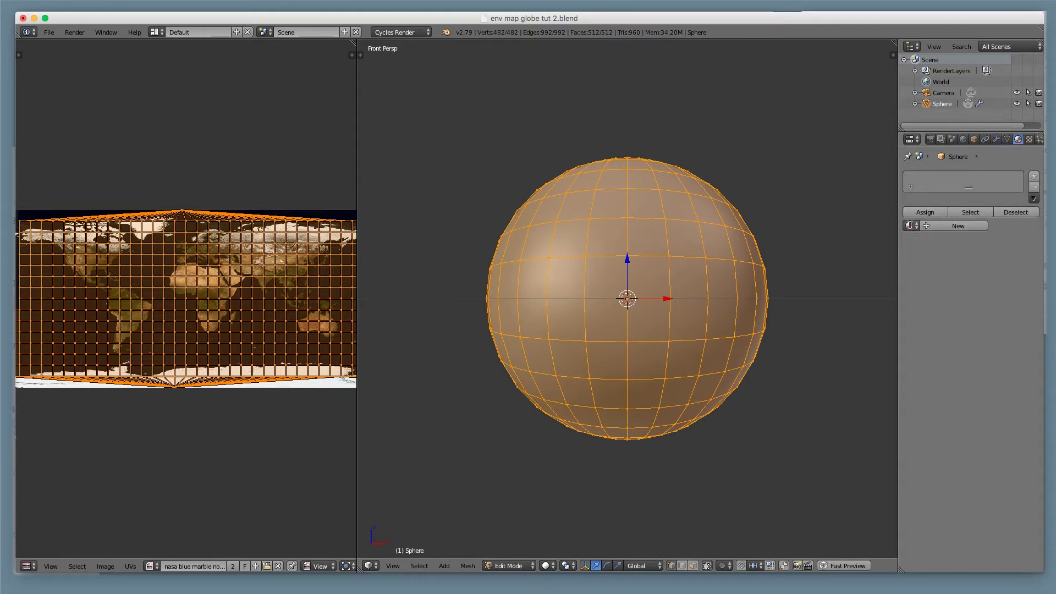
{"action": "left_click", "coordinate": [911, 226]}
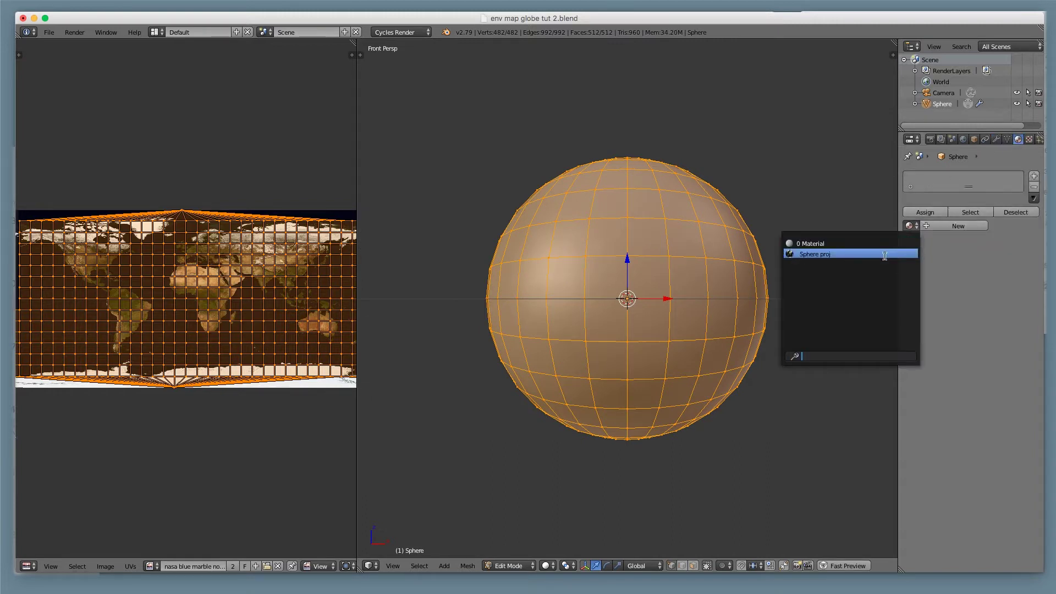
{"action": "left_click", "coordinate": [848, 253]}
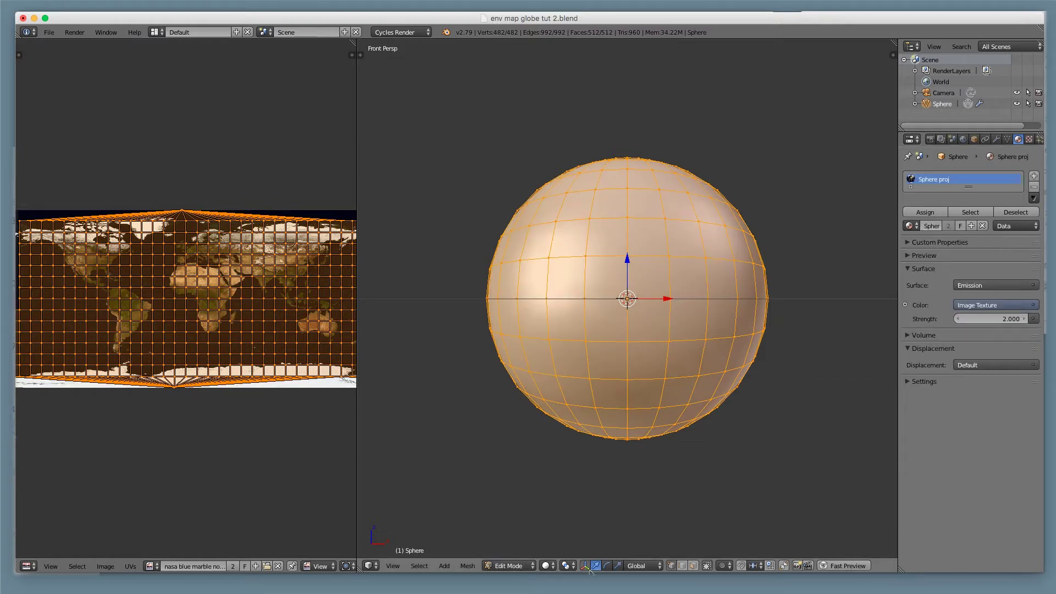
{"action": "left_click", "coordinate": [546, 565]}
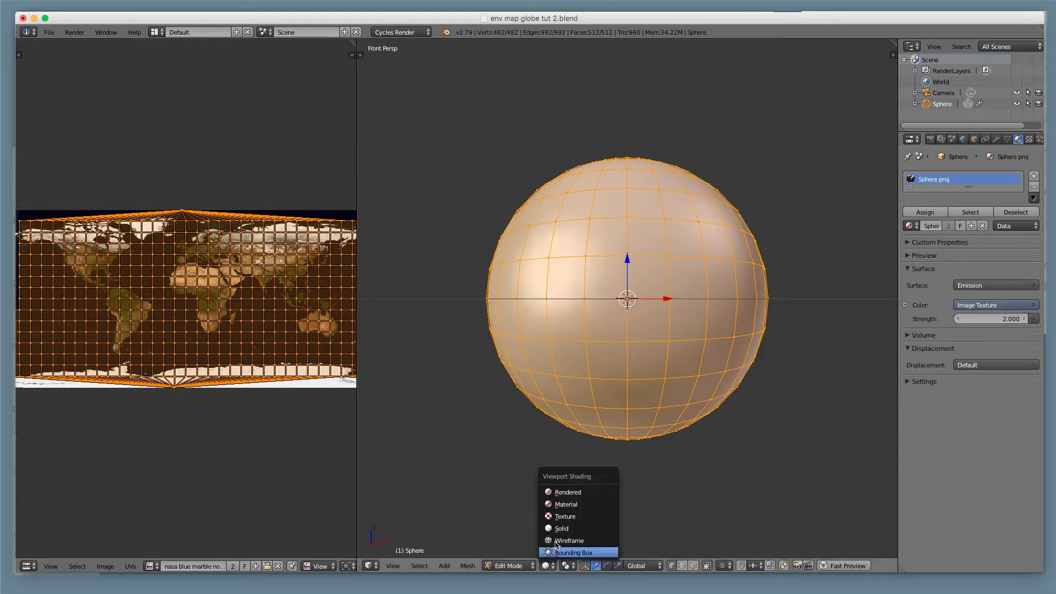
{"action": "left_click", "coordinate": [570, 513]}
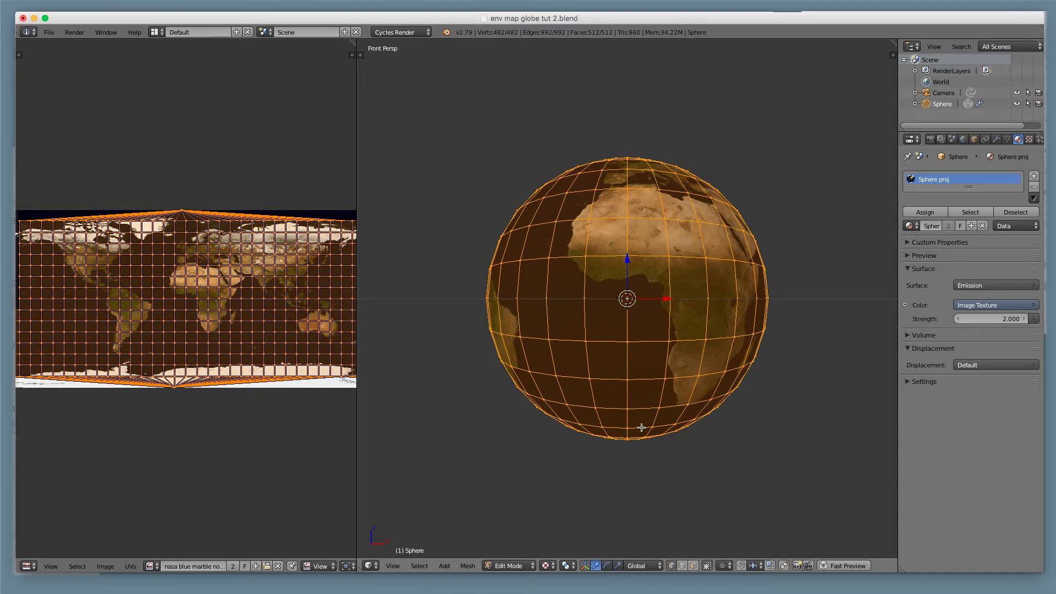
{"action": "scroll", "coordinate": [691, 365], "scroll_direction": "up", "scroll_amount": 3}
{"action": "scroll", "coordinate": [698, 368], "scroll_direction": "down", "scroll_amount": 2}
{"action": "middle_click_drag", "start_coordinate": [697, 368], "coordinate": [678, 395]}
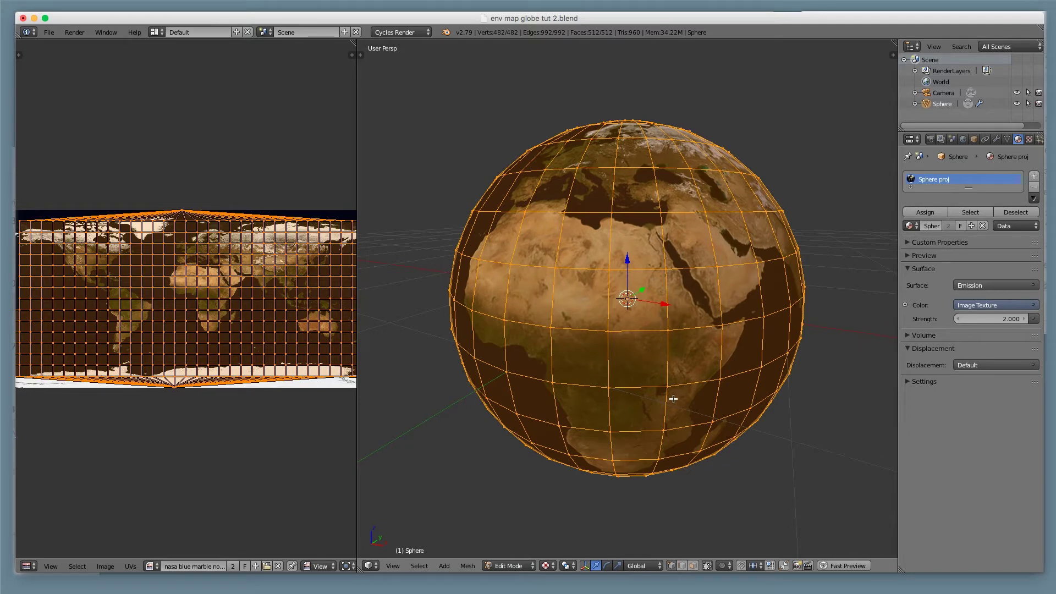
Return to Object Mode, scale the globe up until it surrounds the viewpoint, and switch the viewport to Rendered shading.
{"action": "key", "text": "Tab"}
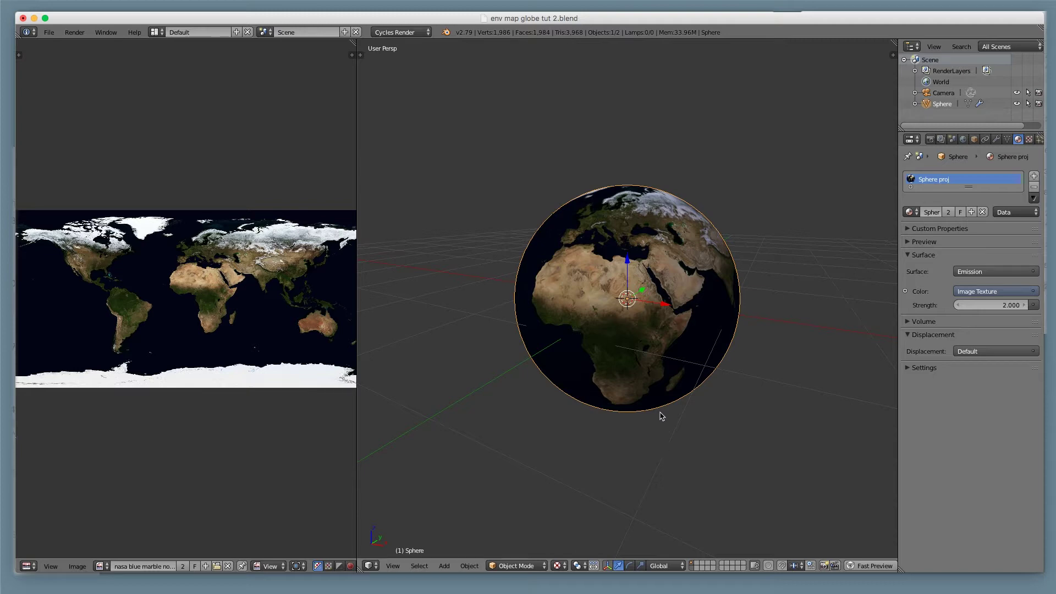
{"action": "key", "text": "s"}
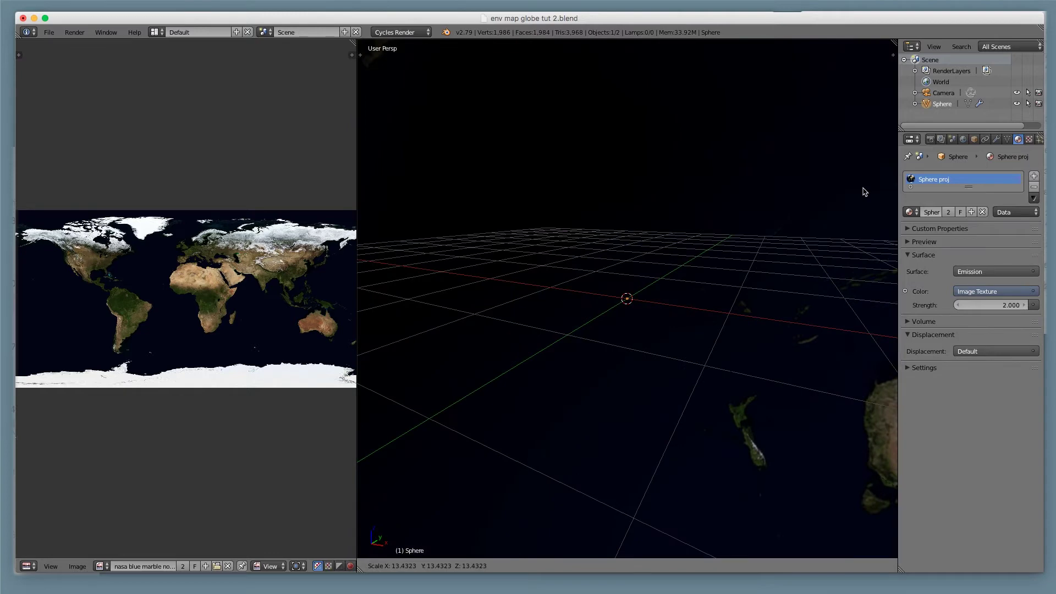
{"action": "left_click", "coordinate": [546, 142]}
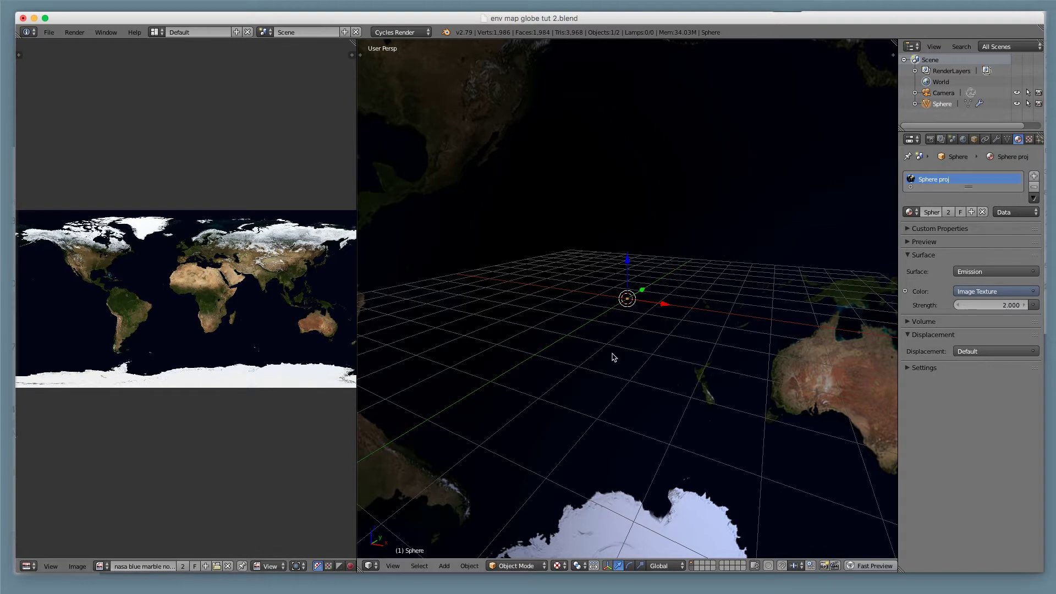
{"action": "key", "text": "shift+z"}
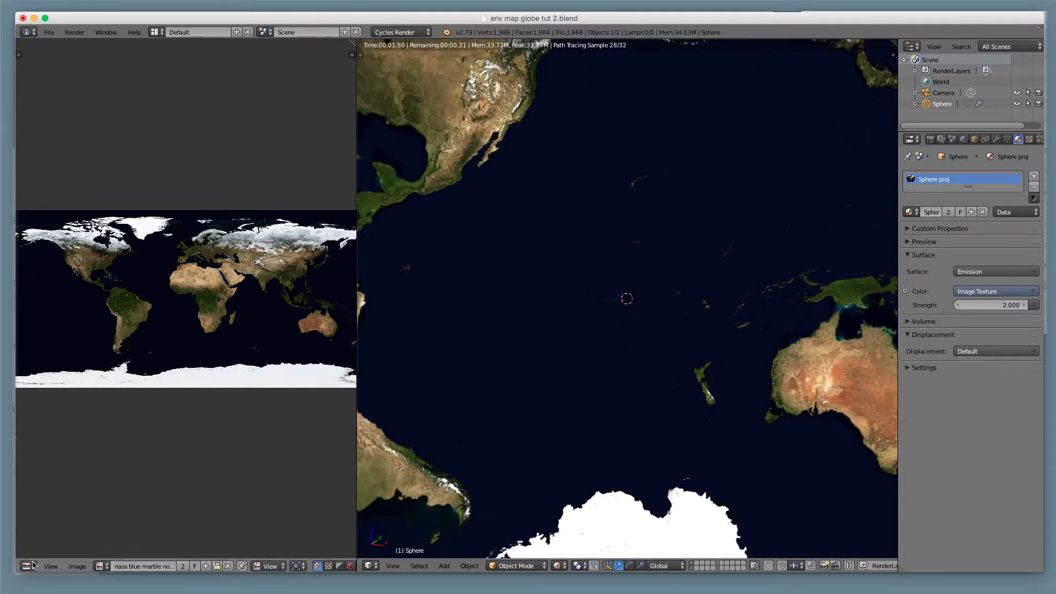
Replace the UV/Image Editor with the Node Editor, show the Sphere proj material's nodes, and look around inside the rendered globe.
{"action": "left_click", "coordinate": [28, 566]}
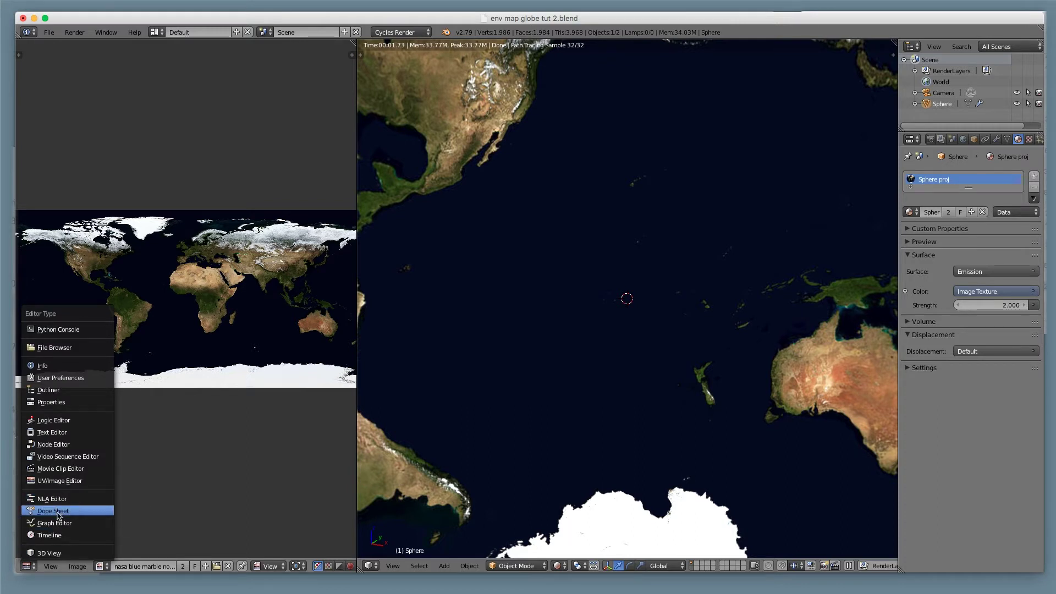
{"action": "left_click", "coordinate": [65, 445]}
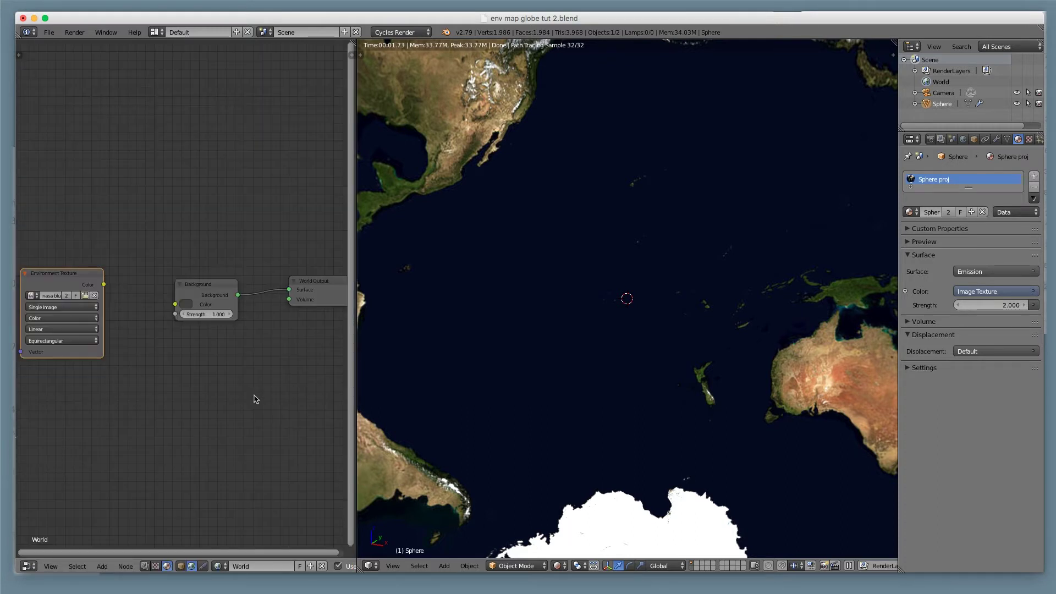
{"action": "scroll", "coordinate": [255, 399], "scroll_direction": "up", "scroll_amount": 1}
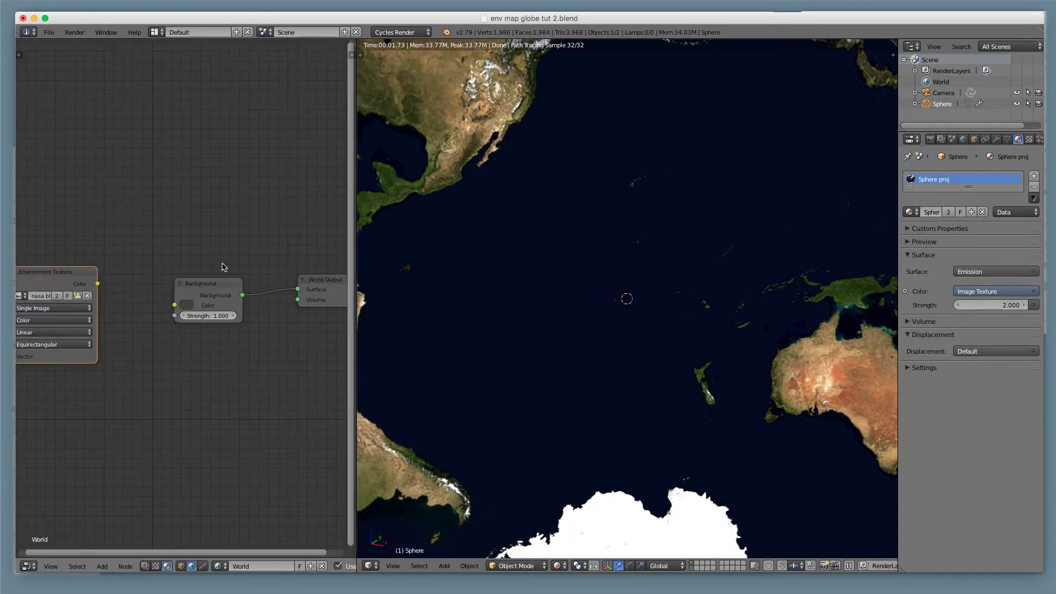
{"action": "left_click", "coordinate": [180, 566]}
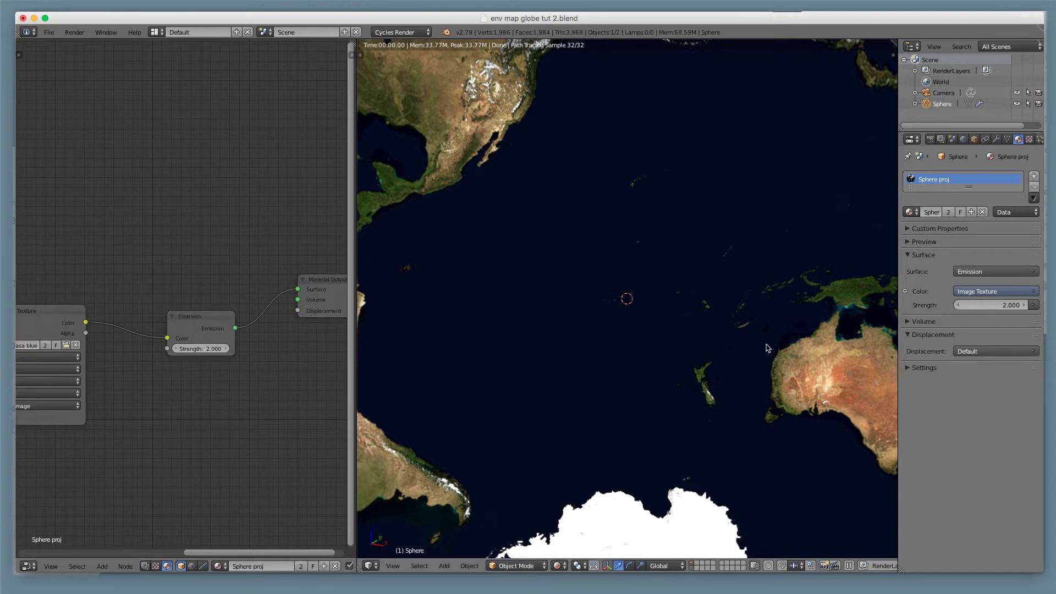
{"action": "scroll", "coordinate": [768, 348], "scroll_direction": "down", "scroll_amount": 1}
{"action": "scroll", "coordinate": [768, 348], "scroll_direction": "up", "scroll_amount": 1}
{"action": "scroll", "coordinate": [768, 349], "scroll_direction": "down", "scroll_amount": 1}
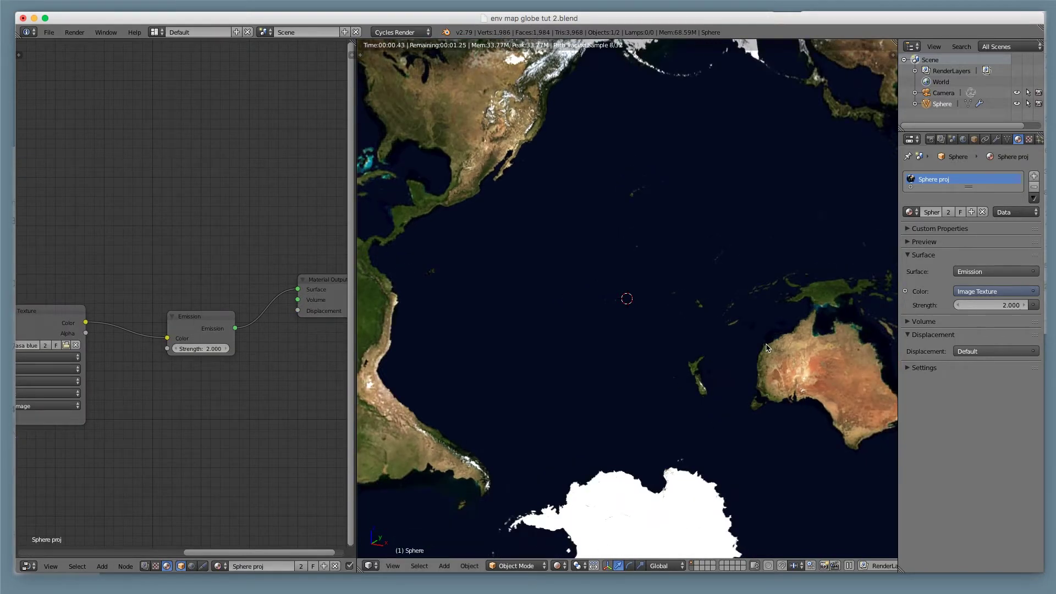
{"action": "middle_click_drag", "start_coordinate": [768, 349], "coordinate": [670, 302]}
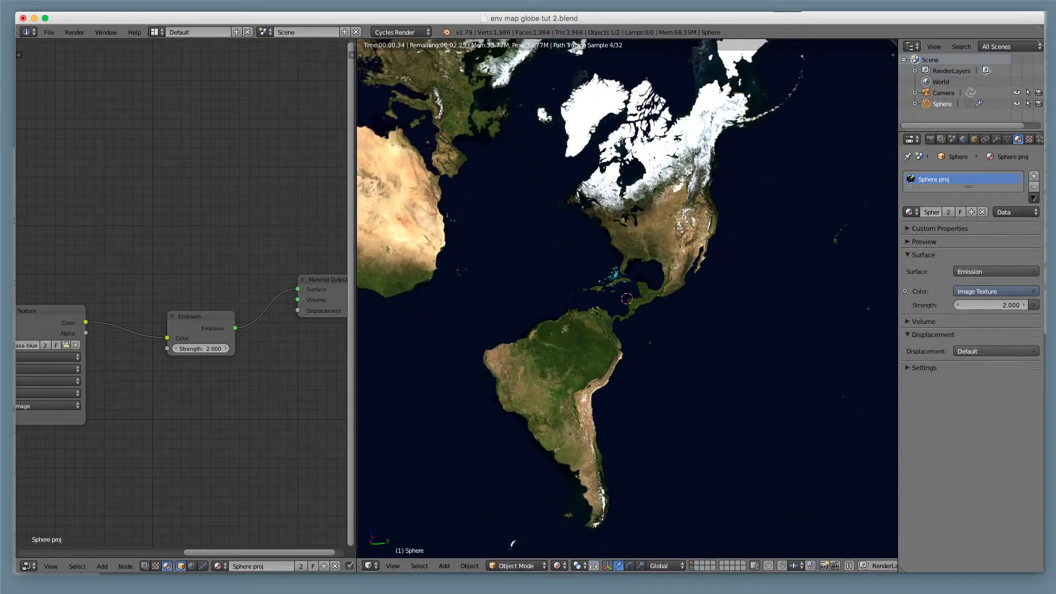
Hide the sphere's layer, connect the world's Environment Texture Color to the Background Color, and look around the rendered environment.
{"action": "left_click", "coordinate": [692, 566]}
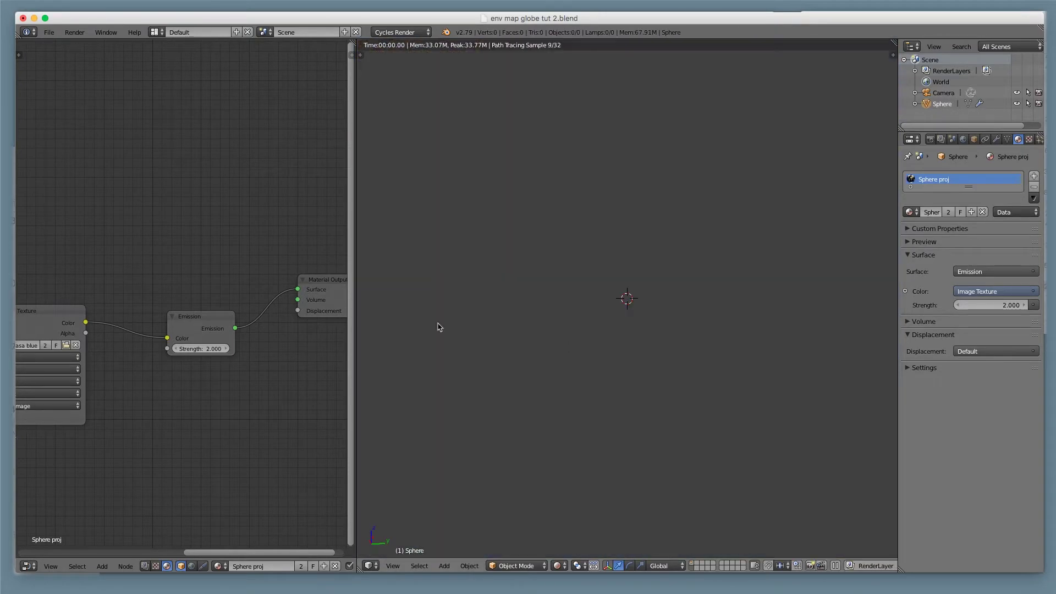
{"action": "left_click", "coordinate": [190, 566]}
{"action": "left_click_drag", "start_coordinate": [98, 284], "coordinate": [174, 305]}
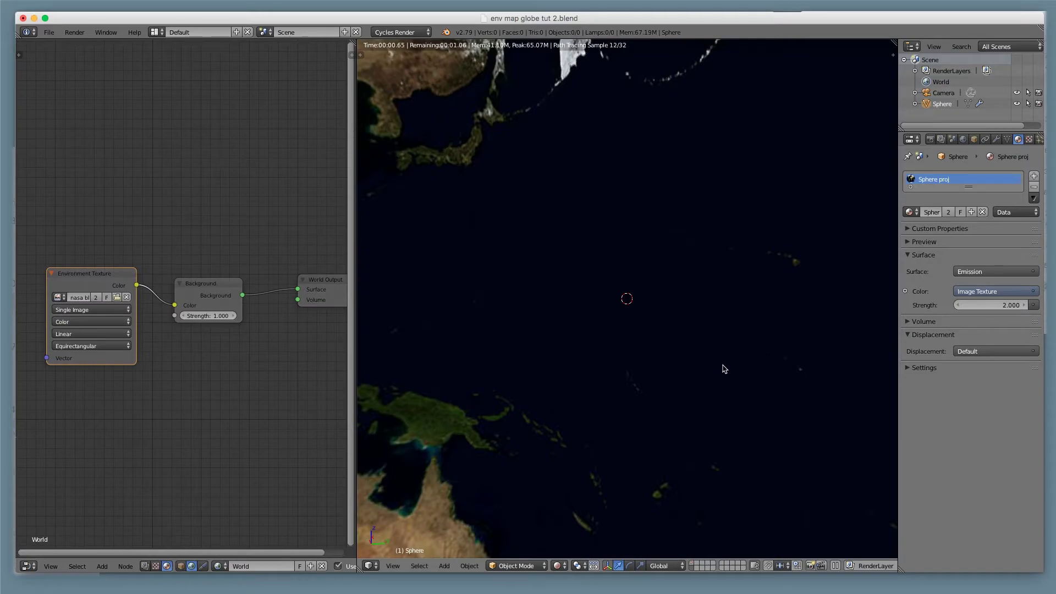
{"action": "middle_click_drag", "start_coordinate": [716, 347], "coordinate": [444, 351]}
{"action": "middle_click_drag", "start_coordinate": [625, 386], "coordinate": [651, 418]}
Show the sphere's layer again, display the sphere material's nodes, and compare the globe from outside and inside against the environment.
{"action": "left_click", "coordinate": [692, 567]}
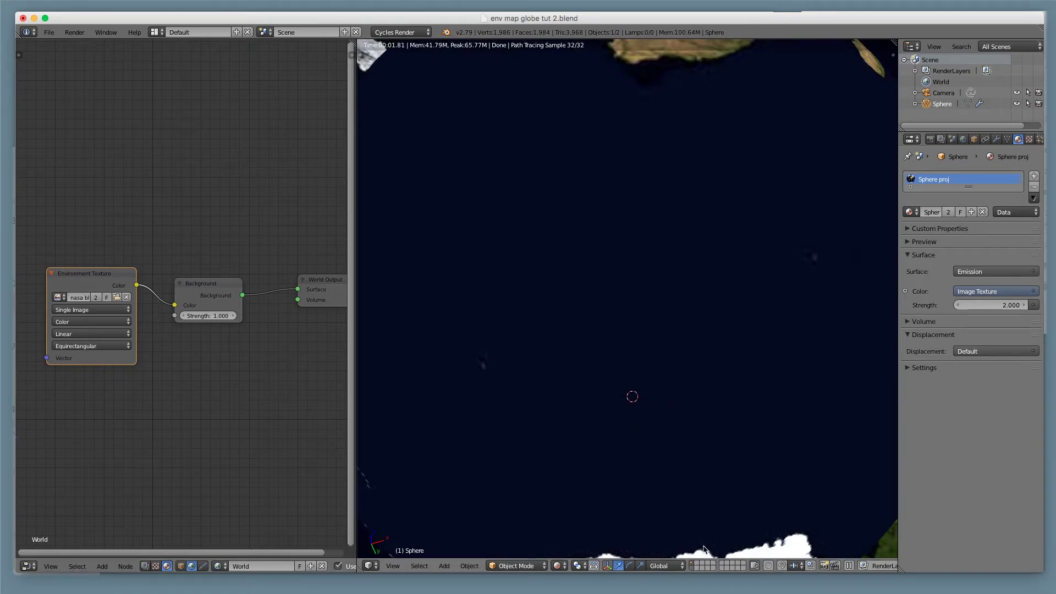
{"action": "left_click", "coordinate": [180, 566]}
{"action": "key", "text": "Home"}
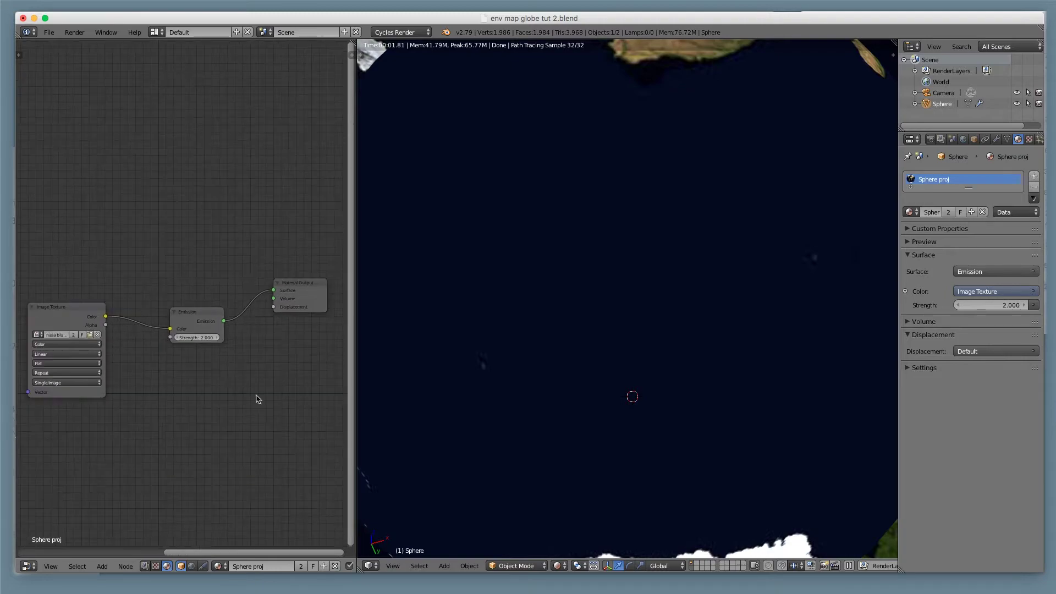
{"action": "scroll", "coordinate": [613, 370], "scroll_direction": "down", "scroll_amount": 2}
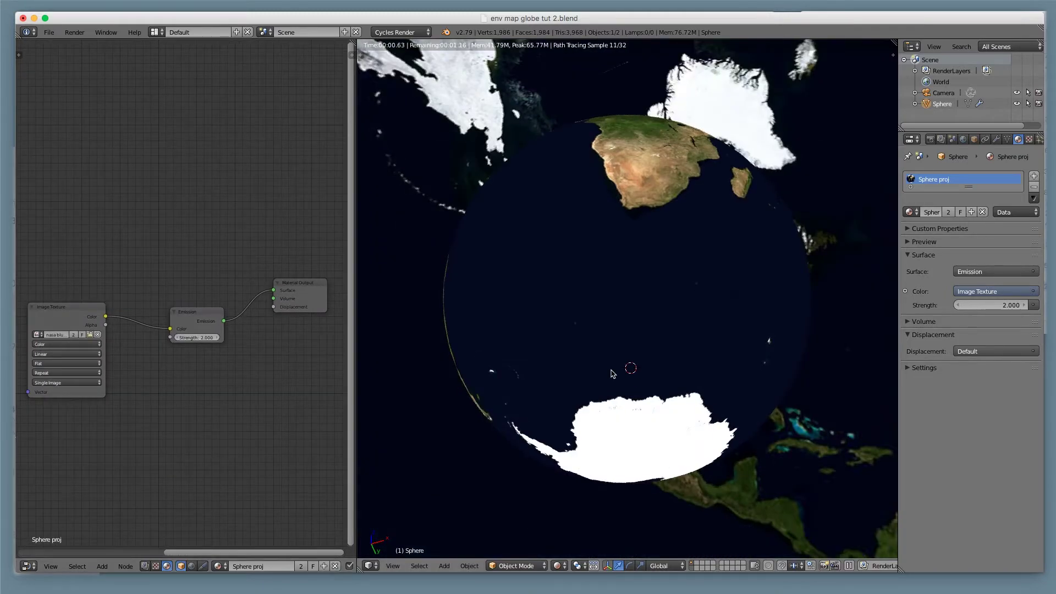
{"action": "scroll", "coordinate": [614, 371], "scroll_direction": "up", "scroll_amount": 3}
{"action": "scroll", "coordinate": [614, 374], "scroll_direction": "up", "scroll_amount": 5}
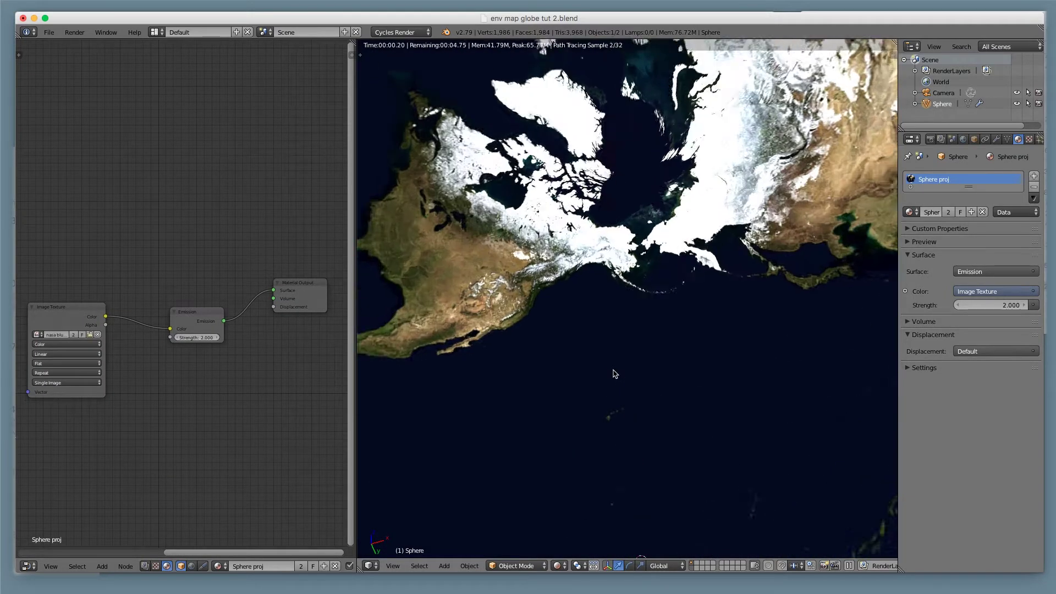
{"action": "scroll", "coordinate": [614, 374], "scroll_direction": "up", "scroll_amount": 2}
Maximize the Node Editor, frame the Texture Coordinate and Mapping nodes, and move the Mapping node slightly.
{"action": "middle_click_drag", "start_coordinate": [118, 390], "coordinate": [219, 379]}
{"action": "middle_click_drag", "start_coordinate": [86, 351], "coordinate": [260, 346]}
{"action": "scroll", "coordinate": [340, 409], "scroll_direction": "up", "scroll_amount": 8}
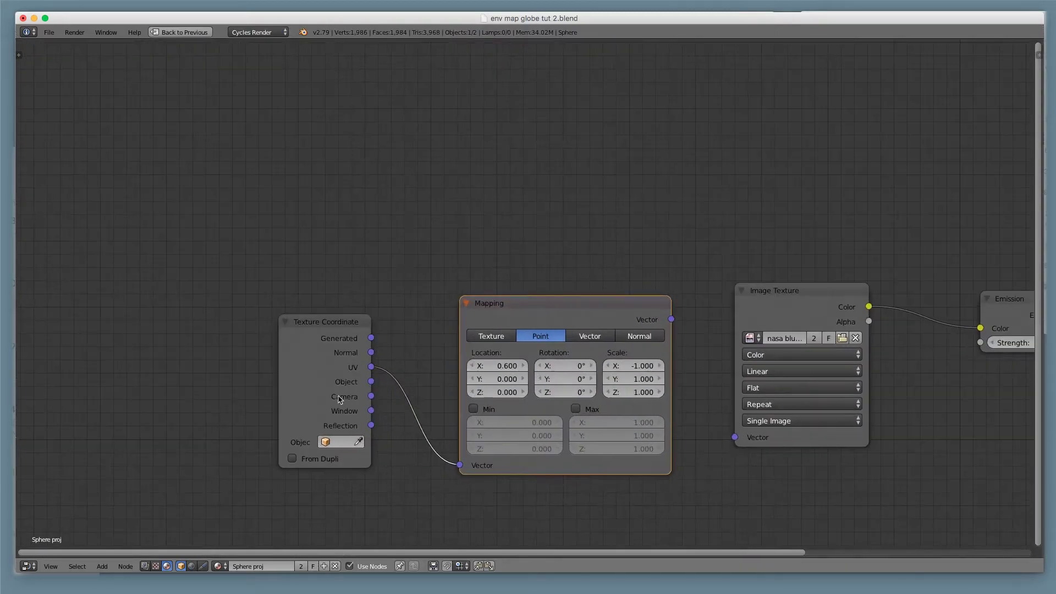
{"action": "middle_click_drag", "start_coordinate": [629, 389], "coordinate": [438, 350]}
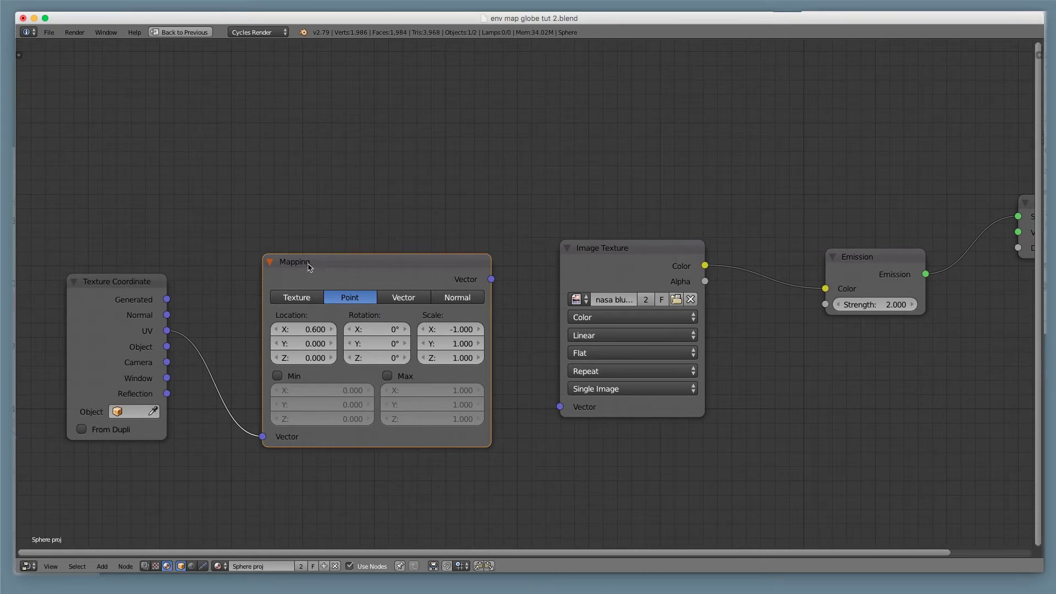
{"action": "left_click_drag", "start_coordinate": [306, 257], "coordinate": [302, 263]}
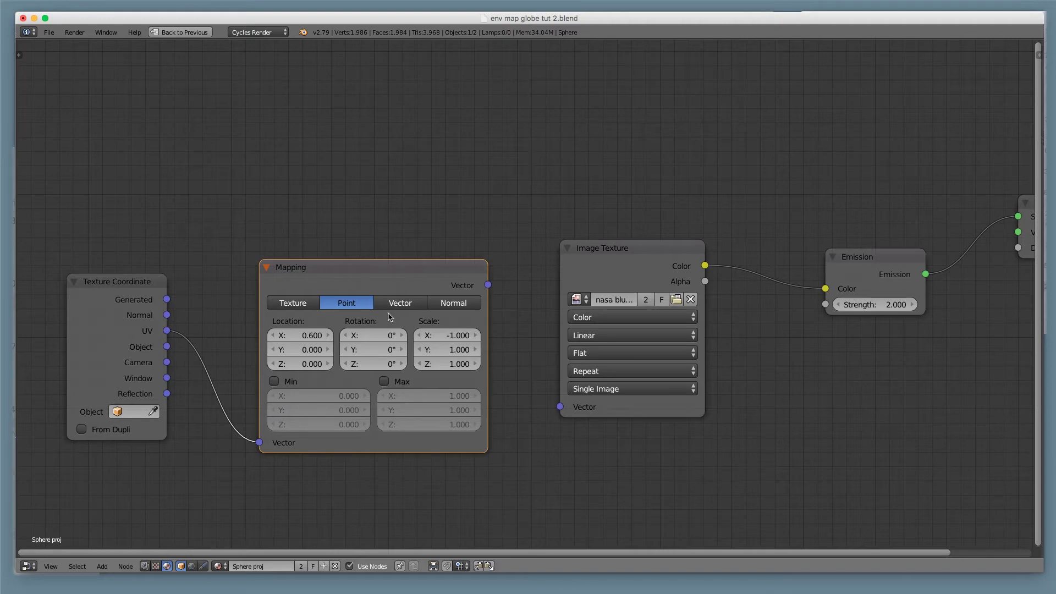
{"action": "key", "text": "BackSpace"}
{"action": "key", "text": "ctrl+z"}
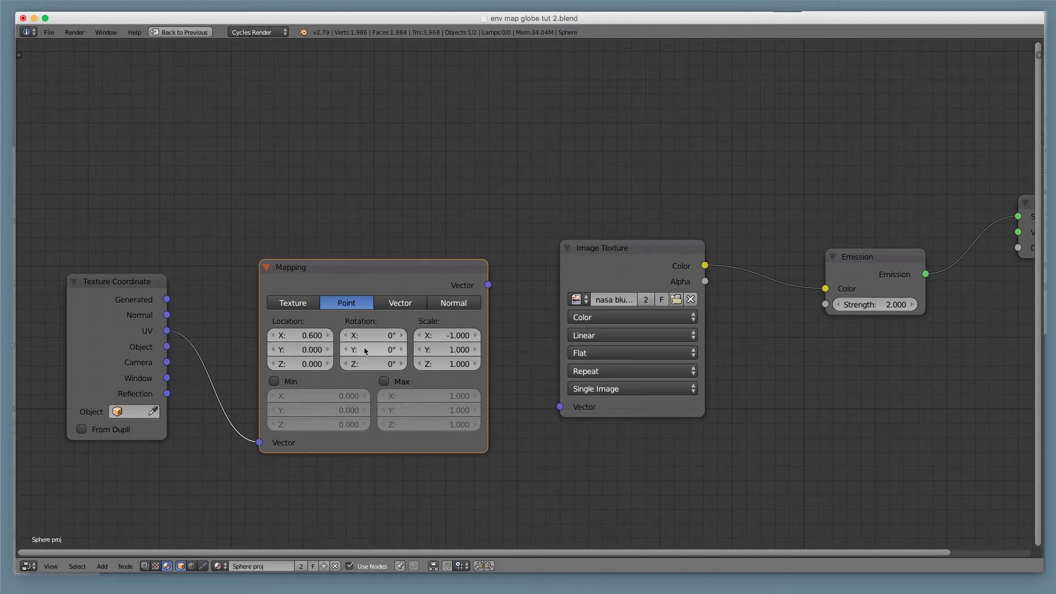
Enter -1.0 as the Mapping node's X scale, connect its Vector output to the Image Texture's Vector input, and restore the multi-editor layout.
{"action": "left_click", "coordinate": [430, 335]}
{"action": "left_click", "coordinate": [430, 336]}
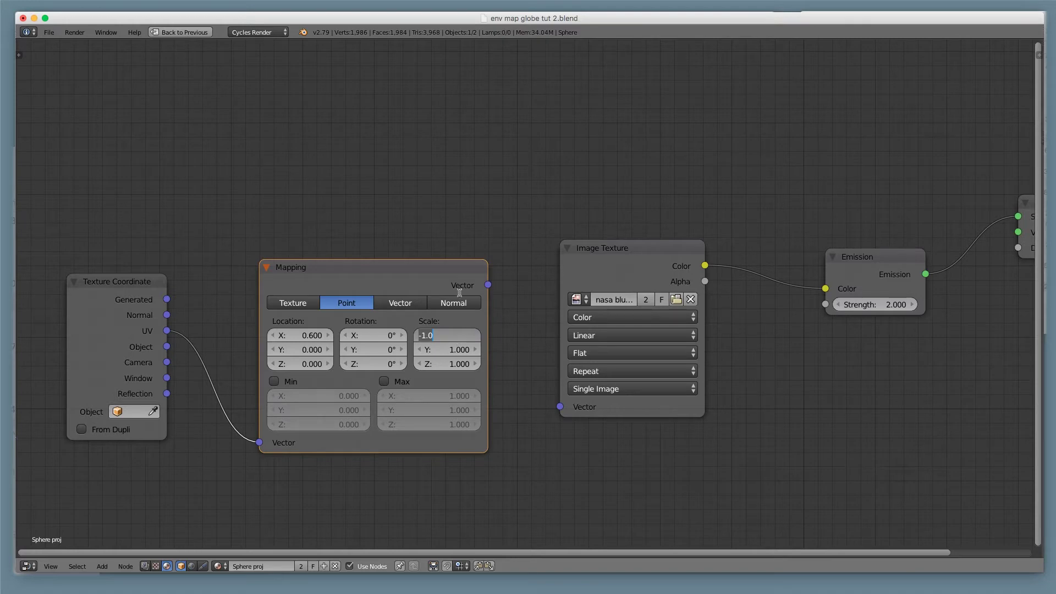
{"action": "key", "text": "Return"}
{"action": "left_click_drag", "start_coordinate": [488, 284], "coordinate": [561, 414]}
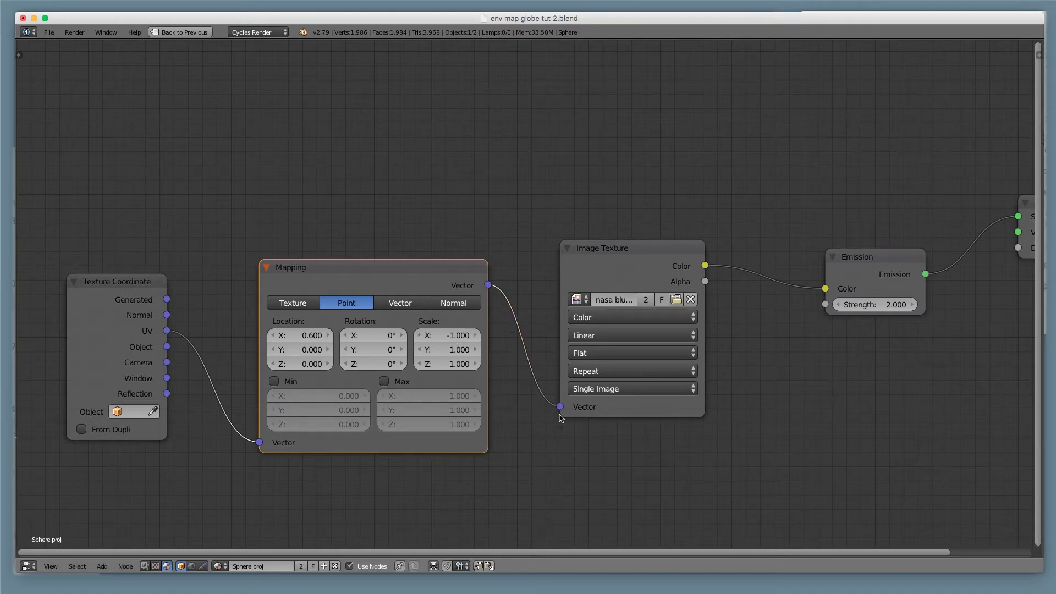
{"action": "key", "text": "ctrl+Up"}
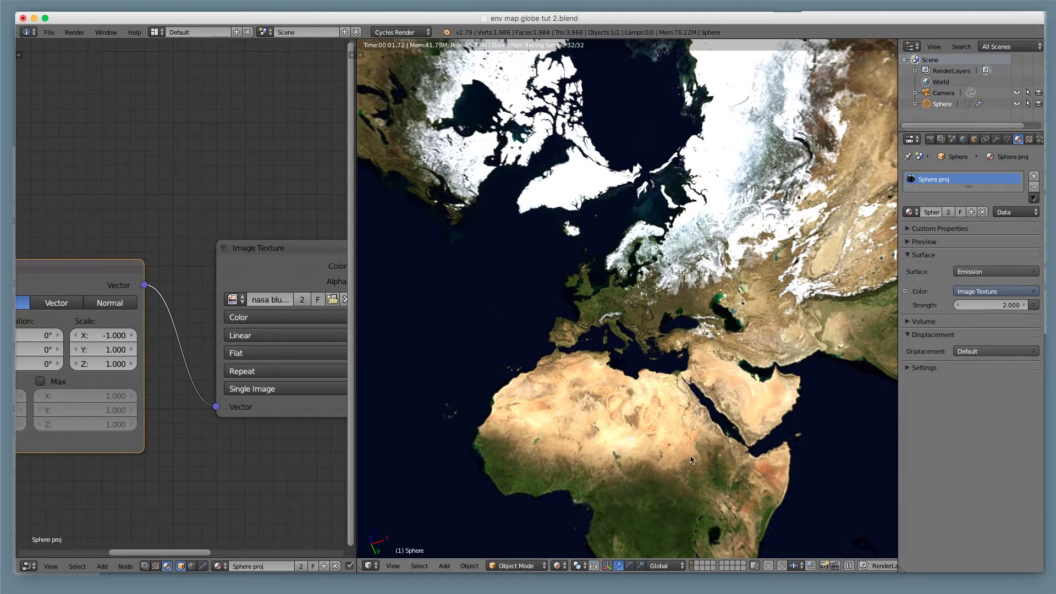
Scale the sphere up about 29 times and set the Mapping node's X location to 1.3.
{"action": "key", "text": "s"}
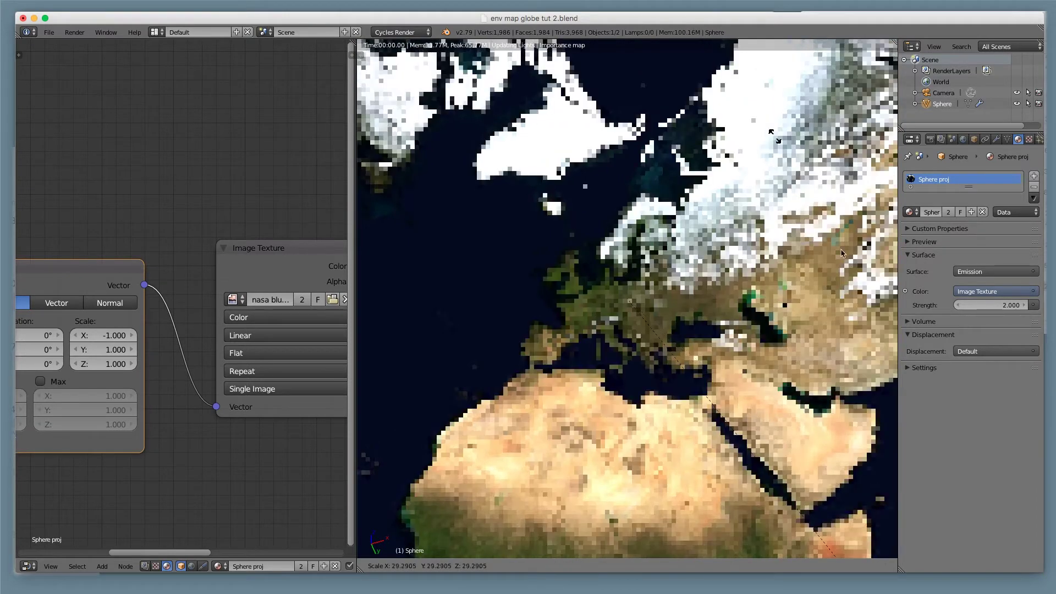
{"action": "left_click", "coordinate": [756, 160]}
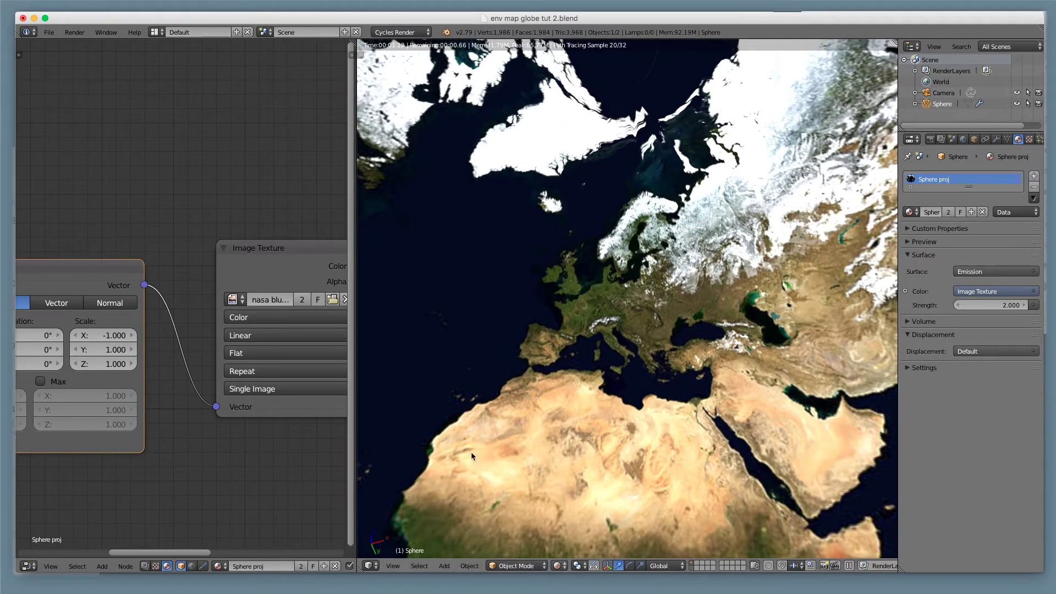
{"action": "middle_click_drag", "start_coordinate": [154, 350], "coordinate": [260, 346]}
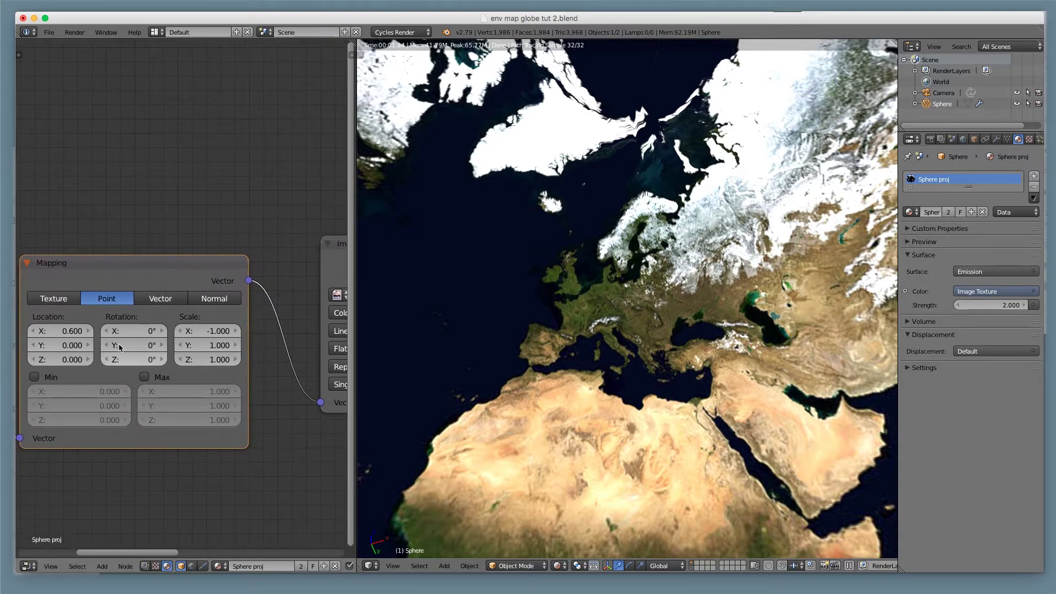
{"action": "left_click", "coordinate": [89, 332]}
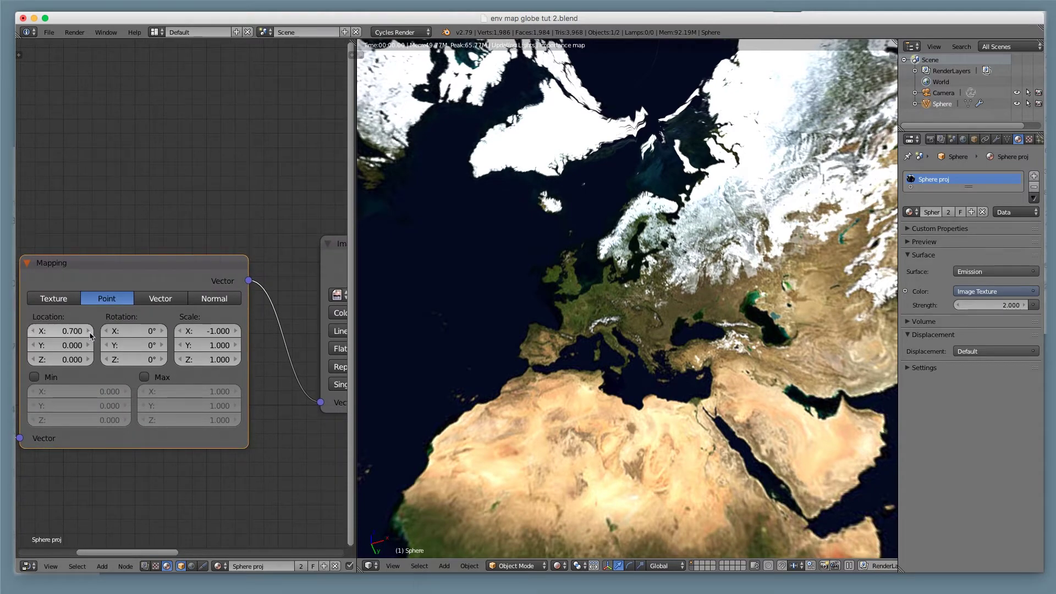
{"action": "left_click", "coordinate": [88, 330]}
{"action": "left_click", "coordinate": [88, 330]}
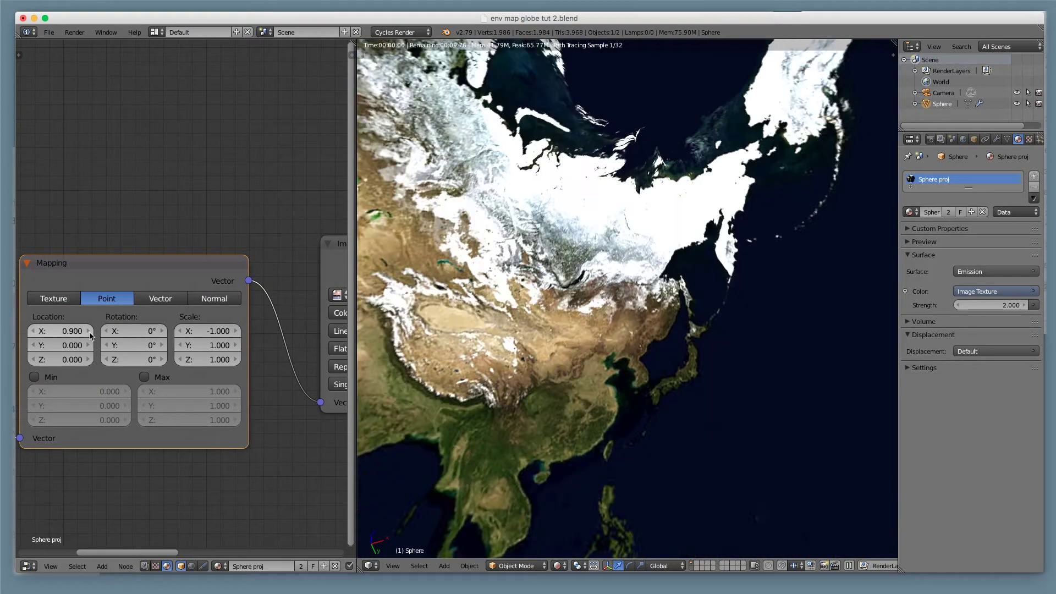
{"action": "left_click", "coordinate": [88, 331]}
{"action": "left_click", "coordinate": [88, 331]}
{"action": "left_click", "coordinate": [89, 332]}
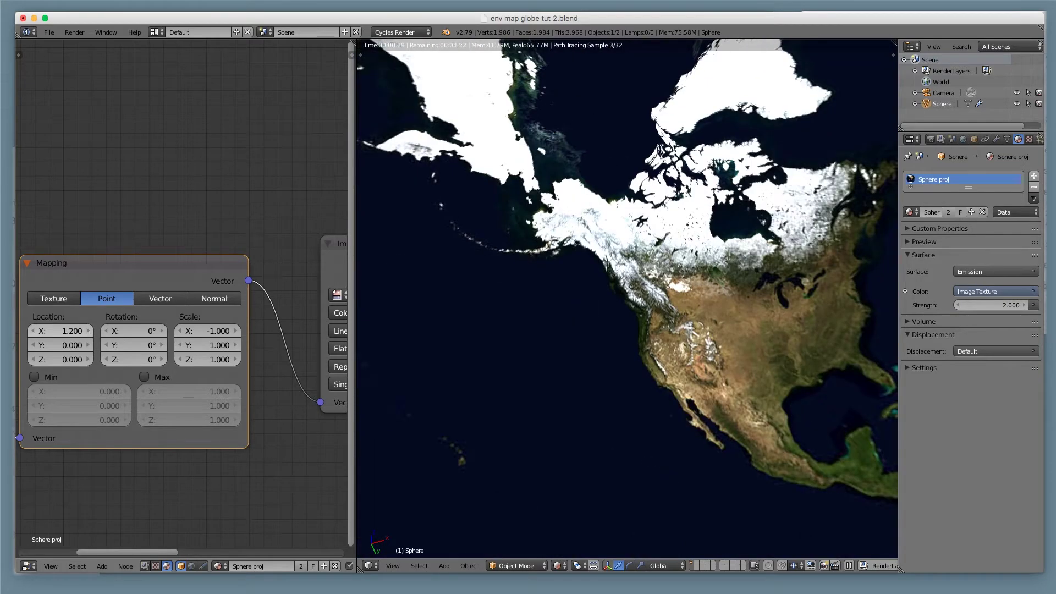
{"action": "left_click", "coordinate": [89, 331]}
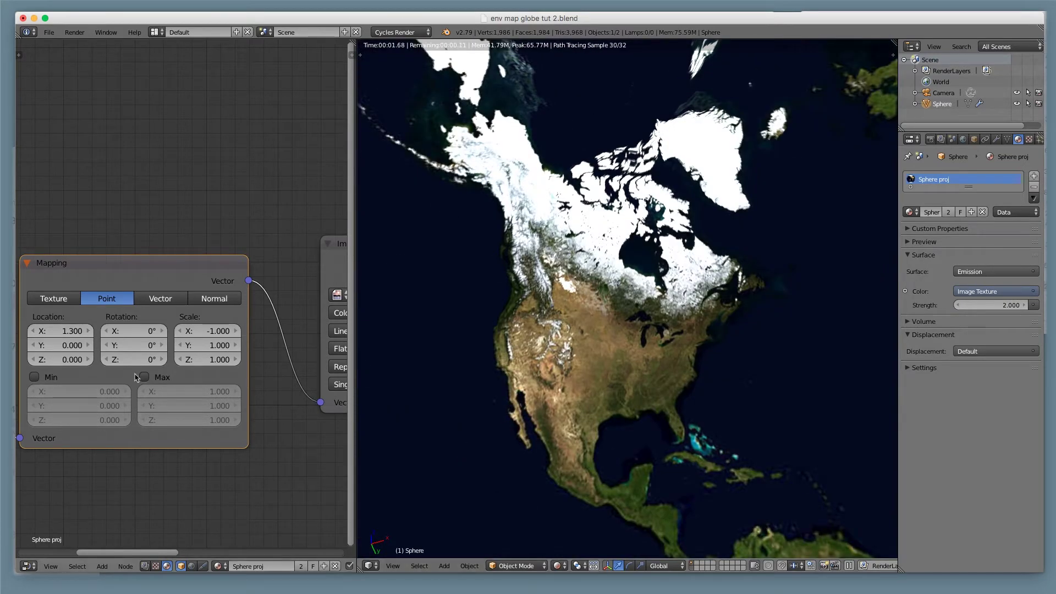
Compare the world environment with the sphere's inner projection by toggling the sphere's layer and switching between solid and rendered shading.
{"action": "left_click", "coordinate": [691, 561]}
{"action": "middle_click_drag", "start_coordinate": [691, 562], "coordinate": [686, 541]}
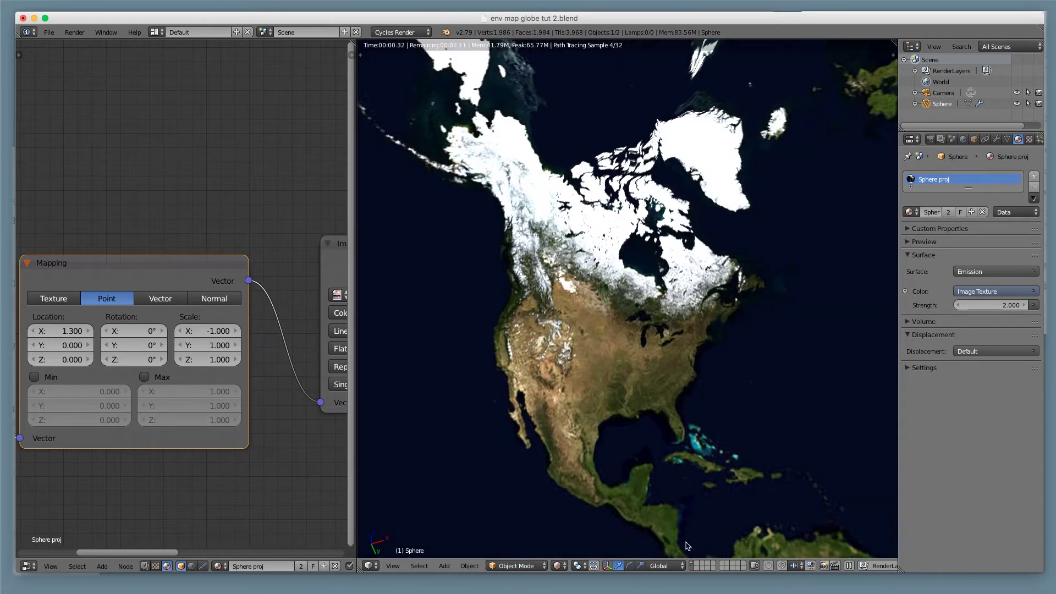
{"action": "middle_click_drag", "start_coordinate": [642, 453], "coordinate": [616, 443]}
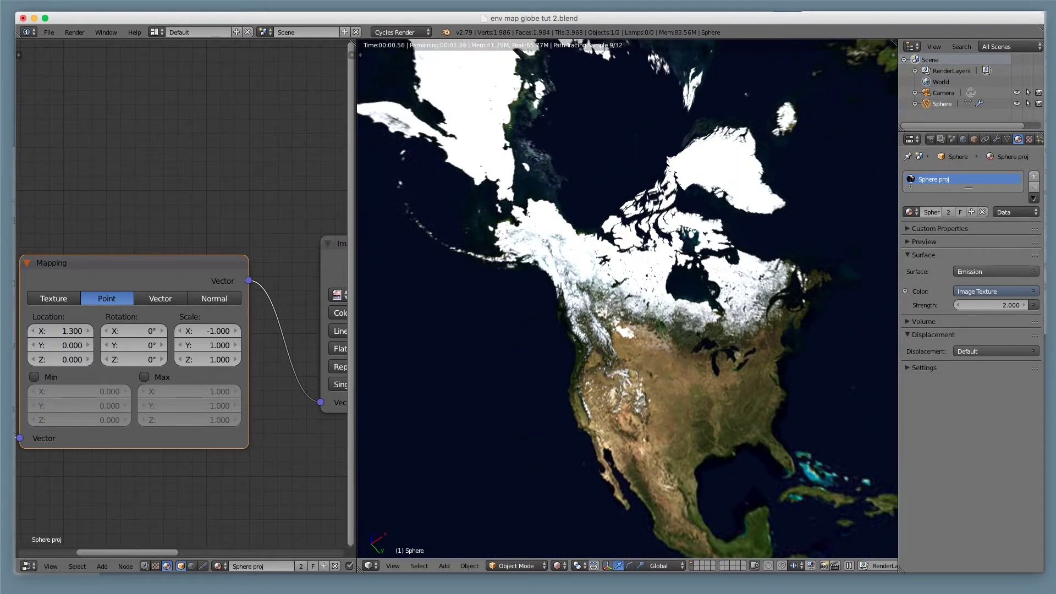
{"action": "left_click", "coordinate": [692, 565]}
{"action": "left_click", "coordinate": [692, 565]}
{"action": "key", "text": "z"}
{"action": "key", "text": "z"}
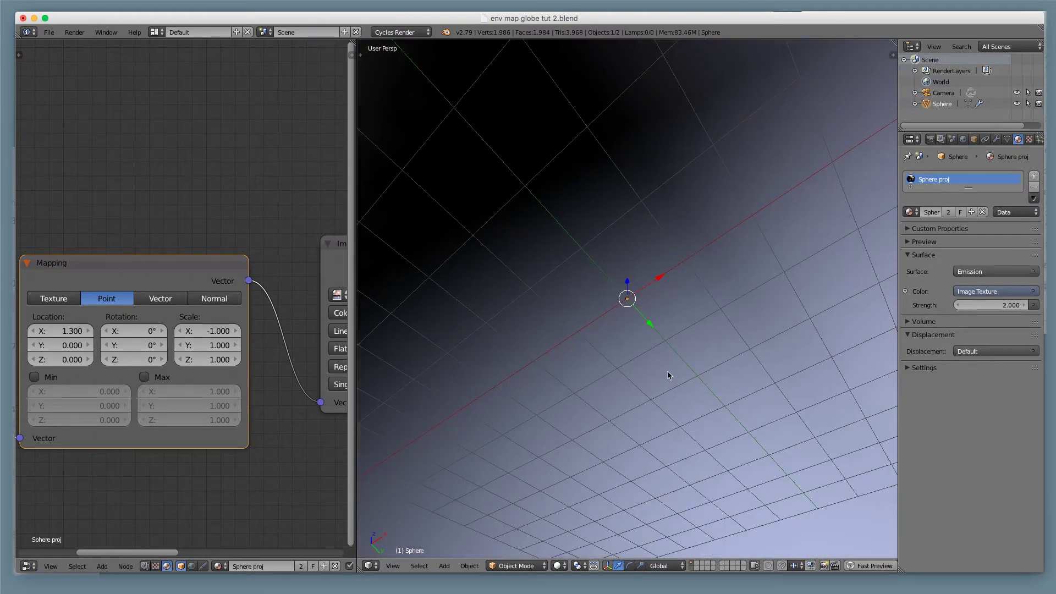
{"action": "key", "text": "shift+z"}
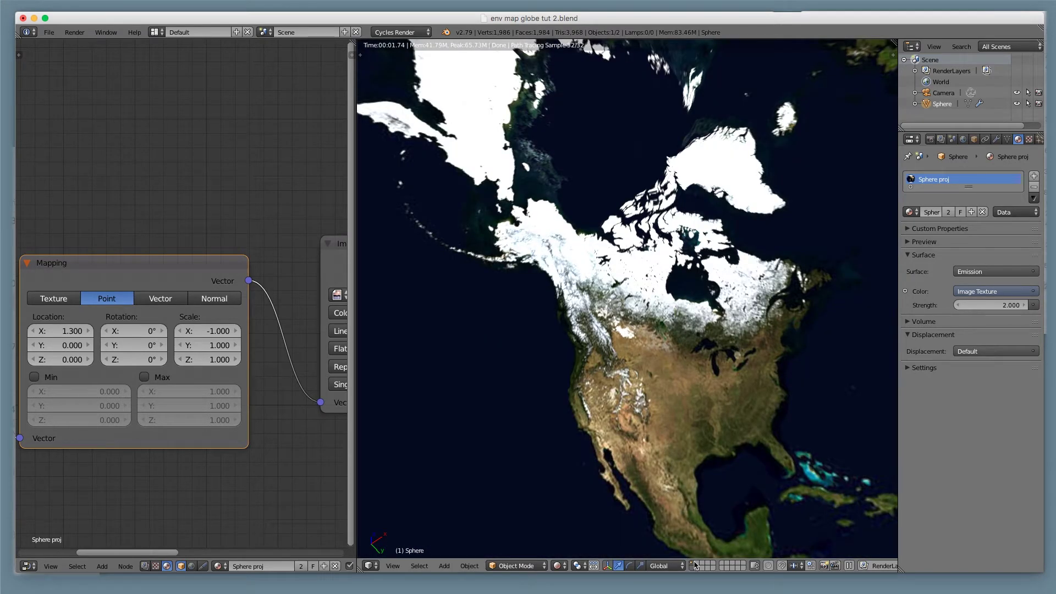
Put the sphere in Edit Mode, switch to Finder, and preview the BackLight_2K_29.jpg and studio033.hdr environment maps.
{"action": "key", "text": "Tab"}
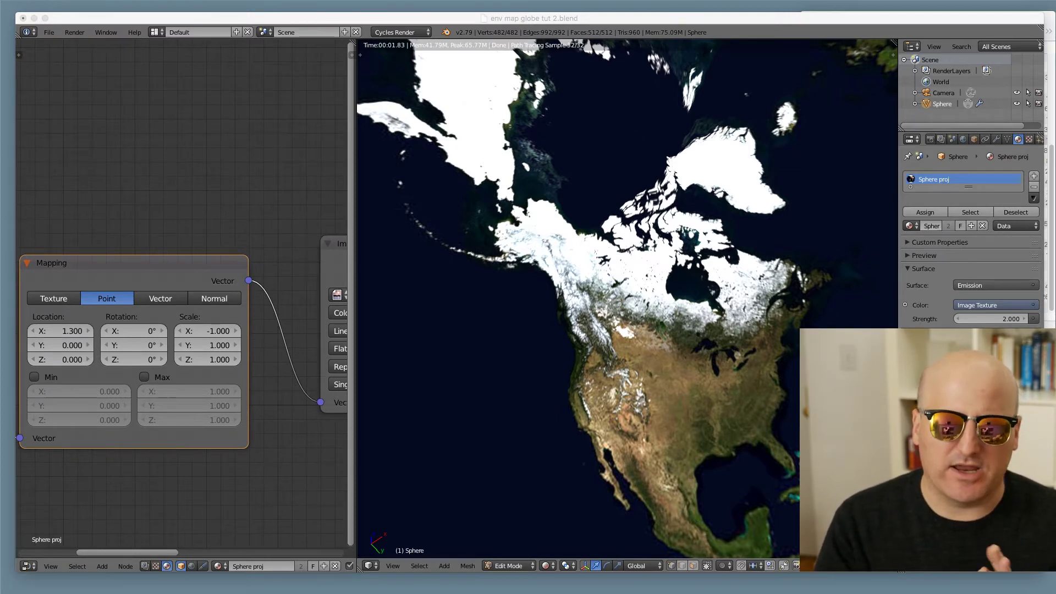
{"action": "key", "text": "super+Tab"}
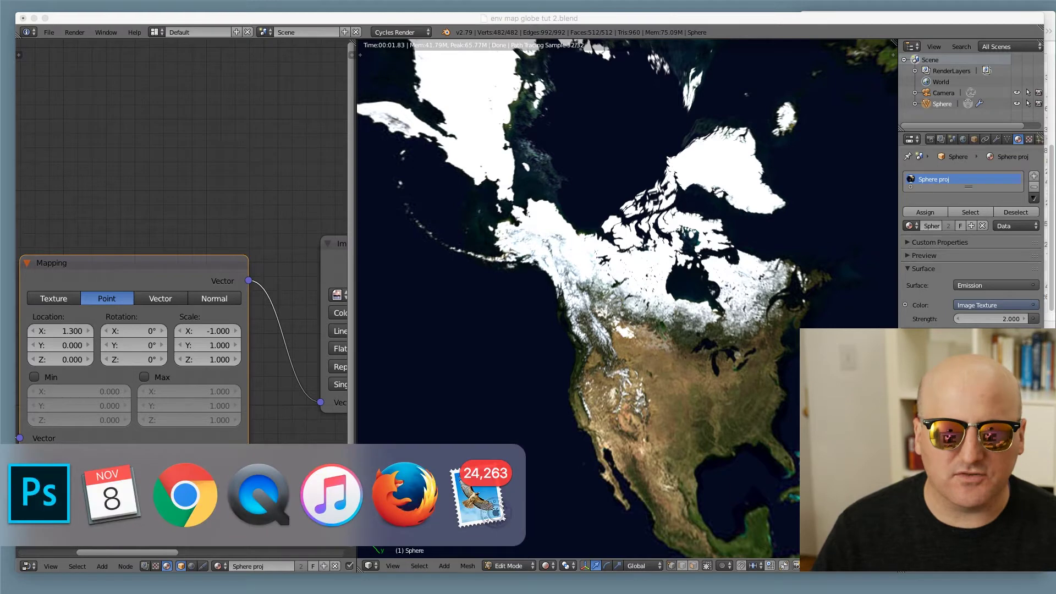
{"action": "key", "text": "super+shift+Tab"}
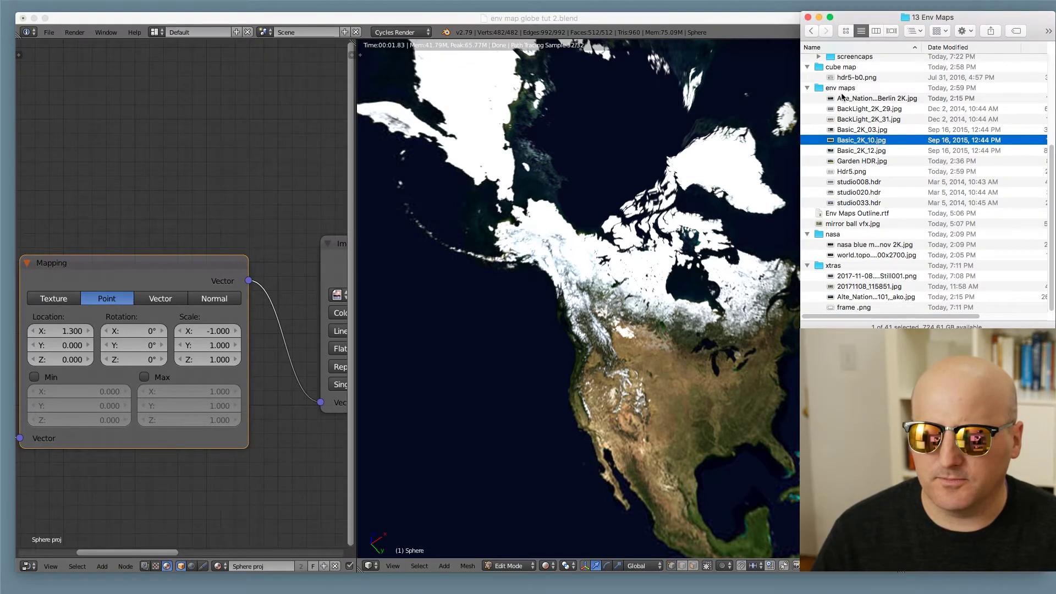
{"action": "left_click", "coordinate": [863, 110]}
{"action": "key", "text": "space"}
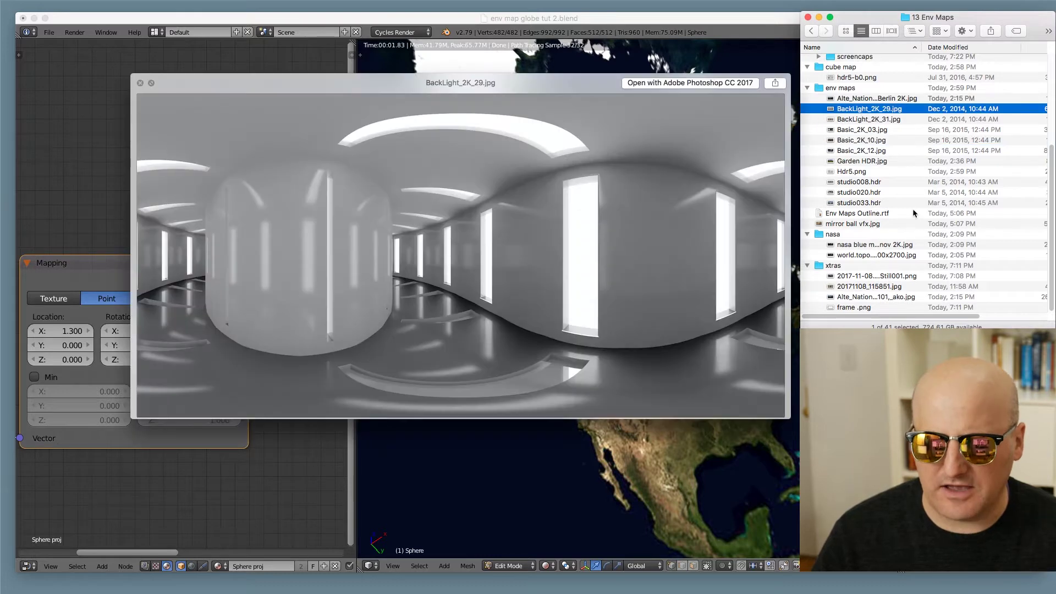
{"action": "left_click", "coordinate": [897, 204]}
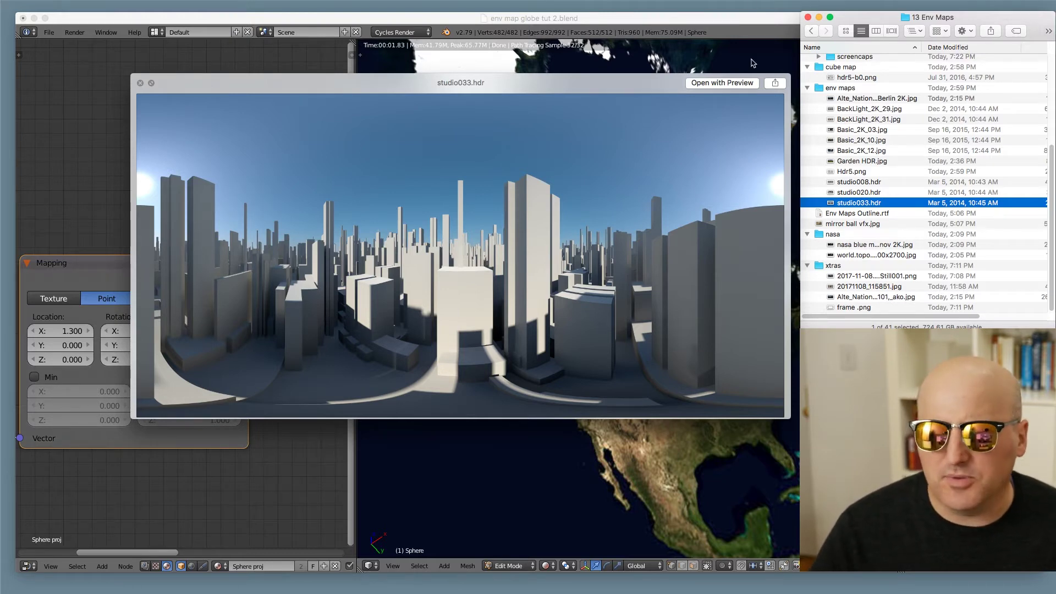
{"action": "left_click", "coordinate": [886, 112]}
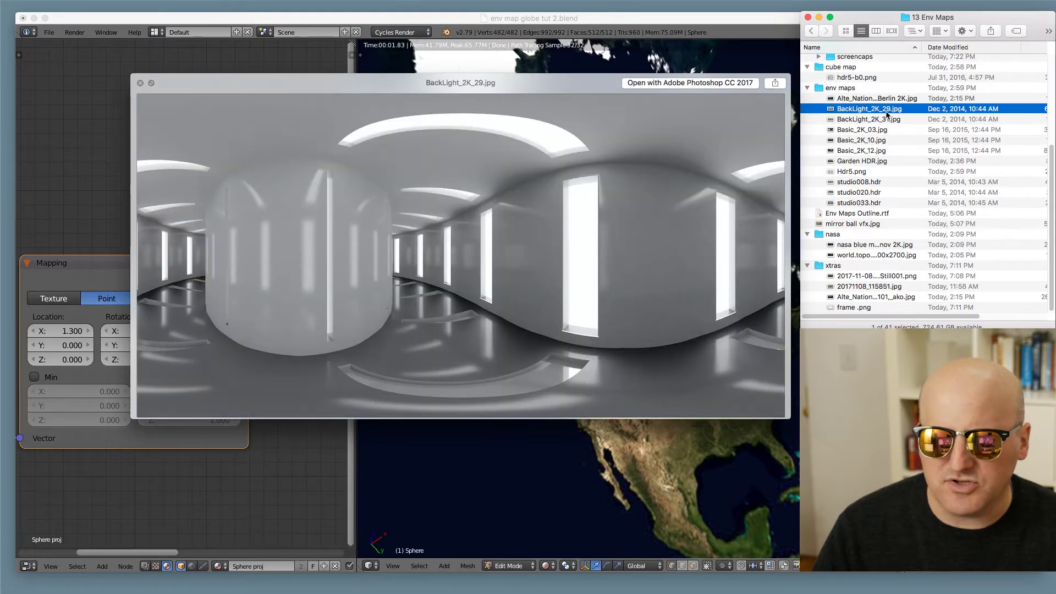
Browse the previews of the environment maps down to Hdr5.png, go back to Garden HDR.jpg, and enlarge its preview.
{"action": "key", "text": "Down"}
{"action": "key", "text": "Down"}
{"action": "key", "text": "Down"}
{"action": "key", "text": "Down"}
{"action": "key", "text": "Down"}
{"action": "key", "text": "Down"}
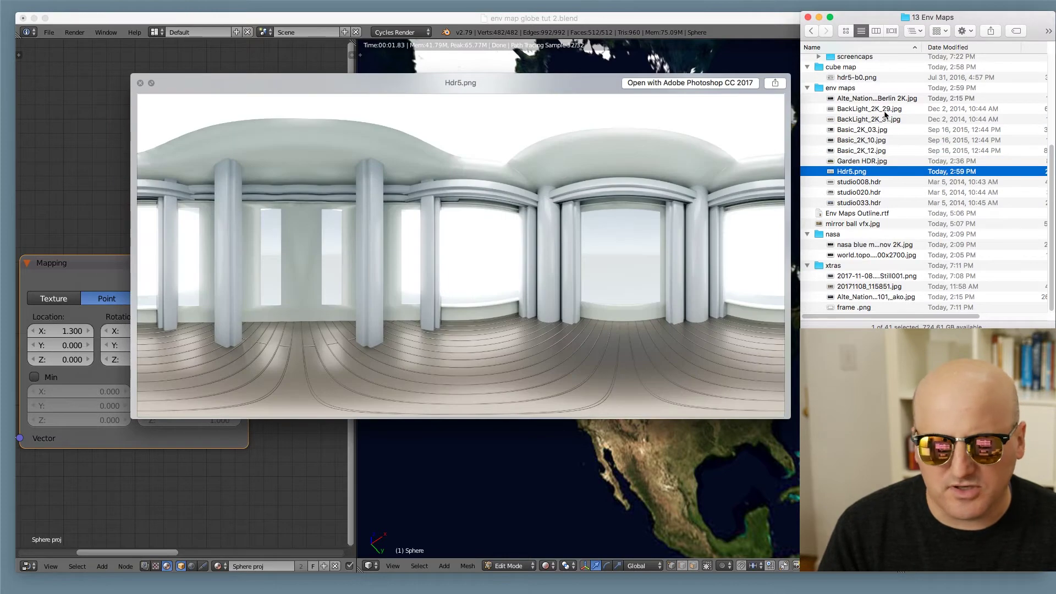
{"action": "key", "text": "Up"}
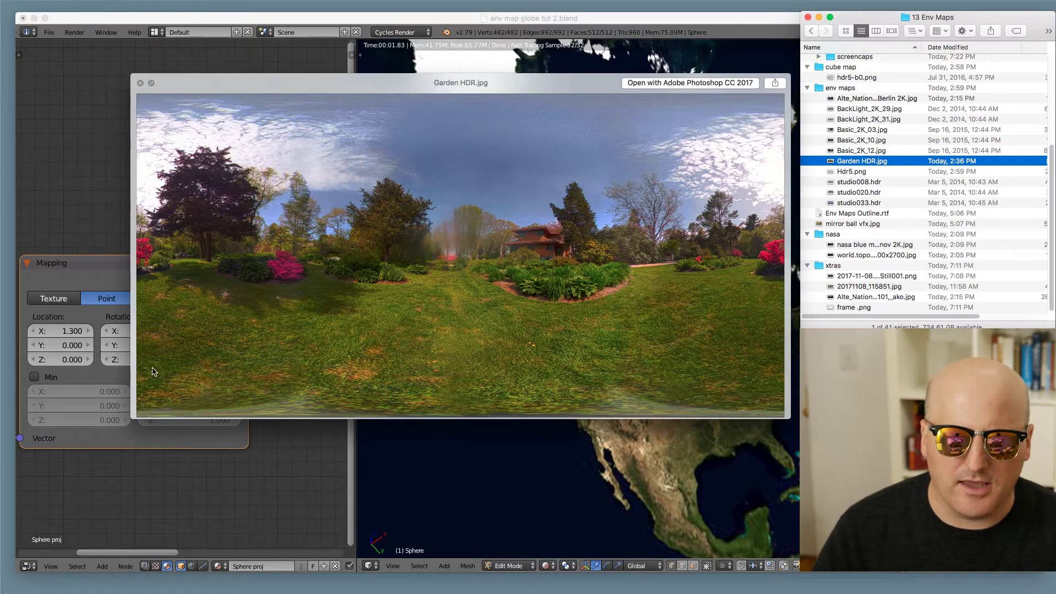
{"action": "left_click_drag", "start_coordinate": [132, 418], "coordinate": [73, 477]}
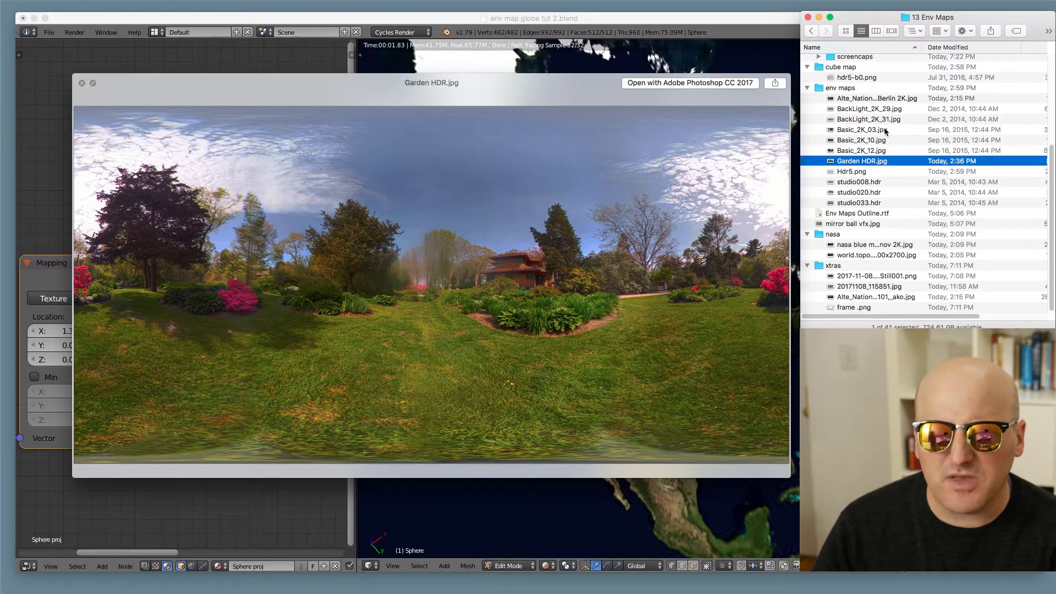
Preview the Basic_2K_12.jpg and Basic_2K_10.jpg environment maps to examine their spherical distortion.
{"action": "key", "text": "Up"}
{"action": "key", "text": "Up"}
{"action": "key", "text": "Down"}
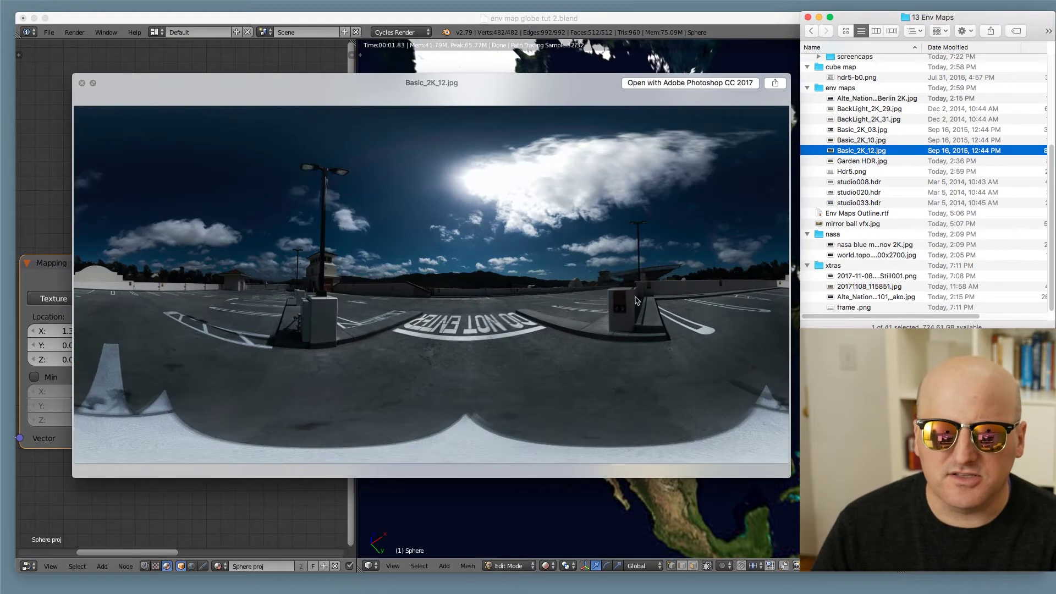
{"action": "key", "text": "Up"}
{"action": "key", "text": "Up"}
{"action": "key", "text": "Down"}
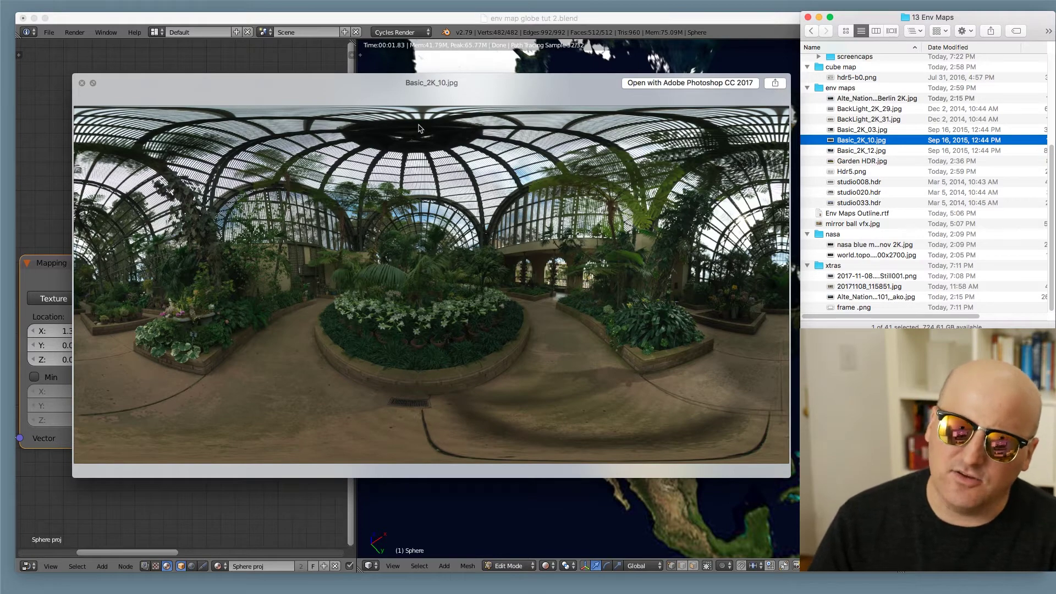
Return to Blender and change the Node Editor to a UV/Image Editor displaying the sphere's UV layout.
{"action": "left_click", "coordinate": [487, 512]}
{"action": "left_click", "coordinate": [28, 566]}
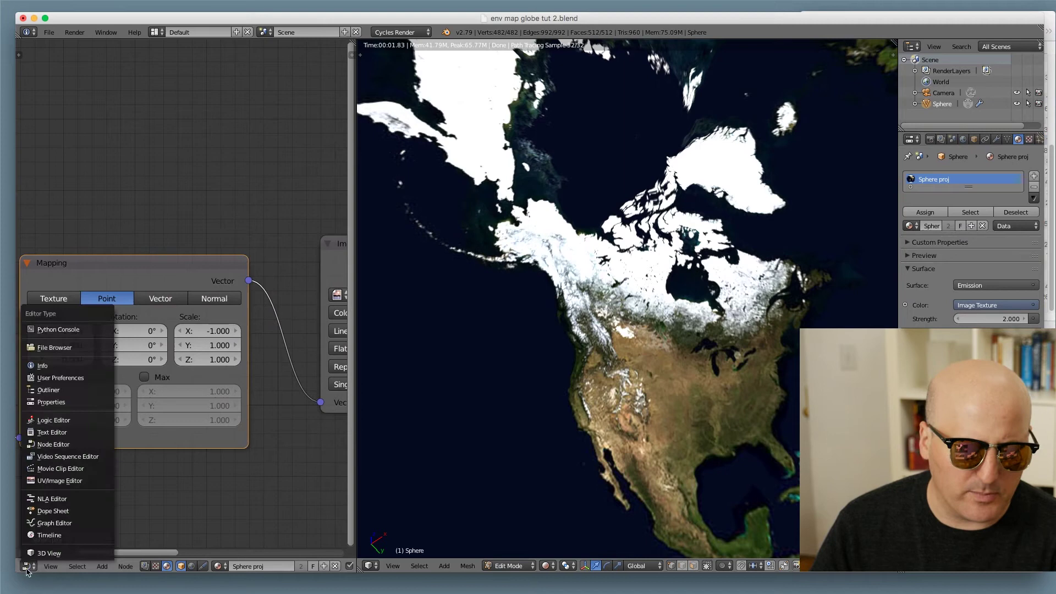
{"action": "left_click", "coordinate": [65, 481]}
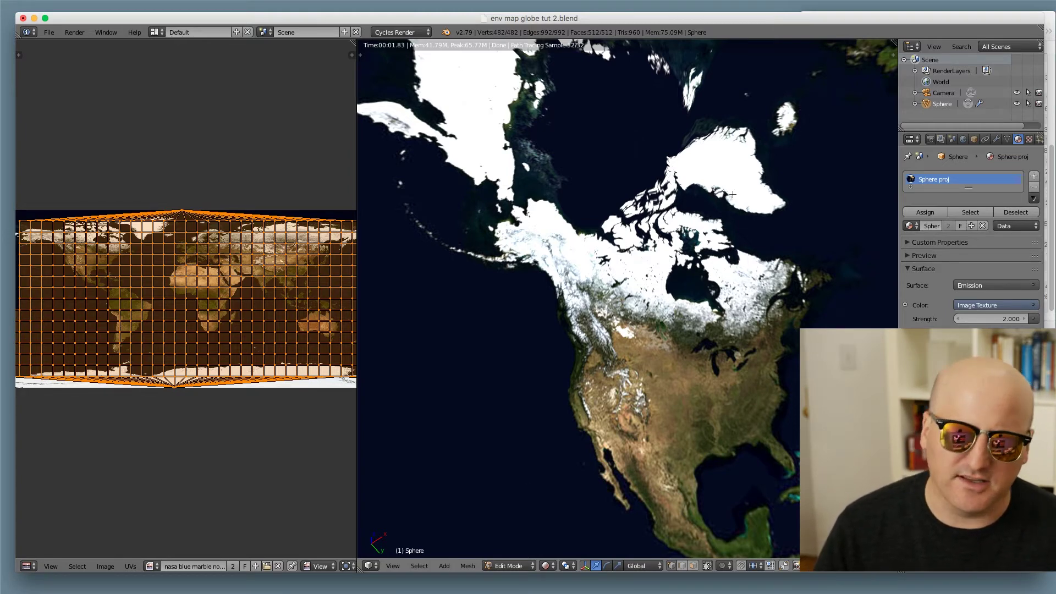
Switch to Preview and examine mirror ball vfx.jpg in a repositioned and enlarged window.
{"action": "key", "text": "super+Tab"}
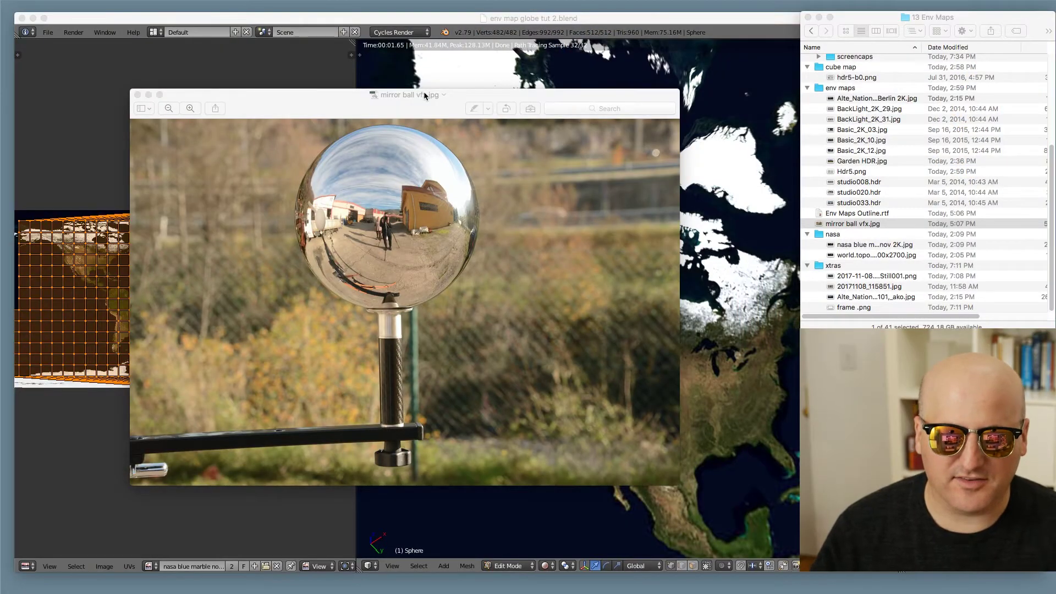
{"action": "left_click_drag", "start_coordinate": [425, 96], "coordinate": [423, 56]}
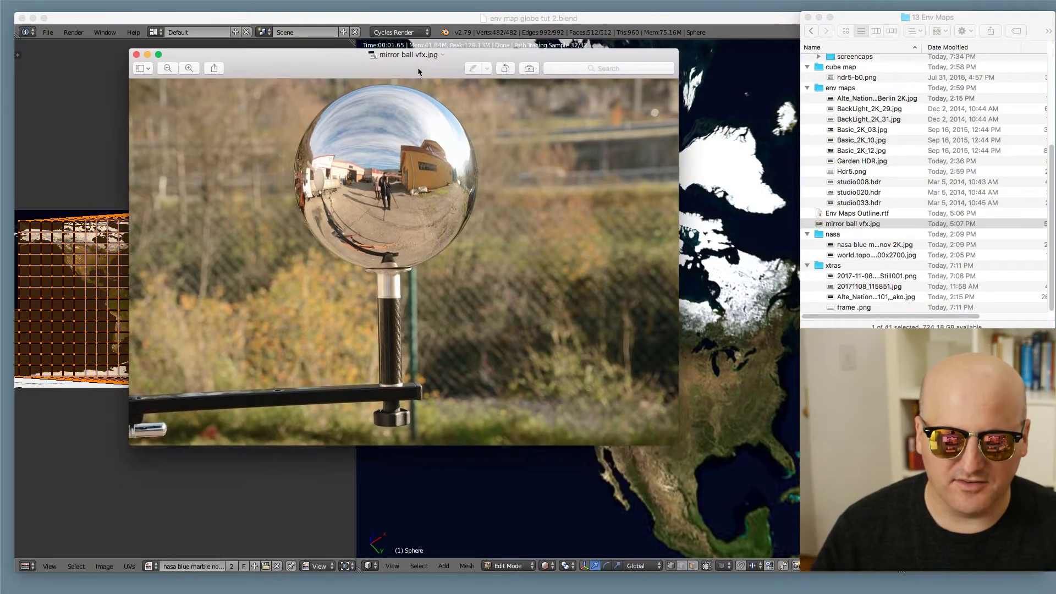
{"action": "left_click_drag", "start_coordinate": [678, 443], "coordinate": [744, 501]}
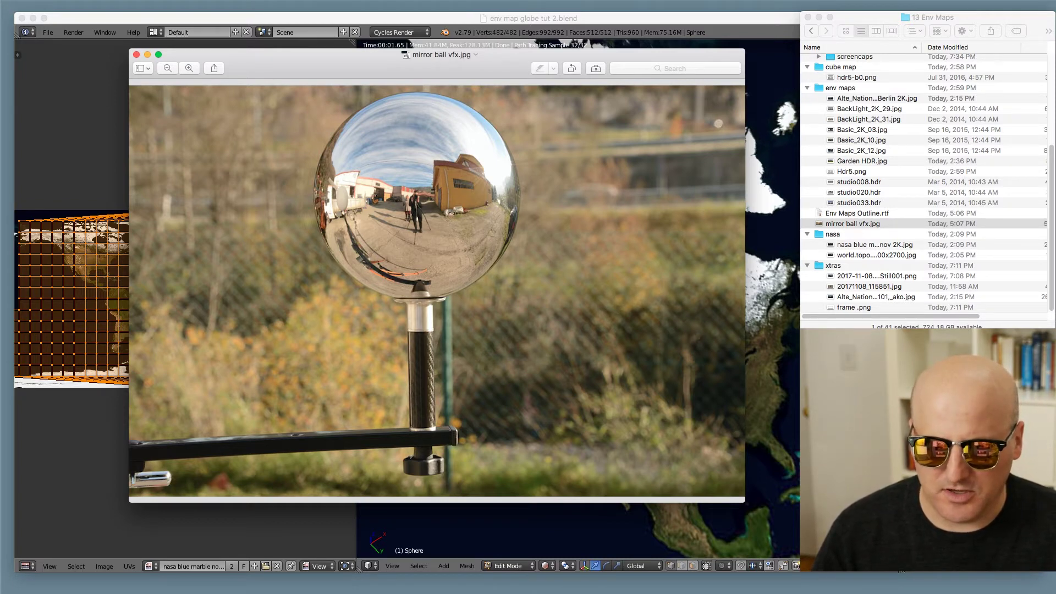
{"action": "key", "text": "super+Tab"}
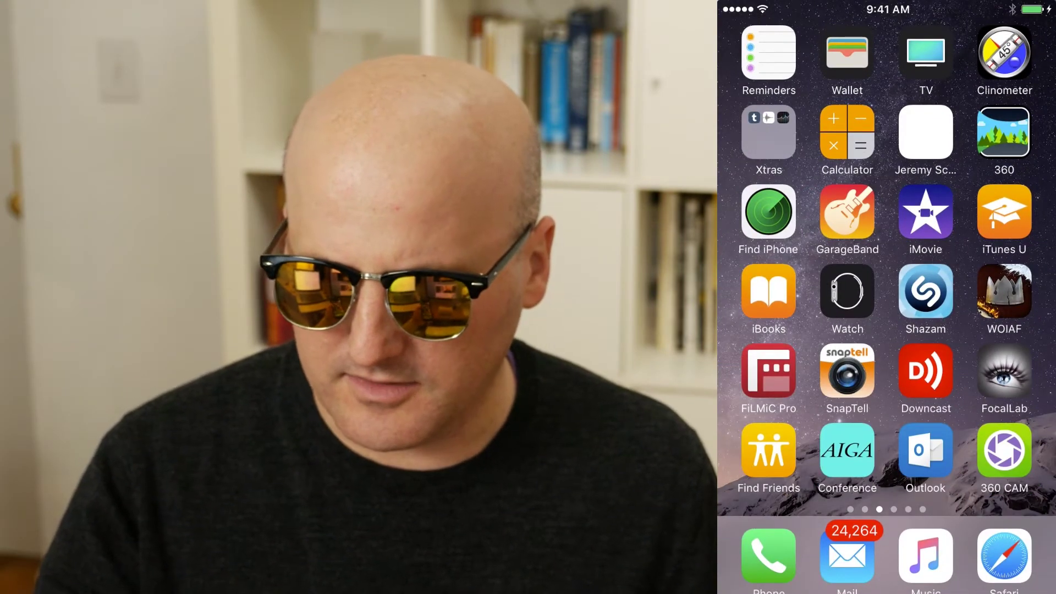
Launch the 360 app on the phone and view the saved panorama of the glass-roofed hall.
{"action": "left_click", "coordinate": [1004, 132]}
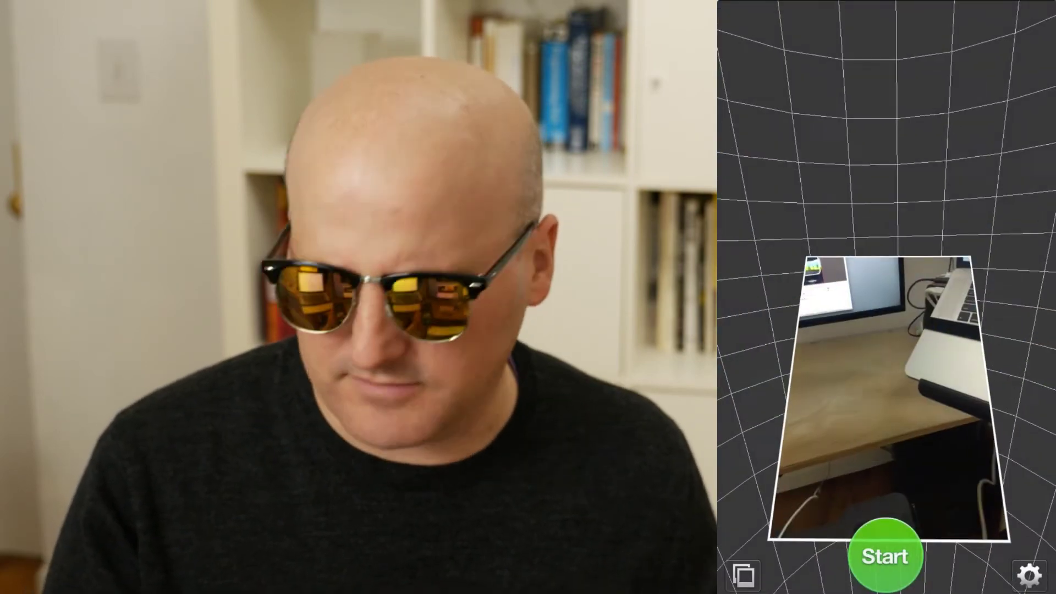
{"action": "left_click", "coordinate": [744, 575]}
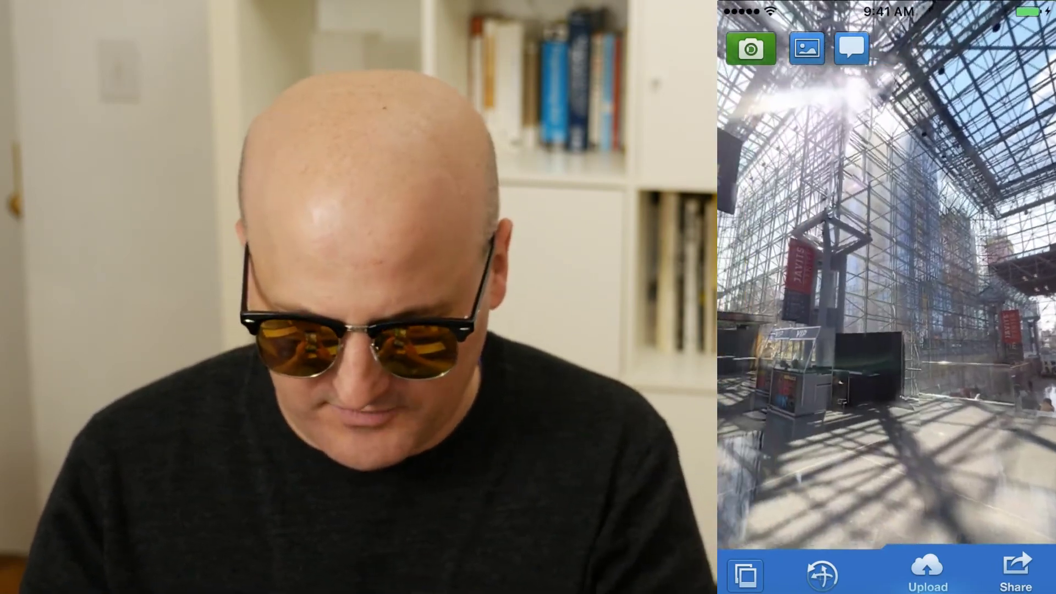
Browse the saved panoramas in the 360 app and view the one of the frescoed sculpture room.
{"action": "left_click", "coordinate": [745, 576]}
{"action": "scroll", "coordinate": [887, 331], "scroll_direction": "down", "scroll_amount": 3}
{"action": "scroll", "coordinate": [886, 331], "scroll_direction": "down", "scroll_amount": 3}
{"action": "scroll", "coordinate": [887, 331], "scroll_direction": "down", "scroll_amount": 3}
{"action": "scroll", "coordinate": [887, 331], "scroll_direction": "down", "scroll_amount": 5}
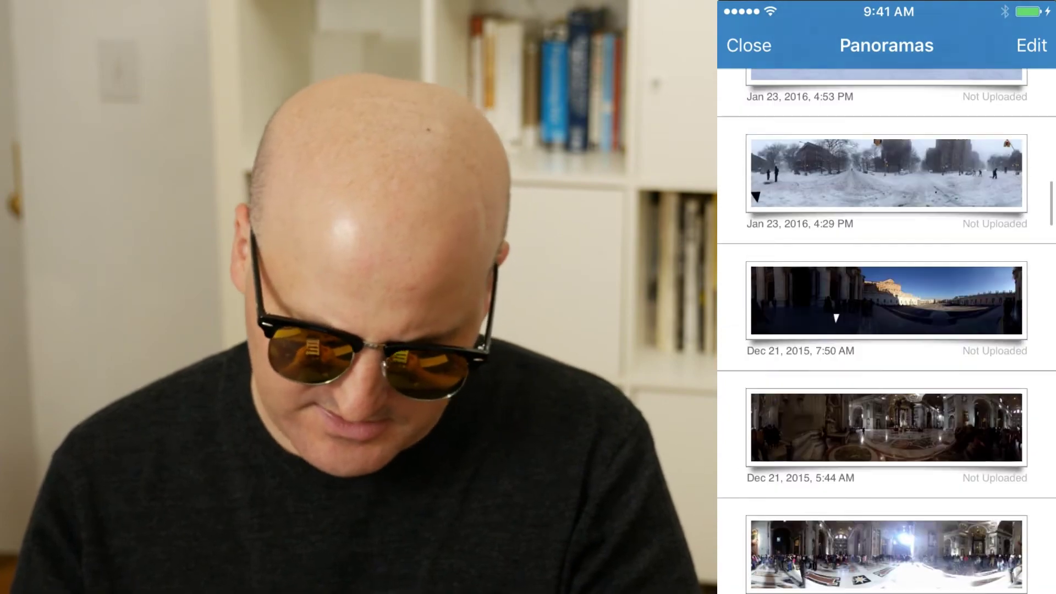
{"action": "scroll", "coordinate": [887, 331], "scroll_direction": "down", "scroll_amount": 3}
{"action": "scroll", "coordinate": [887, 331], "scroll_direction": "down", "scroll_amount": 3}
{"action": "scroll", "coordinate": [886, 331], "scroll_direction": "down", "scroll_amount": 5}
{"action": "left_click", "coordinate": [887, 410]}
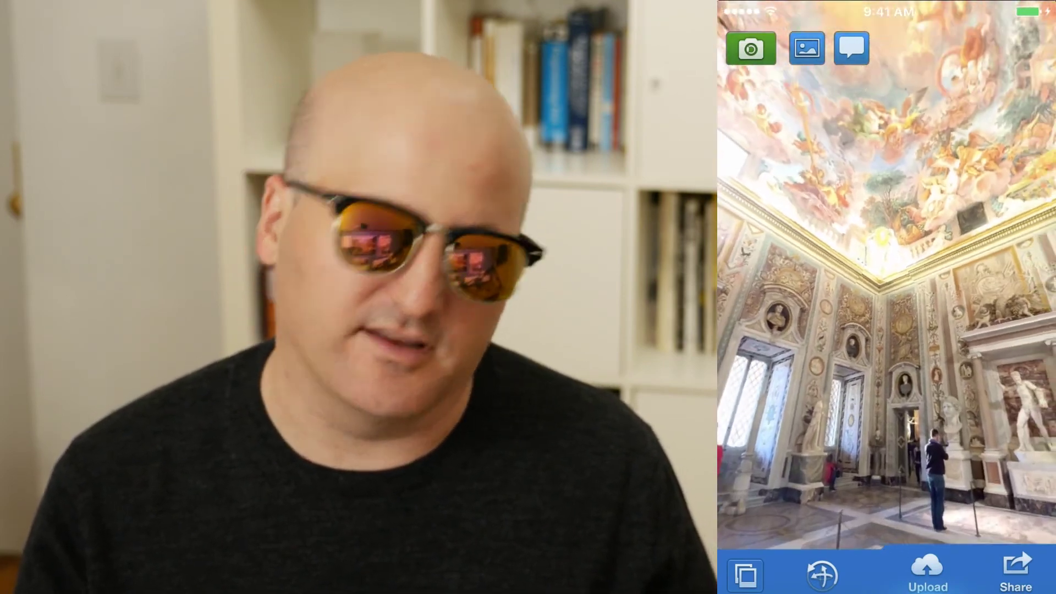
{"action": "left_click", "coordinate": [745, 576]}
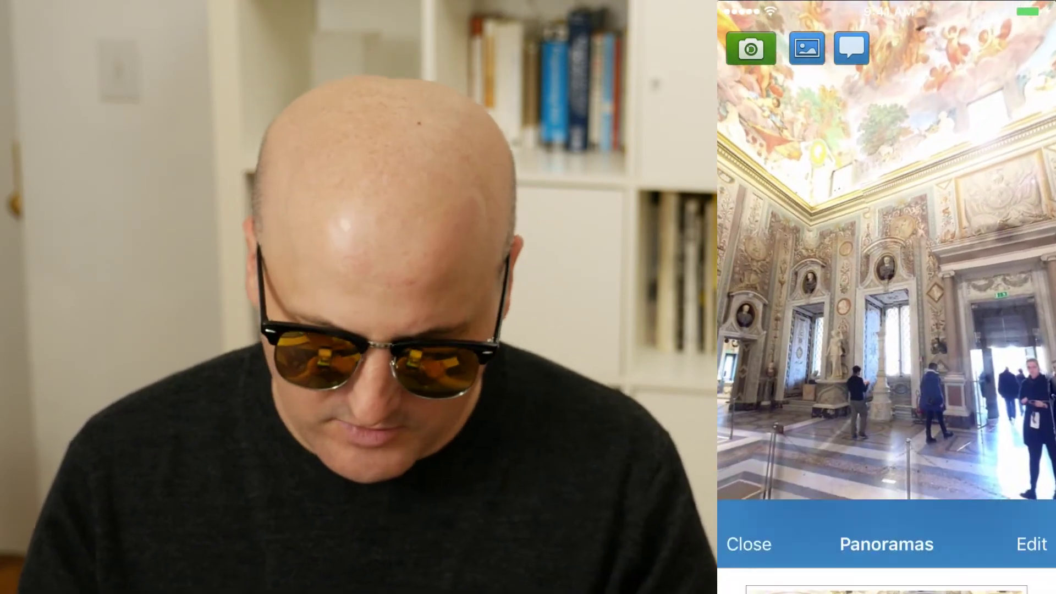
{"action": "key", "text": "Home"}
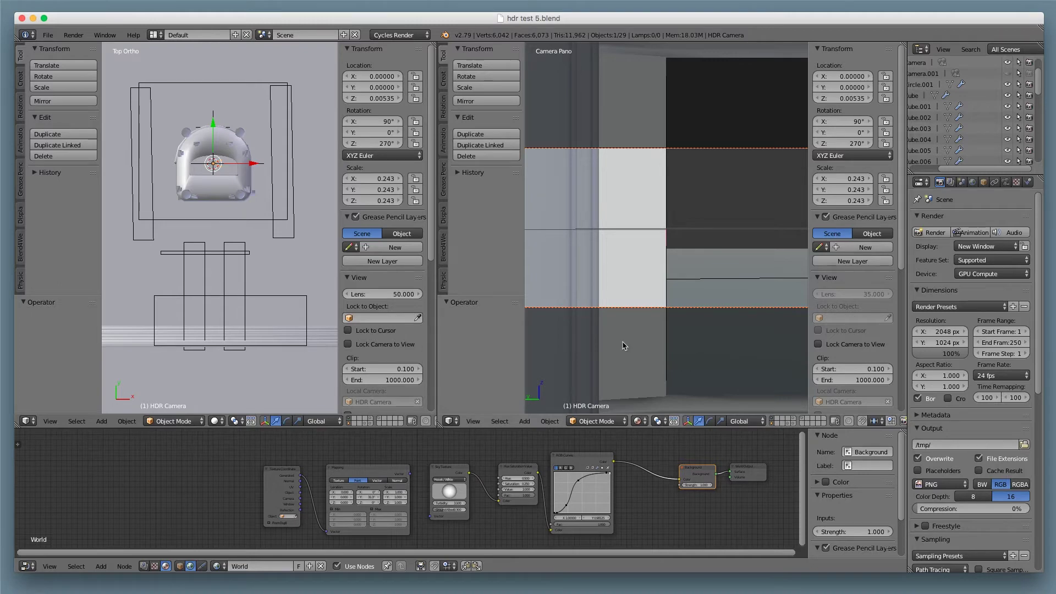
Examine the modeled room around the HDR Camera from an elevated angle in the hdr test 5.blend scene.
{"action": "key", "text": "shift+space"}
{"action": "key", "text": "shift+space"}
{"action": "middle_click_drag", "start_coordinate": [254, 255], "coordinate": [240, 245]}
{"action": "scroll", "coordinate": [240, 245], "scroll_direction": "up", "scroll_amount": 5}
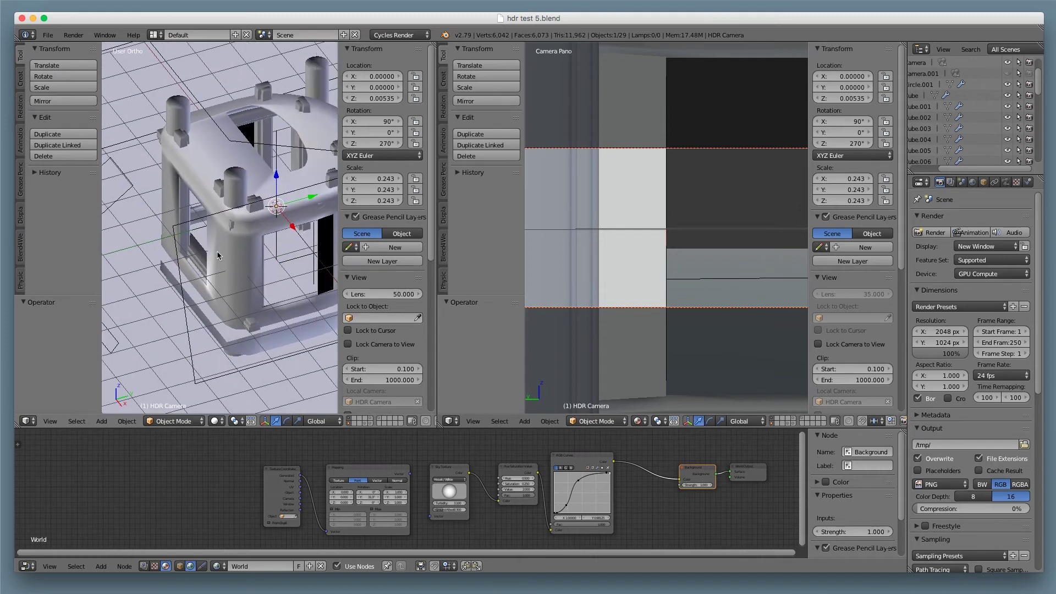
Show the HDR Camera's panoramic view as a maximized rendered preview with the camera frame fitted to the viewport.
{"action": "key", "text": "shift+space"}
{"action": "scroll", "coordinate": [467, 298], "scroll_direction": "down", "scroll_amount": 2}
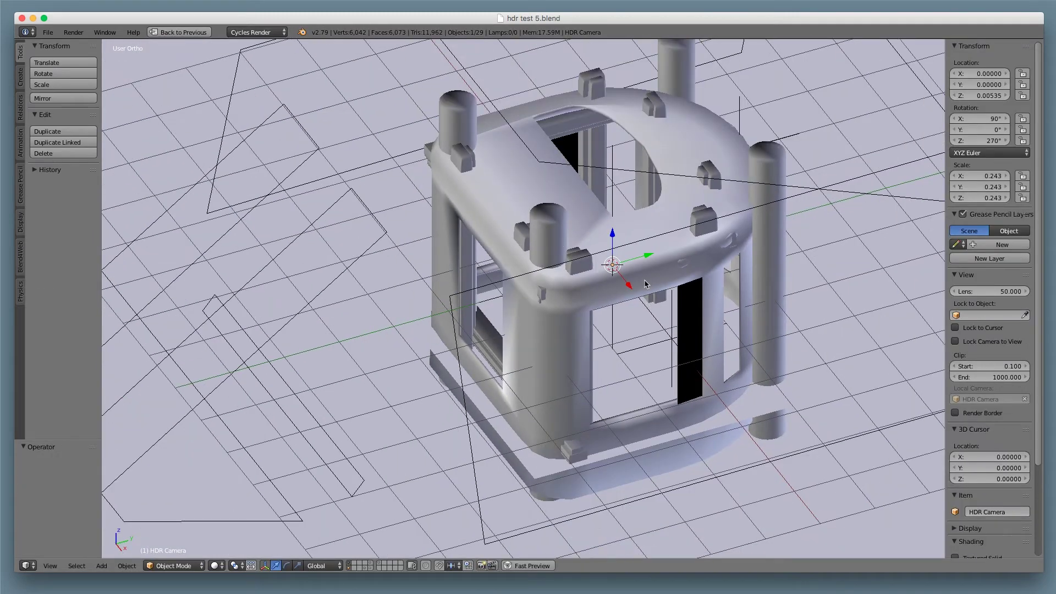
{"action": "key", "text": "shift+space"}
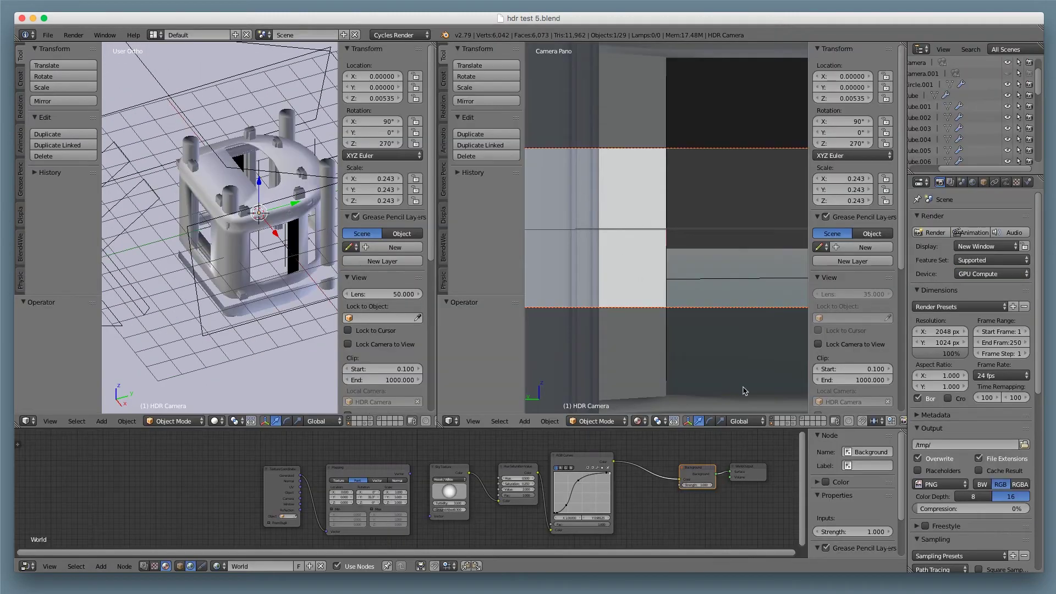
{"action": "key", "text": "shift+space"}
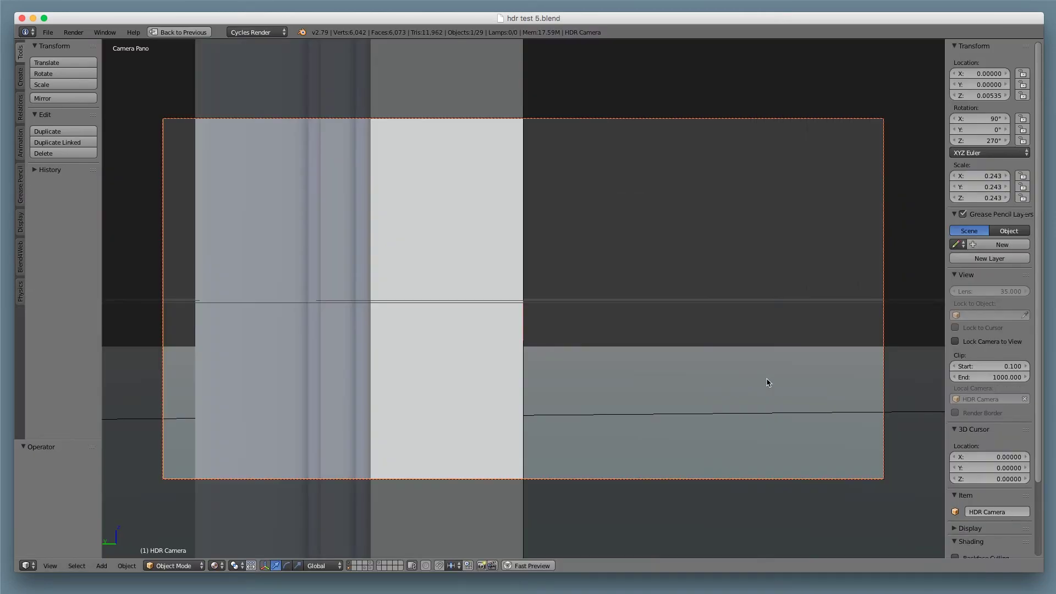
{"action": "key", "text": "shift+z"}
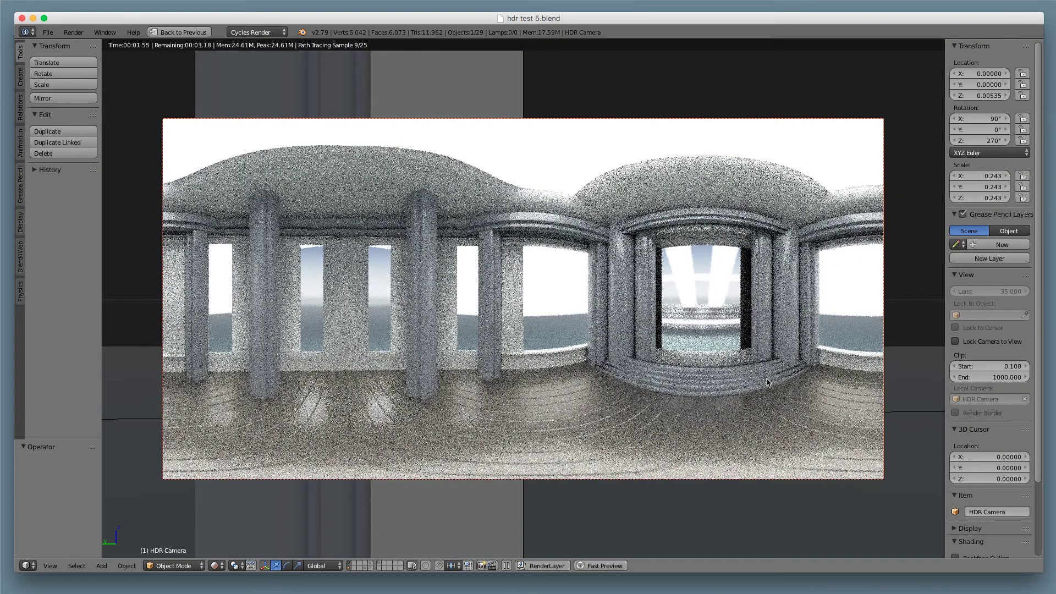
{"action": "key", "text": "Home"}
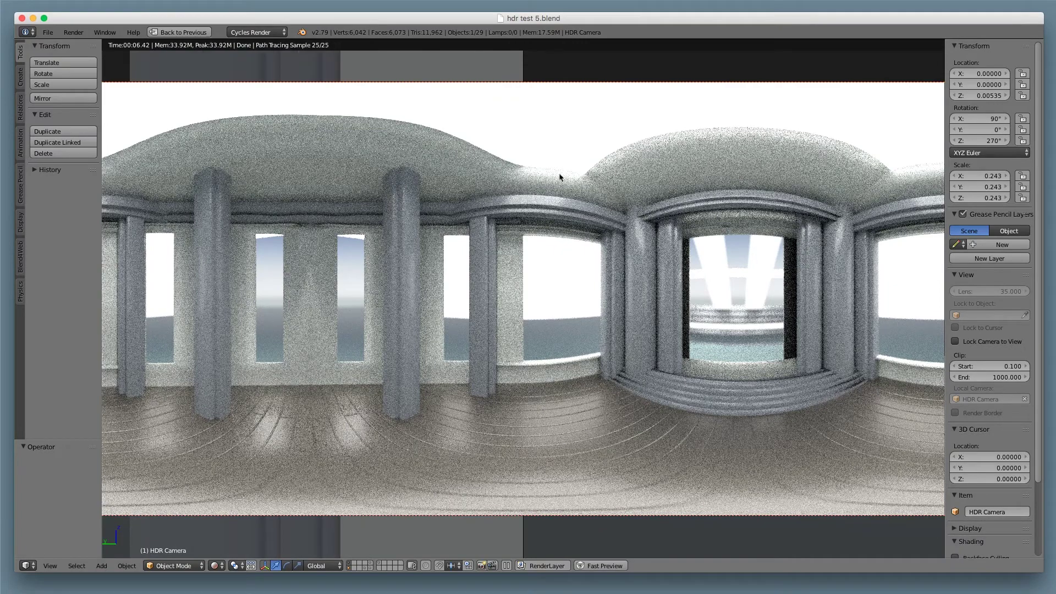
Restore the full layout and examine the room model around the HDR Camera from above and from an elevated angle.
{"action": "key", "text": "shift+space"}
{"action": "scroll", "coordinate": [287, 234], "scroll_direction": "up", "scroll_amount": 2}
{"action": "middle_click_drag", "start_coordinate": [233, 246], "coordinate": [265, 335]}
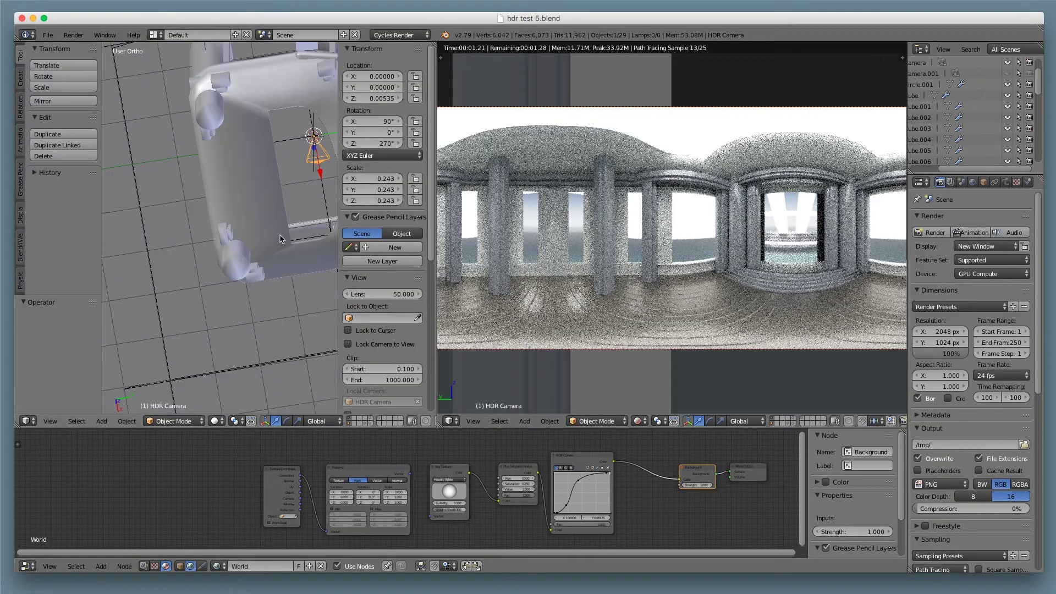
{"action": "middle_click_drag", "start_coordinate": [282, 239], "coordinate": [138, 131]}
{"action": "key", "text": "KP_Decimal"}
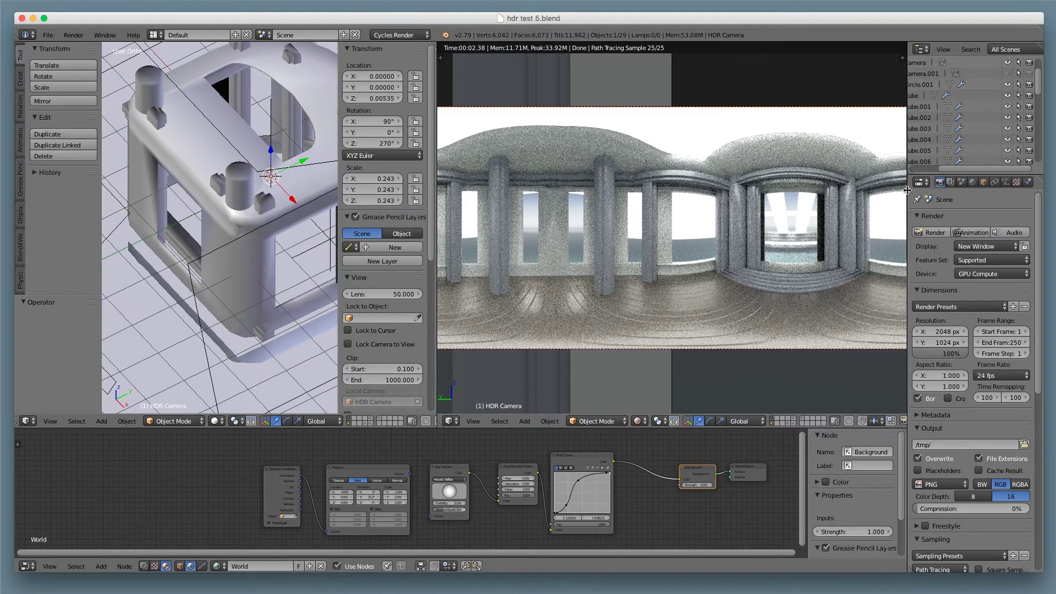
Widen the properties editor and examine the HDR Camera's Panoramic Equirectangular lens settings alongside the scene's render dimensions.
{"action": "left_click_drag", "start_coordinate": [908, 190], "coordinate": [865, 190]}
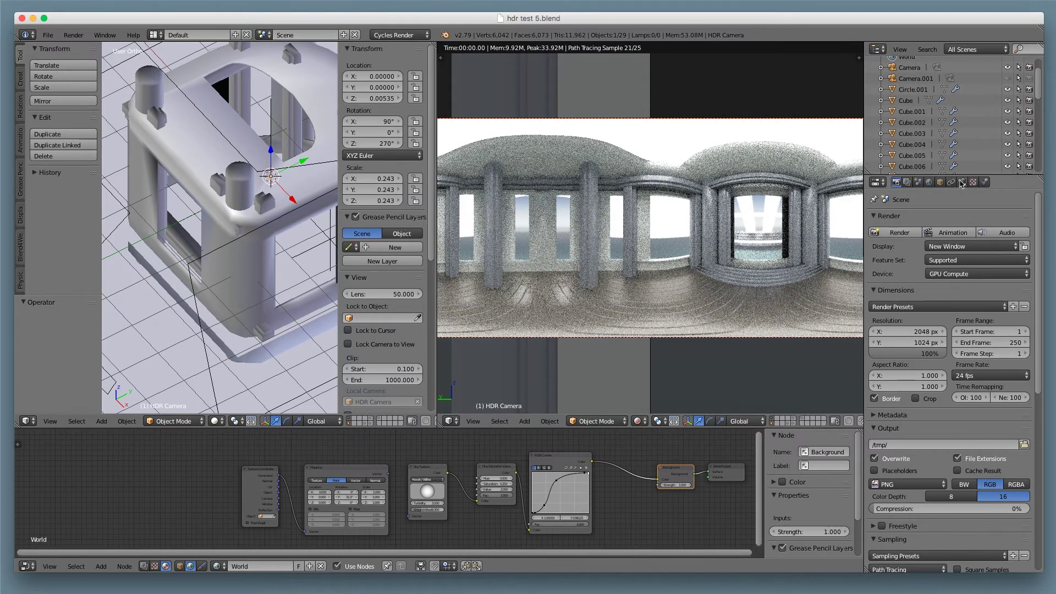
{"action": "left_click", "coordinate": [962, 183]}
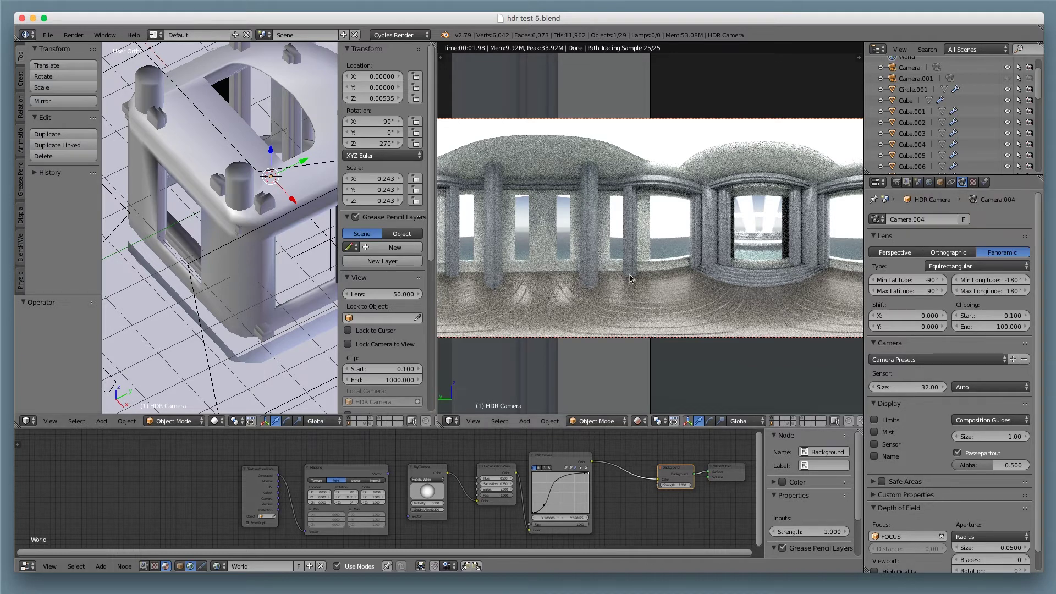
{"action": "left_click", "coordinate": [897, 182]}
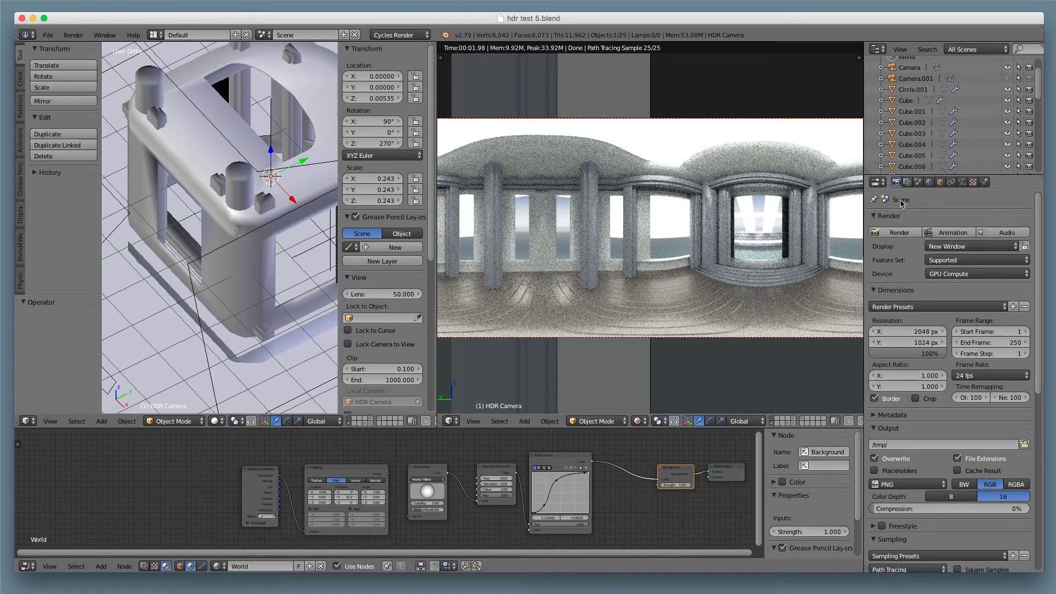
{"action": "left_click", "coordinate": [964, 182]}
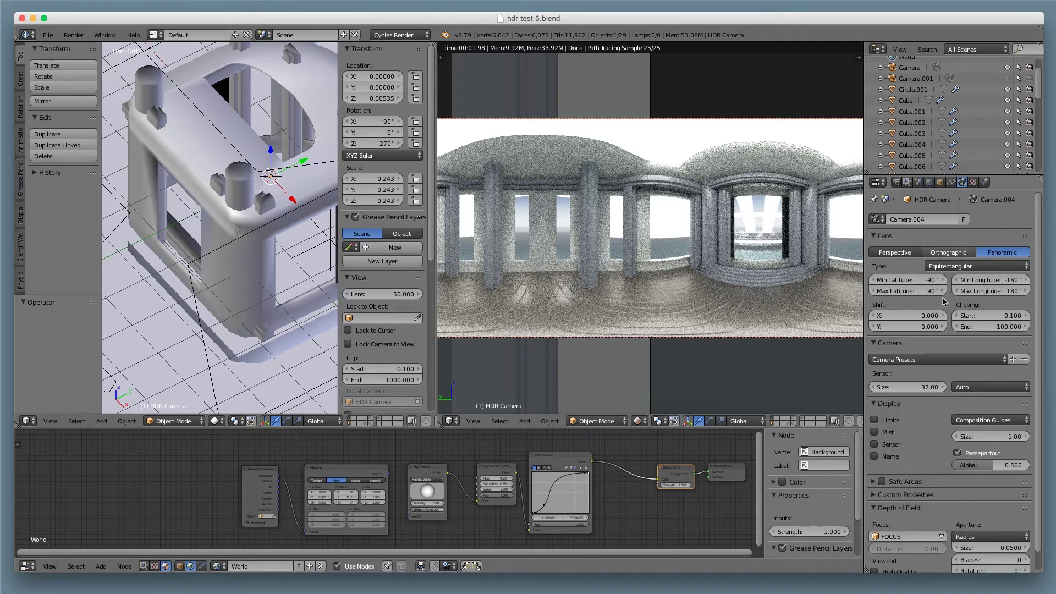
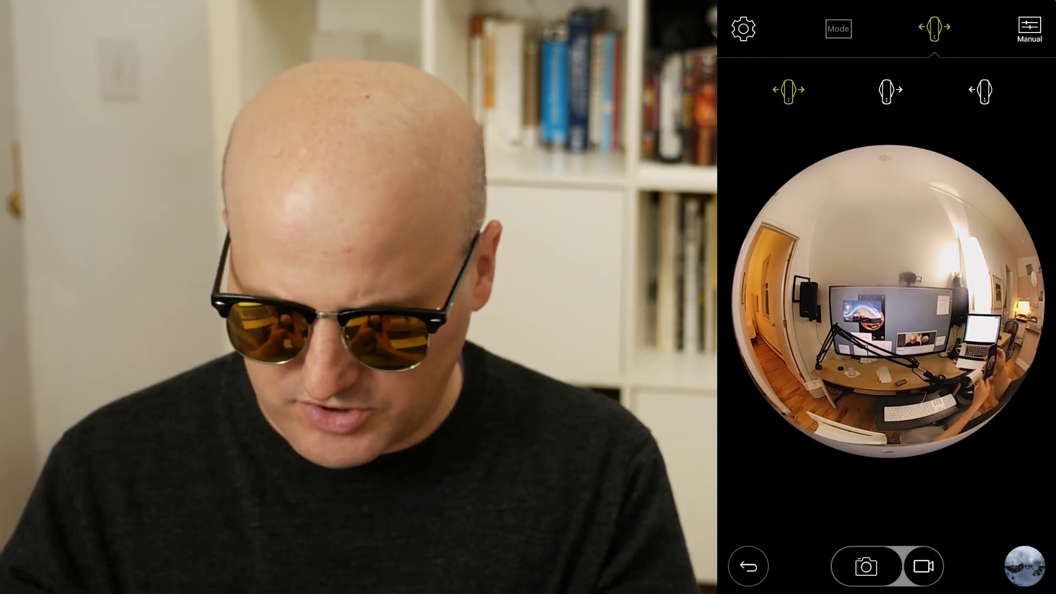
Capture 360 photos of the room at different exposures in Manual mode, using the exposure compensation control.
{"action": "left_click", "coordinate": [867, 567]}
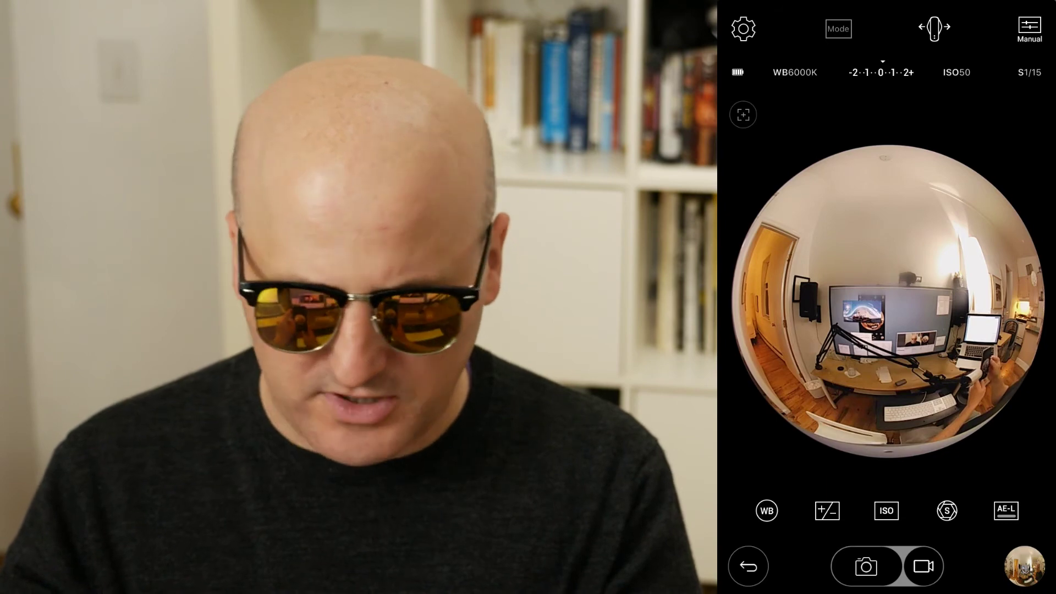
{"action": "left_click", "coordinate": [1029, 28]}
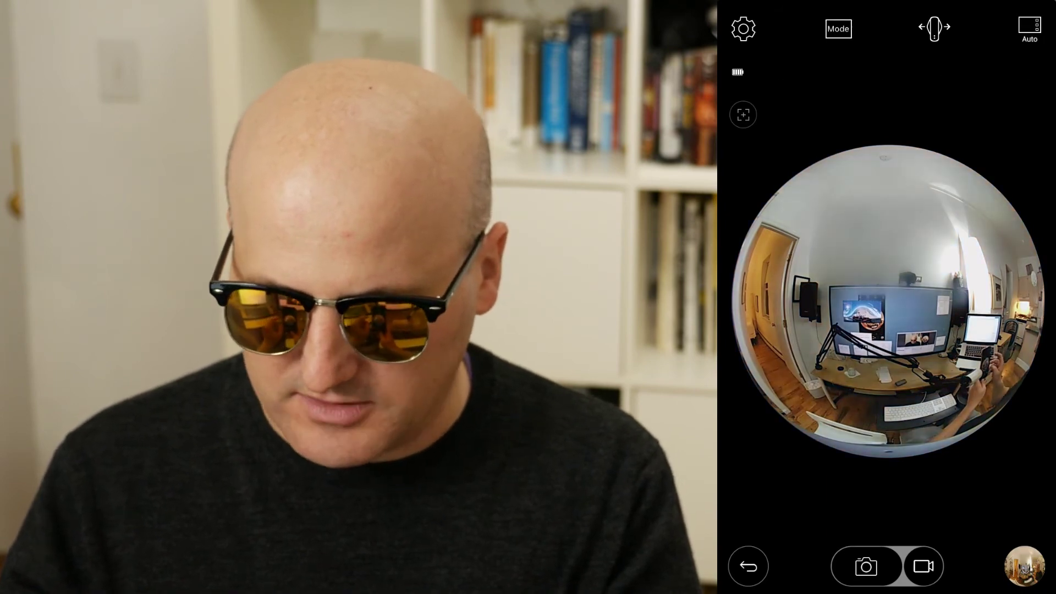
{"action": "left_click", "coordinate": [1029, 29]}
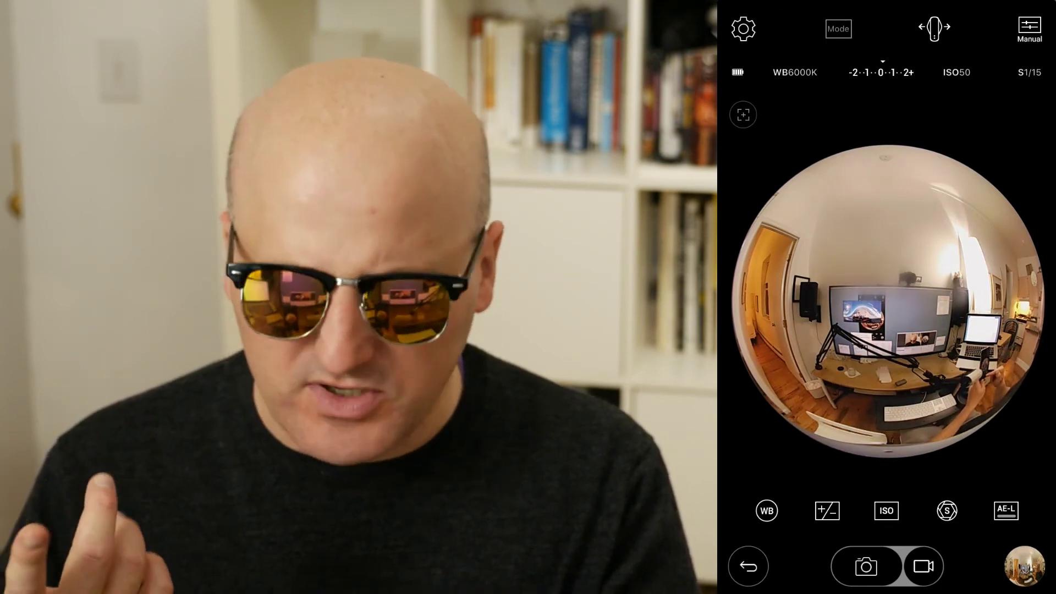
{"action": "left_click", "coordinate": [828, 510]}
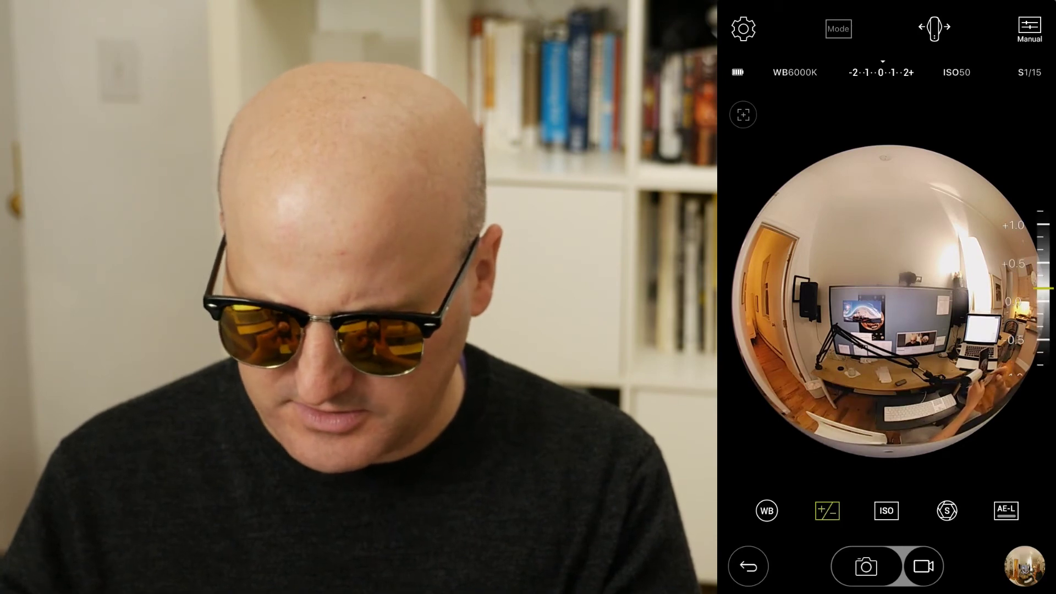
{"action": "left_click", "coordinate": [866, 566]}
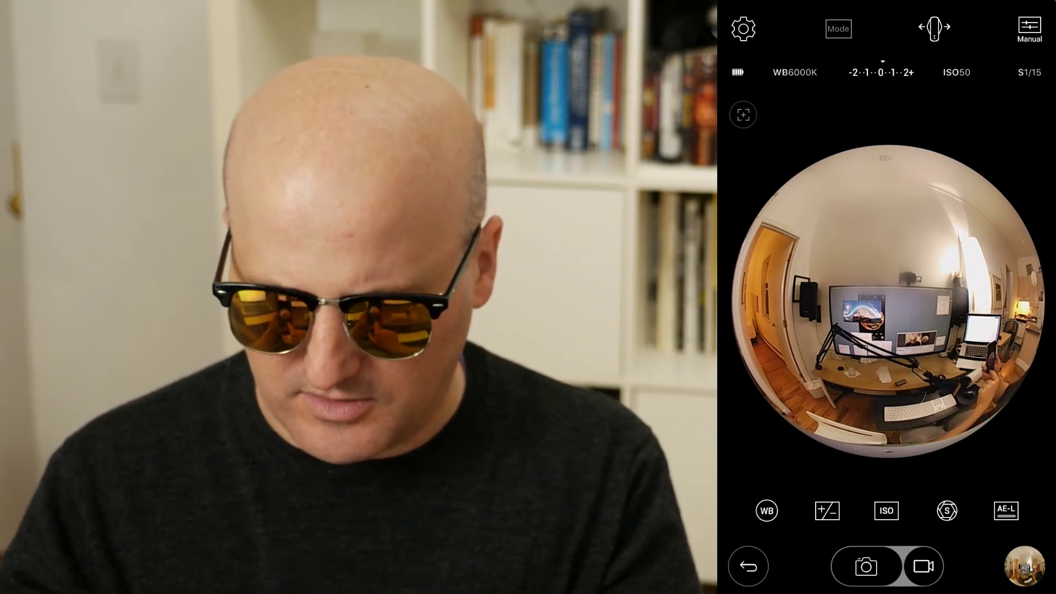
{"action": "left_click", "coordinate": [826, 510]}
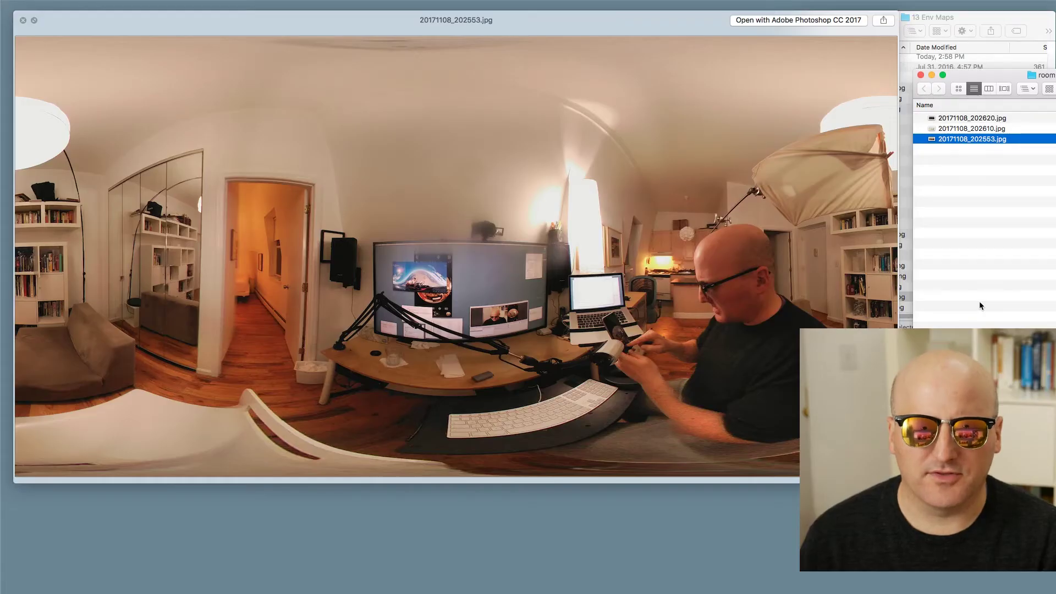
Compare the three bracketed 360 room photos in the full-size preview and close it on 20171108_202553.jpg.
{"action": "key", "text": "Up"}
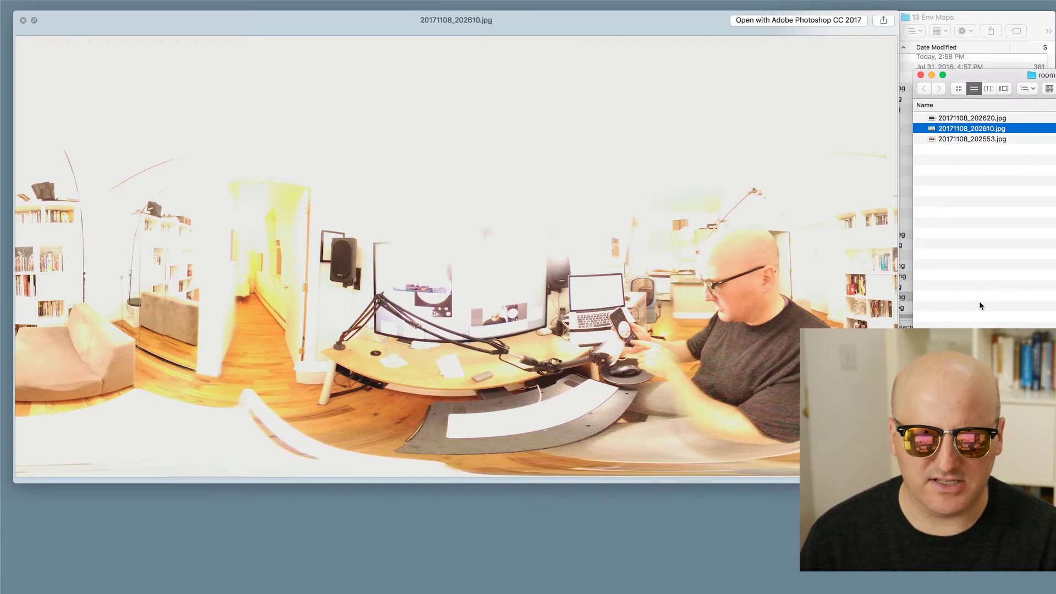
{"action": "key", "text": "Up"}
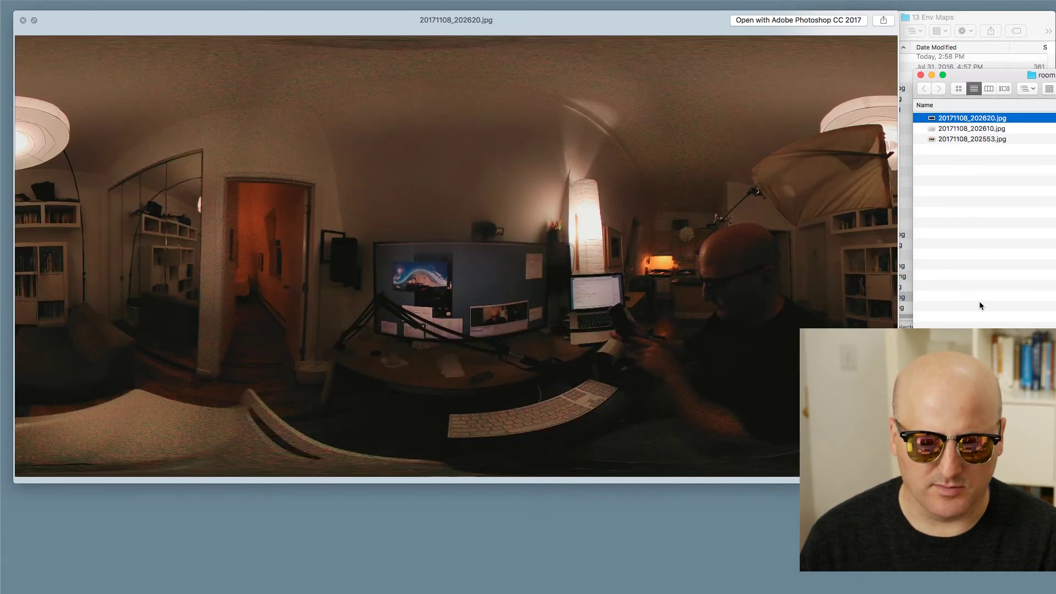
{"action": "key", "text": "Down"}
{"action": "key", "text": "Down"}
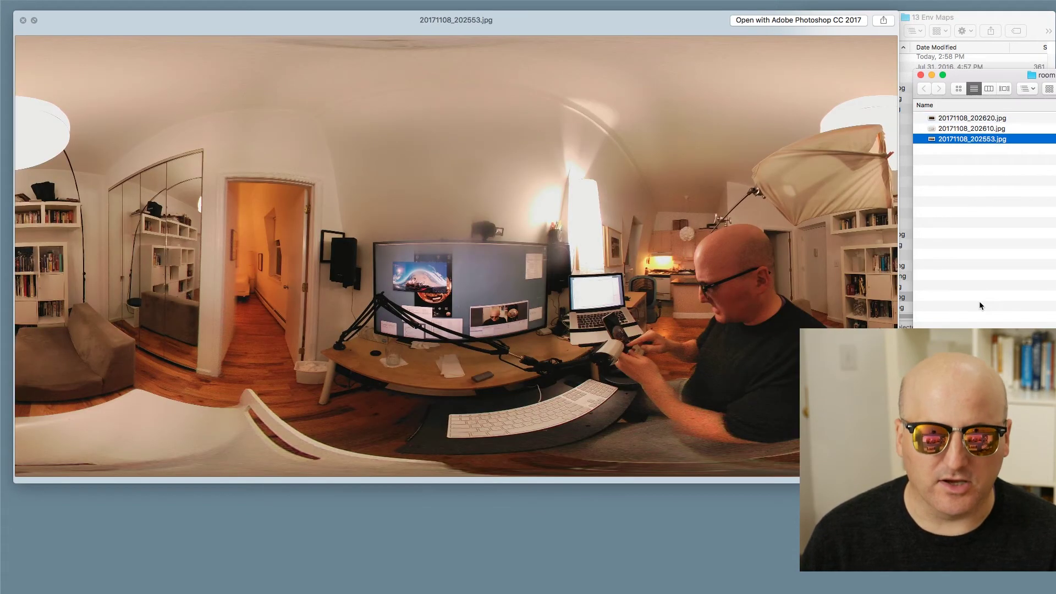
{"action": "key", "text": "space"}
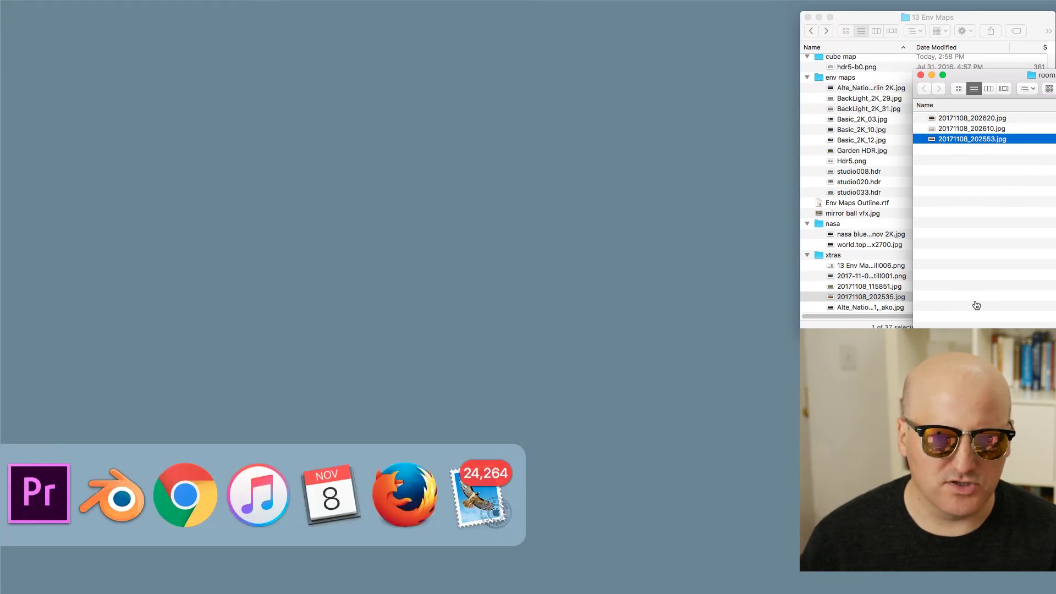
Switch to Photoshop, enlarge the Merge to HDR Pro dialog, and merge the three room exposures as 16 Bit with Local Adaptation.
{"action": "key", "text": "super+Tab"}
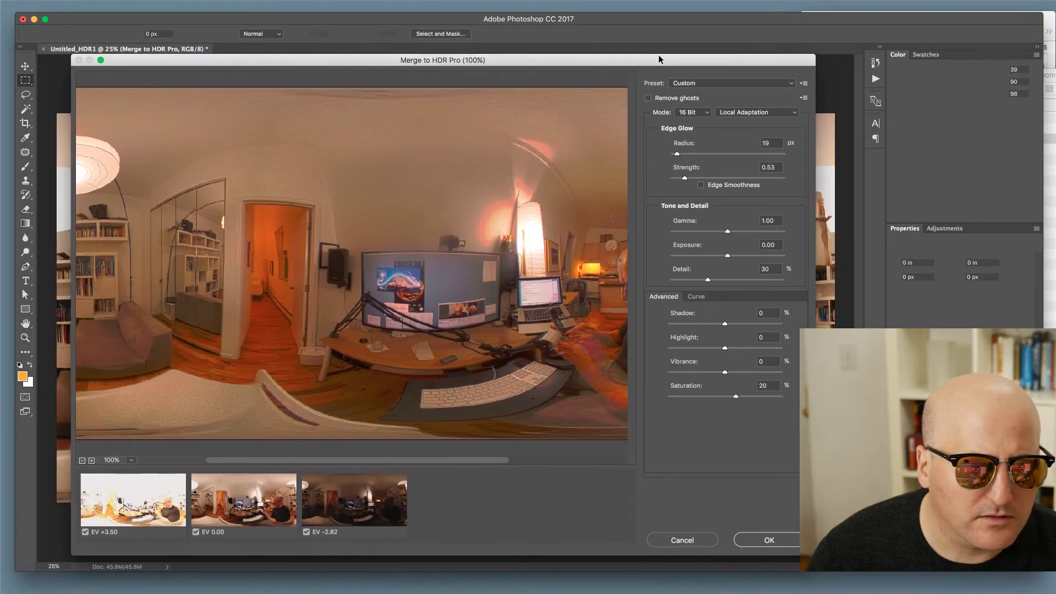
{"action": "mouse_move", "coordinate": [658, 57]}
{"action": "left_mouse_down"}
{"action": "mouse_move", "coordinate": [676, 47]}
{"action": "mouse_move", "coordinate": [670, 55]}
{"action": "left_mouse_up"}
{"action": "left_click_drag", "start_coordinate": [828, 440], "coordinate": [945, 440]}
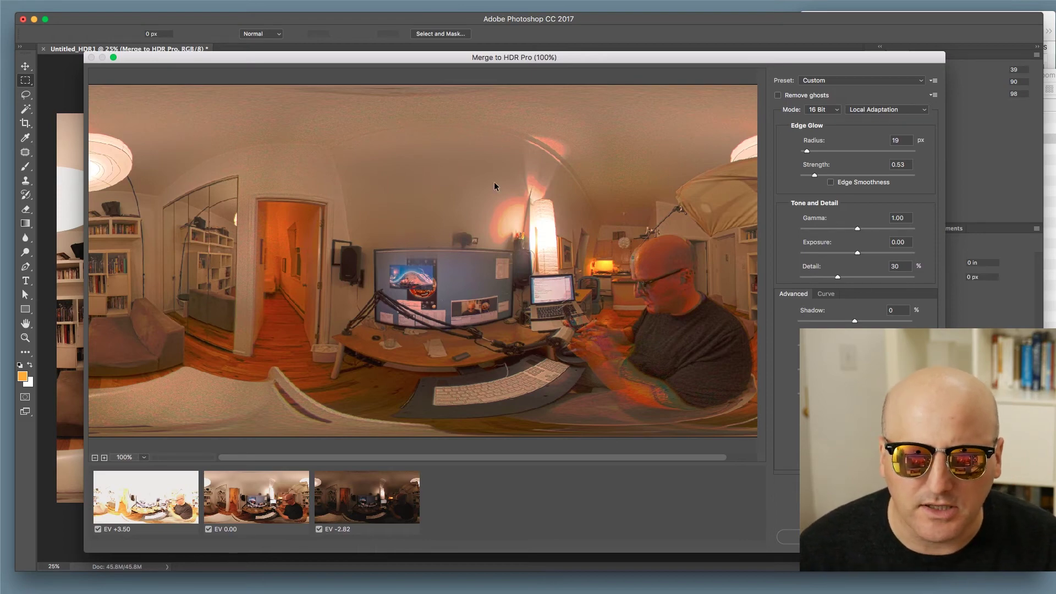
{"action": "left_click_drag", "start_coordinate": [856, 255], "coordinate": [857, 254]}
{"action": "key", "text": "Return"}
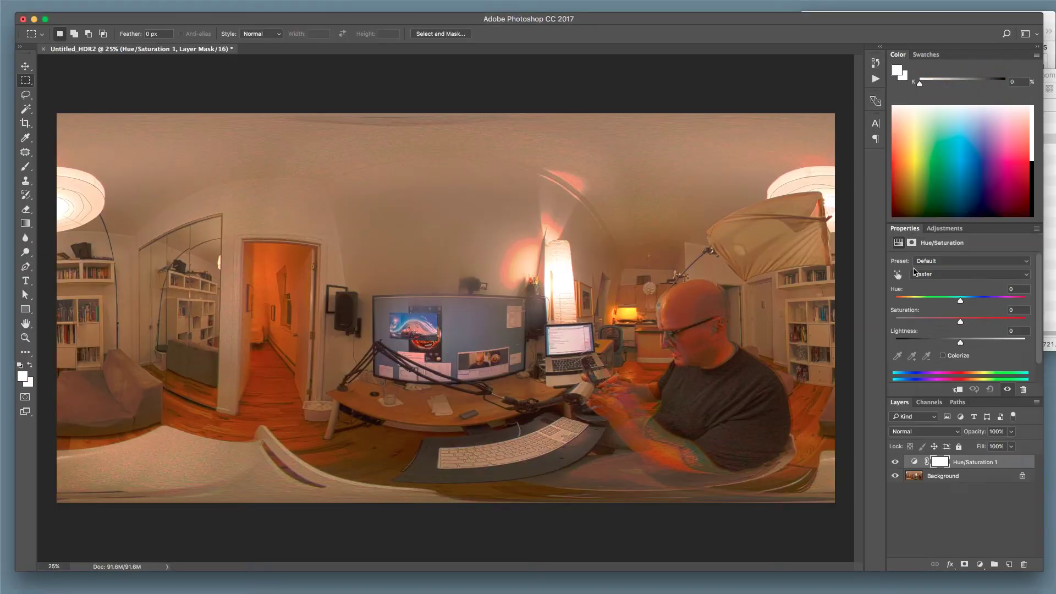
Lasso the discolored areas, apply Gaussian Blur to their copy on Layer 1, and change that layer's blending mode.
{"action": "key", "text": "l"}
{"action": "left_click_drag", "start_coordinate": [495, 293], "coordinate": [550, 249]}
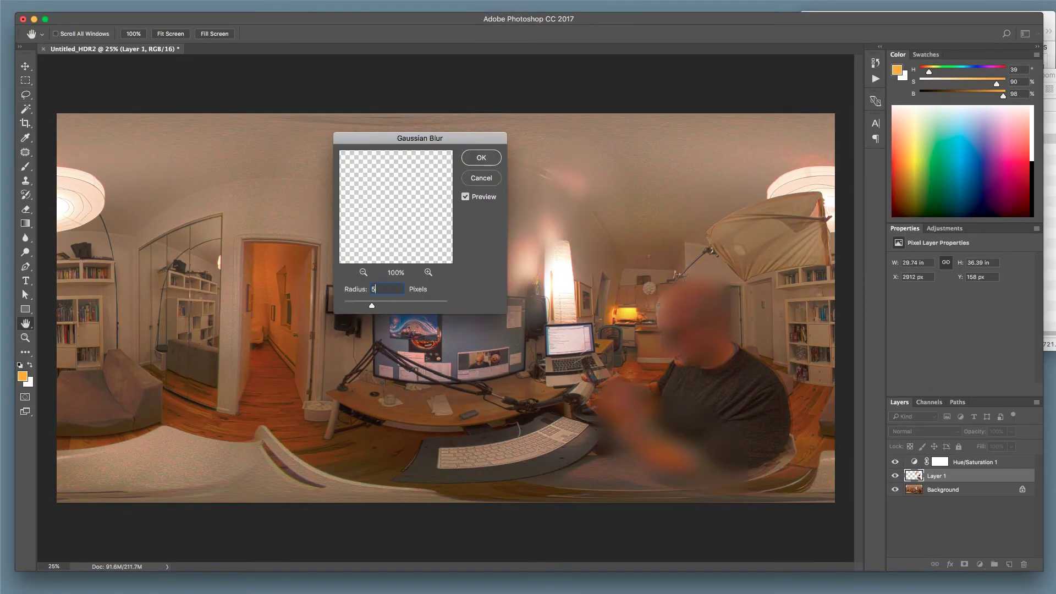
{"action": "key", "text": "Return"}
{"action": "left_click", "coordinate": [925, 432]}
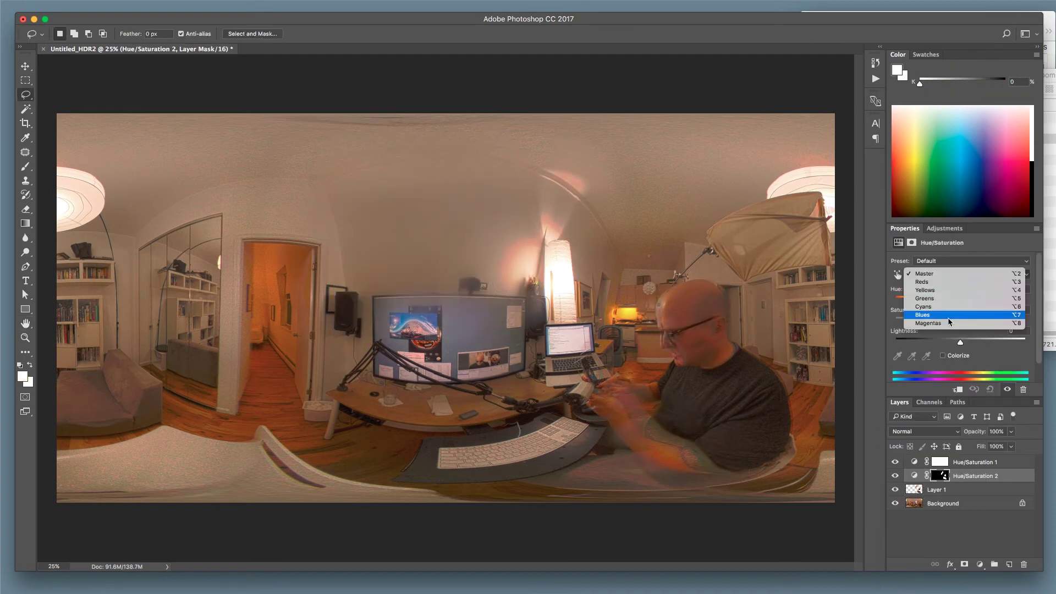
Lower the Greens saturation to -9 in Hue/Saturation 2 and save the image as room hdr.psd in the room 360 folder.
{"action": "left_click_drag", "start_coordinate": [960, 321], "coordinate": [939, 324]}
{"action": "key", "text": "super+s"}
{"action": "type", "text": "room hdr"}
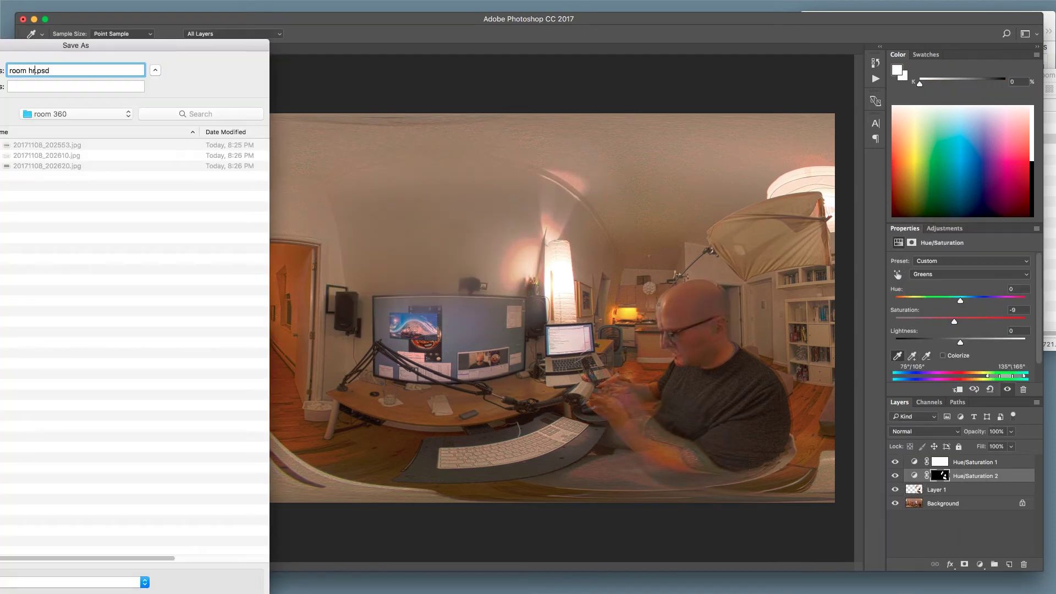
{"action": "key", "text": "Return"}
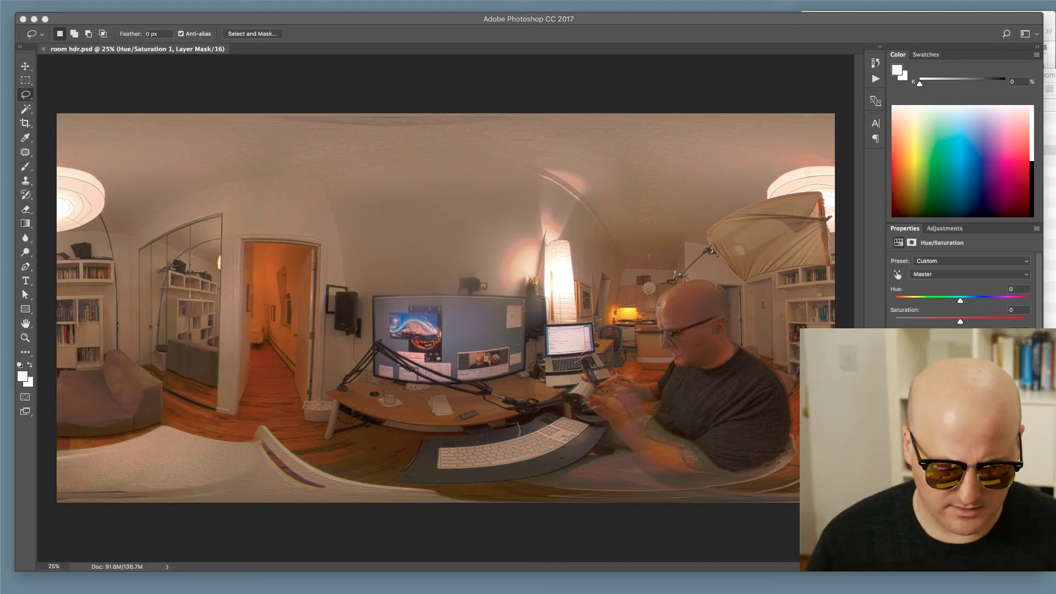
Adjust the Green channel in a Curves adjustment layer and save a copy of the image as room hdr.png.
{"action": "left_click", "coordinate": [945, 274]}
{"action": "left_click", "coordinate": [946, 291]}
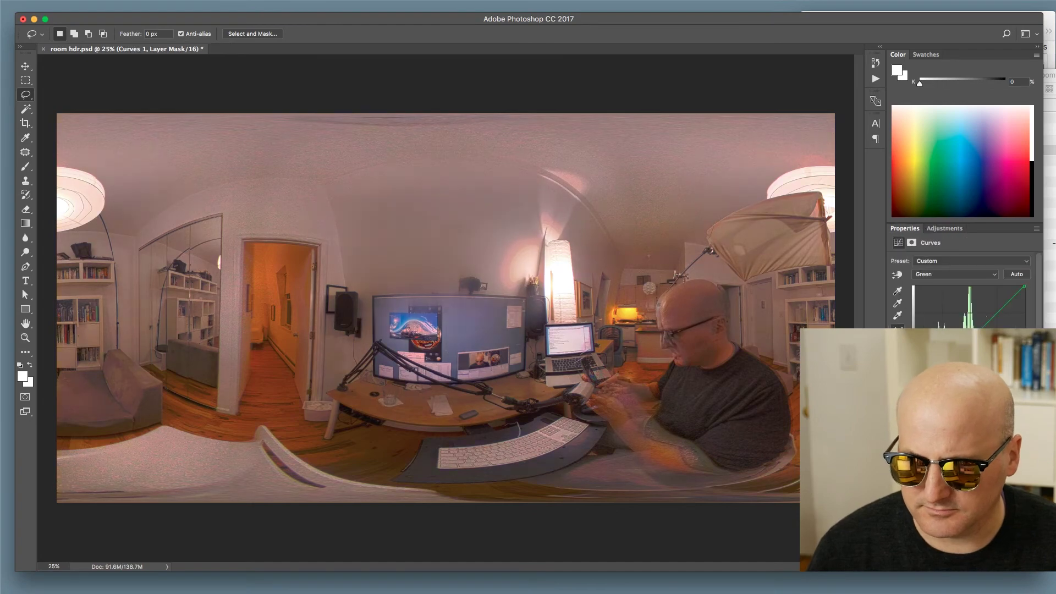
{"action": "left_click_drag", "start_coordinate": [990, 309], "coordinate": [983, 321]}
{"action": "key", "text": "super+shift+s"}
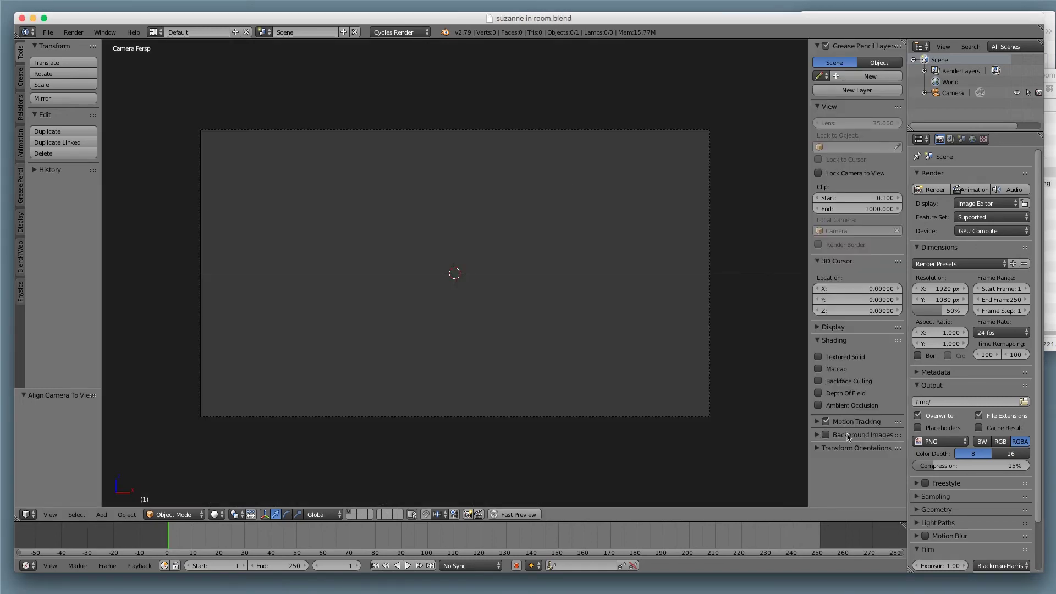
In Blender's suzanne in room.blend, enable background images and load 13 Env Map.00_00_14_17.Still007.png behind the camera view.
{"action": "left_click", "coordinate": [818, 435]}
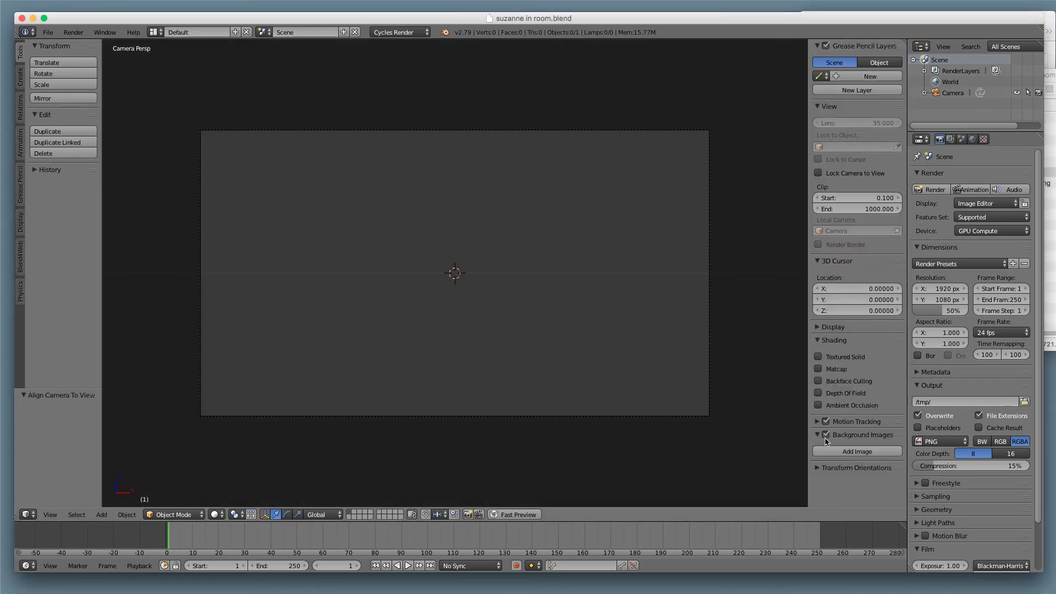
{"action": "left_click", "coordinate": [829, 450]}
{"action": "scroll", "coordinate": [867, 497], "scroll_direction": "down", "scroll_amount": 2}
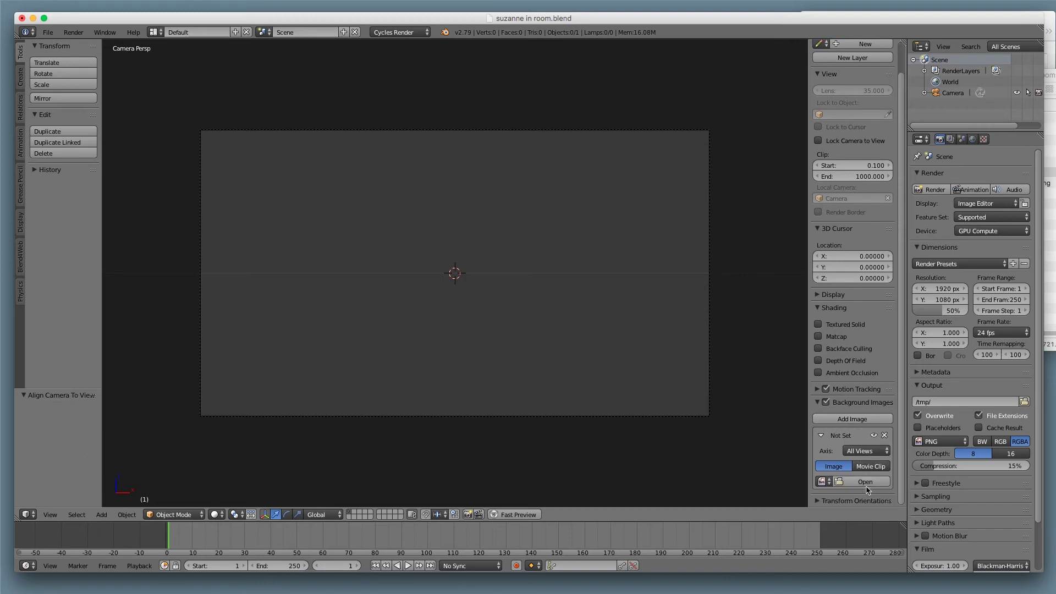
{"action": "left_click", "coordinate": [865, 482]}
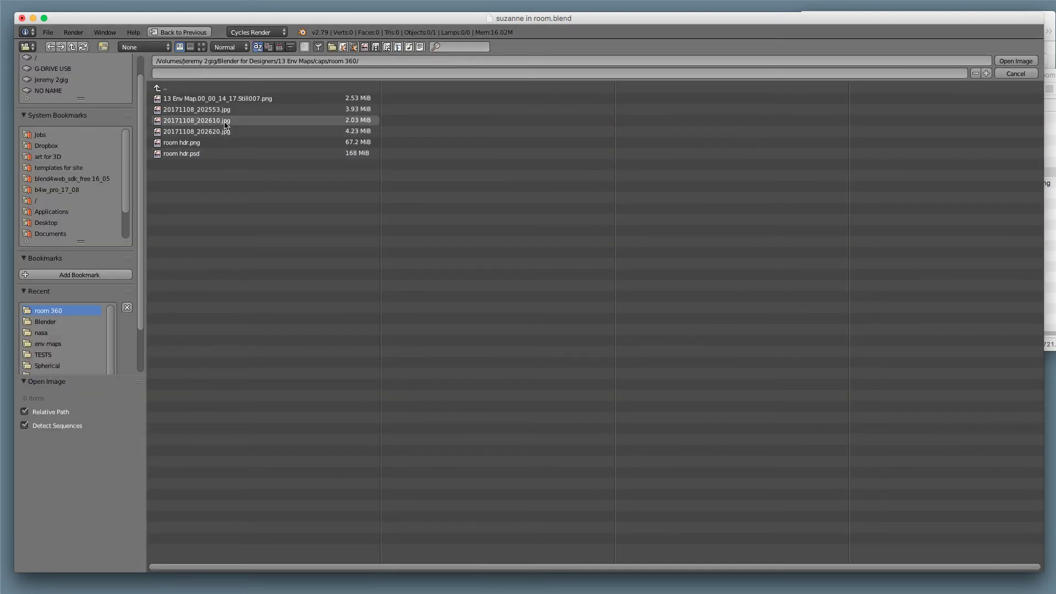
{"action": "double_click", "coordinate": [238, 99]}
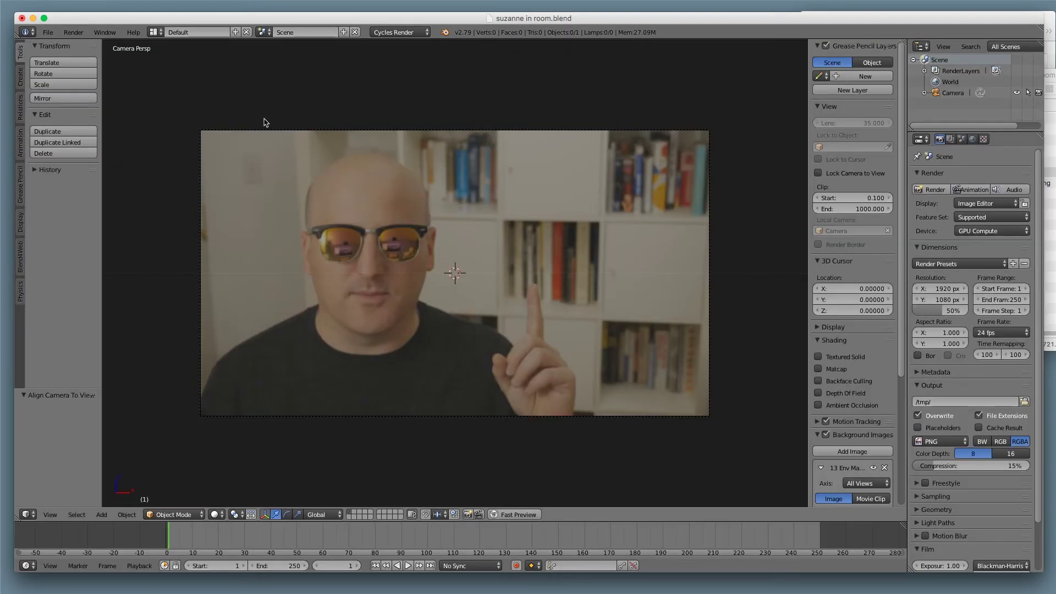
Restrict the background photo to the Camera view axis.
{"action": "scroll", "coordinate": [824, 446], "scroll_direction": "down", "scroll_amount": 5}
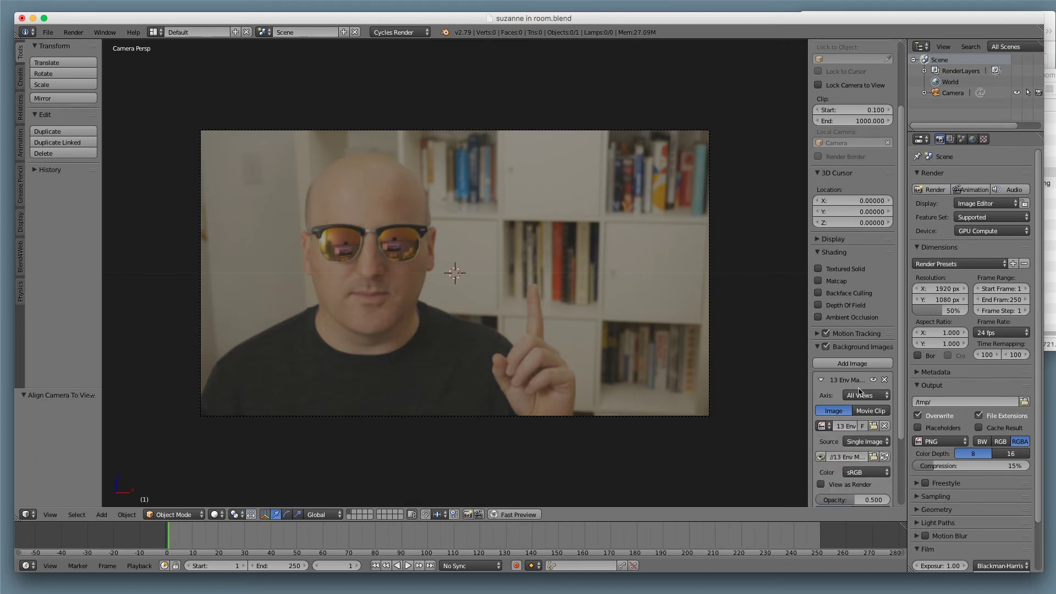
{"action": "left_click", "coordinate": [860, 394]}
{"action": "left_click", "coordinate": [848, 384]}
Add a Monkey mesh, place it above the raised finger in the photo, and adjust the camera's focal length.
{"action": "key", "text": "shift+a"}
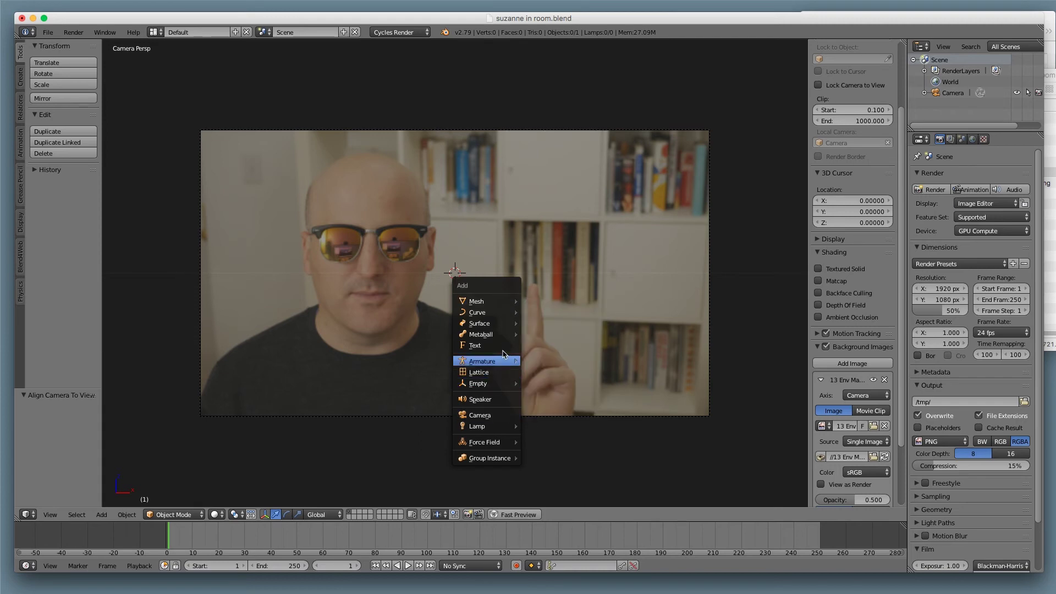
{"action": "mouse_move", "coordinate": [503, 304]}
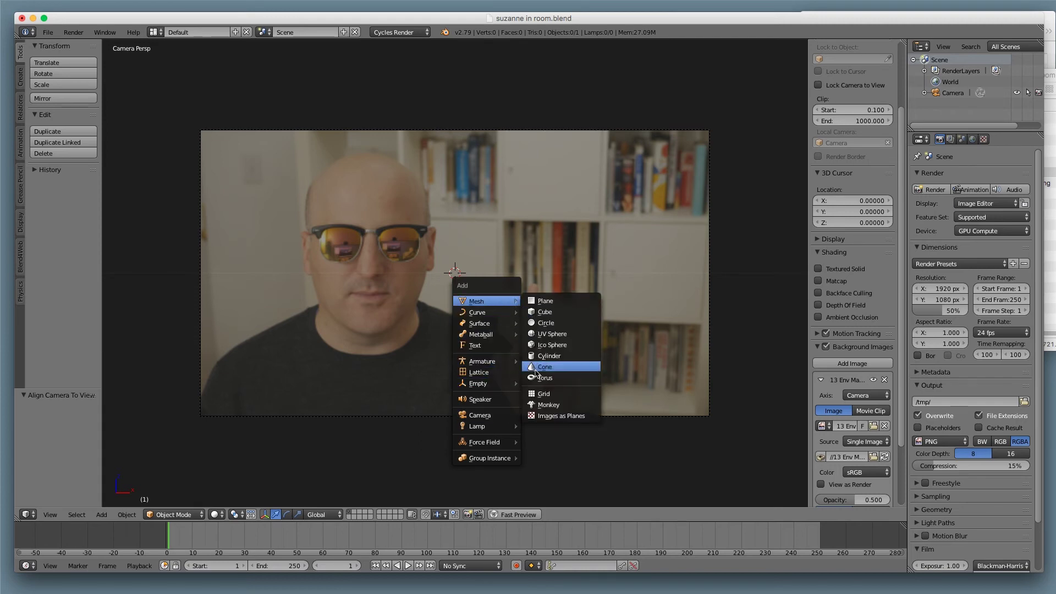
{"action": "left_click", "coordinate": [535, 405]}
{"action": "left_click_drag", "start_coordinate": [496, 272], "coordinate": [571, 273]}
{"action": "left_click_drag", "start_coordinate": [529, 233], "coordinate": [530, 190]}
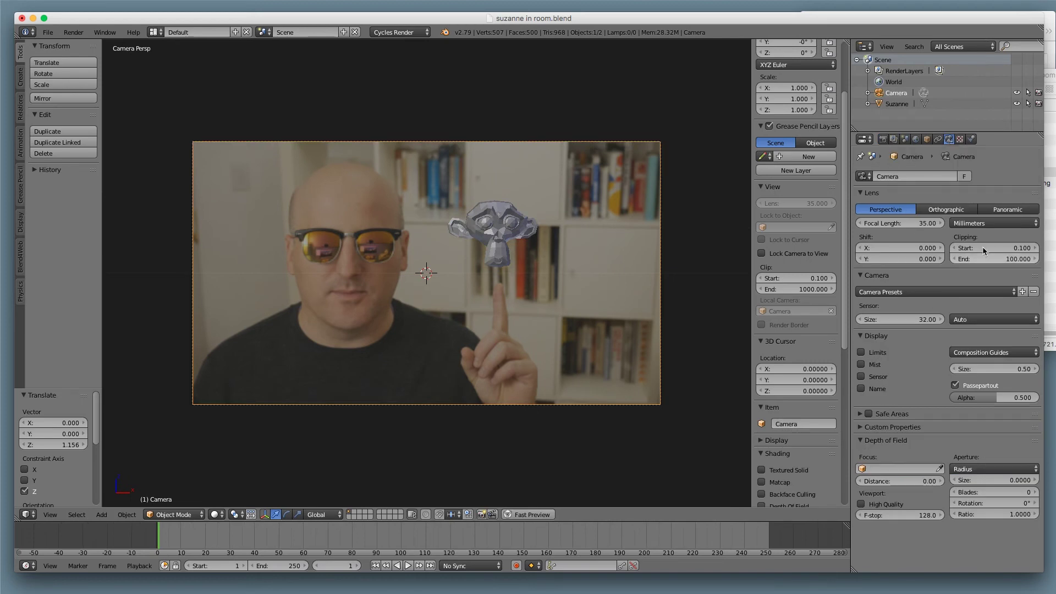
{"action": "left_click", "coordinate": [924, 223]}
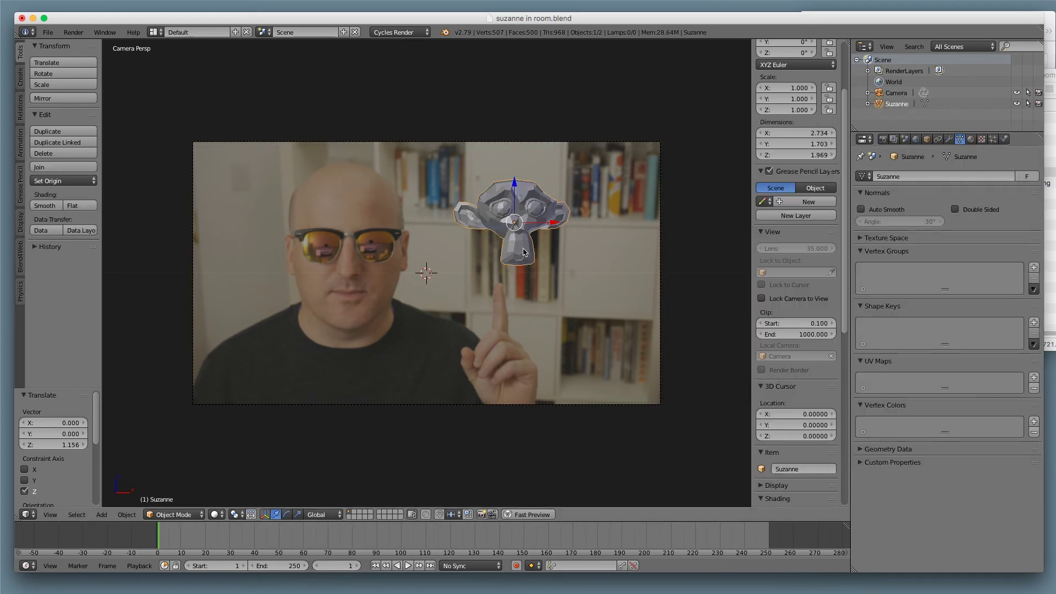
Rotate Suzanne about the Z axis and add a Subsurf modifier with 2 subdivisions.
{"action": "key", "text": "r"}
{"action": "left_click", "coordinate": [567, 265]}
{"action": "left_click", "coordinate": [947, 176]}
{"action": "key", "text": "ctrl+2"}
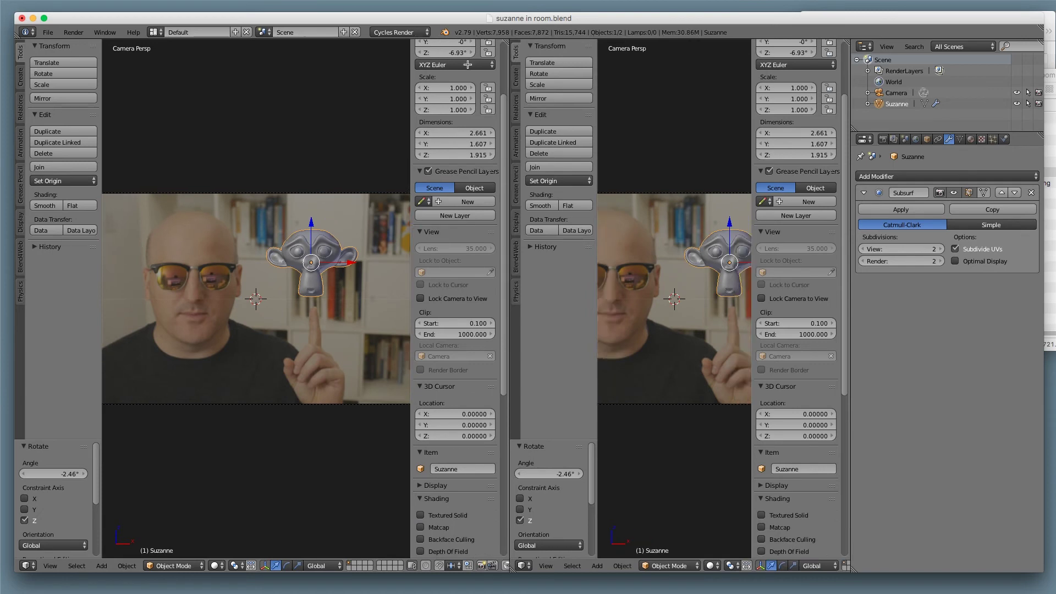
Set up a Node Editor beside the 3D view and create a node-based material for Suzanne.
{"action": "left_click", "coordinate": [25, 565]}
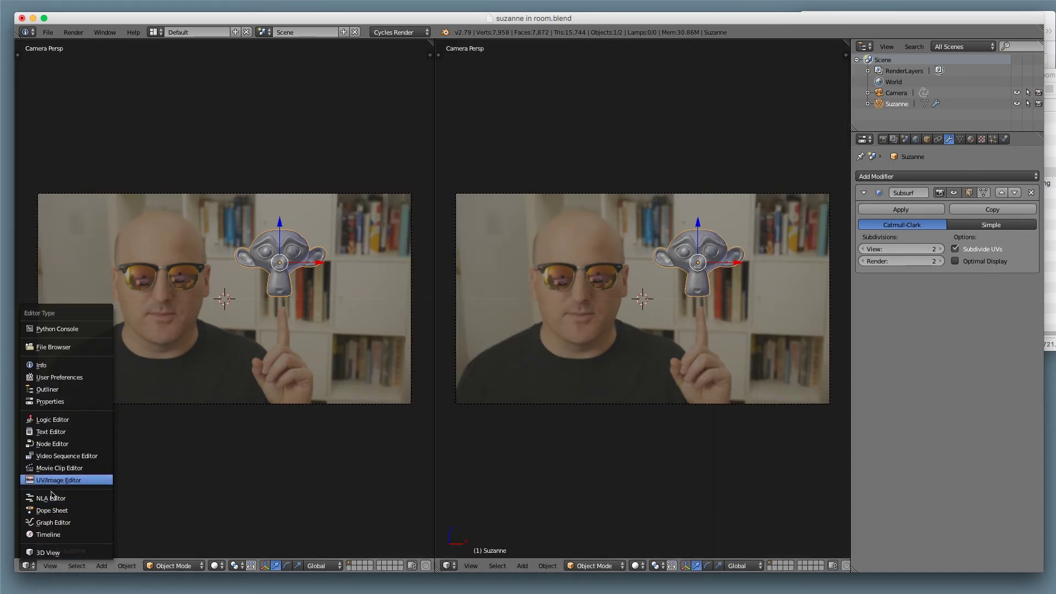
{"action": "left_click", "coordinate": [66, 444]}
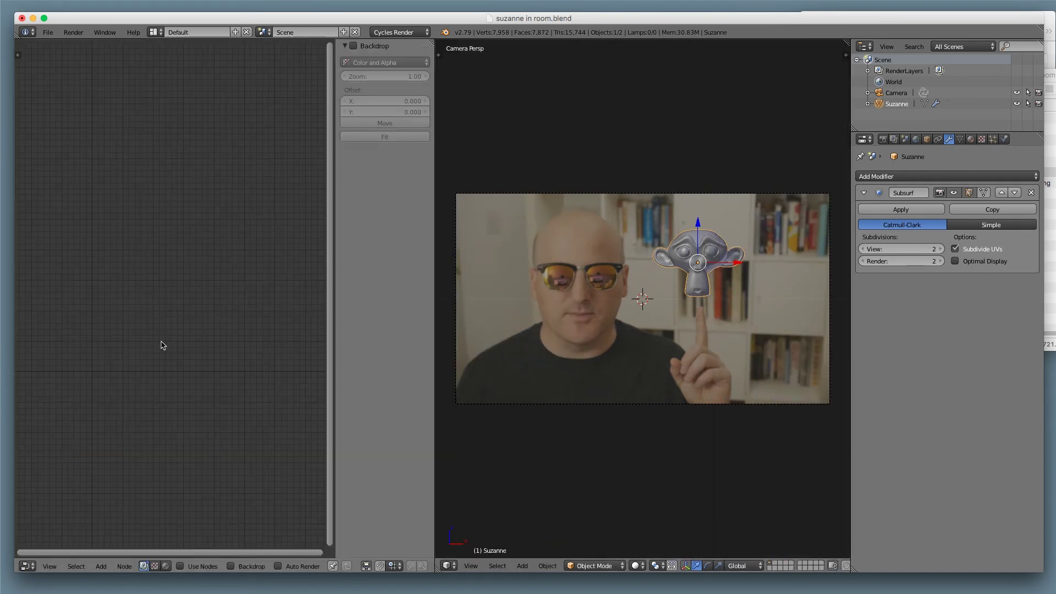
{"action": "left_click", "coordinate": [191, 567]}
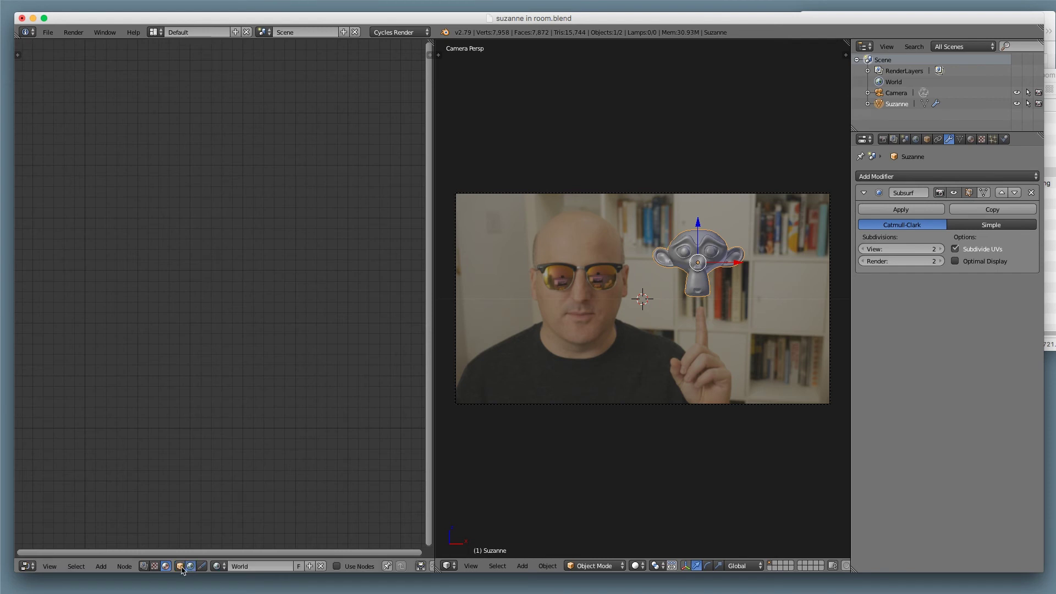
{"action": "left_click", "coordinate": [180, 567]}
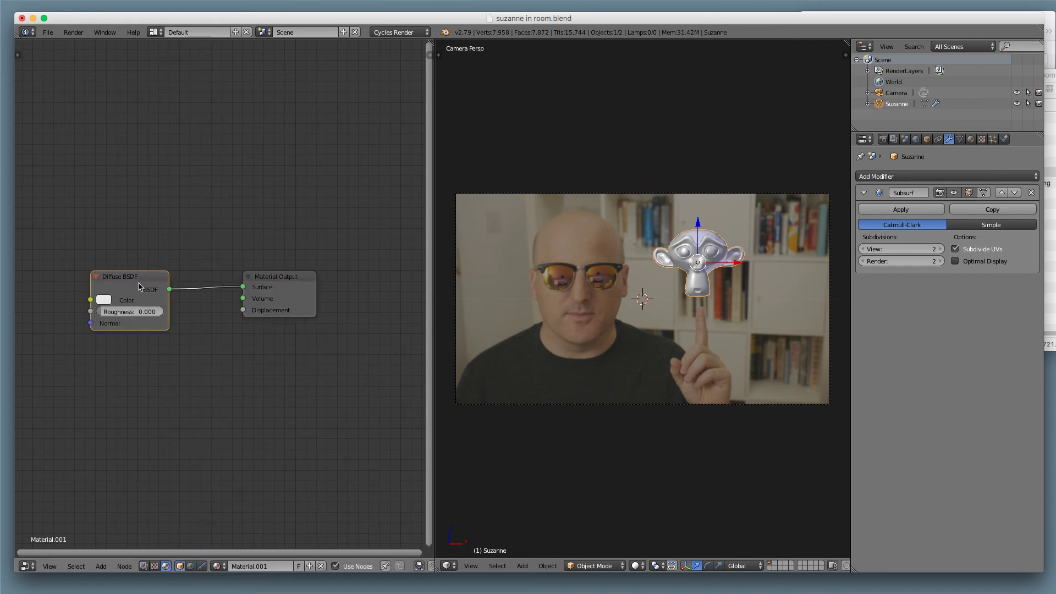
Replace the material's Diffuse BSDF with a Principled BSDF feeding the Material Output surface.
{"action": "key", "text": "x"}
{"action": "key", "text": "shift+a"}
{"action": "mouse_move", "coordinate": [118, 337]}
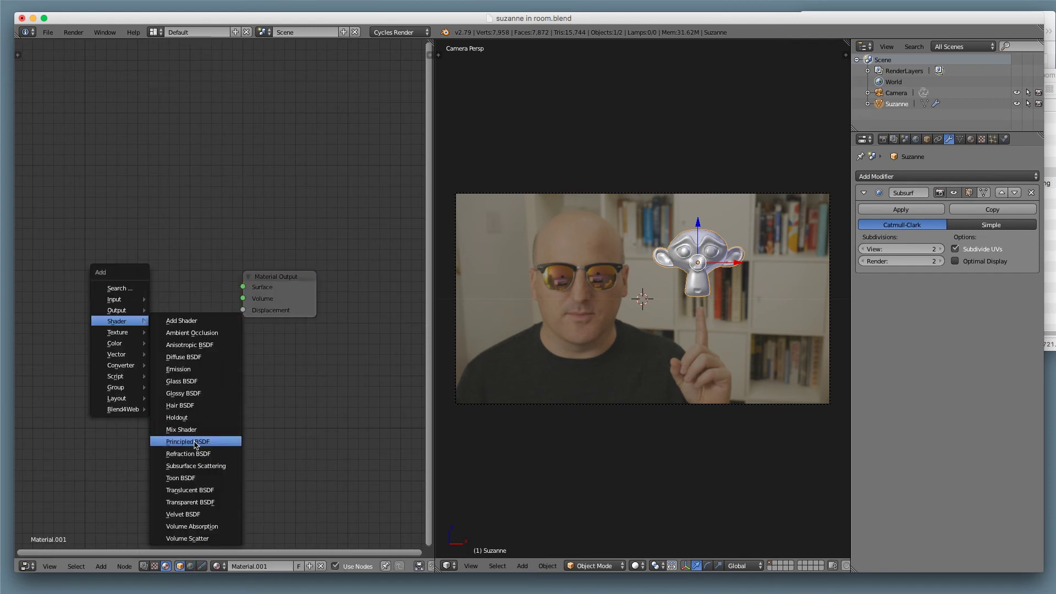
{"action": "left_click", "coordinate": [189, 458]}
{"action": "left_click", "coordinate": [128, 216]}
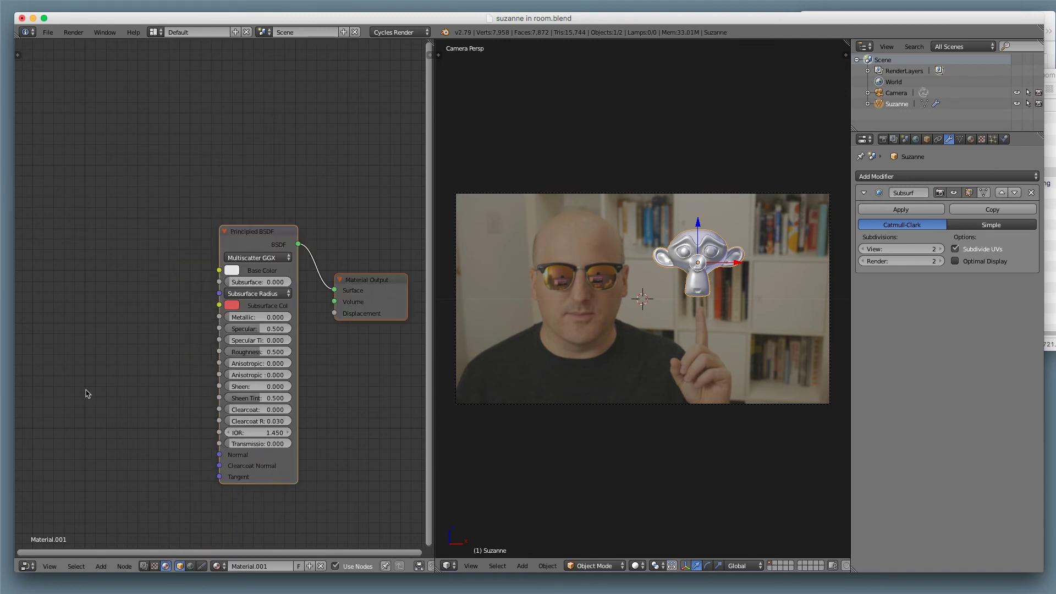
Enable nodes for the World and add an Environment Texture node before the Background node.
{"action": "left_click", "coordinate": [192, 567]}
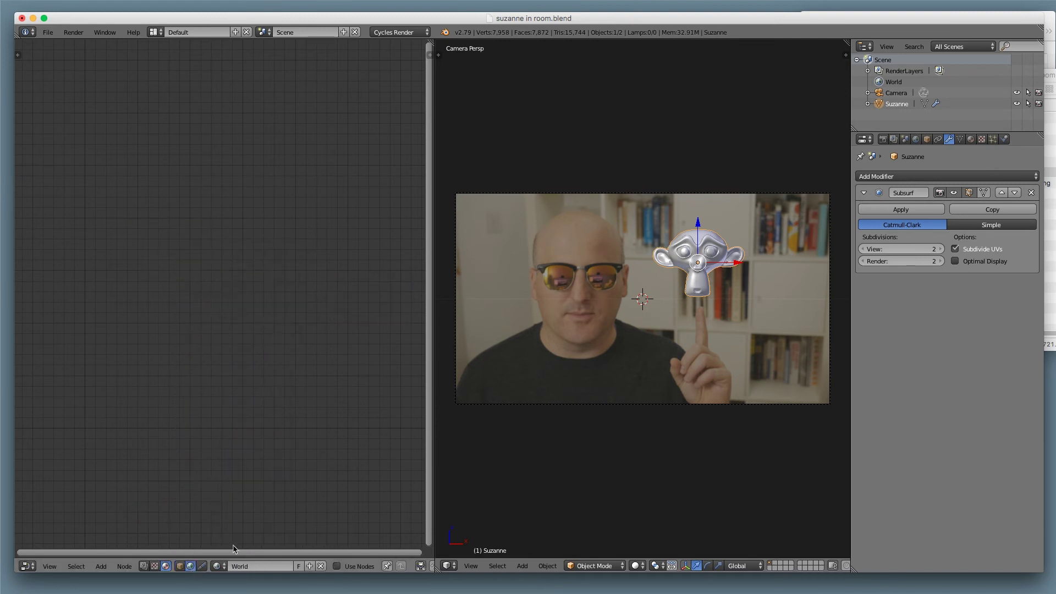
{"action": "left_click", "coordinate": [336, 566]}
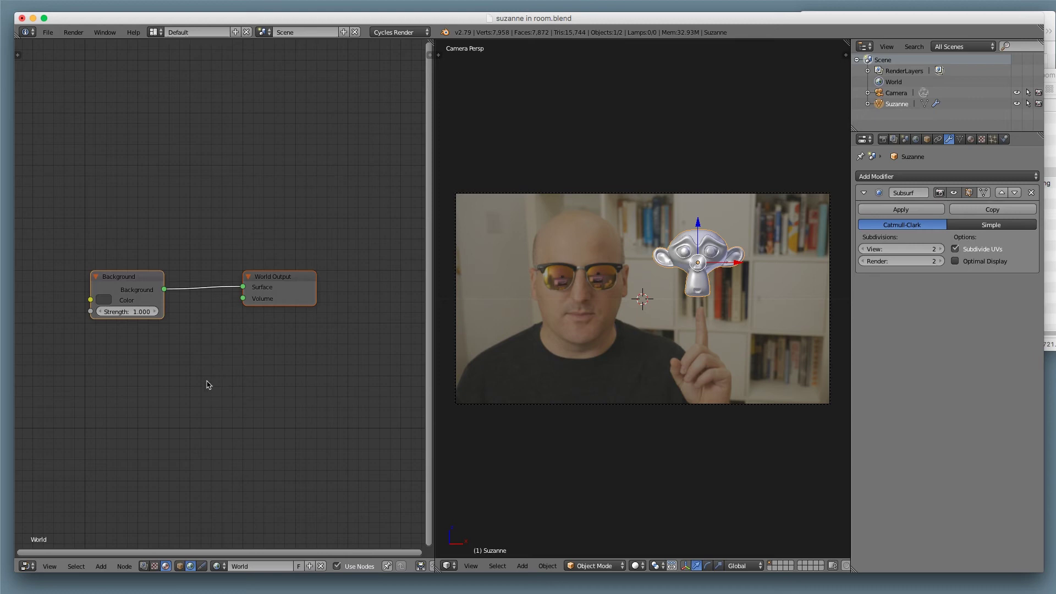
{"action": "middle_click_drag", "start_coordinate": [209, 385], "coordinate": [351, 396]}
{"action": "key", "text": "shift+a"}
{"action": "mouse_move", "coordinate": [198, 423]}
{"action": "left_click", "coordinate": [286, 309]}
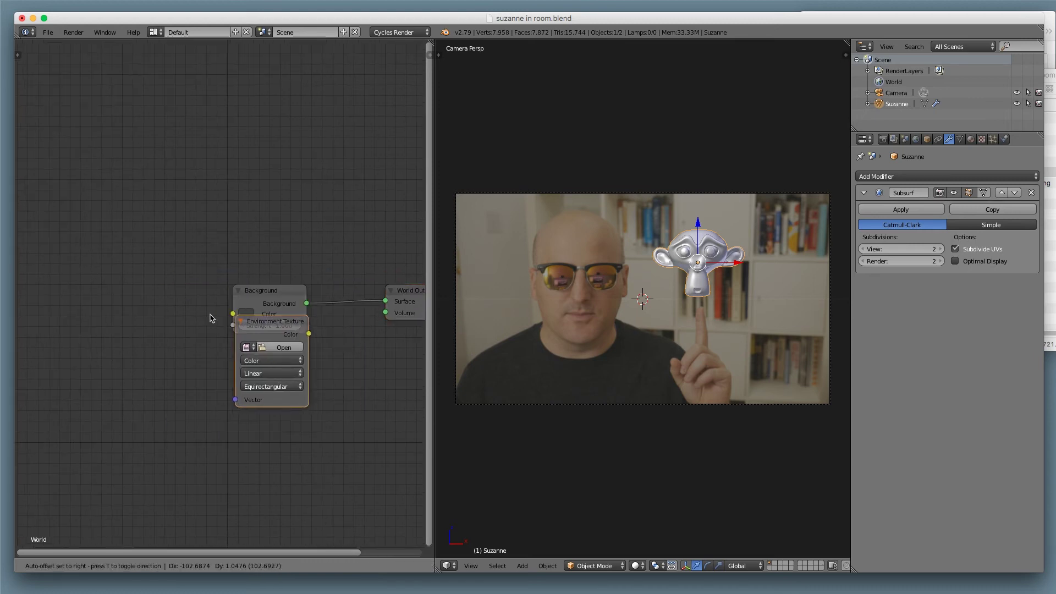
{"action": "left_click", "coordinate": [114, 278]}
Load the room HDR image into the Environment Texture, link its color to the Background, and space out the nodes.
{"action": "left_click", "coordinate": [164, 308]}
{"action": "left_click", "coordinate": [207, 144]}
{"action": "double_click", "coordinate": [207, 144]}
{"action": "left_click_drag", "start_coordinate": [143, 280], "coordinate": [96, 279]}
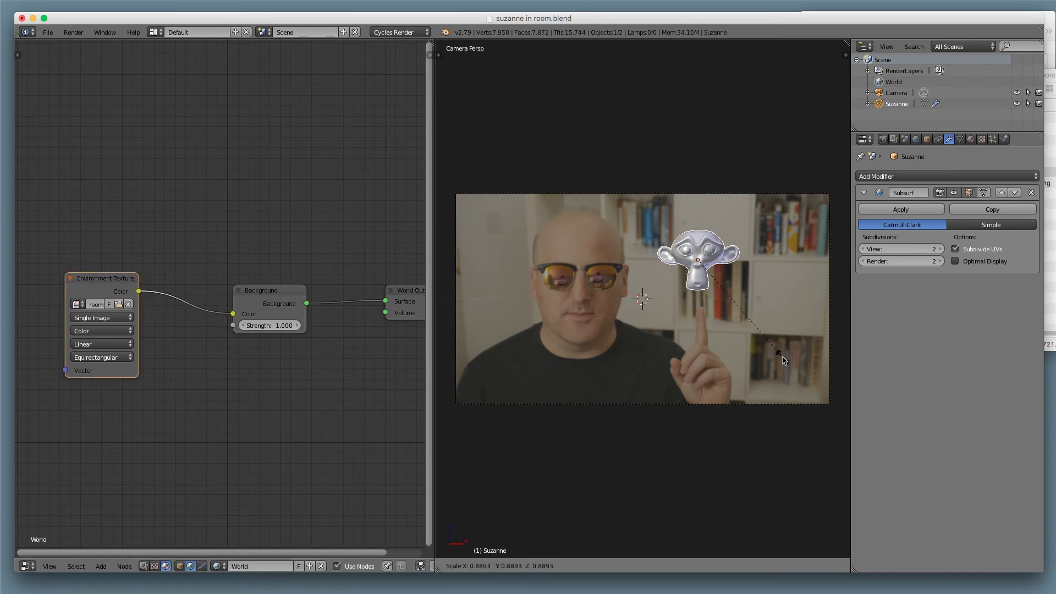
{"action": "left_click_drag", "start_coordinate": [301, 297], "coordinate": [353, 302]}
{"action": "left_click_drag", "start_coordinate": [111, 284], "coordinate": [77, 285]}
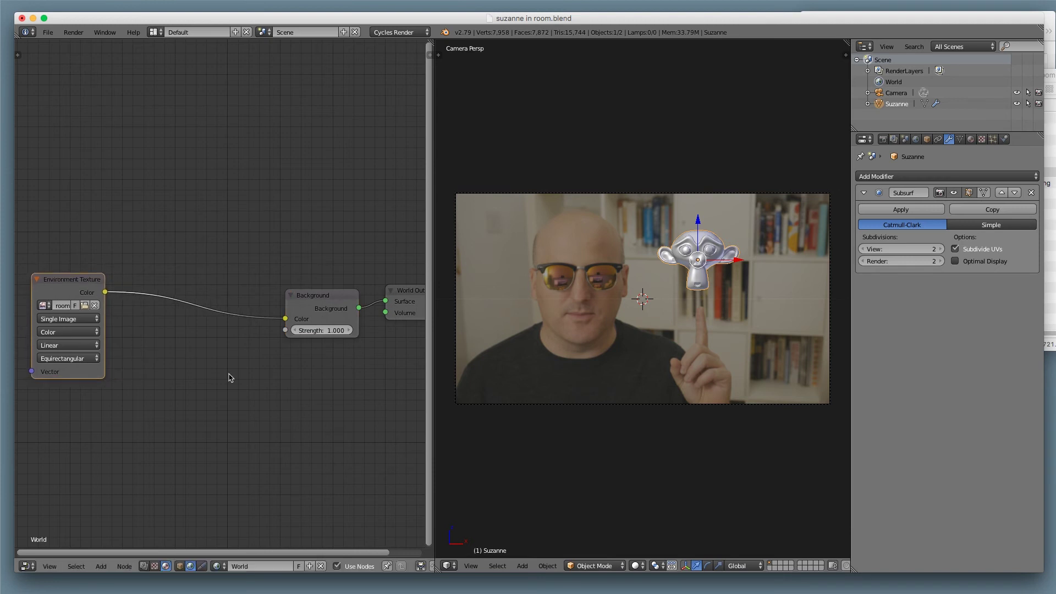
{"action": "scroll", "coordinate": [137, 383], "scroll_direction": "down", "scroll_amount": 2}
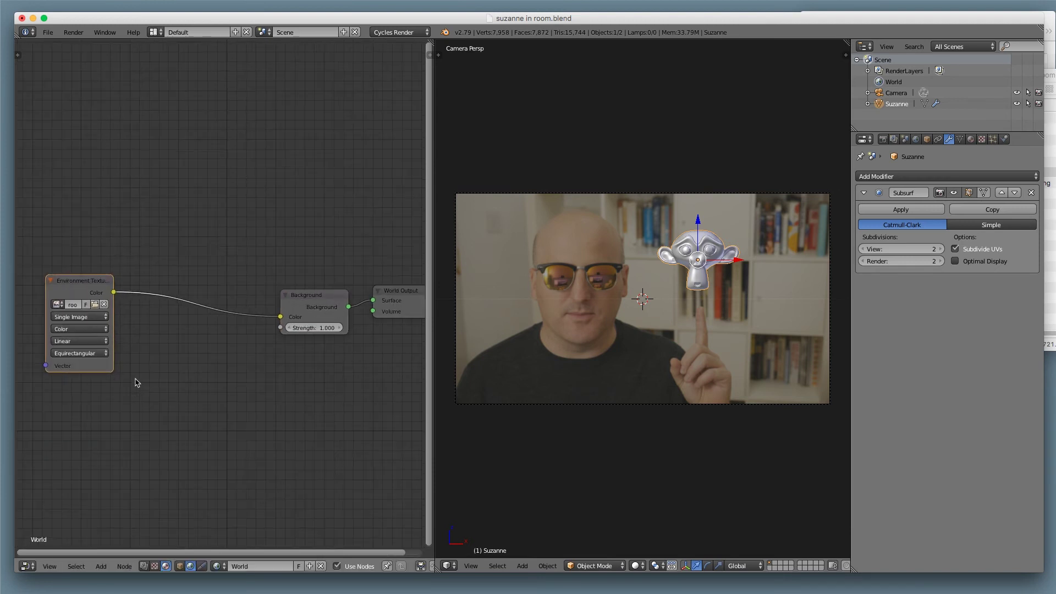
{"action": "left_click_drag", "start_coordinate": [87, 291], "coordinate": [177, 277]}
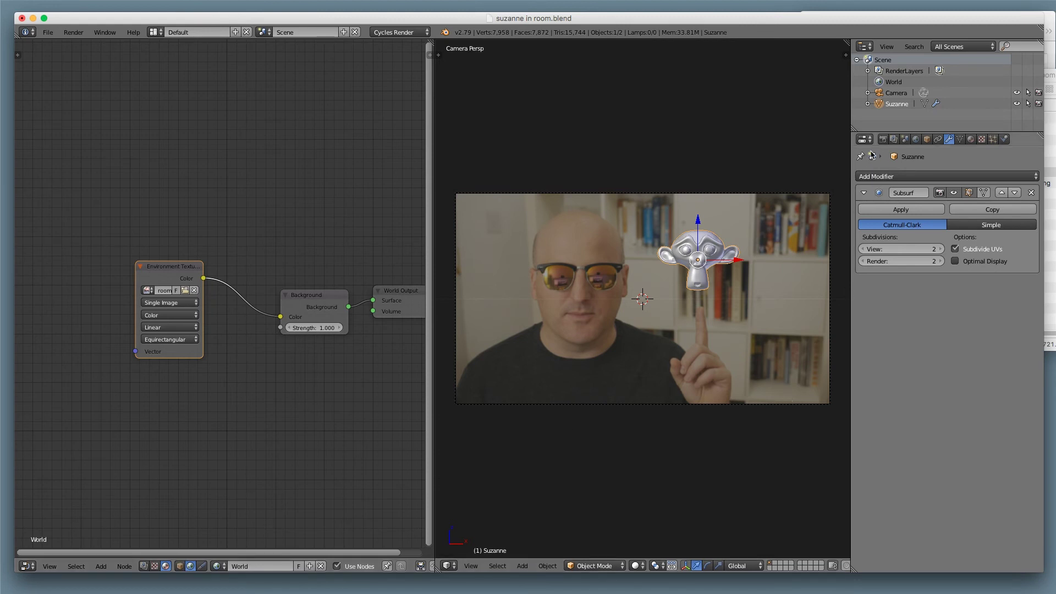
Make the film background transparent and display the 3D view in rendered shading.
{"action": "left_click", "coordinate": [883, 139]}
{"action": "key", "text": "shift+z"}
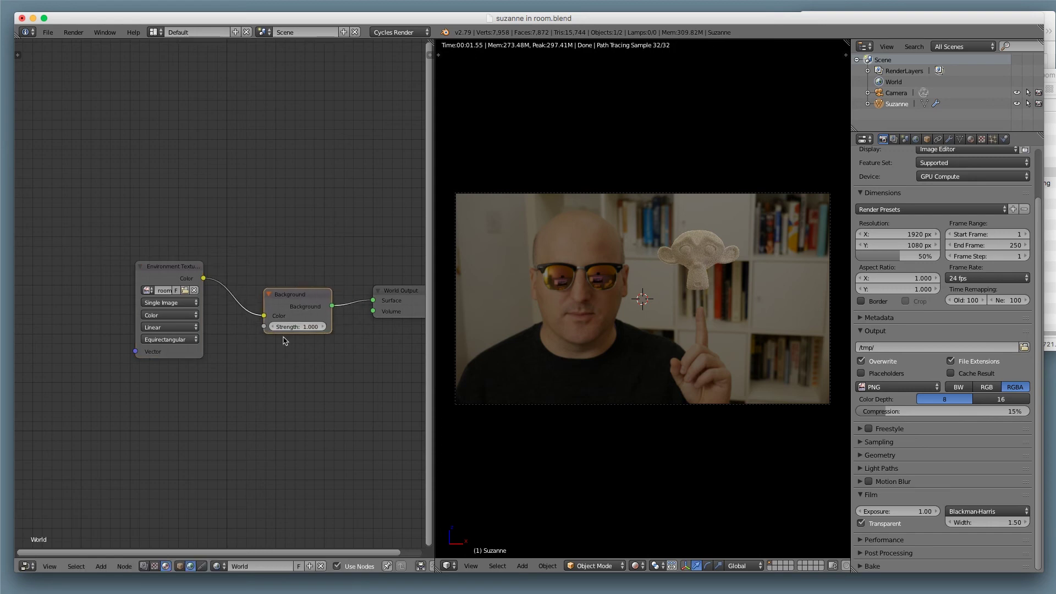
Give Suzanne's Principled BSDF a Metallic value of 1, a light gold Base Color and a Roughness of 0.12.
{"action": "left_click", "coordinate": [179, 566]}
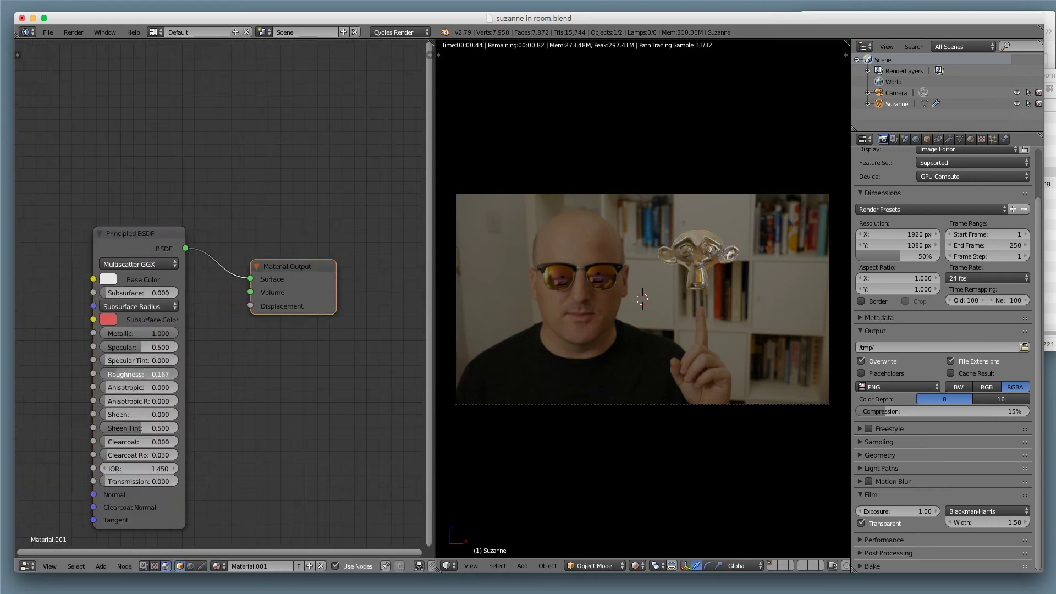
{"action": "left_click", "coordinate": [190, 566]}
{"action": "left_click", "coordinate": [181, 566]}
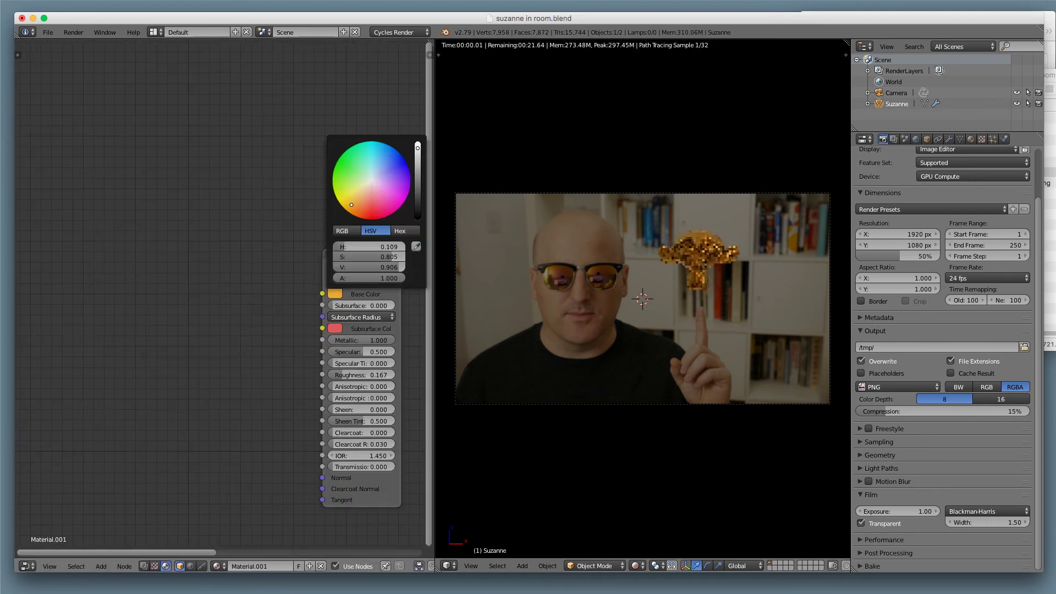
{"action": "left_click_drag", "start_coordinate": [347, 201], "coordinate": [360, 190]}
{"action": "double_click", "coordinate": [279, 365]}
{"action": "type", "text": "."}
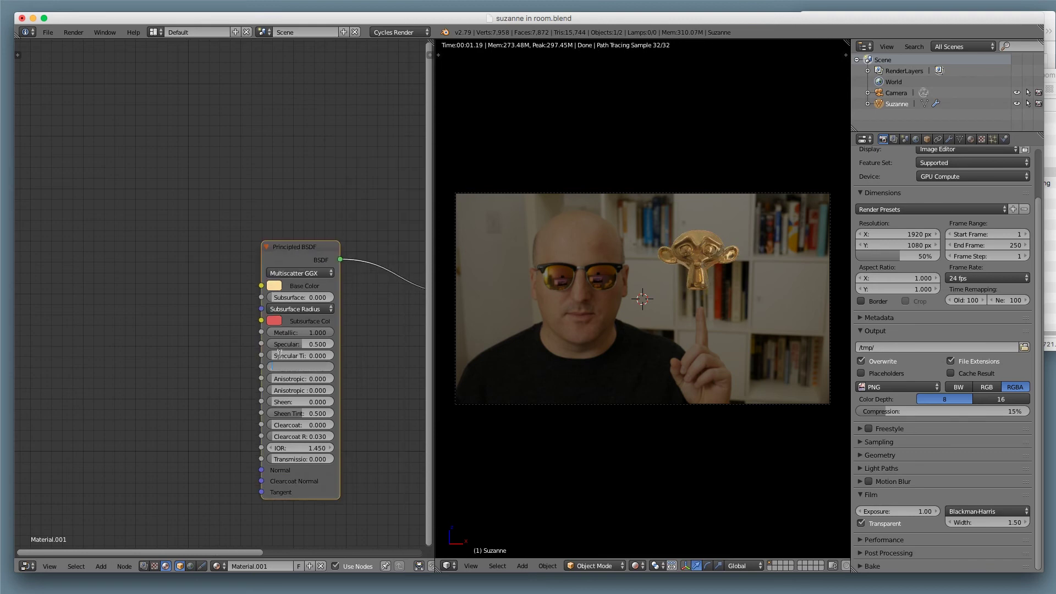
{"action": "type", "text": "12"}
{"action": "key", "text": "Return"}
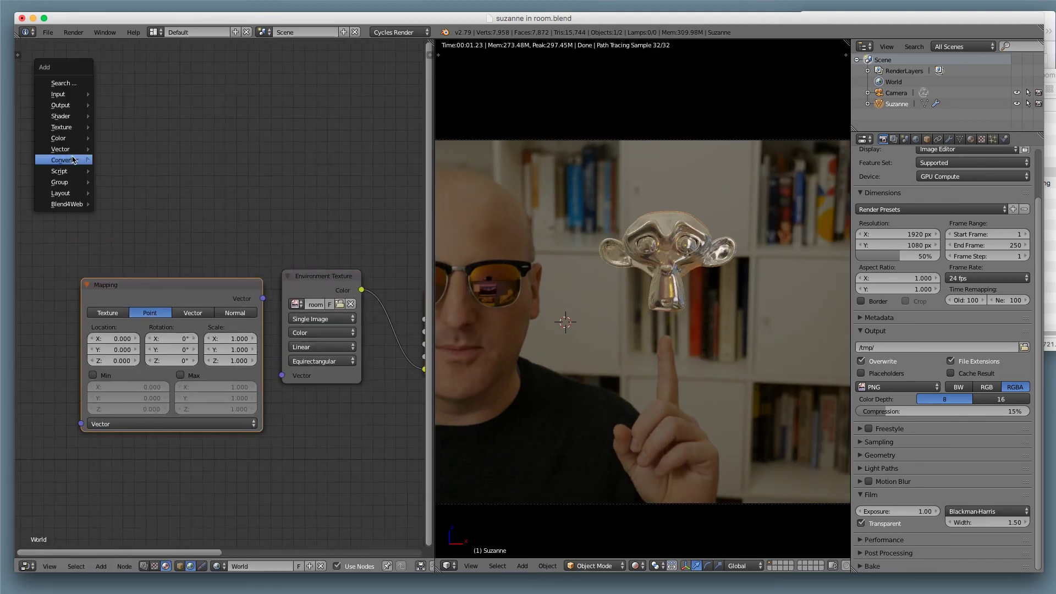
Feed a Texture Coordinate node through a Mapping node into the Environment Texture and rotate the mapping about Z.
{"action": "left_click_drag", "start_coordinate": [115, 126], "coordinate": [80, 423]}
{"action": "left_click_drag", "start_coordinate": [263, 298], "coordinate": [282, 376]}
{"action": "mouse_move", "coordinate": [170, 360]}
{"action": "left_mouse_down"}
{"action": "mouse_move", "coordinate": [201, 361]}
{"action": "mouse_move", "coordinate": [205, 375]}
{"action": "mouse_move", "coordinate": [182, 361]}
{"action": "left_mouse_up"}
{"action": "key", "text": "KP_0"}
{"action": "left_click", "coordinate": [881, 523]}
Rotate Suzanne about the X axis above the fingertip.
{"action": "middle_click_drag", "start_coordinate": [655, 341], "coordinate": [682, 342], "text": "shift"}
{"action": "key", "text": "r"}
{"action": "key", "text": "x"}
Refine Suzanne's material with a Clearcoat of 0.425 and a paler, less saturated gold Base Color.
{"action": "left_click", "coordinate": [179, 566]}
{"action": "middle_click_drag", "start_coordinate": [266, 342], "coordinate": [222, 353]}
{"action": "left_click", "coordinate": [264, 303]}
{"action": "left_click_drag", "start_coordinate": [303, 180], "coordinate": [298, 189]}
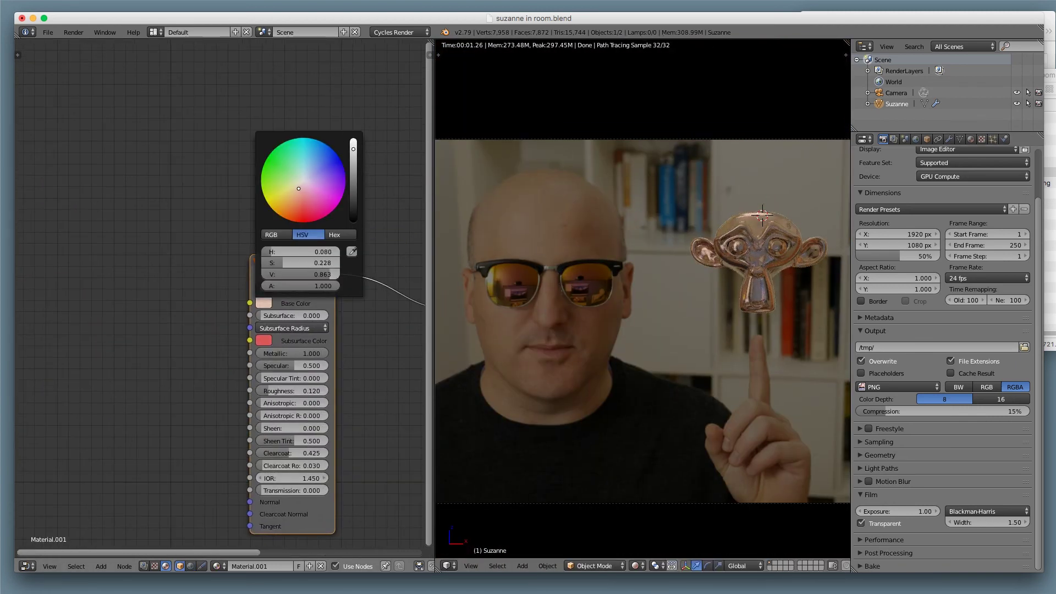
Set the render sample count to 700.
{"action": "left_click", "coordinate": [879, 442]}
{"action": "double_click", "coordinate": [987, 498]}
{"action": "type", "text": "700"}
{"action": "key", "text": "Return"}
Draw a render border tightly around Suzanne and render the image at 100% resolution.
{"action": "key", "text": "ctrl+b"}
{"action": "left_click_drag", "start_coordinate": [682, 205], "coordinate": [830, 322]}
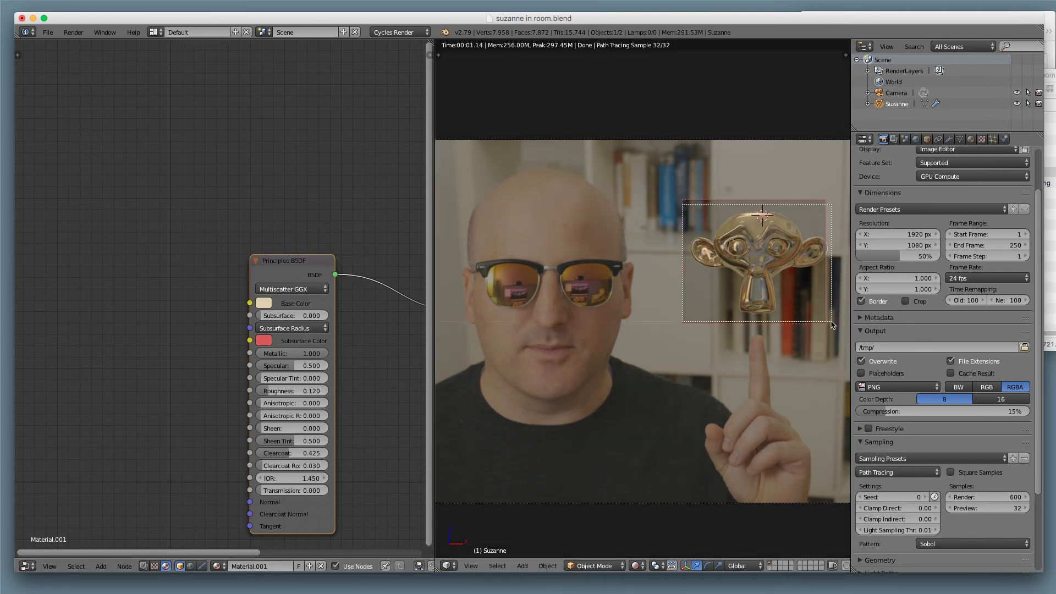
{"action": "scroll", "coordinate": [987, 498], "scroll_direction": "up", "scroll_amount": 4}
{"action": "left_click", "coordinate": [888, 179]}
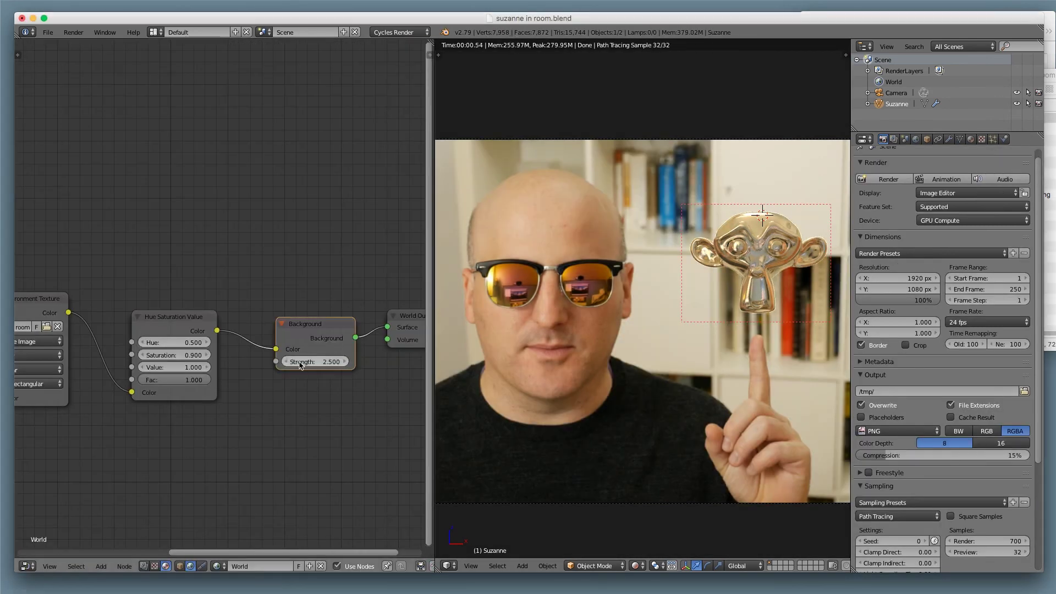
Insert an RGB Curves node between Hue Saturation Value and Background, raise its Red curve slightly, and render again.
{"action": "left_click_drag", "start_coordinate": [181, 317], "coordinate": [138, 341]}
{"action": "key", "text": "shift+a"}
{"action": "mouse_move", "coordinate": [264, 493]}
{"action": "left_click", "coordinate": [311, 493]}
{"action": "left_click", "coordinate": [179, 338]}
{"action": "left_click_drag", "start_coordinate": [293, 399], "coordinate": [294, 392]}
{"action": "left_click_drag", "start_coordinate": [244, 434], "coordinate": [245, 437]}
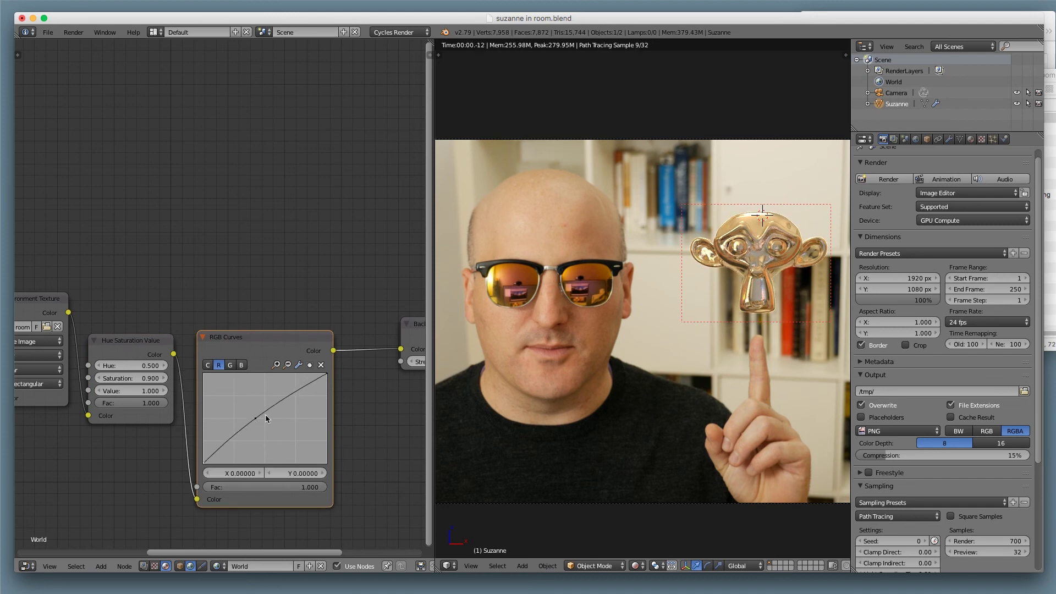
{"action": "left_click", "coordinate": [888, 179]}
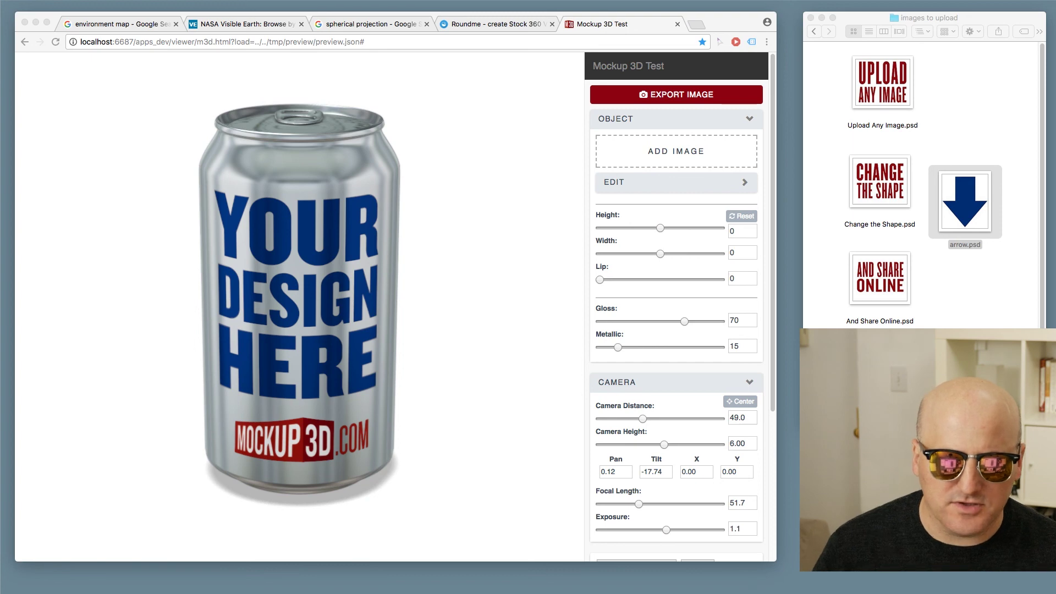
In the Mockup 3D web app, add Upload Any Image.psd to the can's design and hide the "your design here" layer.
{"action": "left_click_drag", "start_coordinate": [324, 352], "coordinate": [354, 372]}
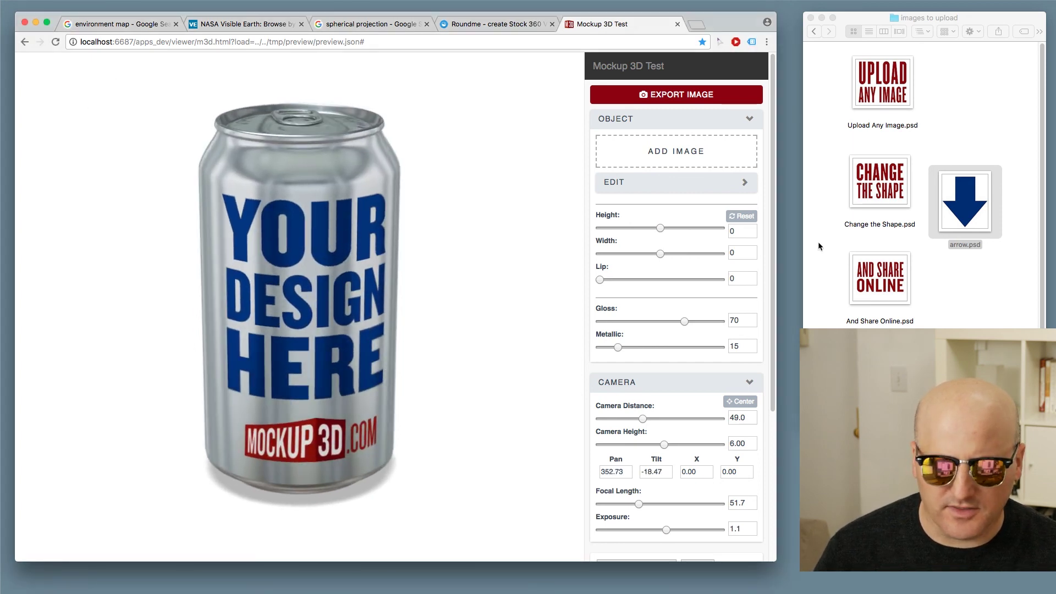
{"action": "left_click_drag", "start_coordinate": [882, 82], "coordinate": [710, 157]}
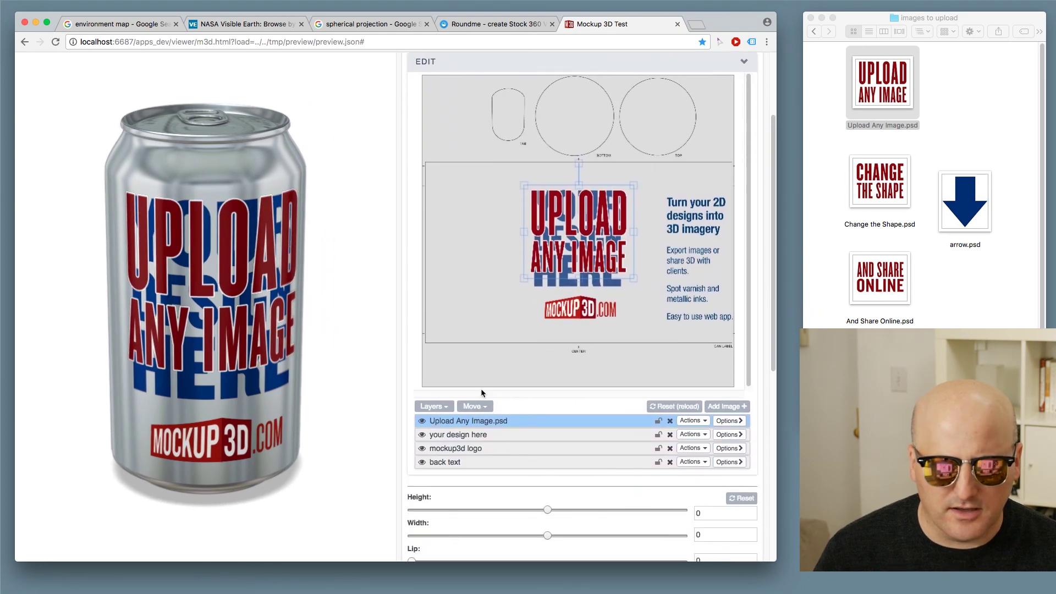
{"action": "key", "text": "super+bracketleft"}
{"action": "key", "text": "super+bracketright"}
{"action": "left_click", "coordinate": [422, 435]}
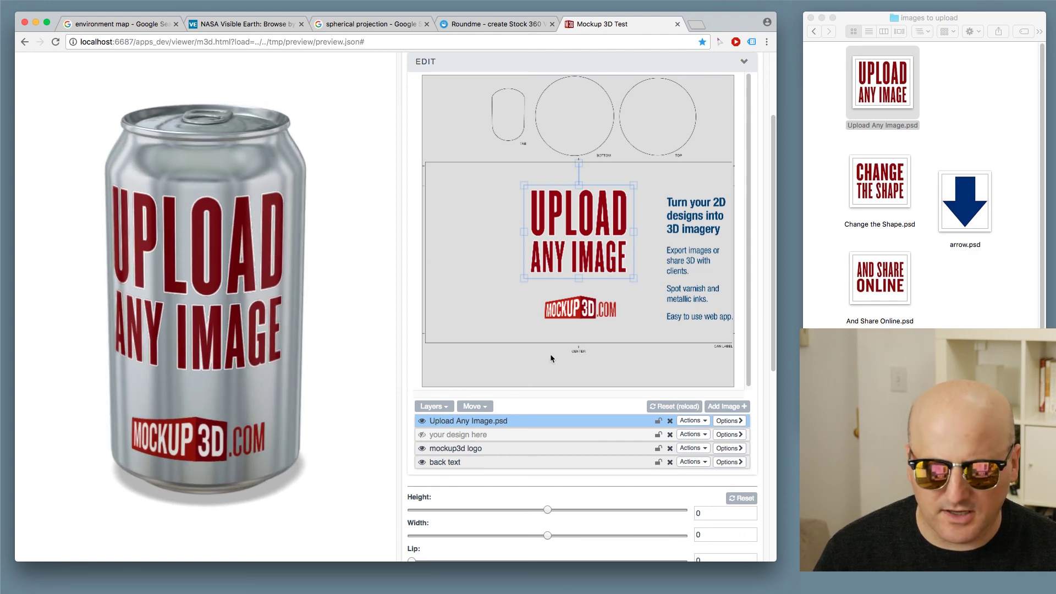
Replace the Upload Any Image.psd layer with arrow.psd on the can label and grab the arrow for moving.
{"action": "left_click_drag", "start_coordinate": [985, 203], "coordinate": [608, 420]}
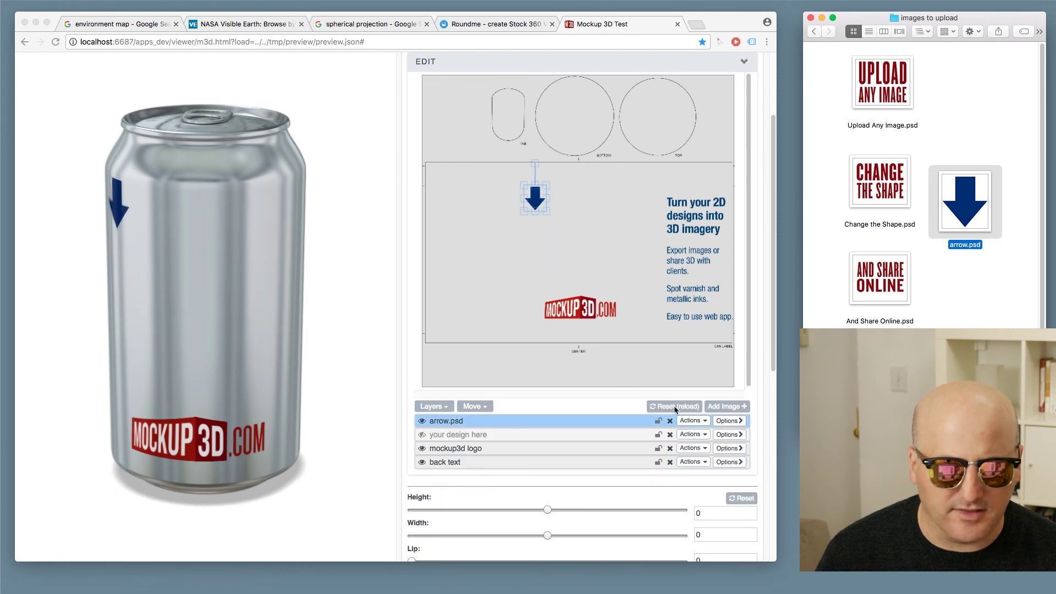
{"action": "left_click", "coordinate": [536, 204]}
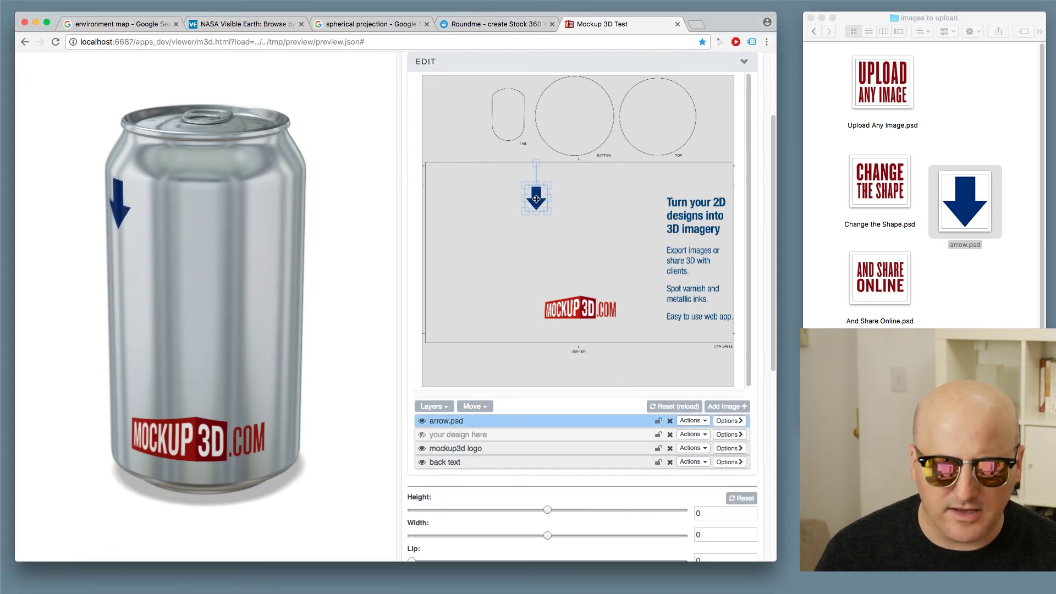